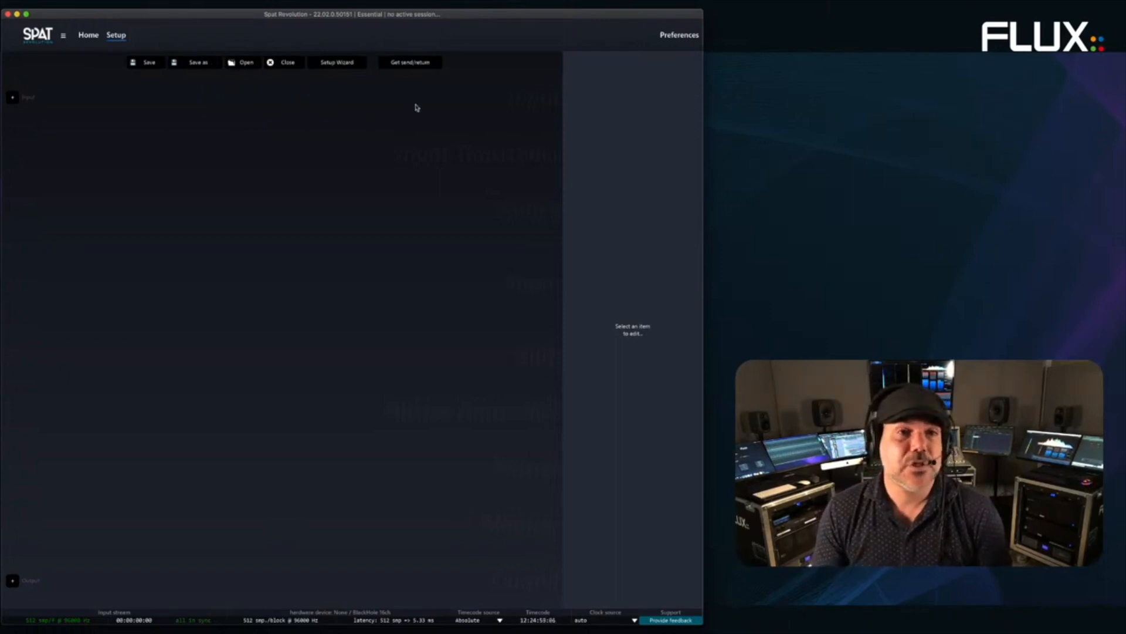
- Check the OSC Main and OSC Connections preferences, including the port 8000 input, and save them
left_click(680, 45)
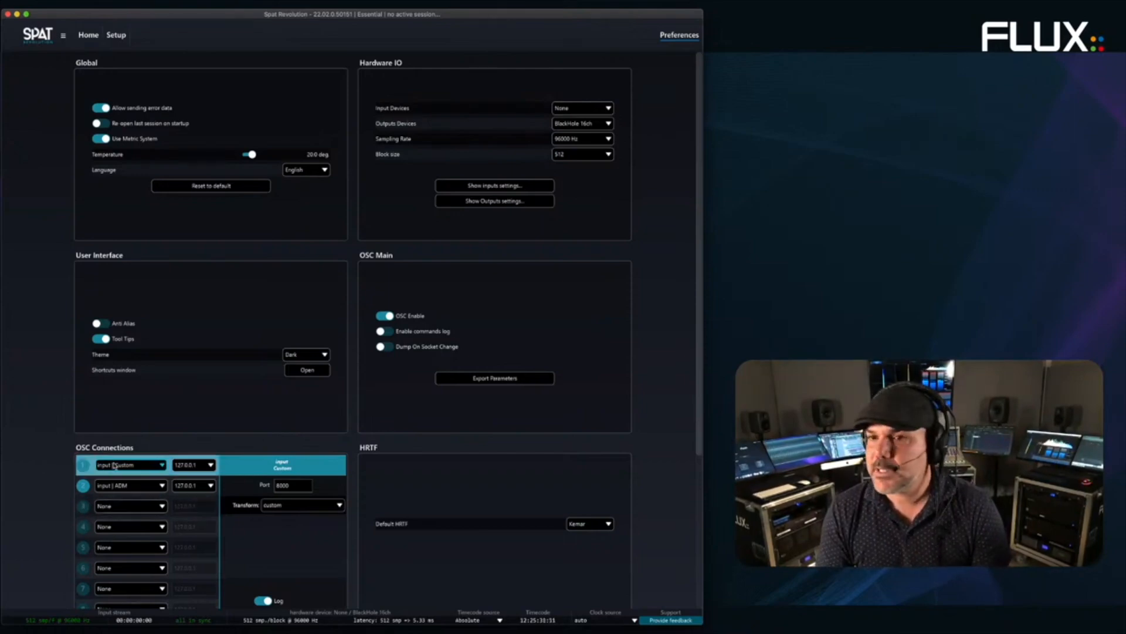
scroll(39, 462, "down", 3)
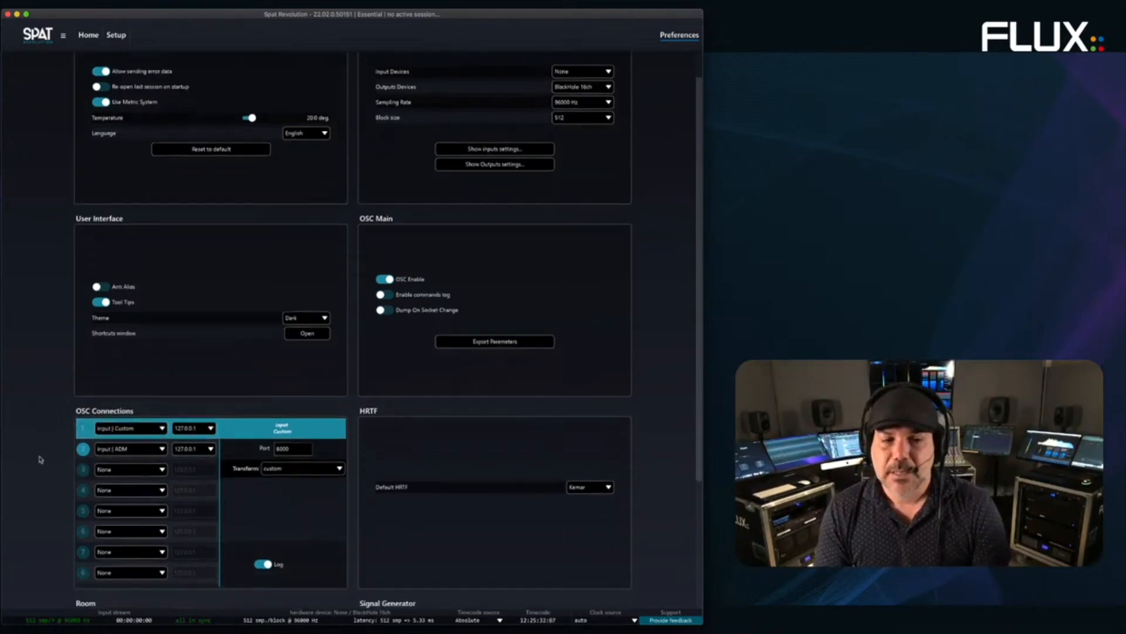
left_click(115, 37)
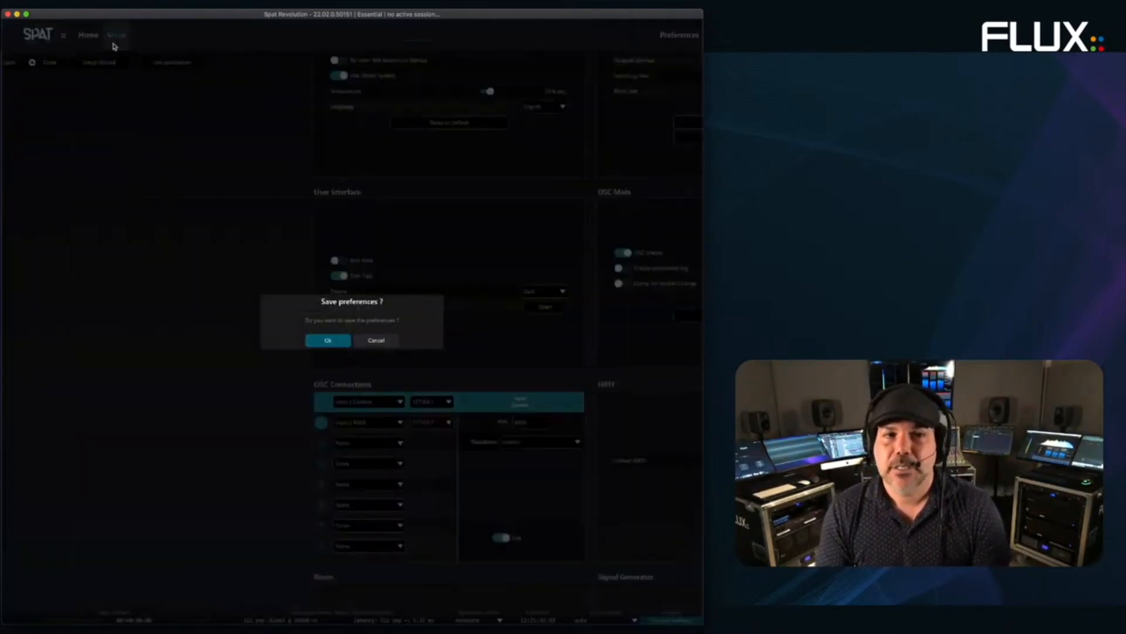
left_click(326, 341)
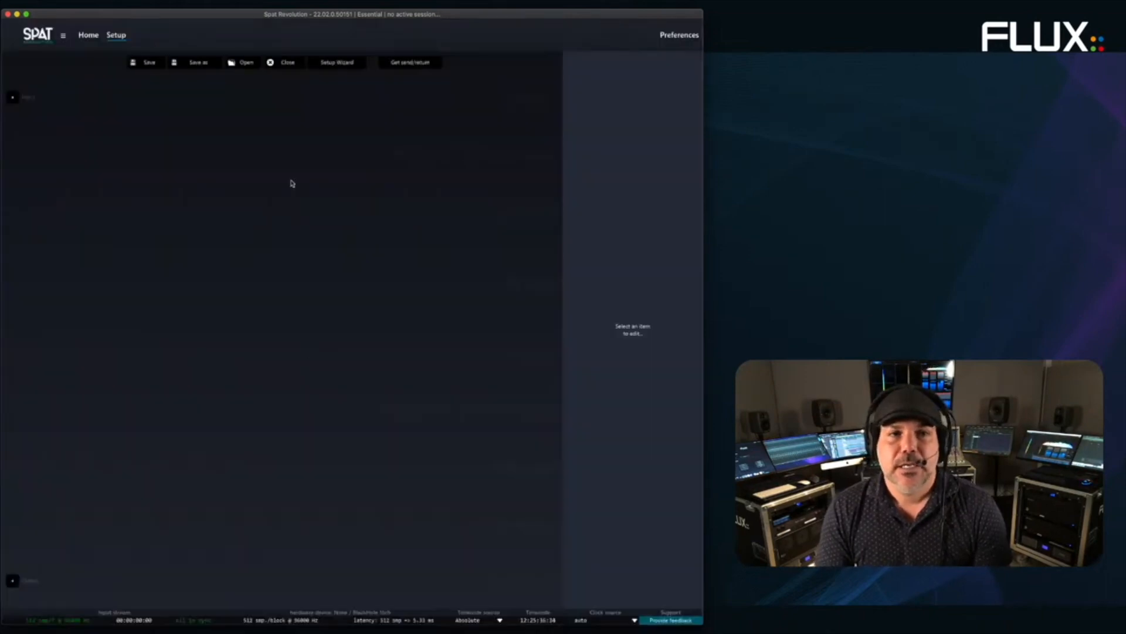
- In the Setup Wizard, set the room stream type to Binaural and add a second source object
left_click(332, 64)
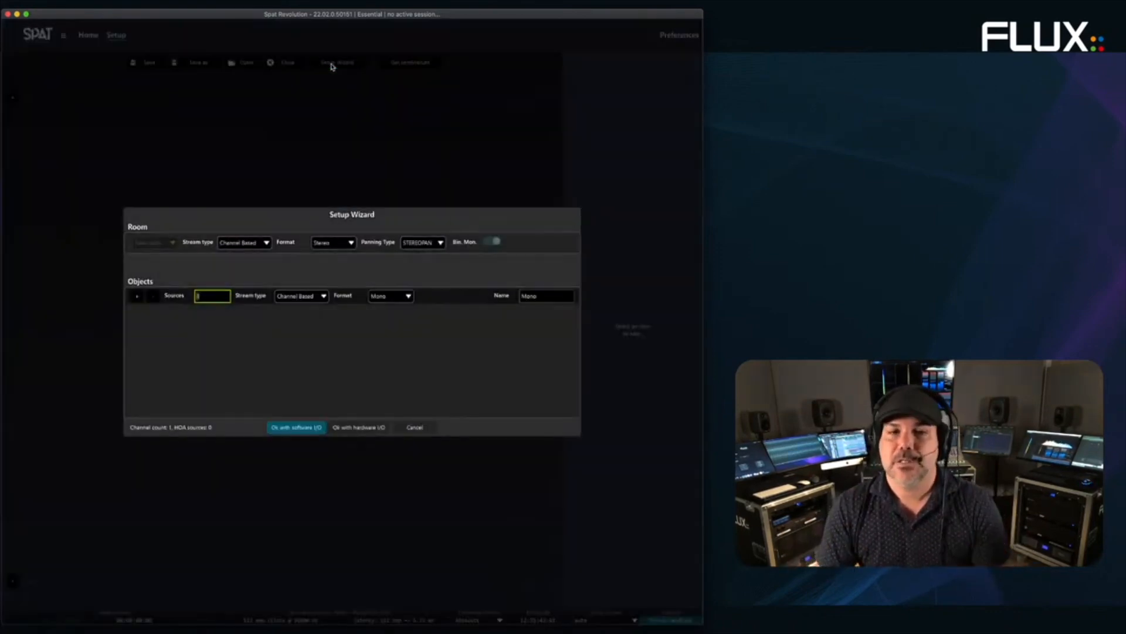
left_click(238, 243)
left_click(241, 262)
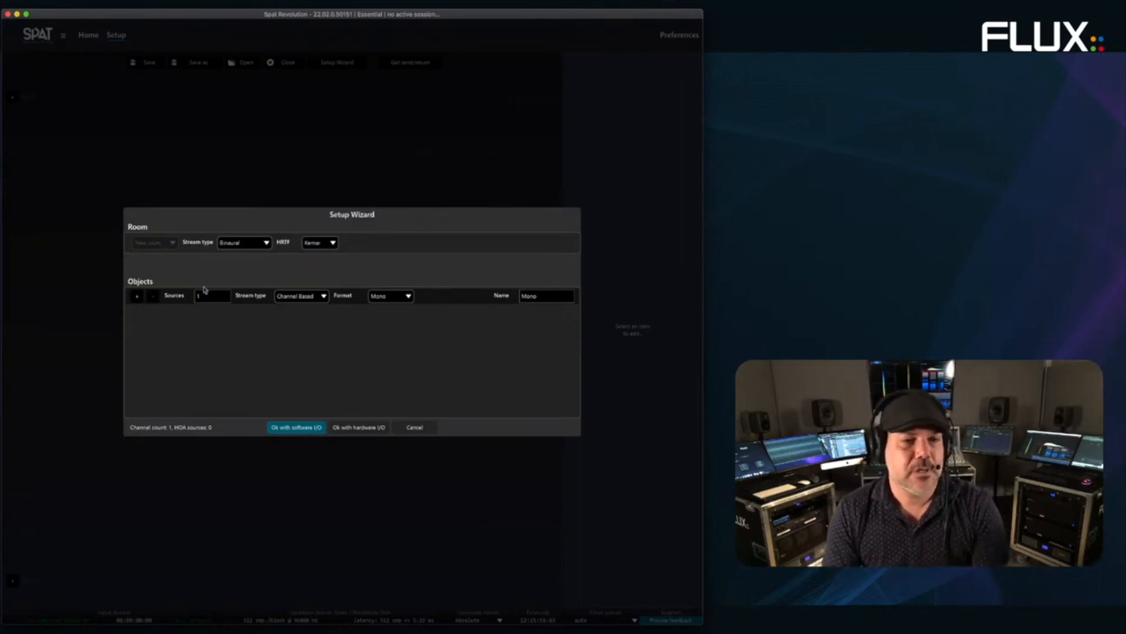
left_click(136, 296)
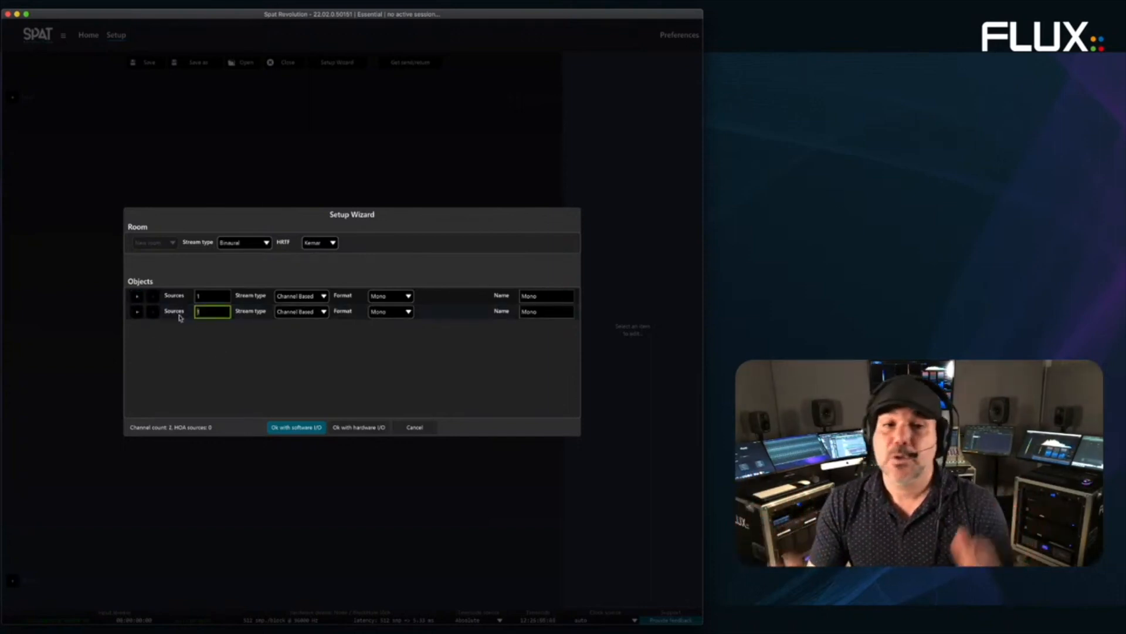
- Make the first source Stereo and build the session with software audio I/O
left_click(385, 311)
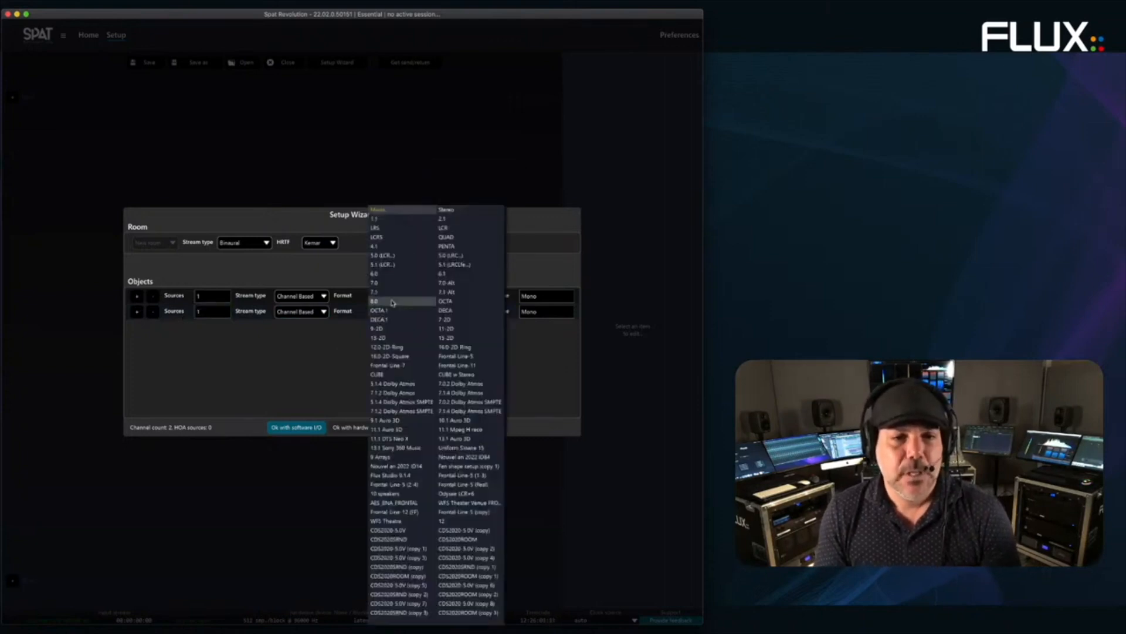
left_click(340, 275)
left_click(399, 297)
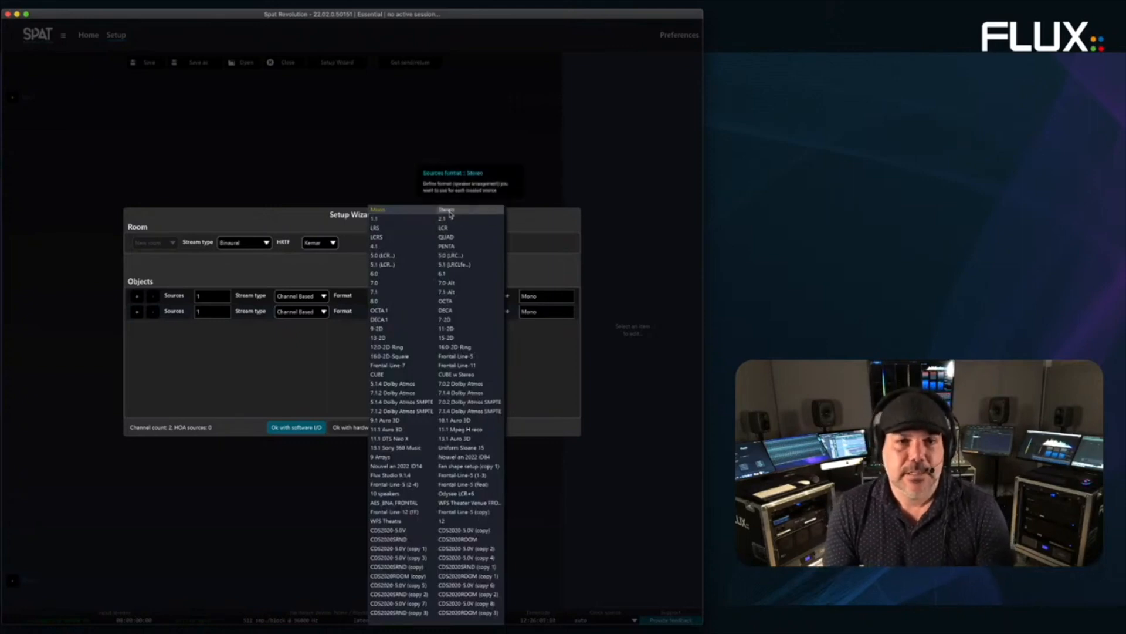
left_click(450, 214)
left_click(307, 427)
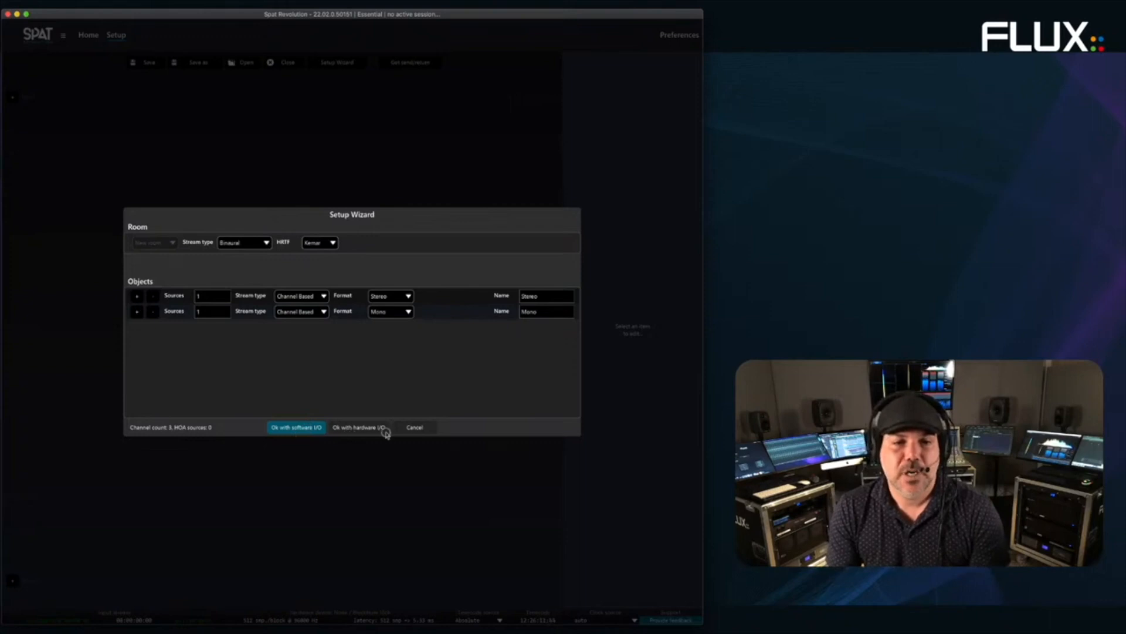
left_click(287, 428)
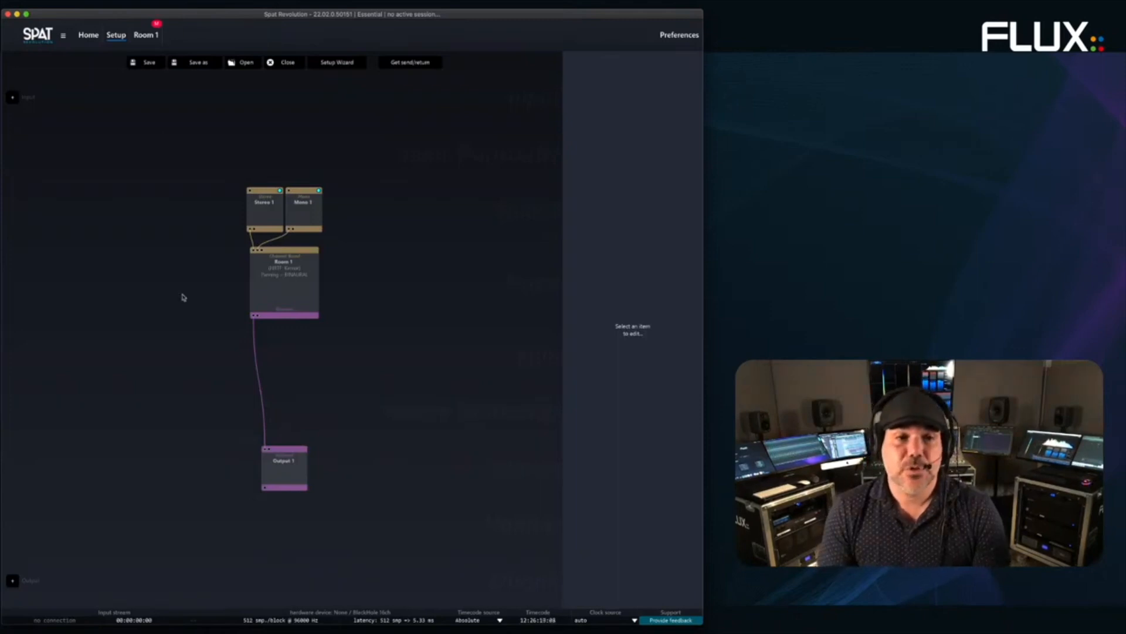
- Open Room 1 to look over the Stereo 1 and Mono 1 sources, then return to the graph
left_click_drag(165, 184, 392, 519)
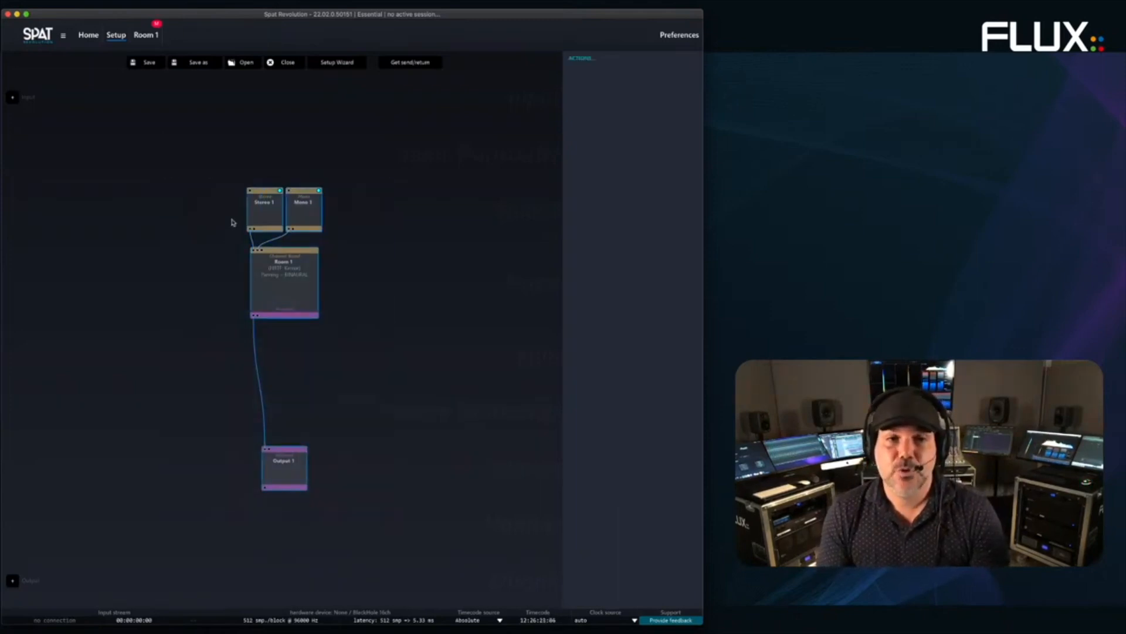
double_click(298, 301)
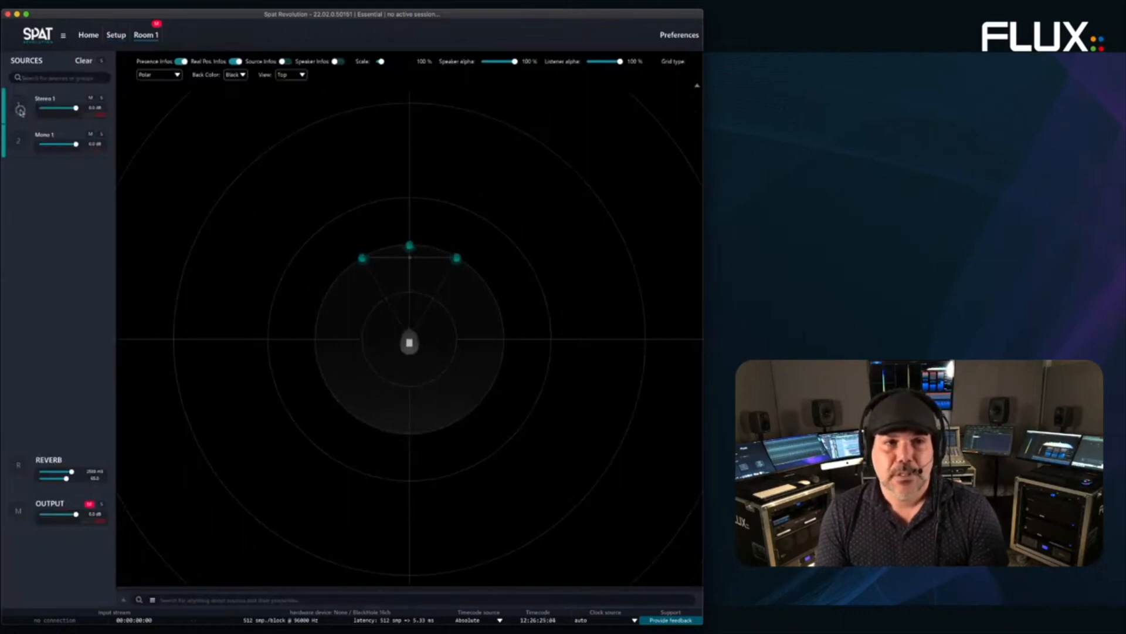
left_click(22, 146)
left_click(27, 108)
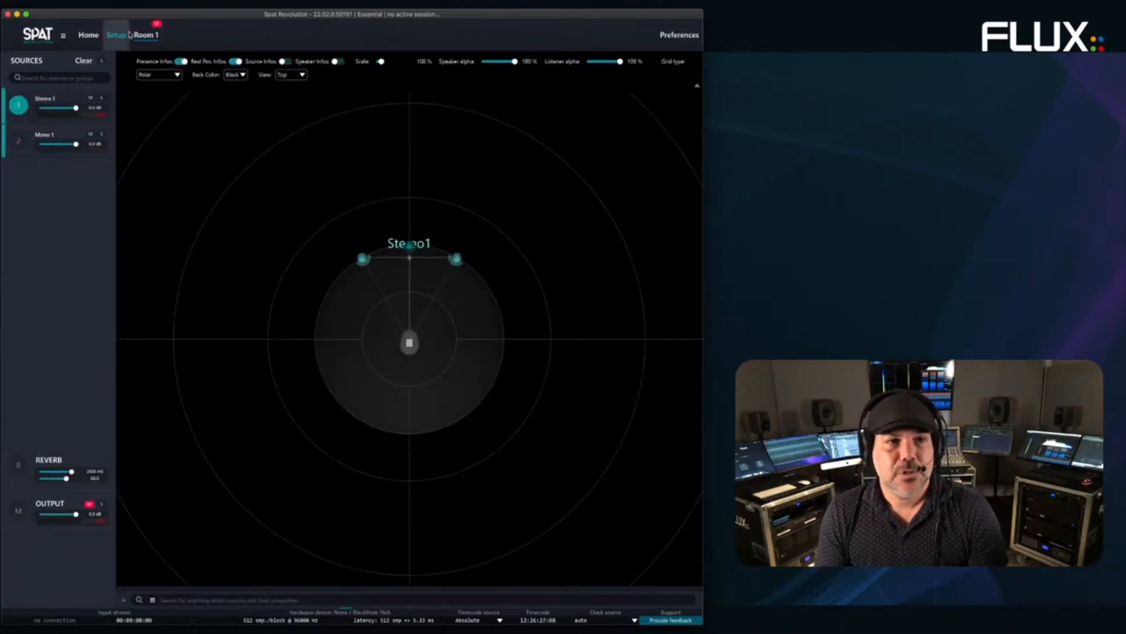
left_click(117, 34)
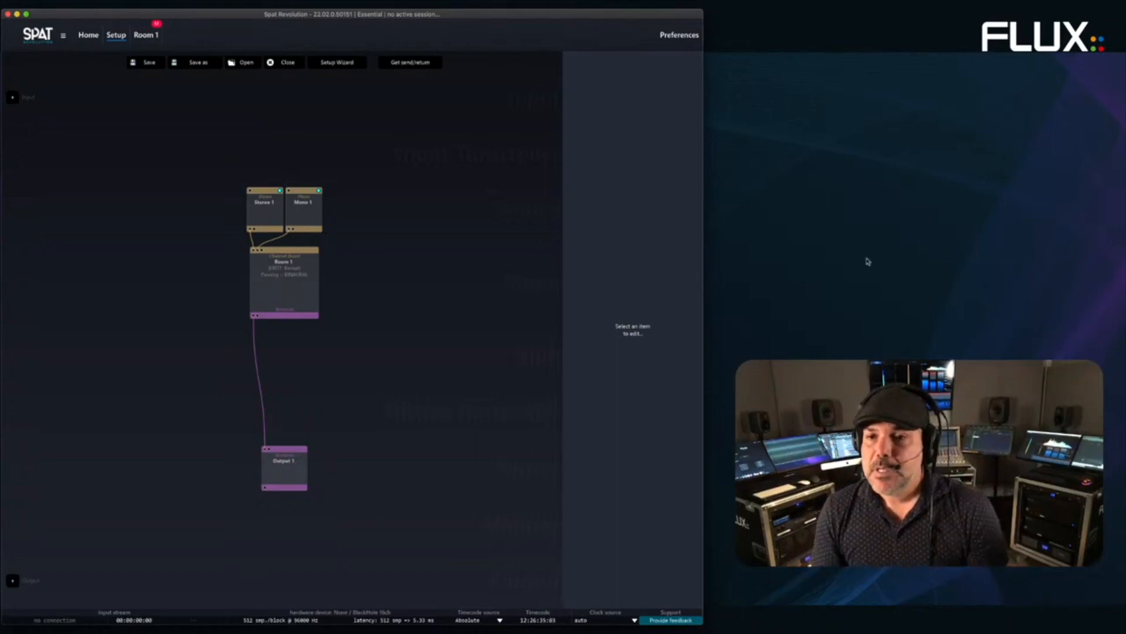
- Add a hardware output and connect Room 1's Output 1 to it on Ch1 and Ch2
left_click(14, 580)
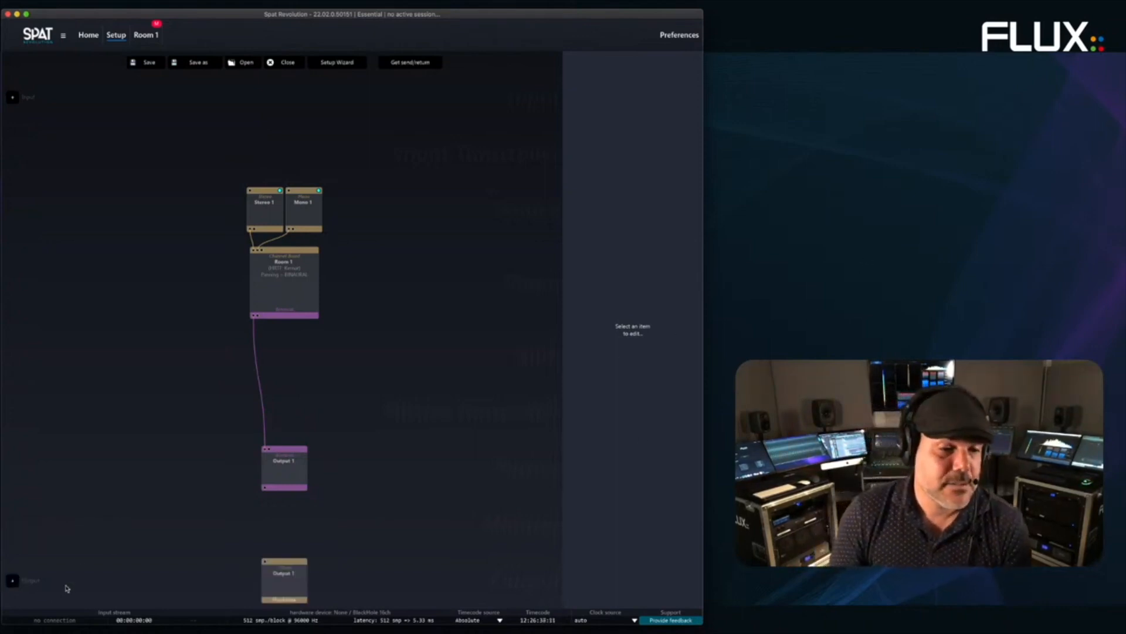
left_click(291, 481)
left_click_drag(291, 481, 295, 583)
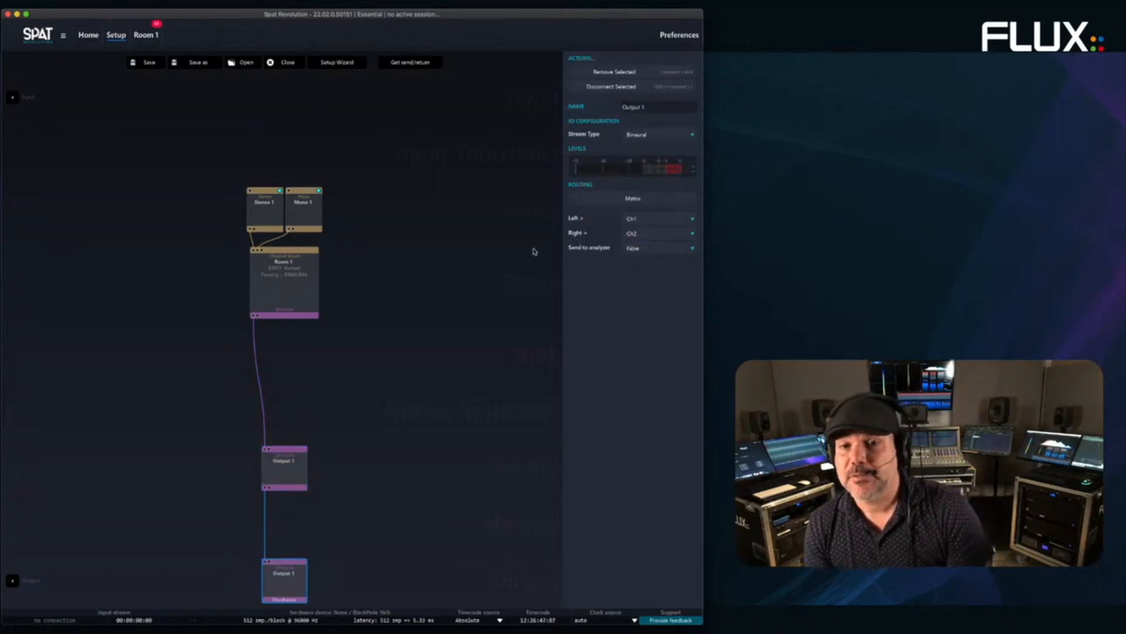
left_click(441, 227)
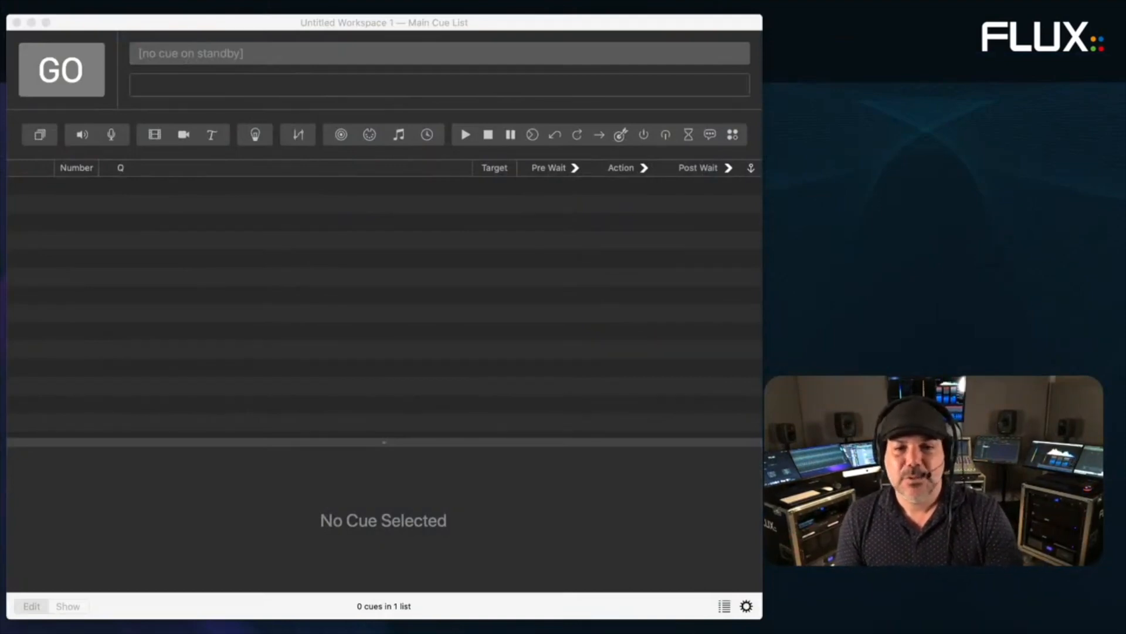
- Open QLab's Workspace Settings on Audio to show the eight output patches
key("super+Tab")
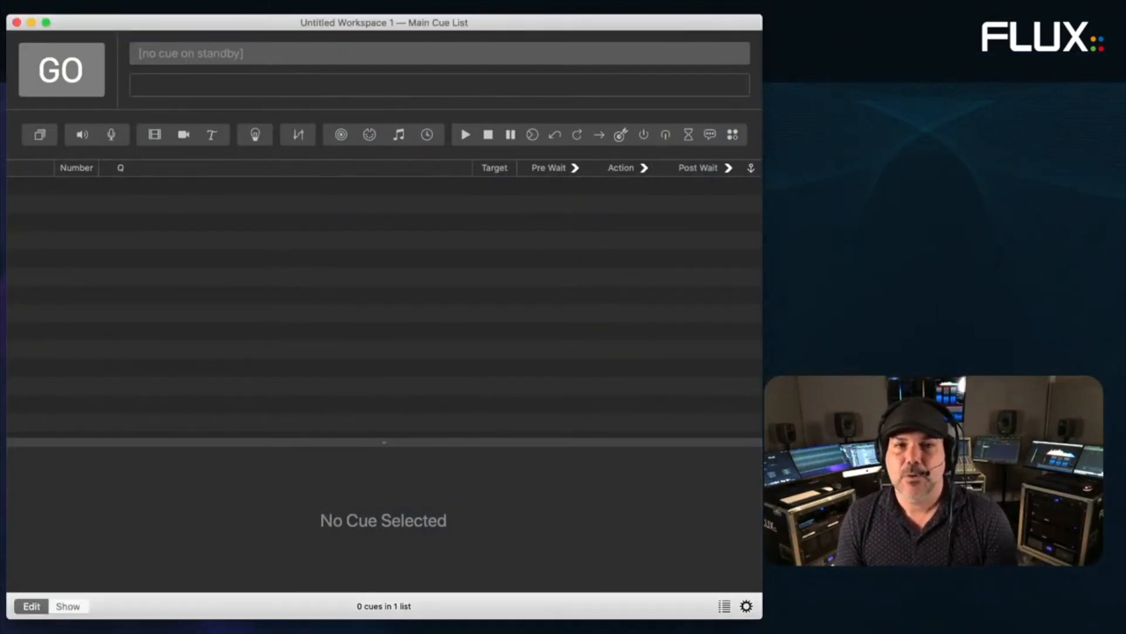
left_click(261, 7)
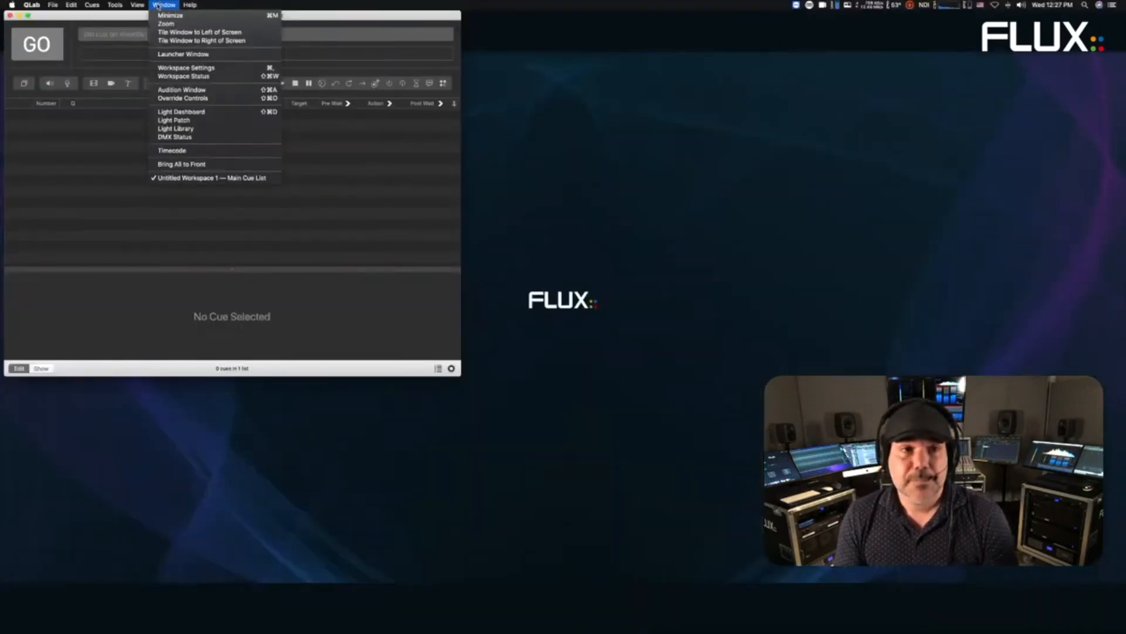
left_click(180, 69)
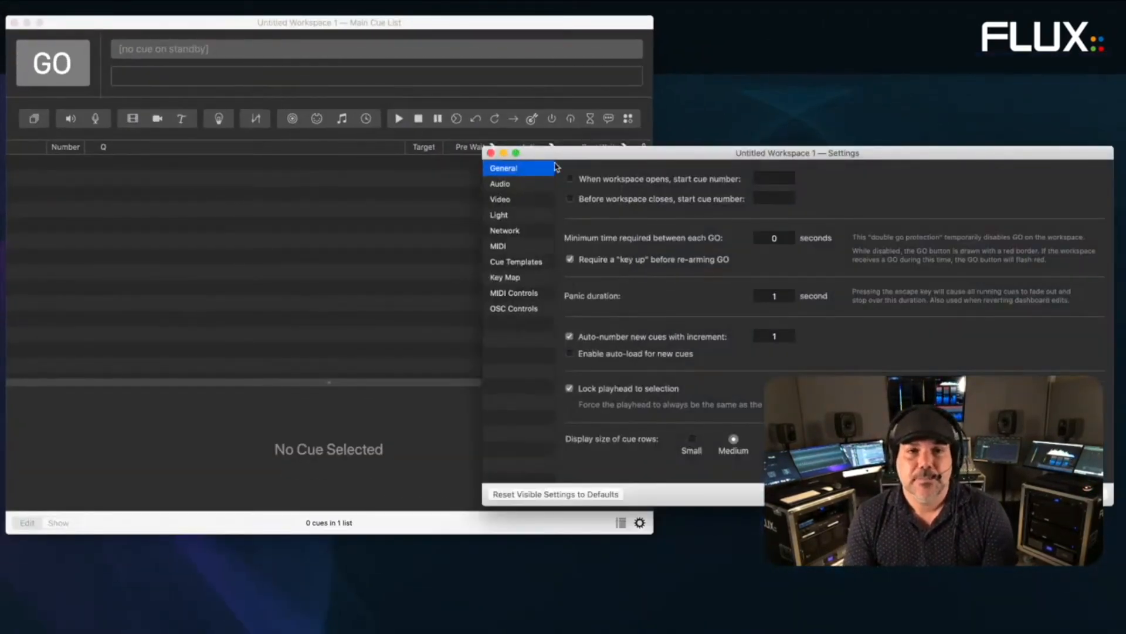
left_click_drag(559, 158, 151, 111)
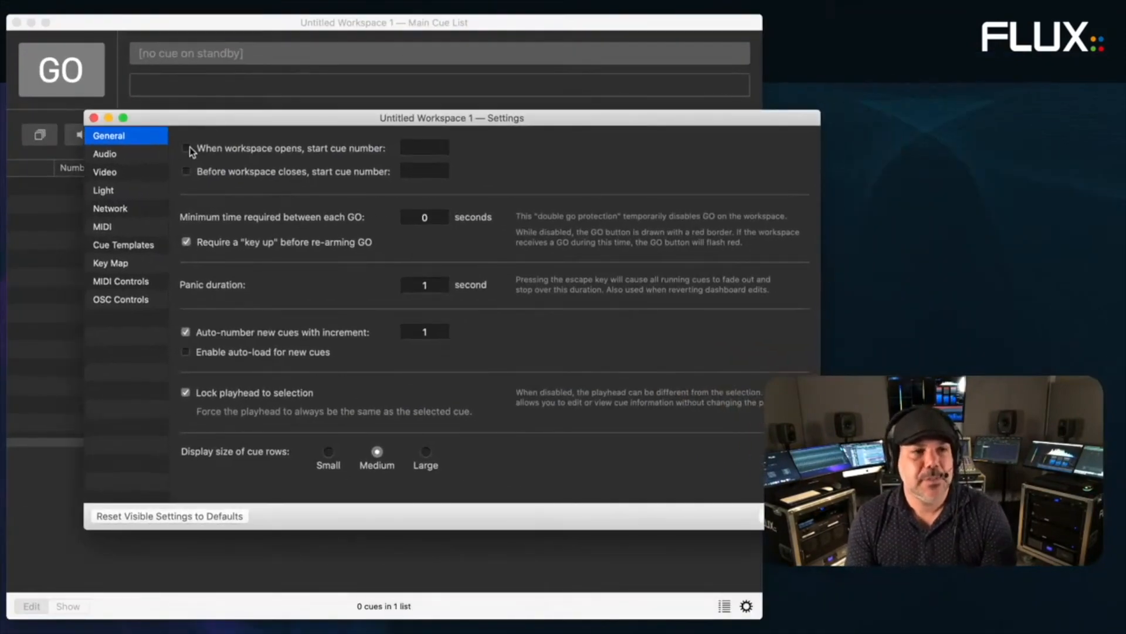
left_click(106, 155)
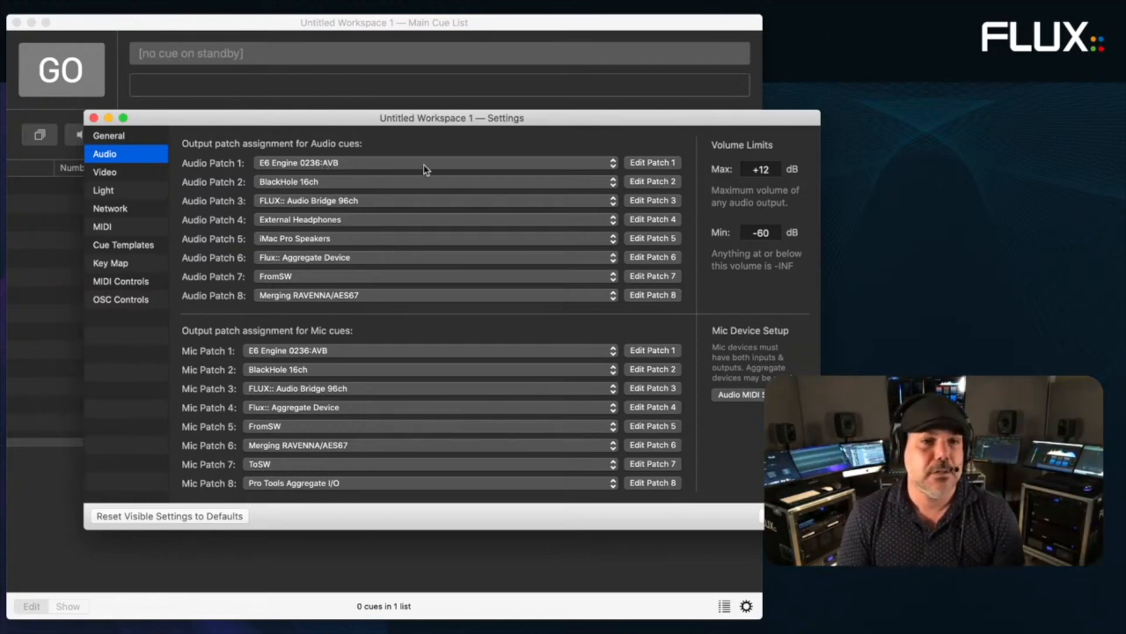
- Make Audio Patch 1's cue output 1 two channels and add the FLUX SE – IRCAM SpatRevolution-Send effect
left_click(646, 166)
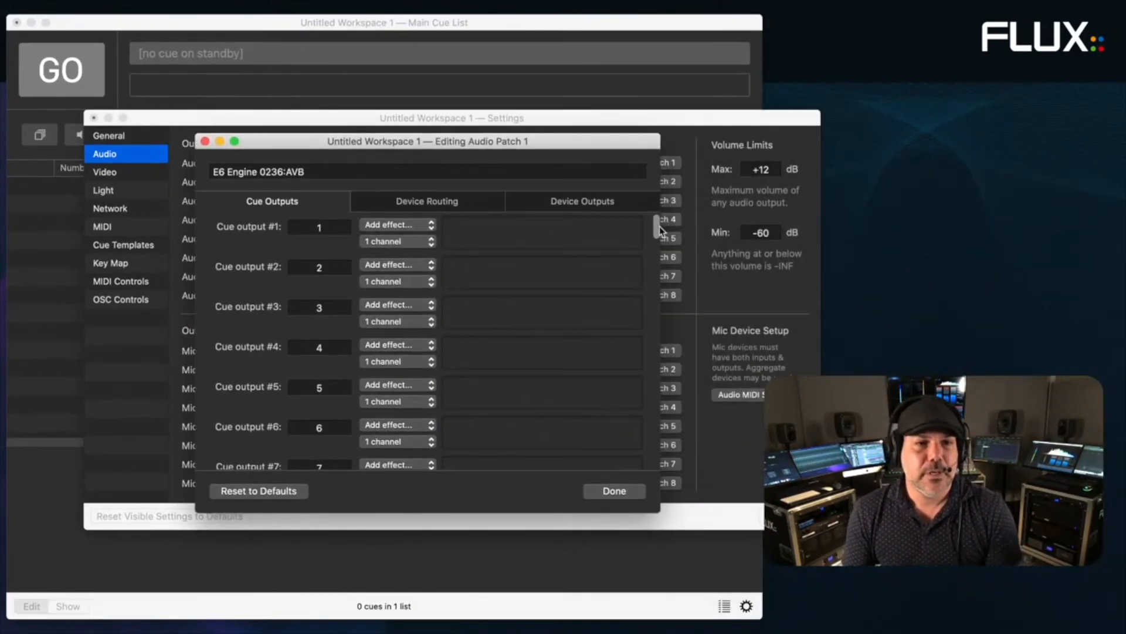
mouse_move(657, 229)
left_mouse_down()
mouse_move(654, 449)
mouse_move(657, 222)
left_mouse_up()
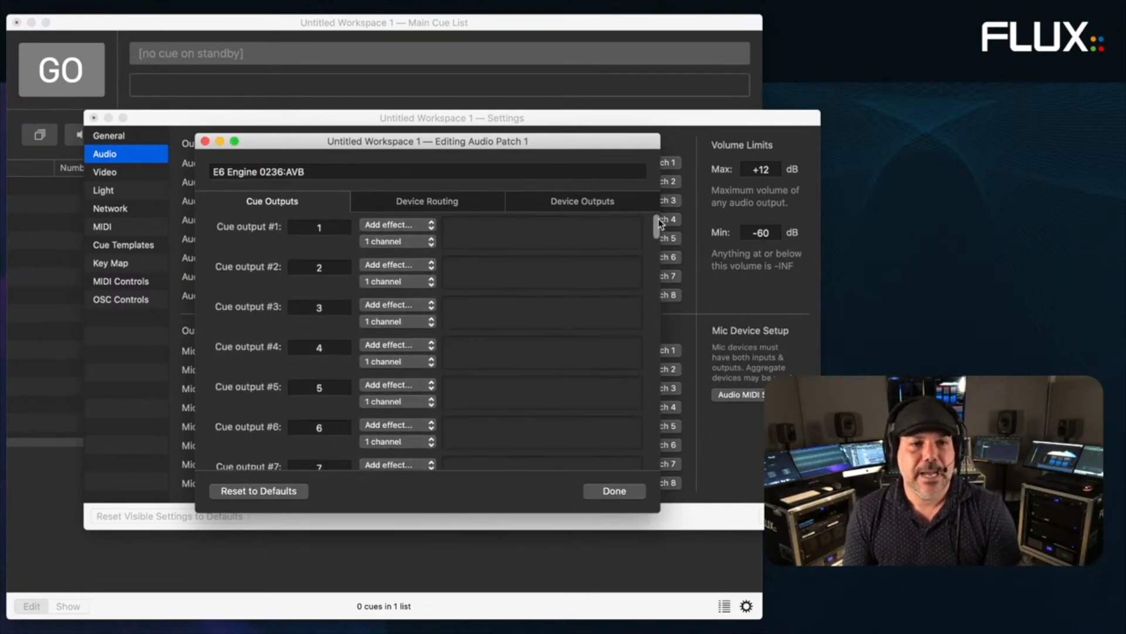
left_click(401, 244)
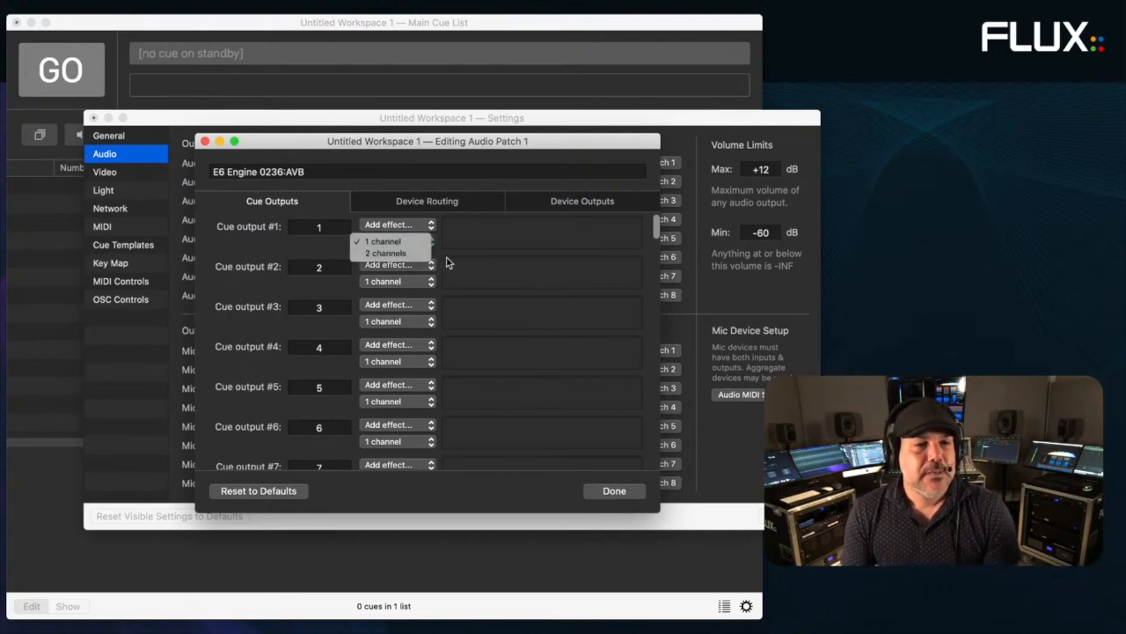
left_click(414, 251)
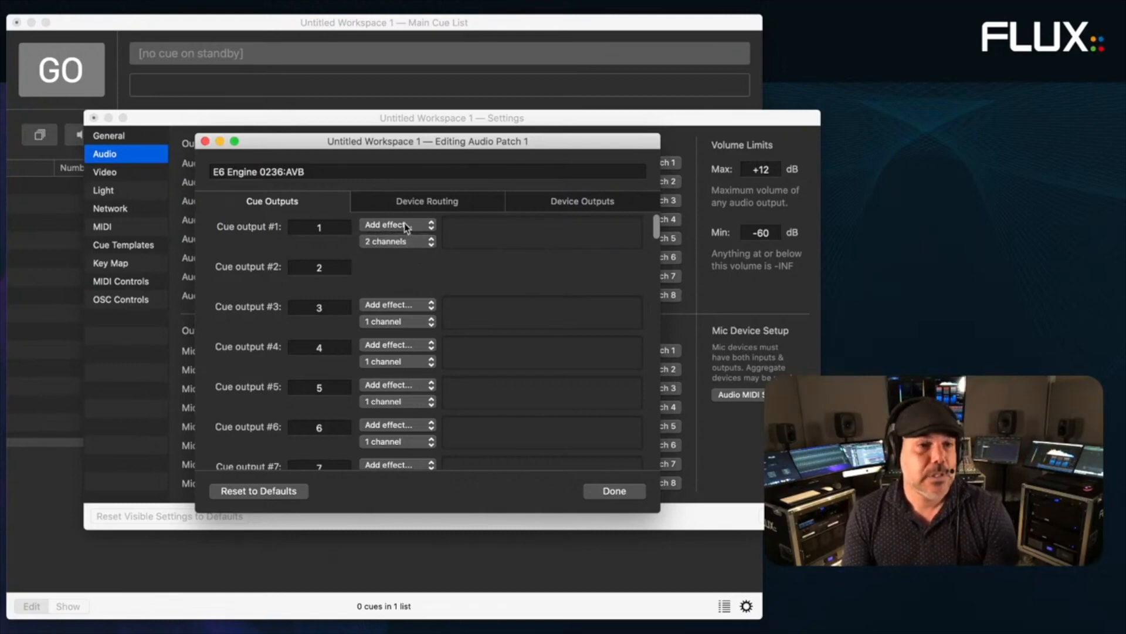
left_click(406, 227)
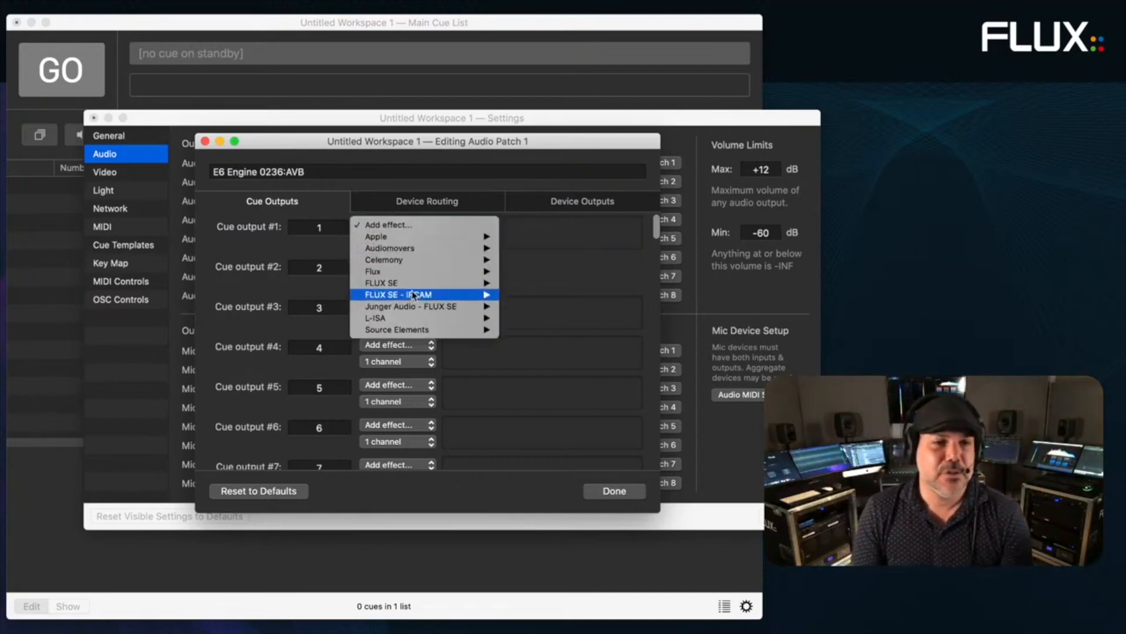
mouse_move(413, 291)
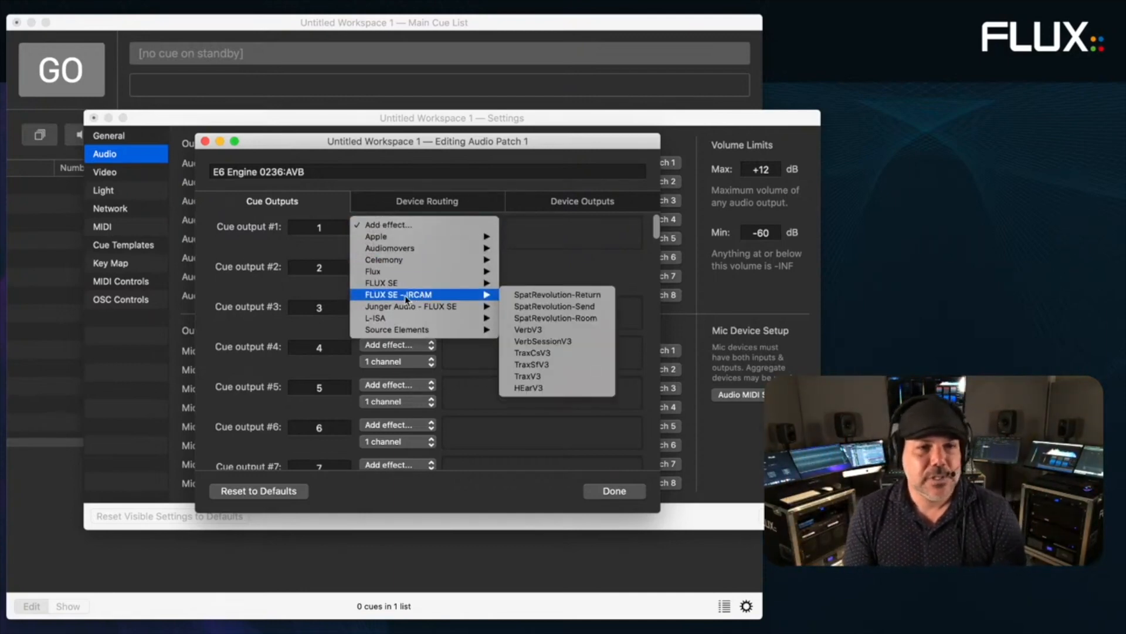
left_click(539, 310)
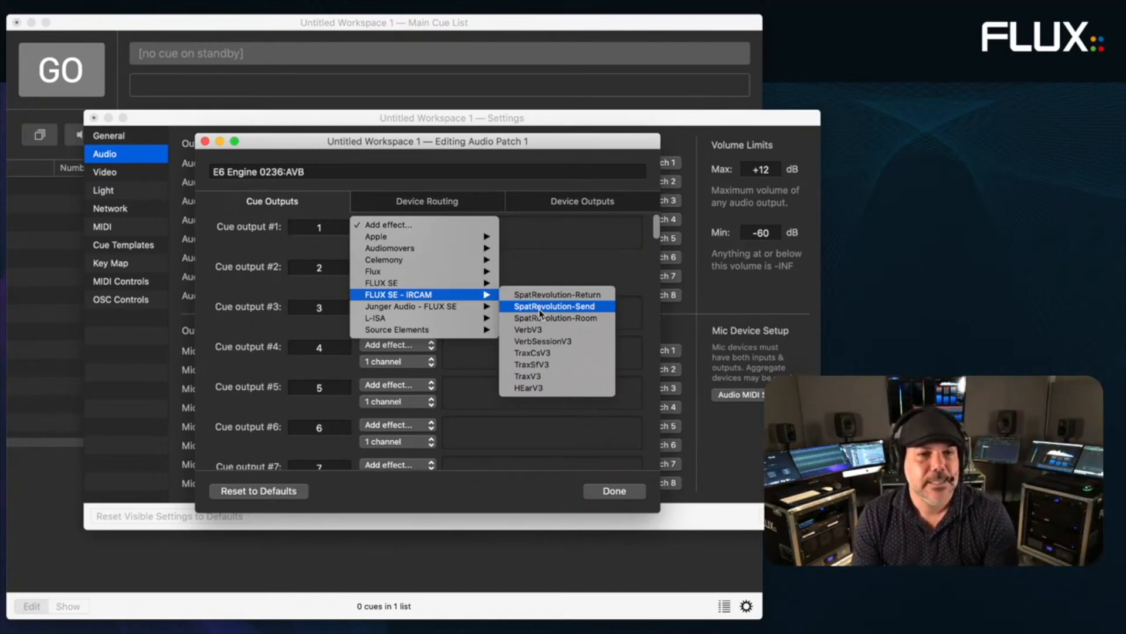
- Enable the Local audio path in the SpatRevolution-Send plugin for cue outputs 1–2
left_click_drag(862, 221, 427, 232)
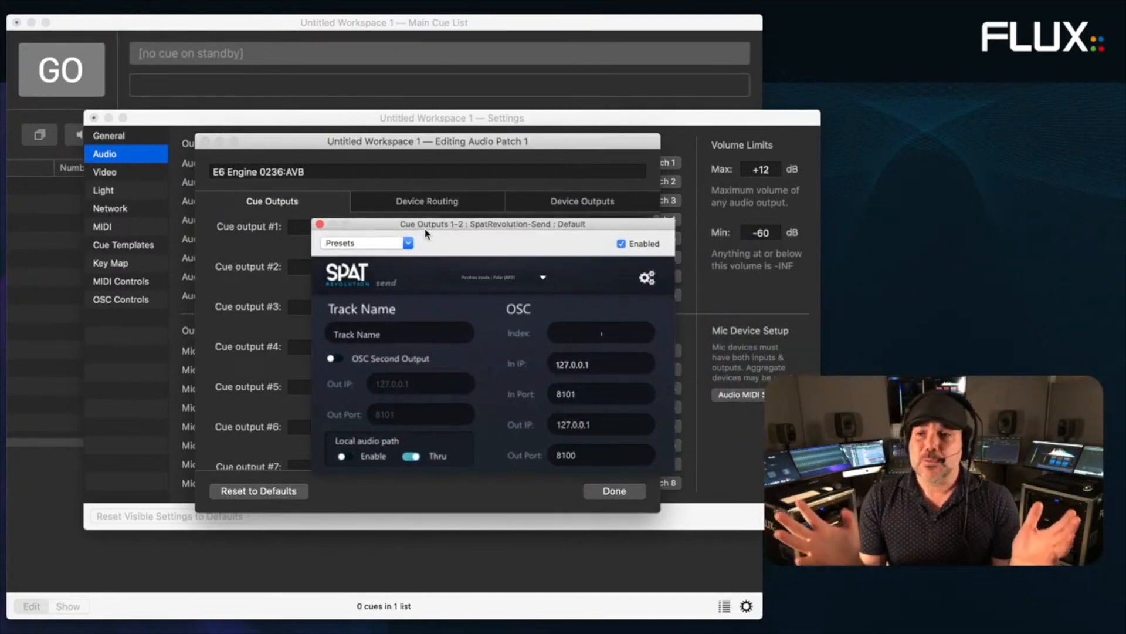
left_click(345, 456)
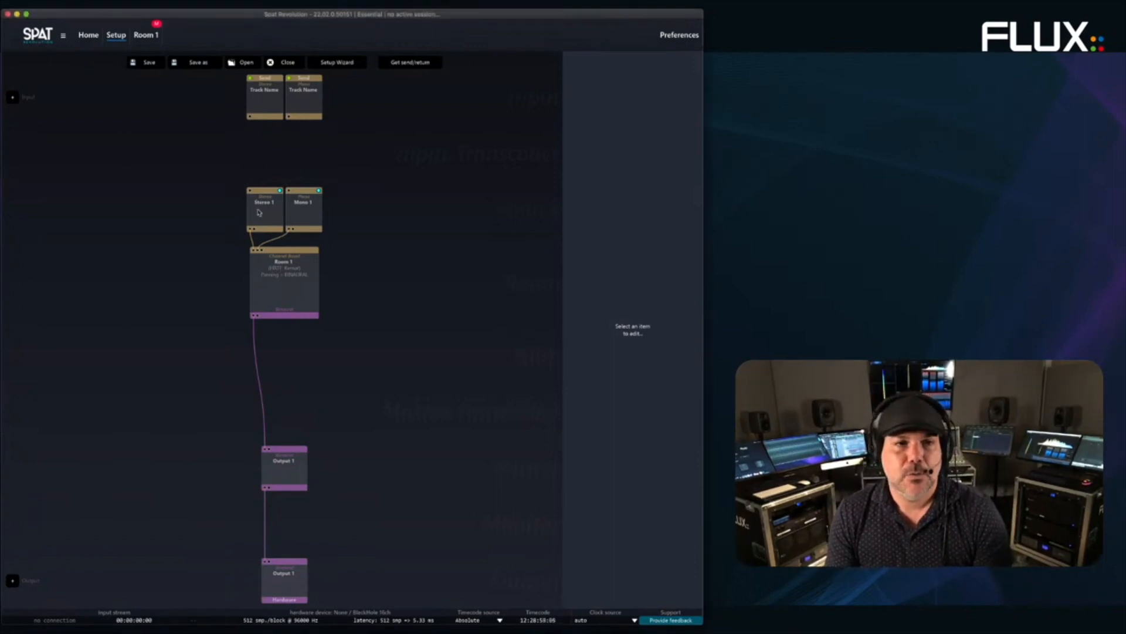
- Link the two QLab Send nodes to the Stereo 1 and Mono 1 input nodes
left_click(258, 107)
left_click_drag(257, 108, 264, 219)
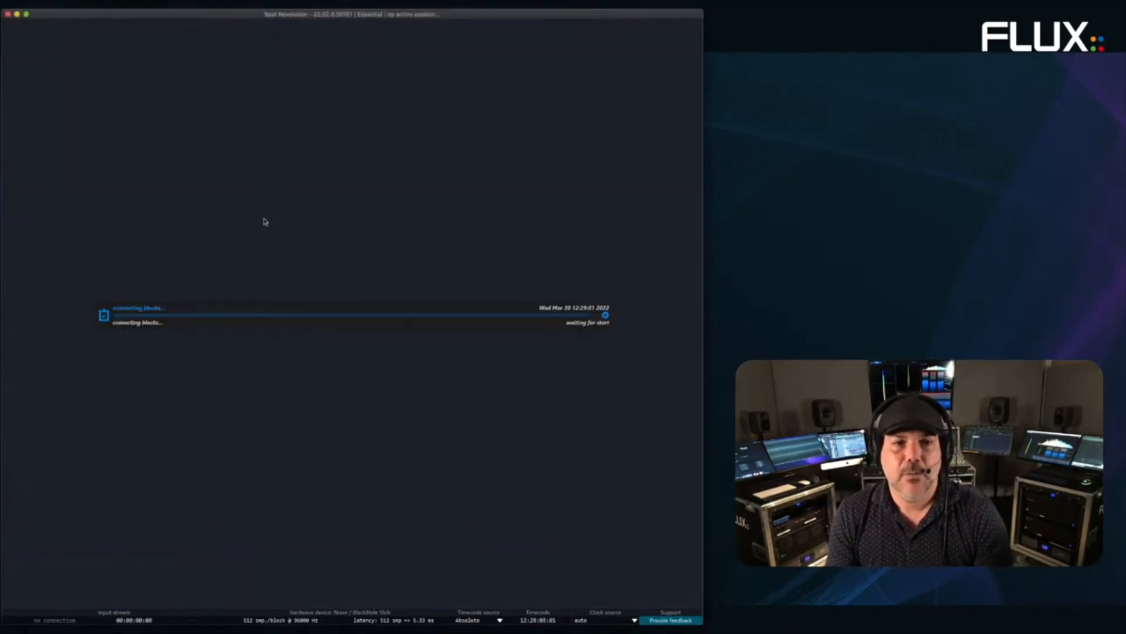
left_click(303, 110)
left_click_drag(304, 109, 310, 214)
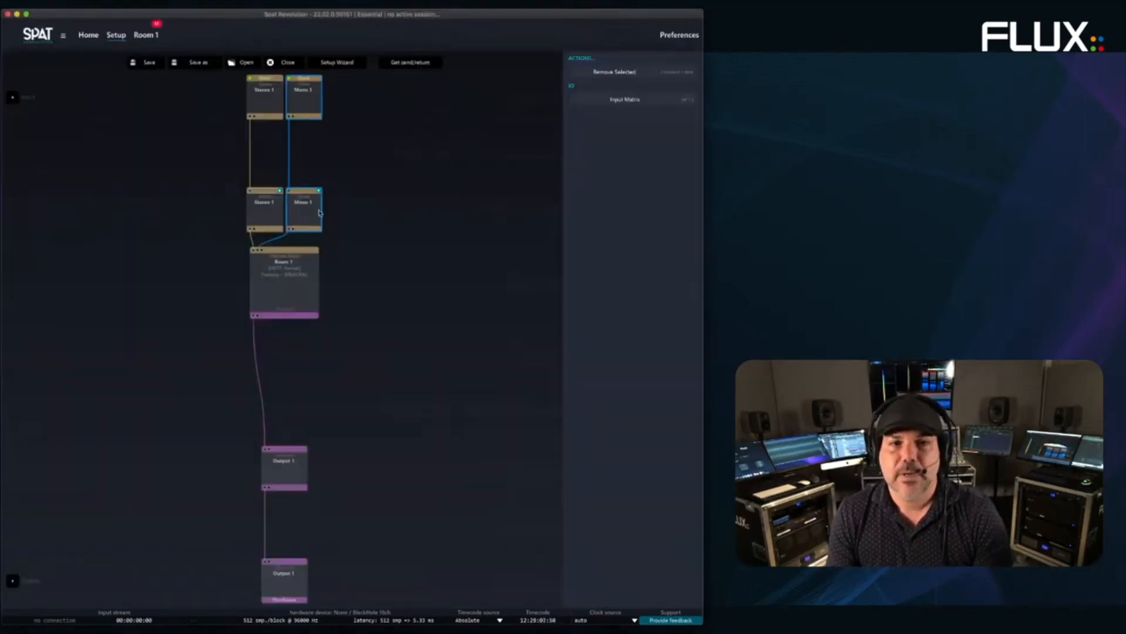
- Inspect the send and input node settings, then return to the setup graph
left_click(301, 103)
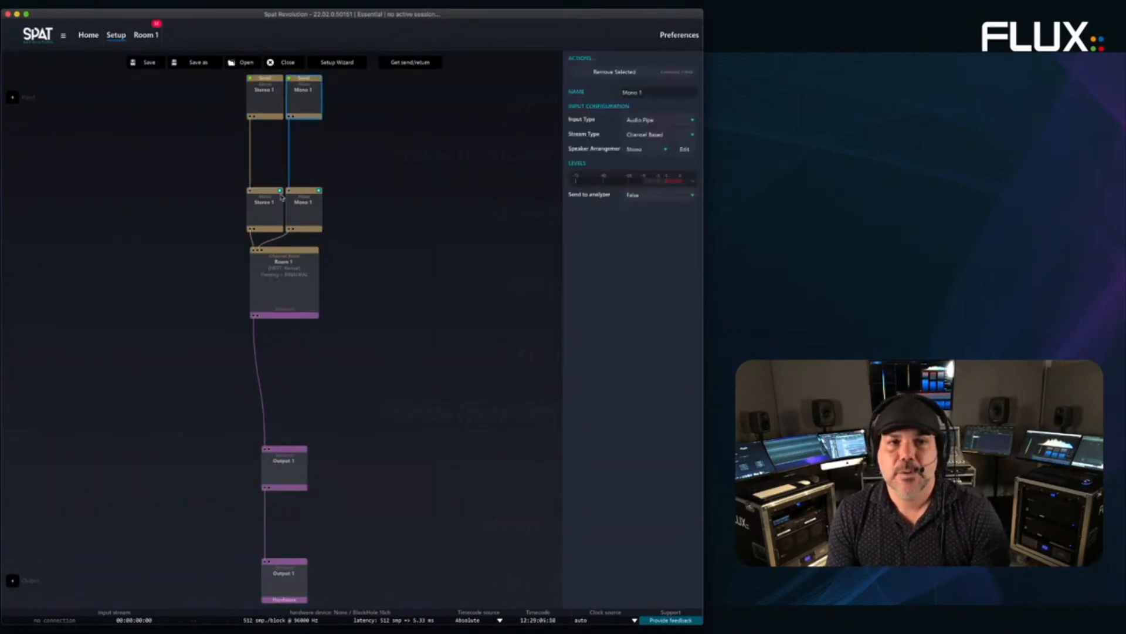
left_click(309, 210)
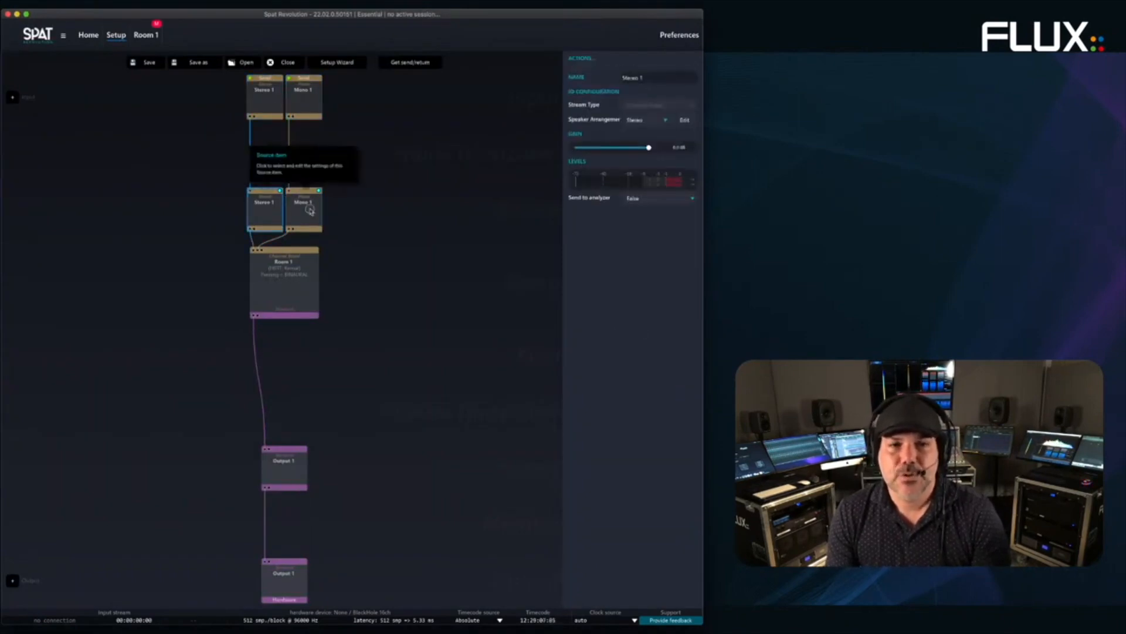
left_click(263, 102)
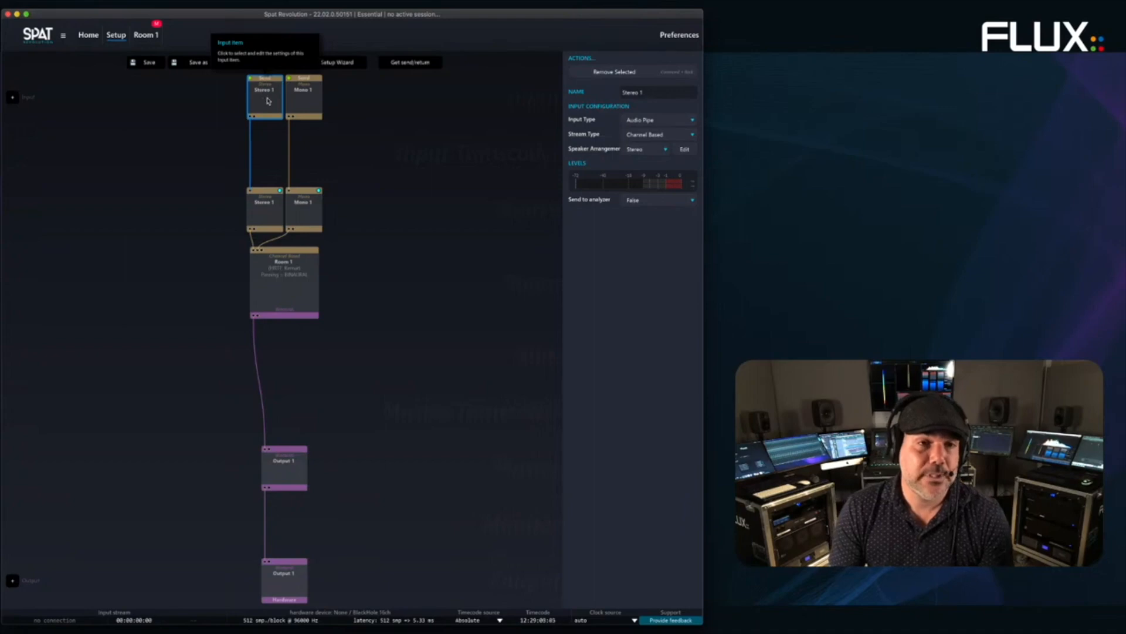
left_click(309, 100)
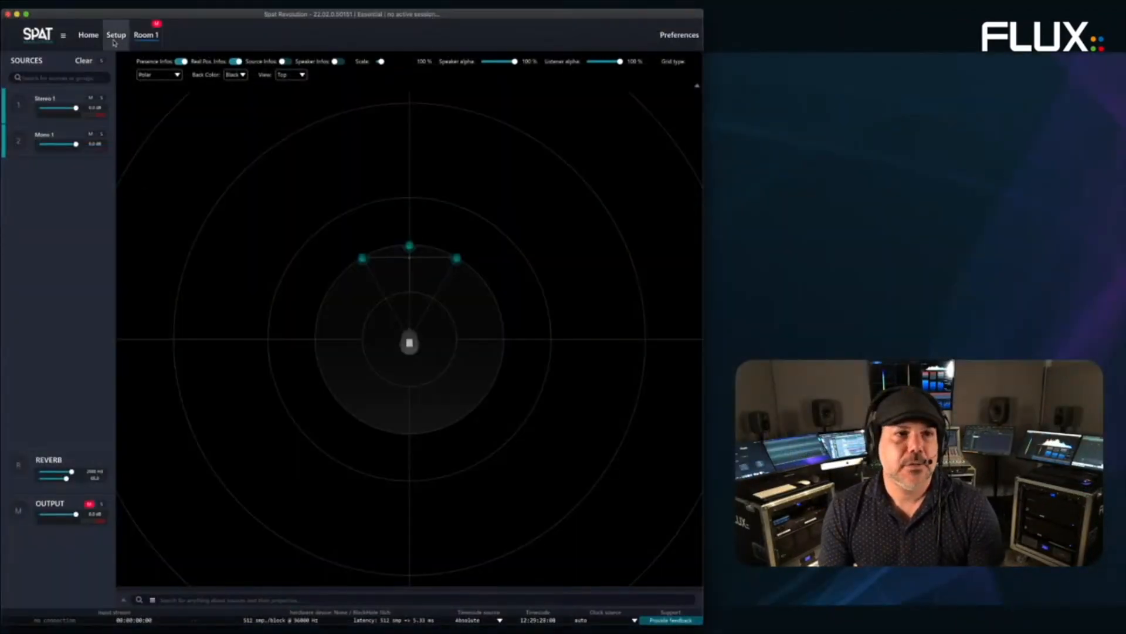
left_click(116, 35)
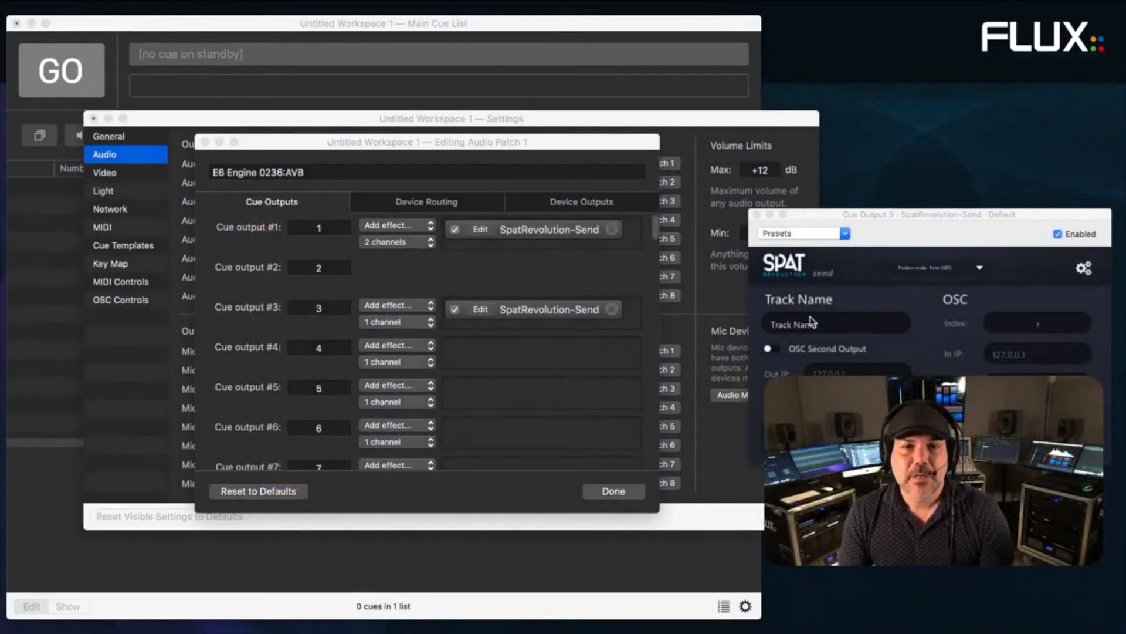
- Set the cue output 3 send's Track Name to 'cue output 3'
left_click_drag(898, 215, 495, 164)
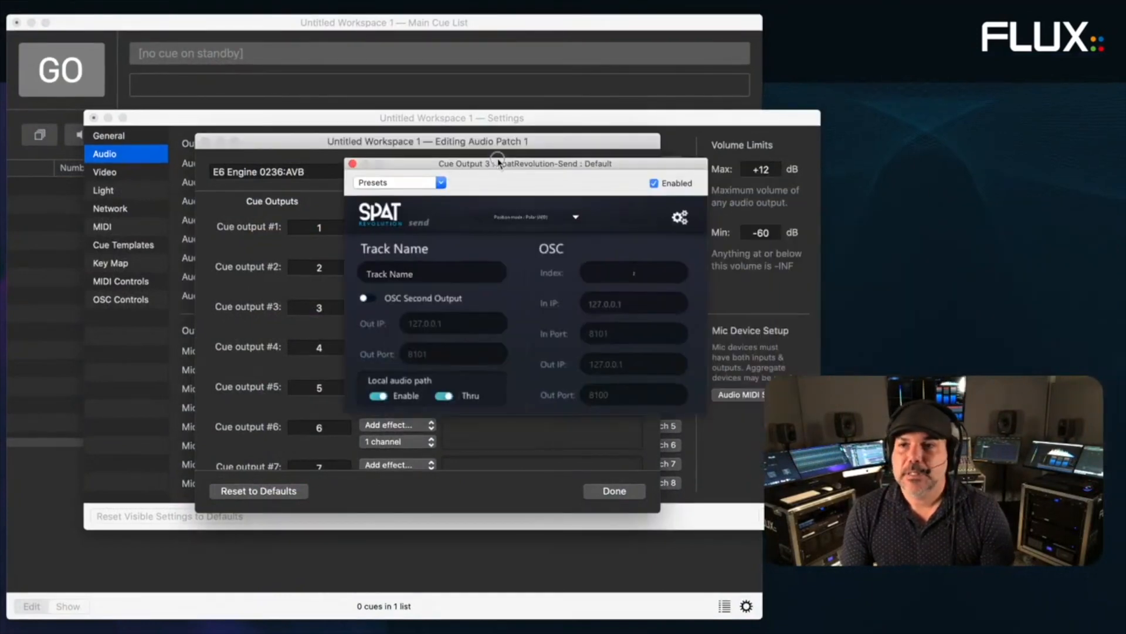
left_click(416, 271)
type("cue")
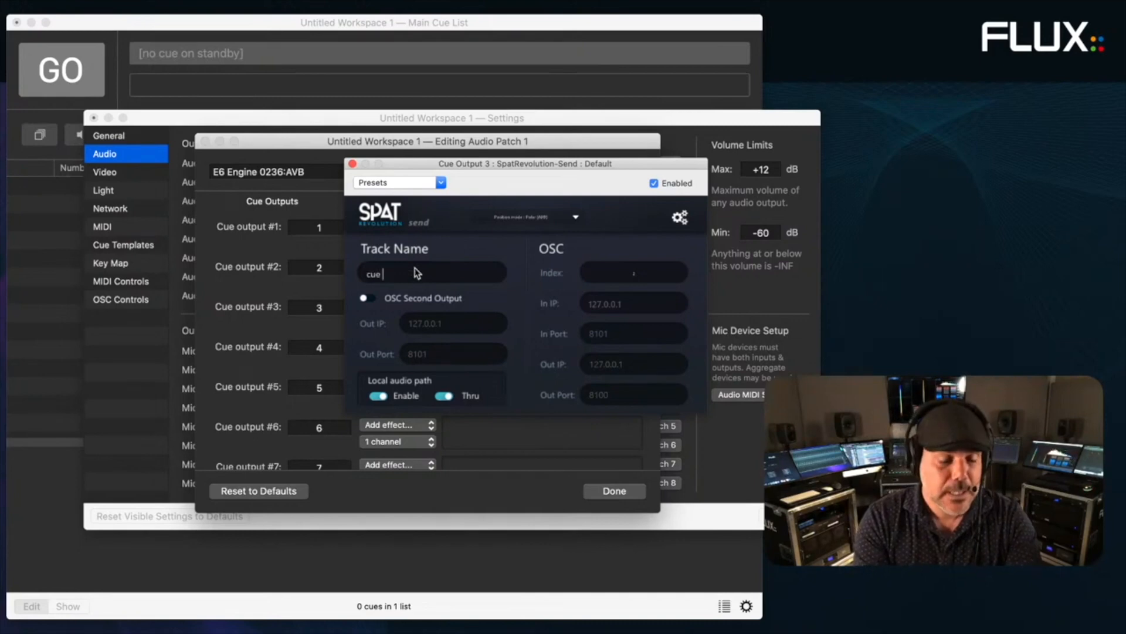
type(" outpu")
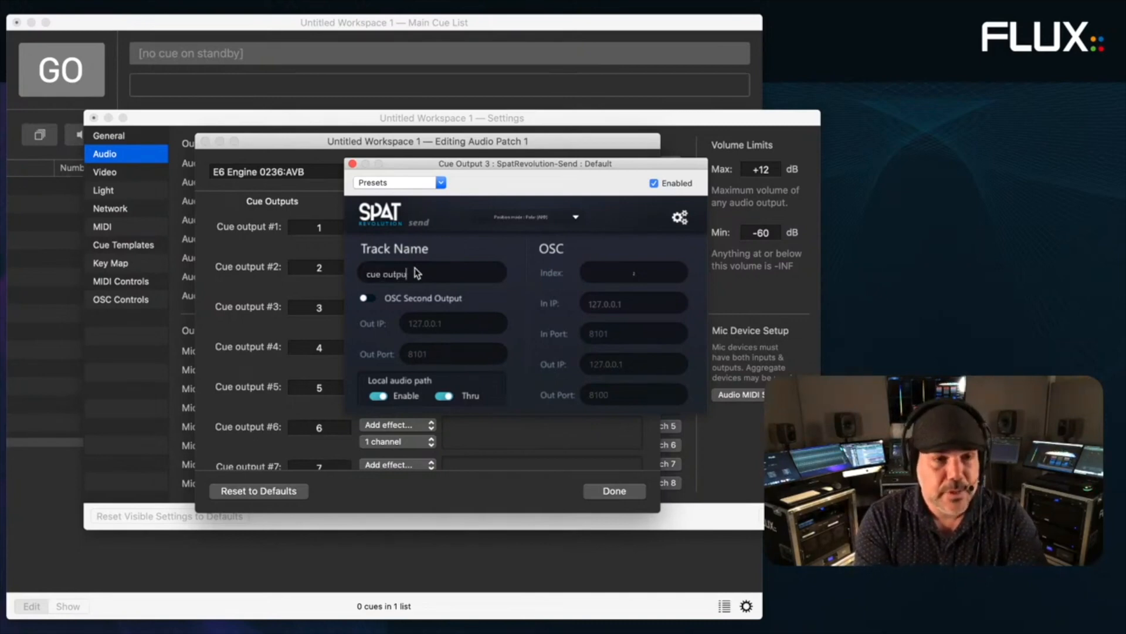
type("t 3")
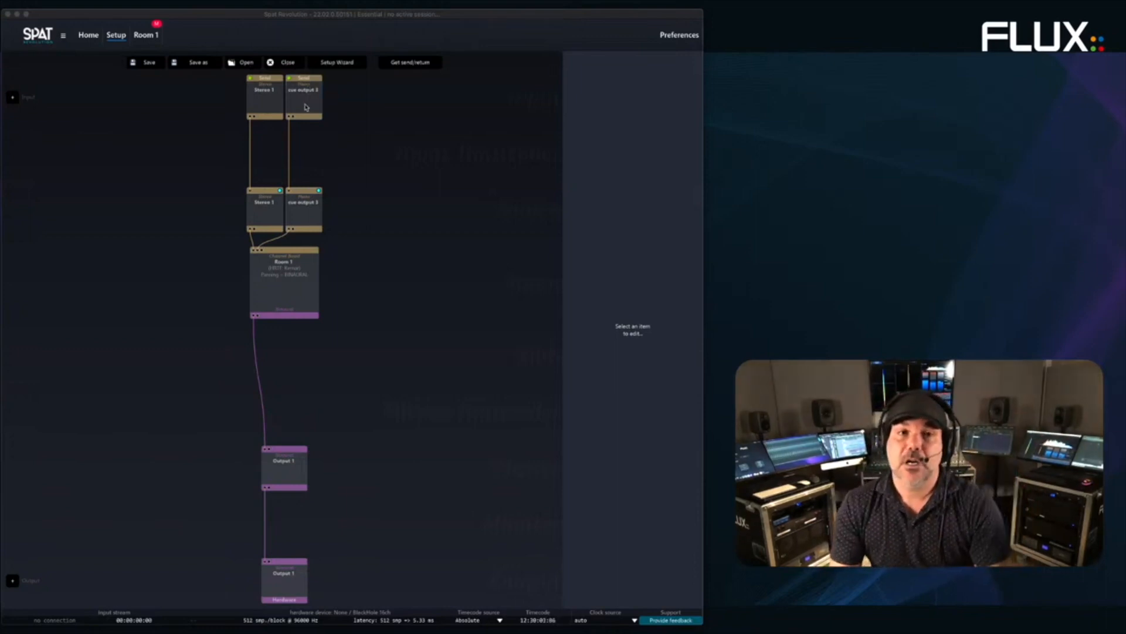
- In Room 1, drag the cue output 3 source up-left off the arc and set display scale to 90%
left_click(303, 108)
left_click(304, 204)
double_click(293, 273)
left_click(55, 140)
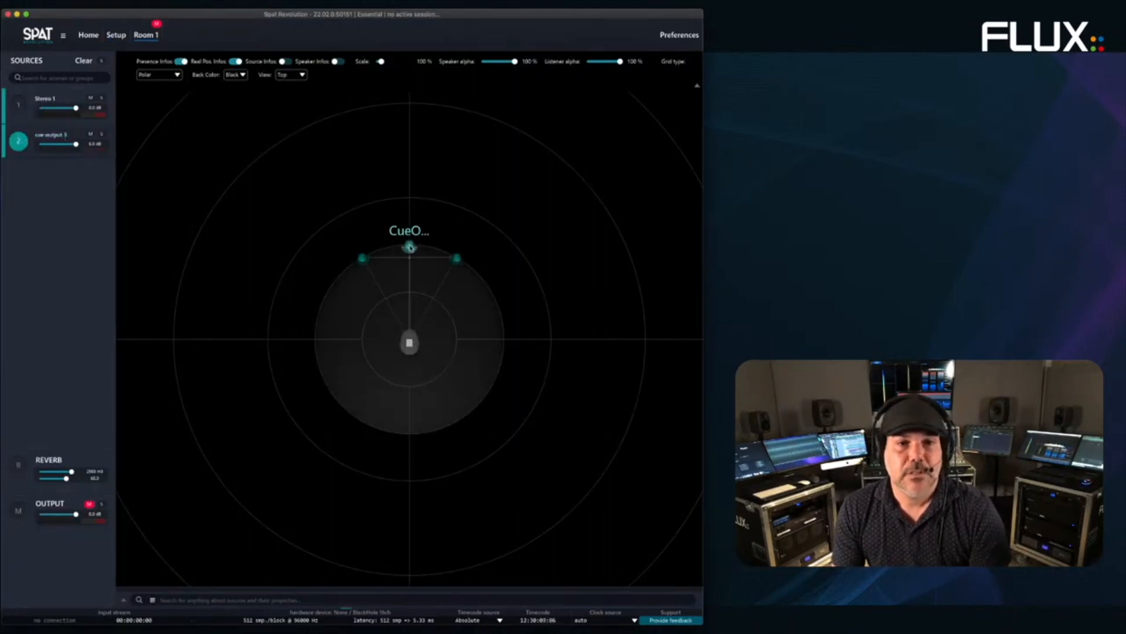
left_click_drag(410, 247, 296, 197)
left_click_drag(381, 63, 380, 63)
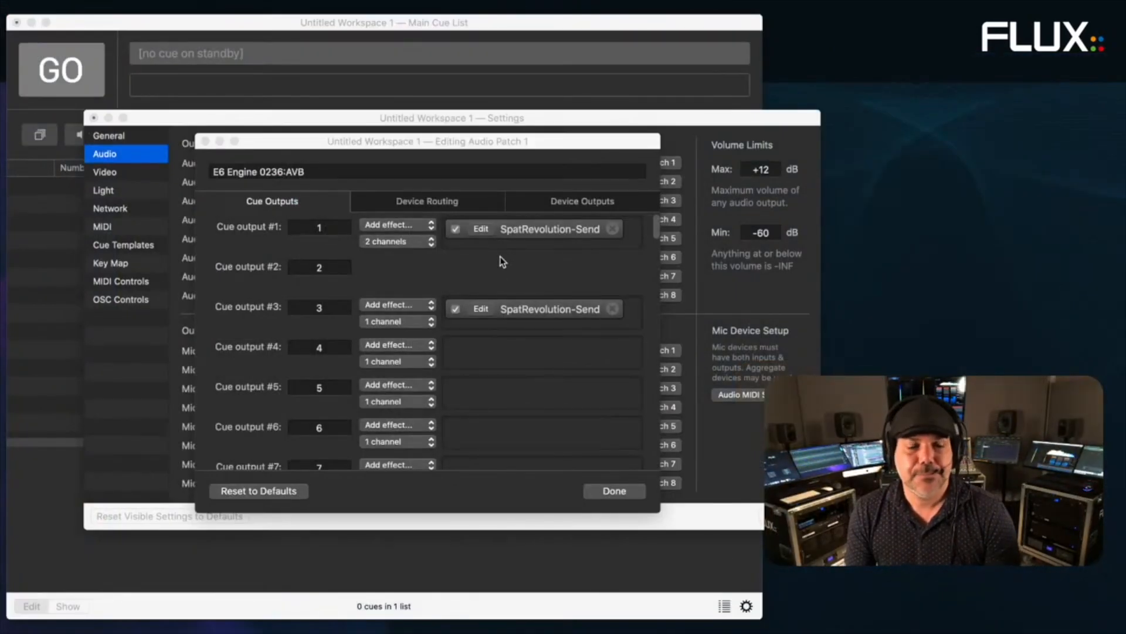
- Finish Audio Patch 1 and name network patch 1 'SPAT'
left_click(296, 247)
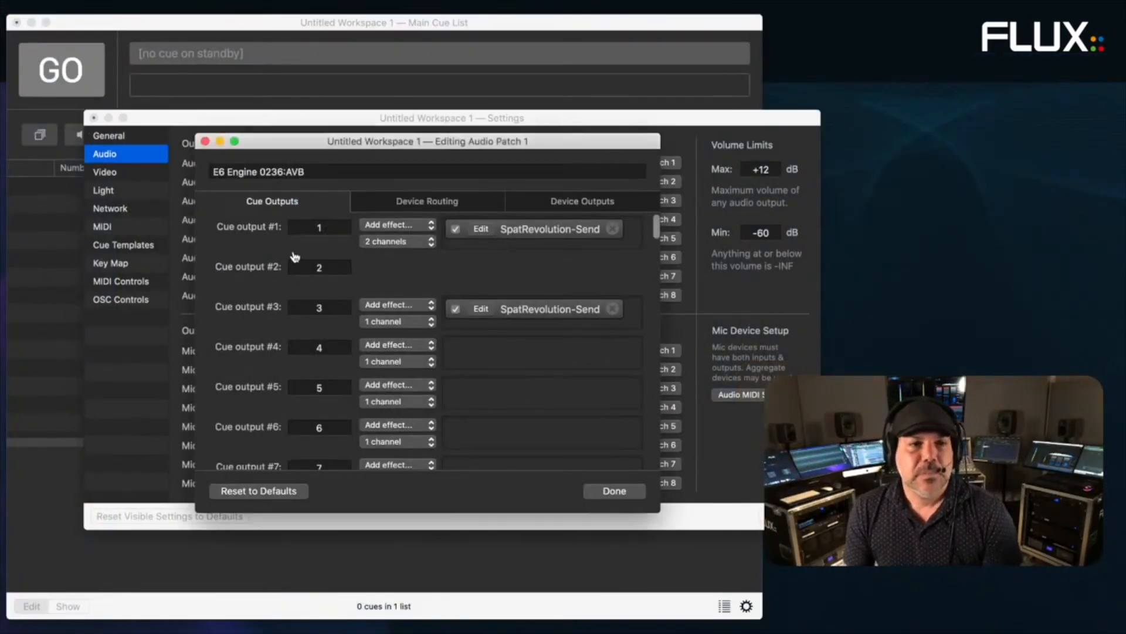
left_click(623, 493)
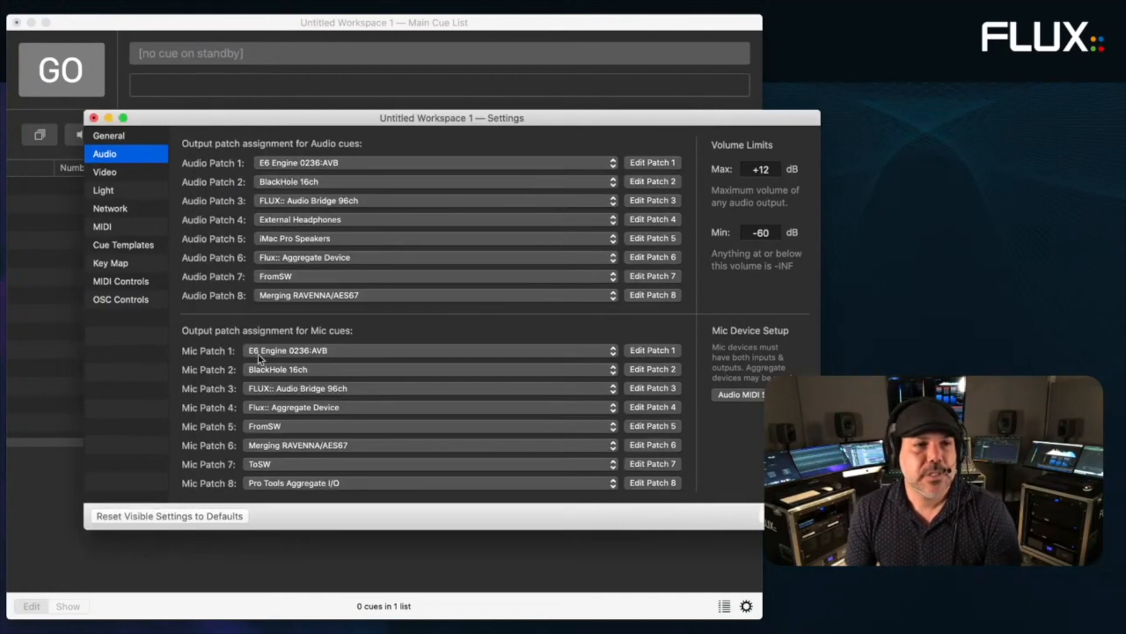
left_click(97, 214)
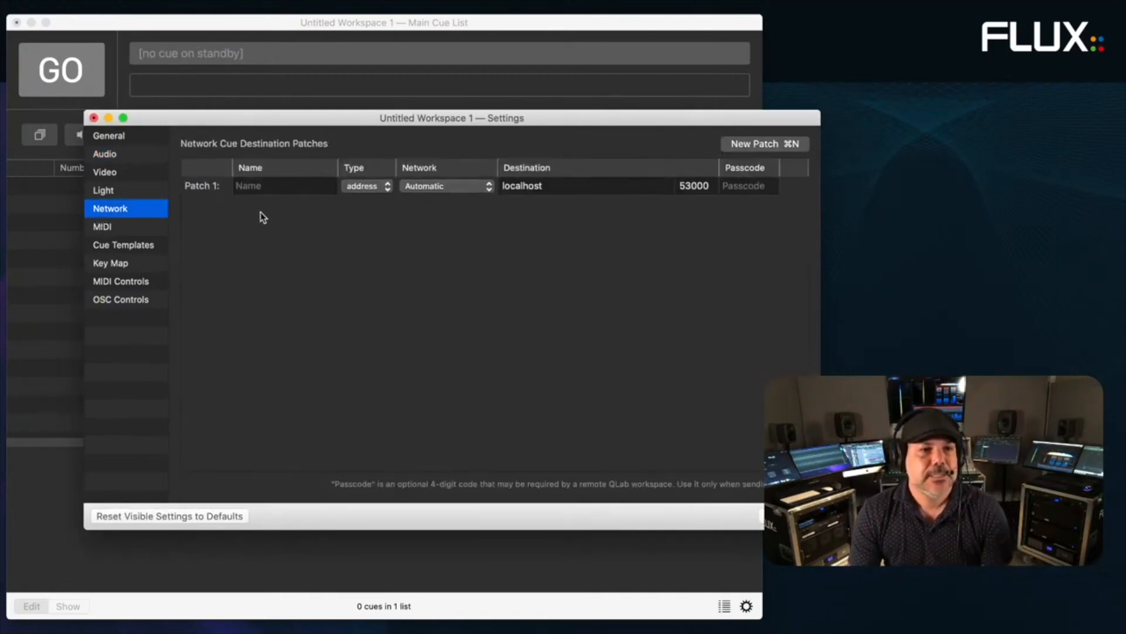
left_click(136, 192)
left_click(133, 210)
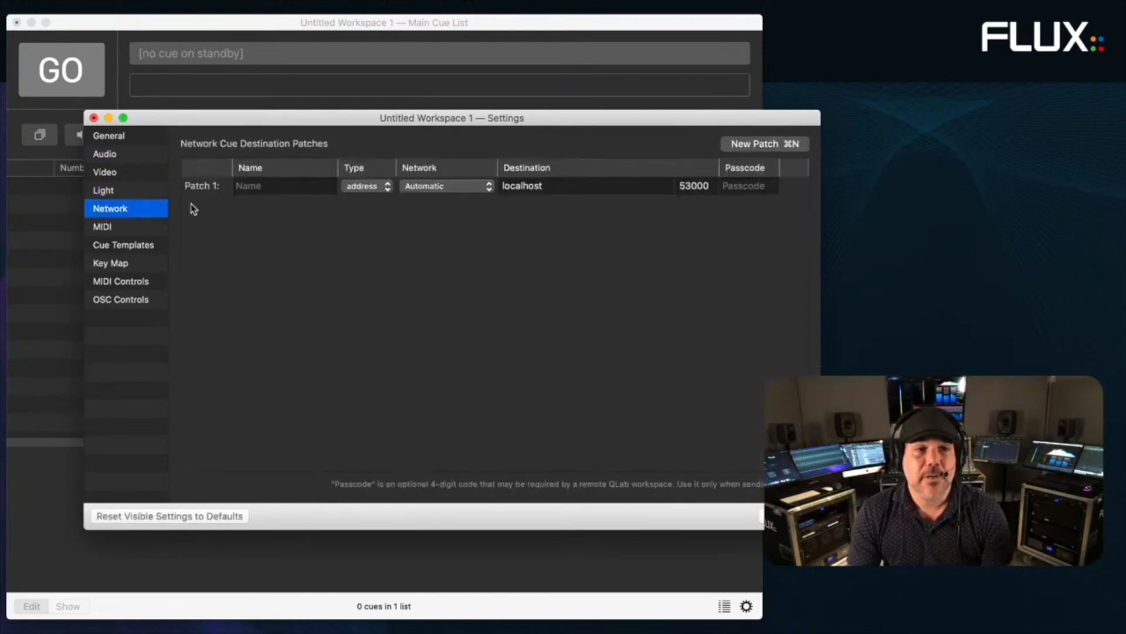
left_click(284, 189)
type("SPAT")
key("Return")
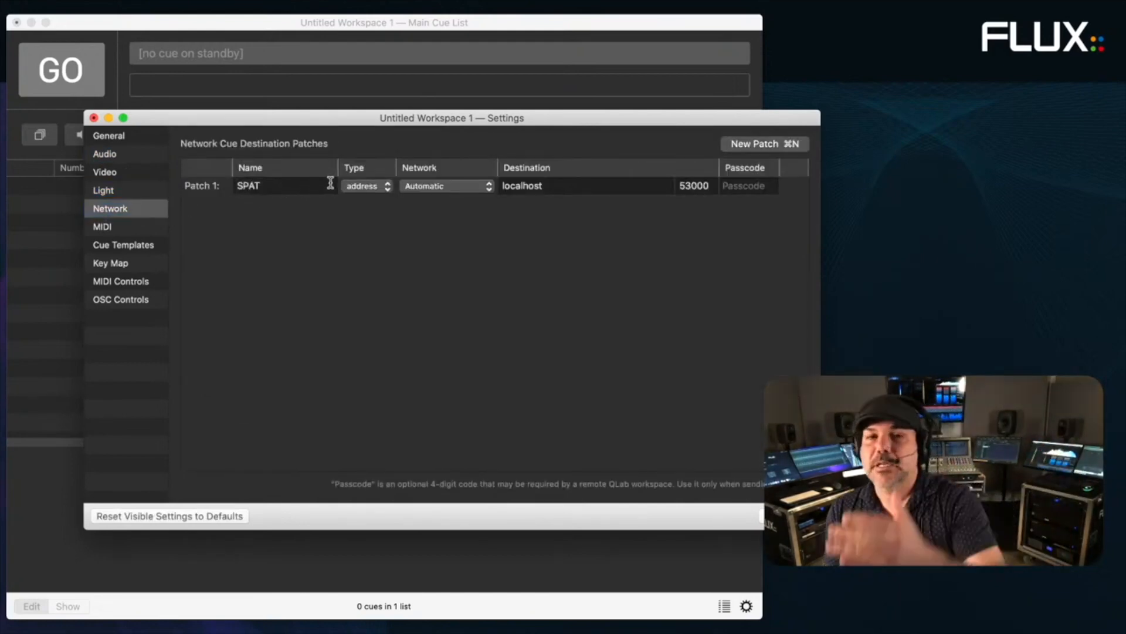
- Point network patch SPAT at 127.0.0.1 port 8000 and close the settings
left_click(547, 188)
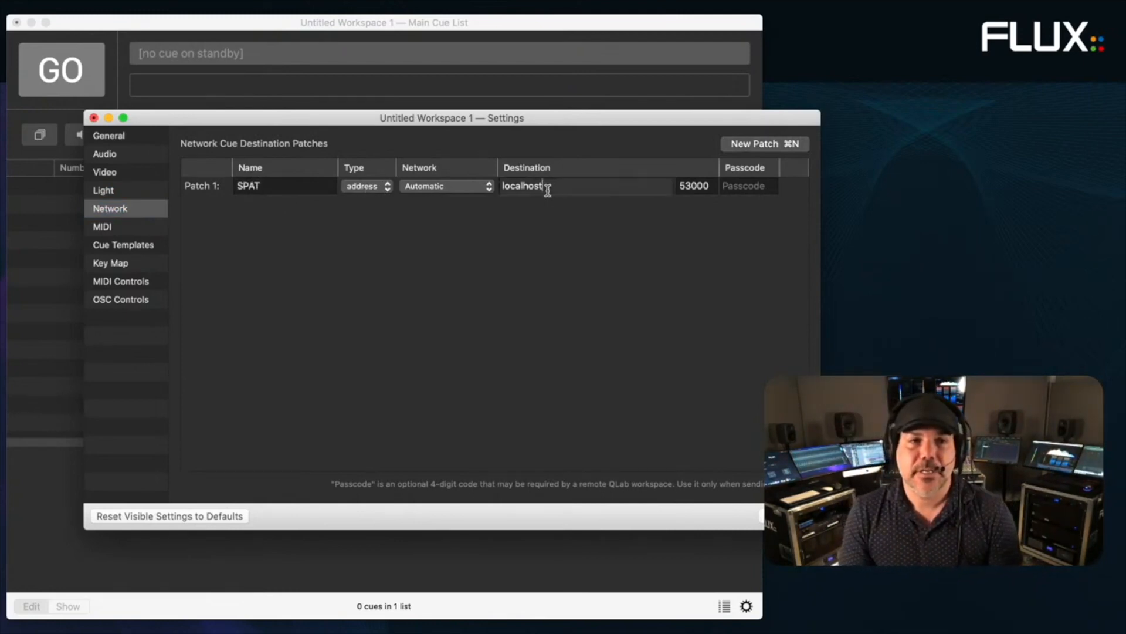
type("127.0.0.1")
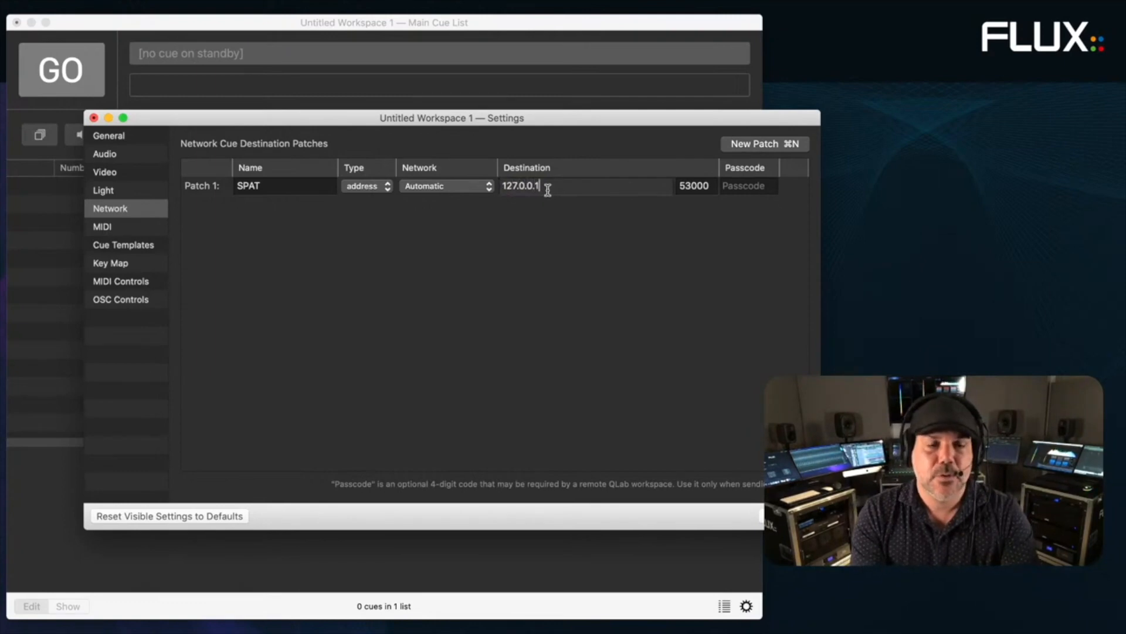
key("Return")
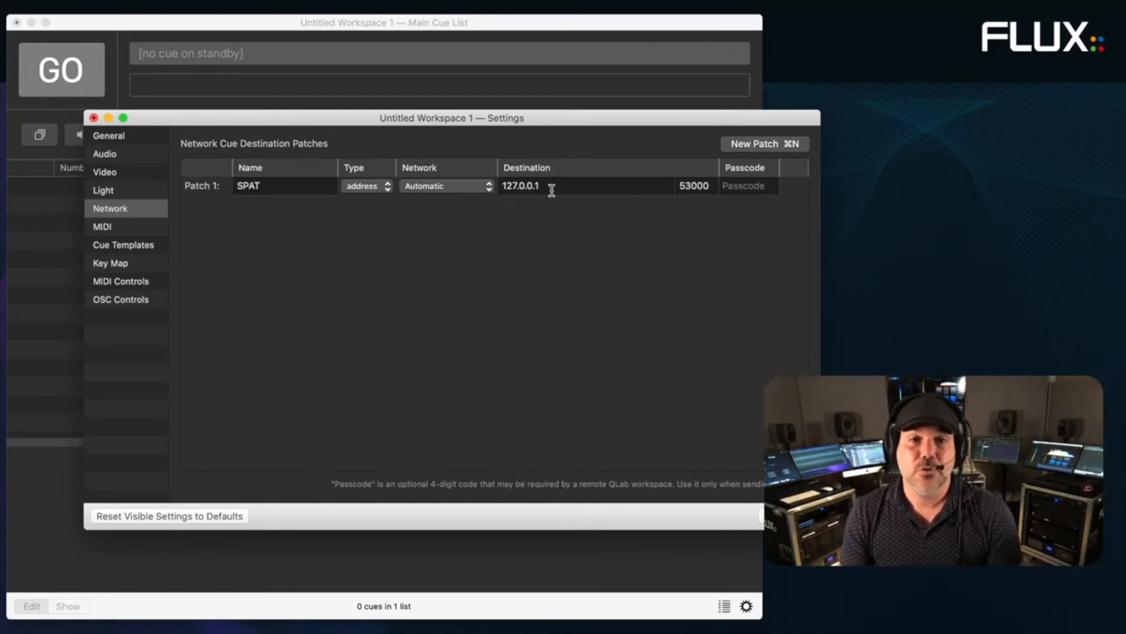
left_click(690, 186)
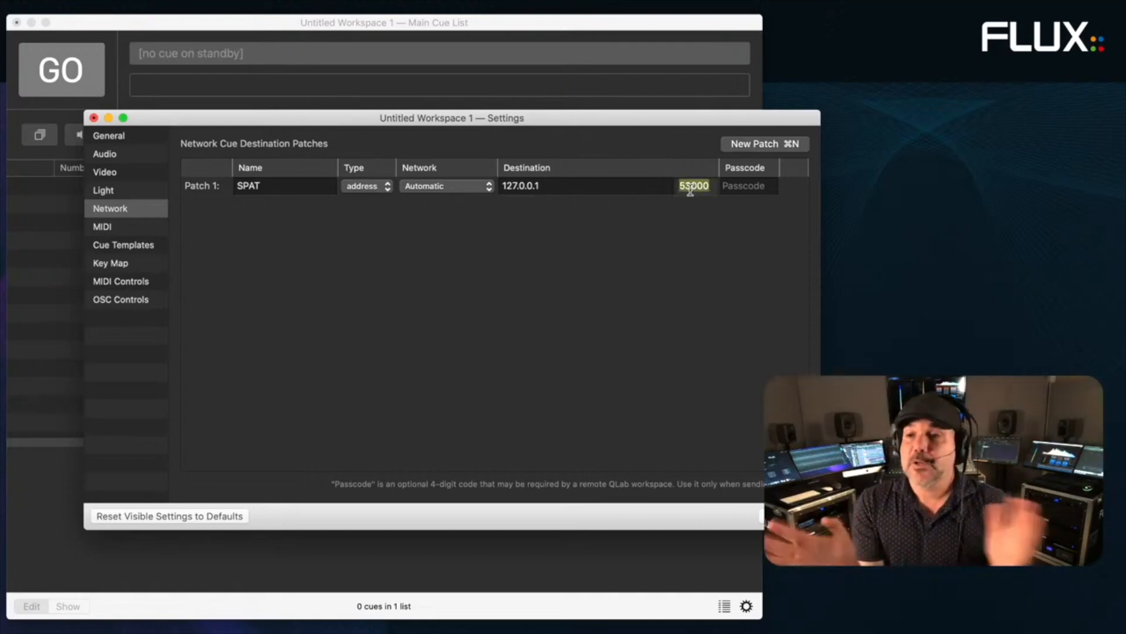
type("8000")
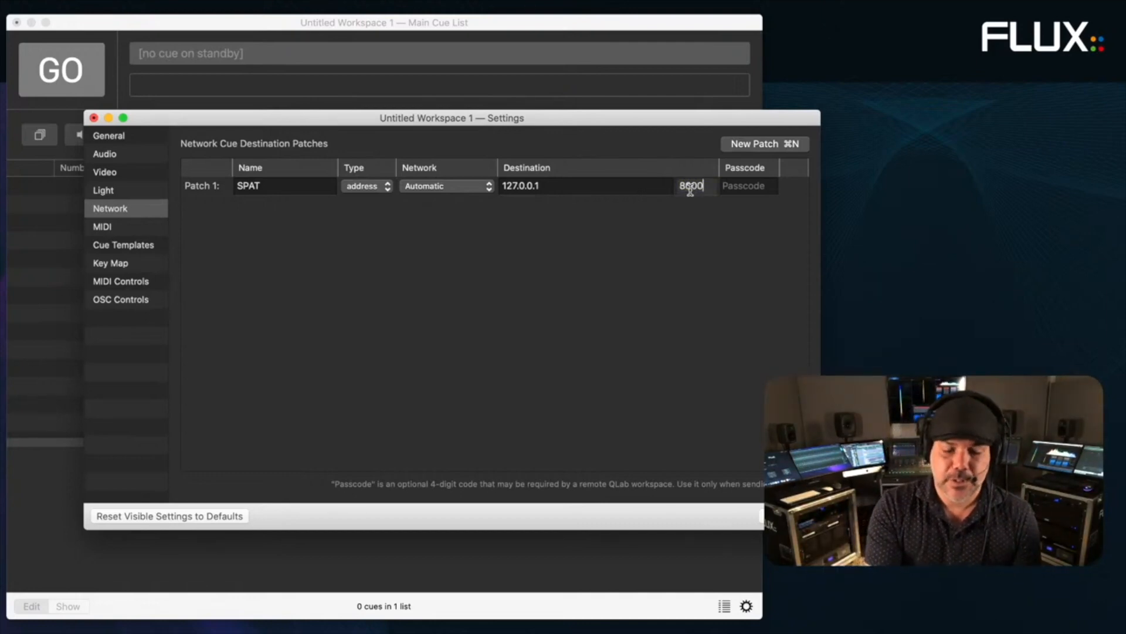
key("Return")
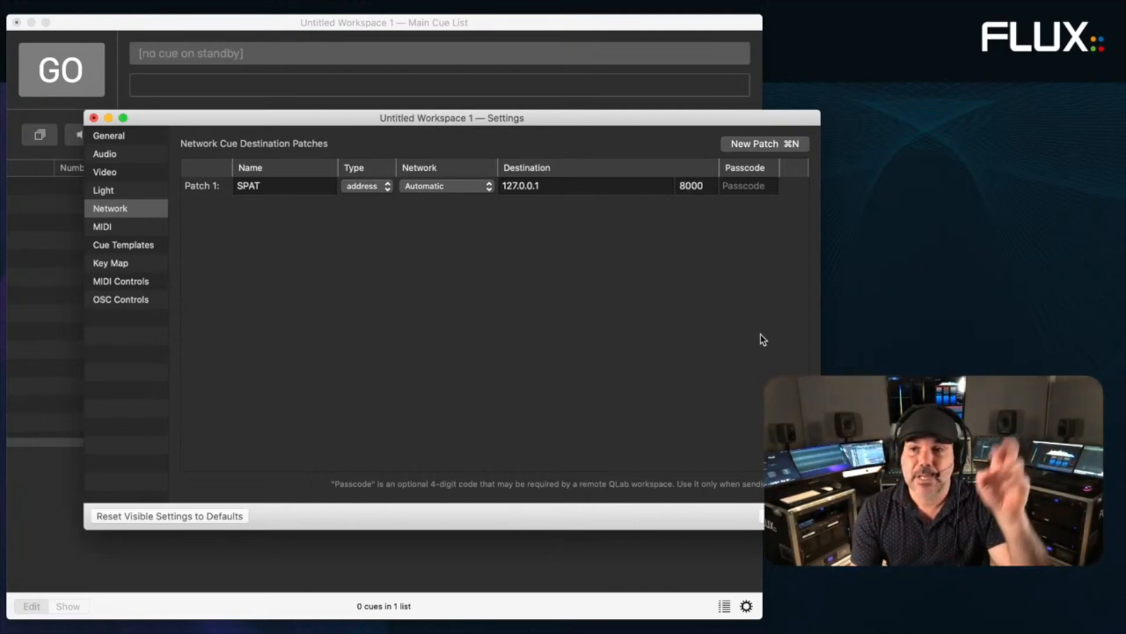
key("super+w")
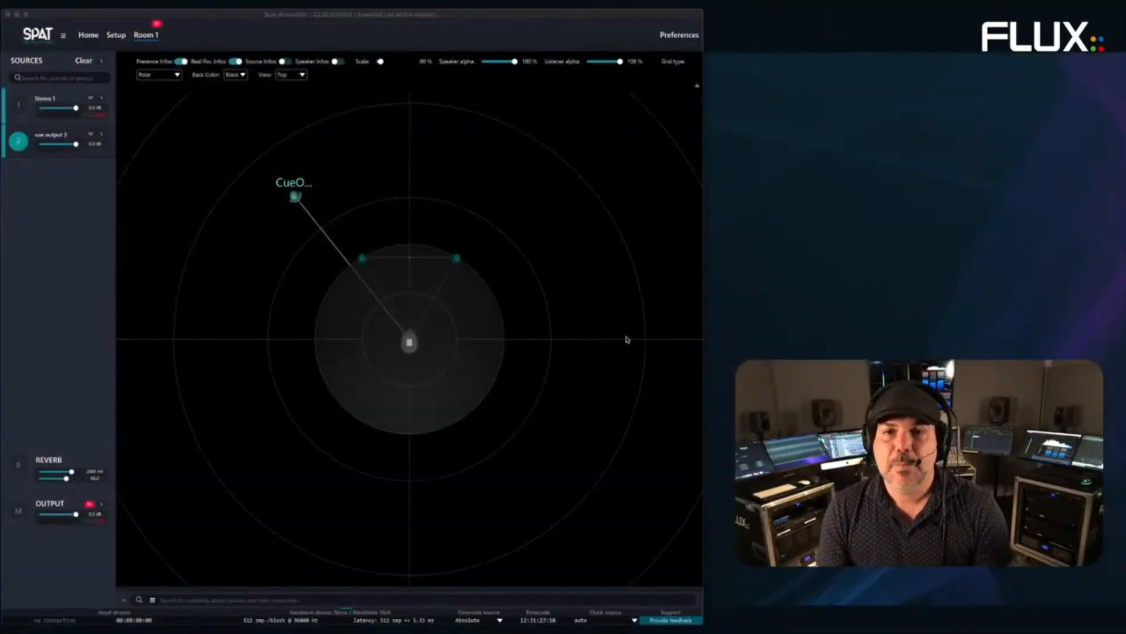
- In Preferences, set OSC connection 1 to custom input on 127.0.0.1, port 8000
left_click(679, 35)
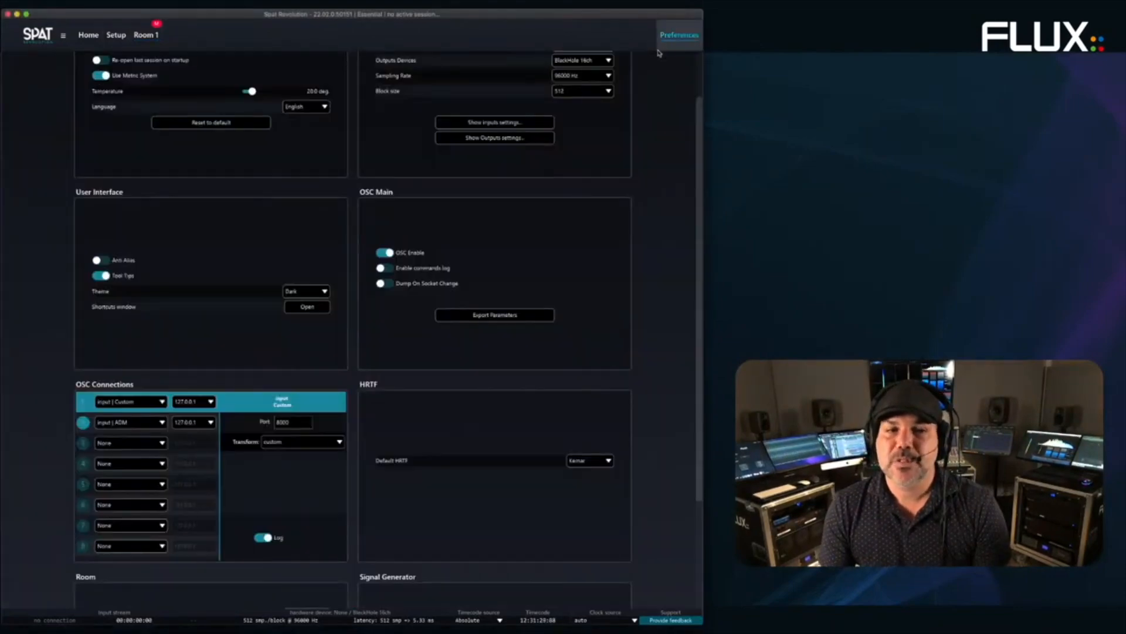
scroll(55, 390, "down", 4)
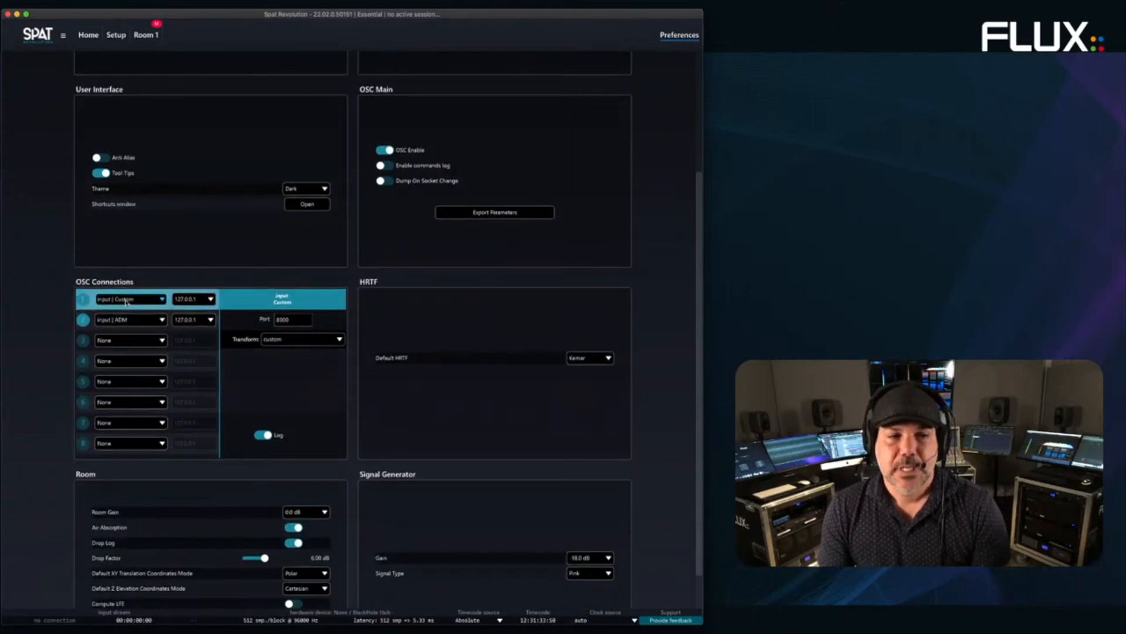
left_click(99, 299)
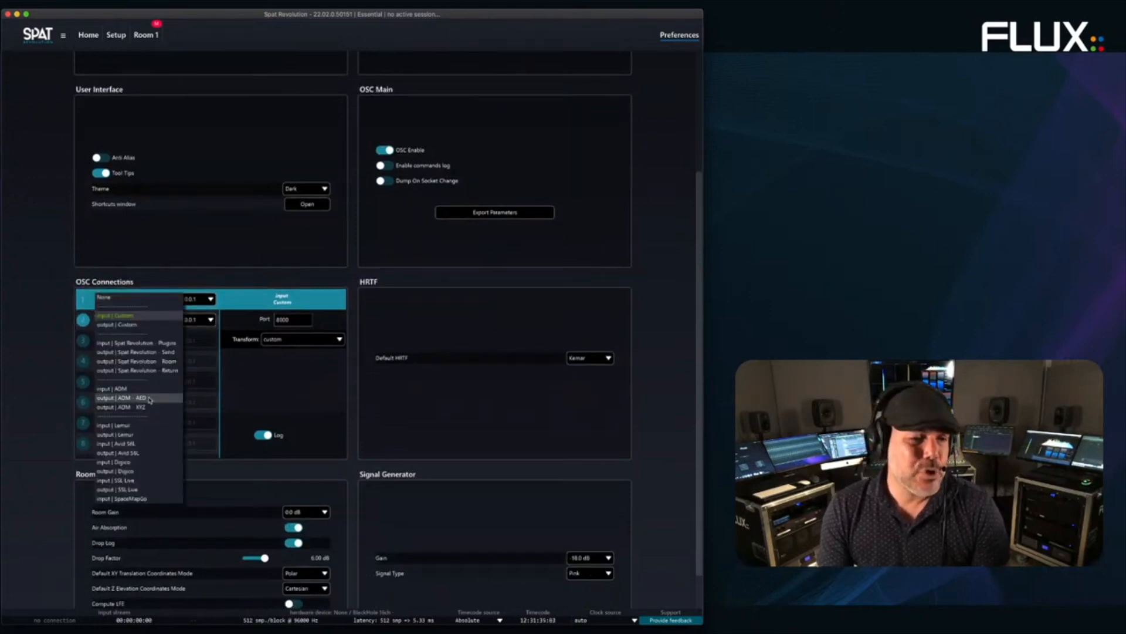
left_click(138, 317)
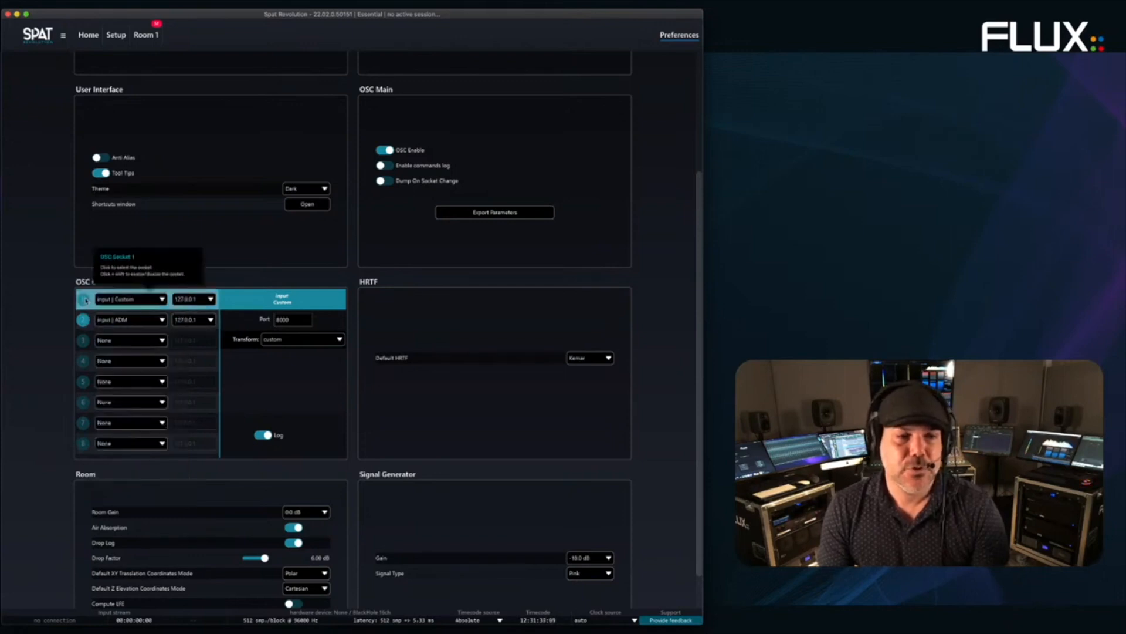
left_click(193, 299)
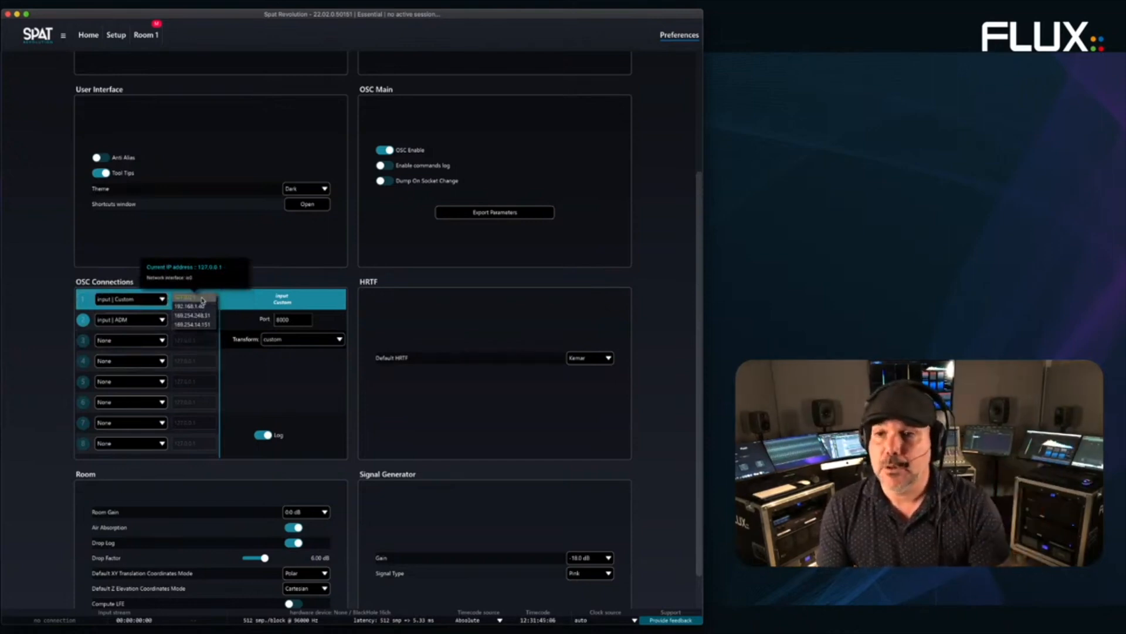
left_click(202, 298)
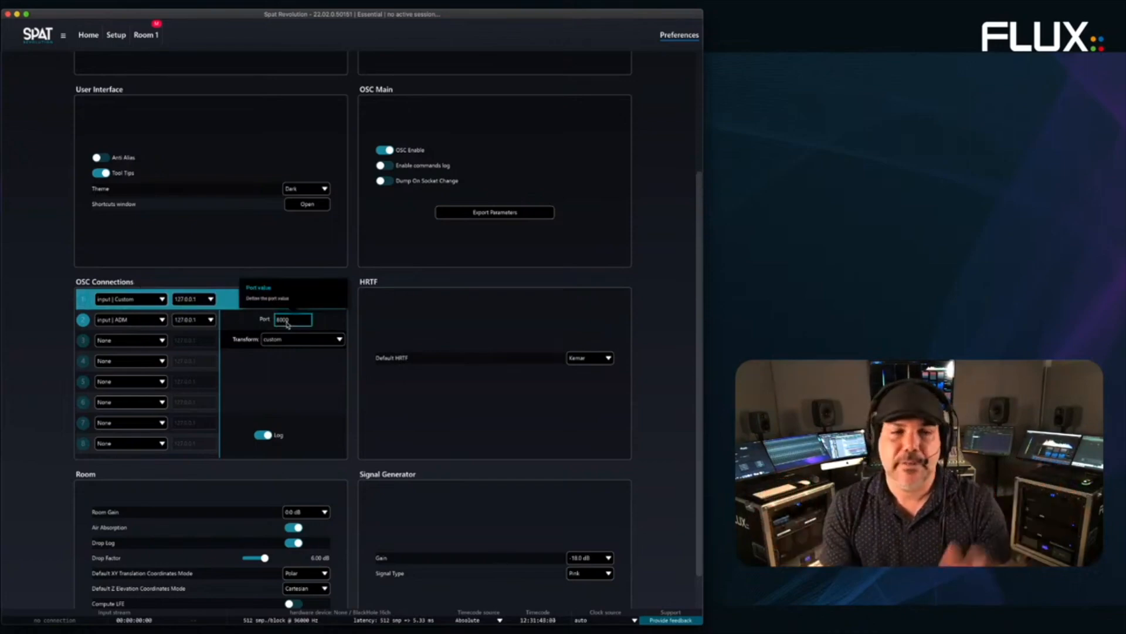
- Open Room 1's view from the Setup graph and select the Stereo 1 and cue output sources
left_click(122, 47)
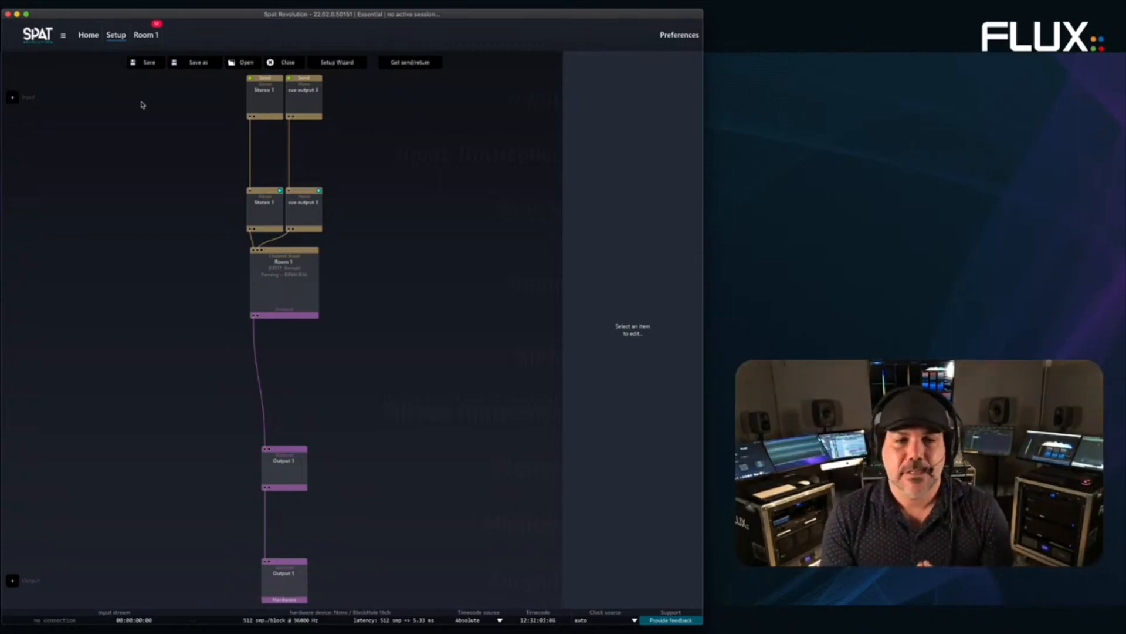
double_click(293, 301)
left_click(20, 106)
left_click(25, 146)
left_click(24, 112)
left_click(24, 150)
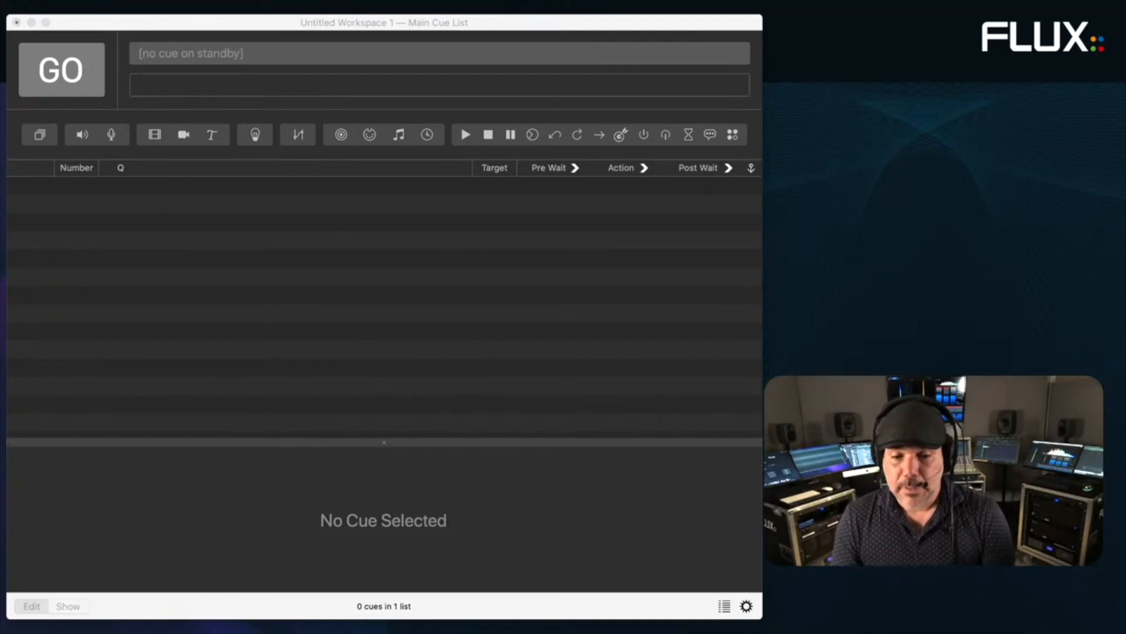
- In QLab, delete the stray MIDI note cue from the Main Cue List
key("super+Tab")
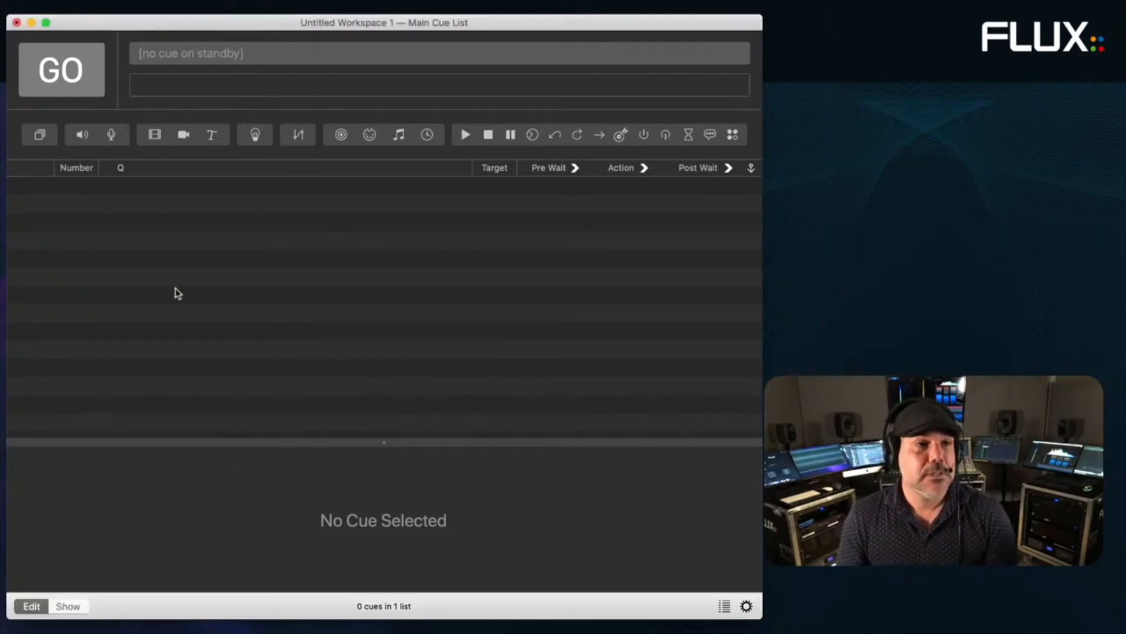
left_click(154, 5)
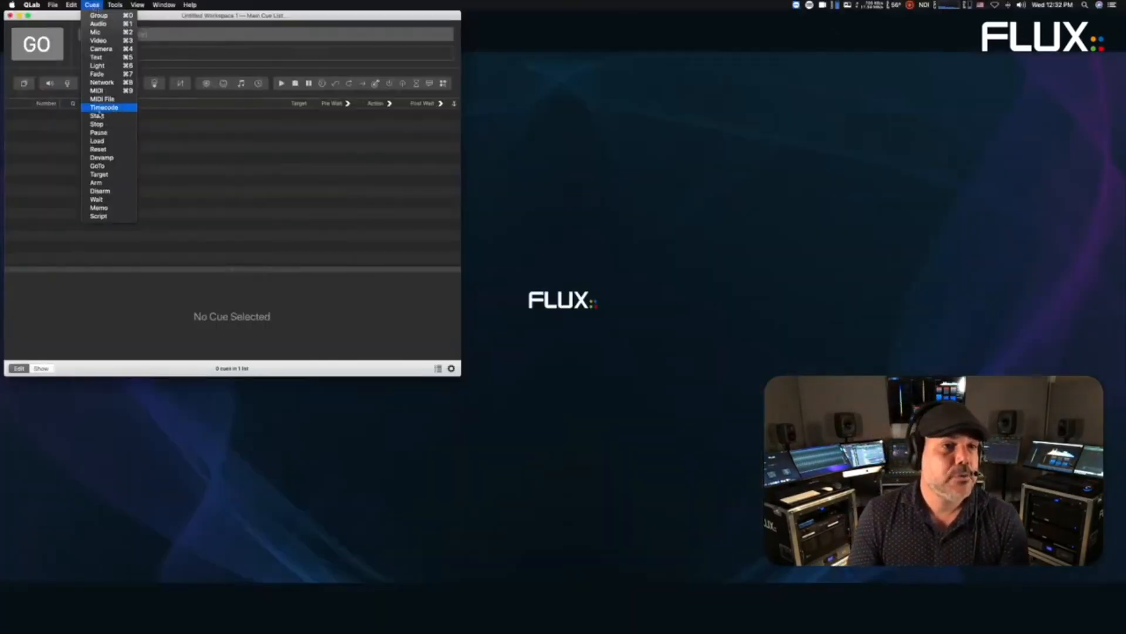
left_click(229, 157)
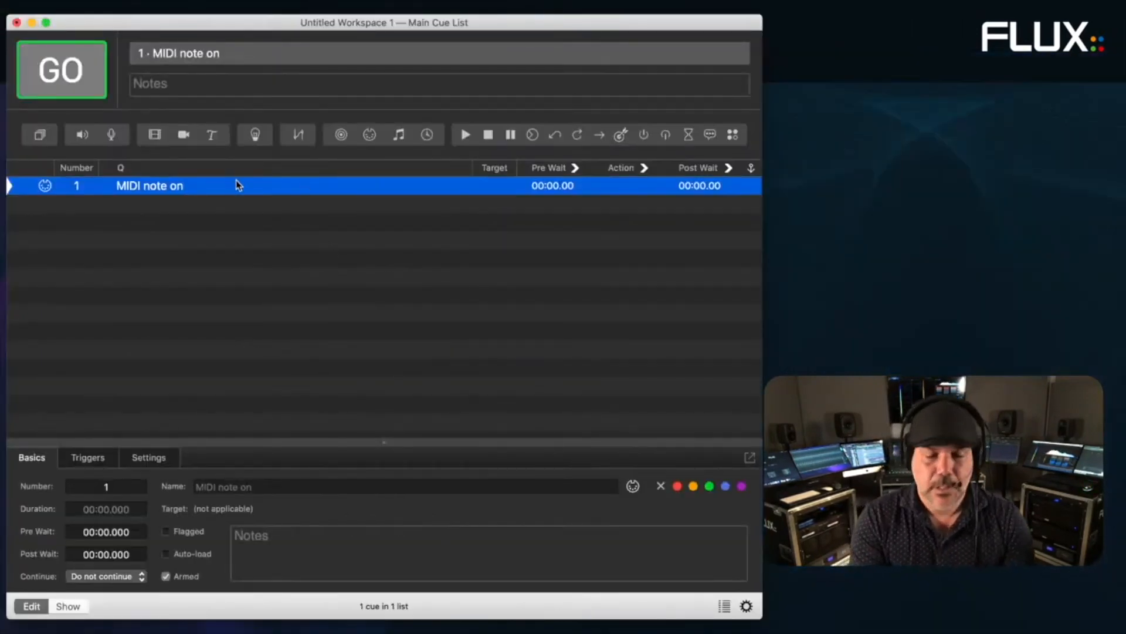
key("Delete")
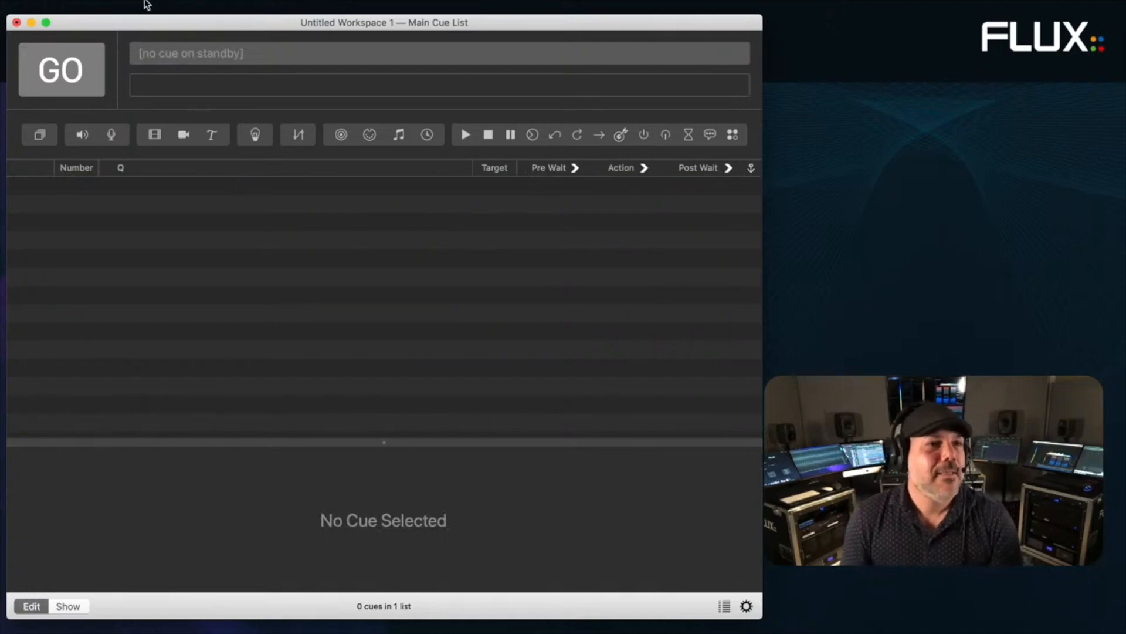
- Add a network cue whose OSC message is /source/1/azim -90
left_click(147, 5)
left_click(109, 82)
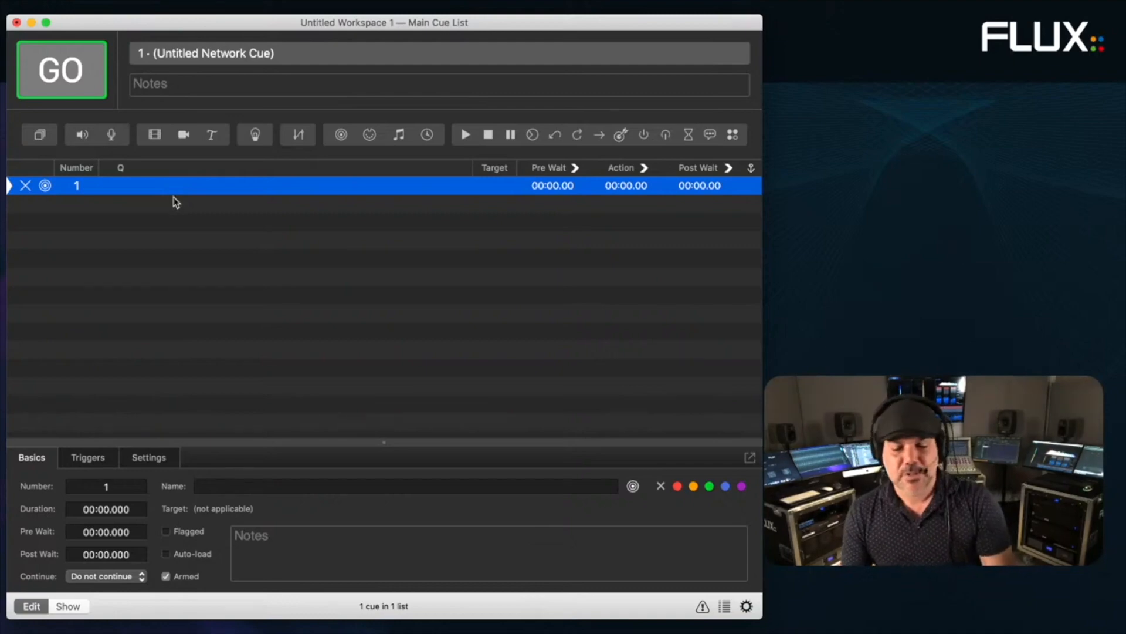
left_click(133, 461)
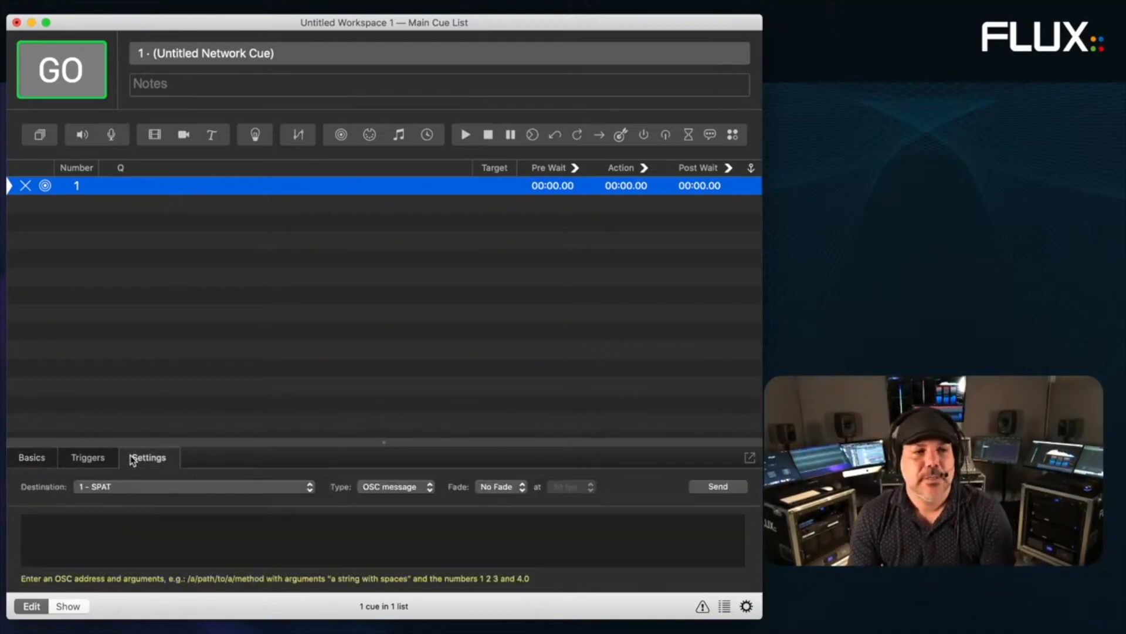
left_click(118, 519)
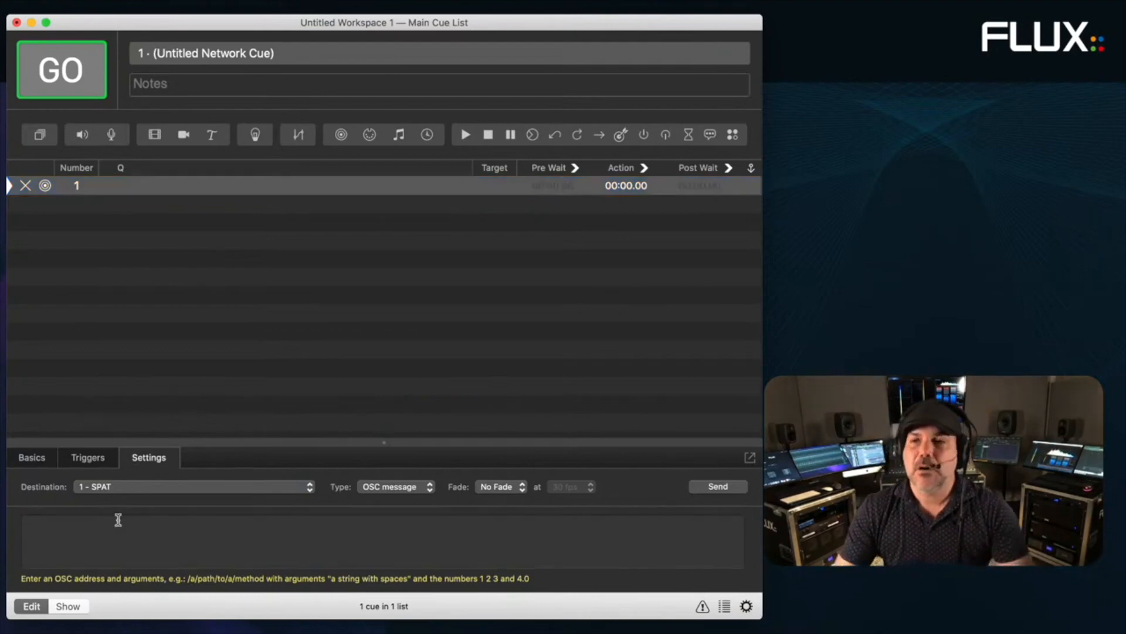
type(".")
key("BackSpace")
type("/spirc")
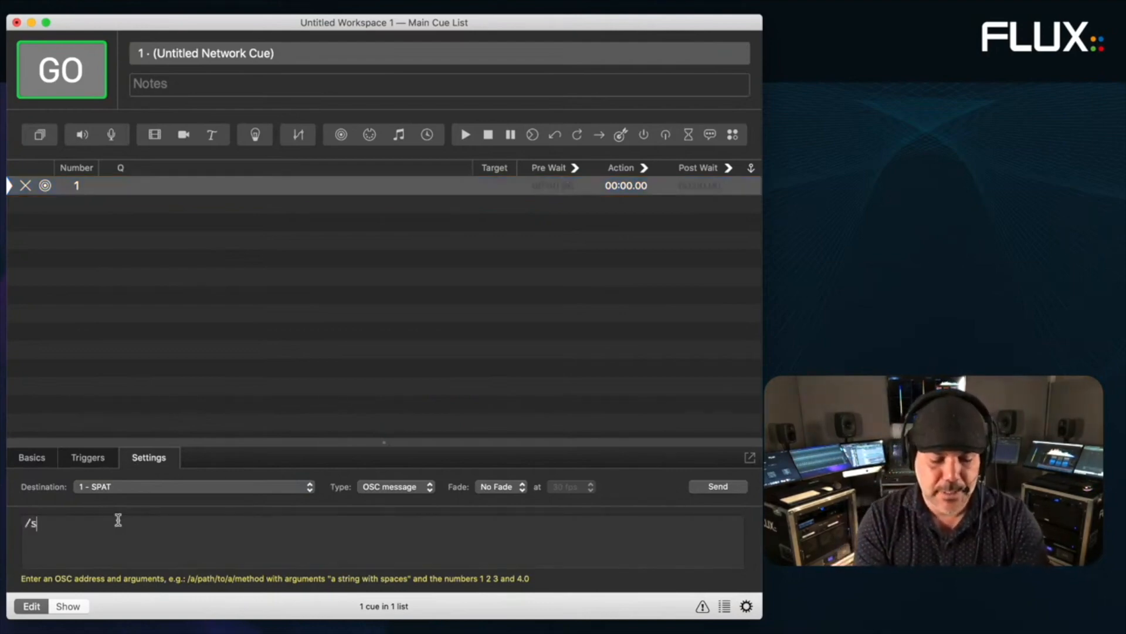
key("BackSpace")
key("BackSpace")
key("BackSpace")
key("BackSpace")
type("ource/1/")
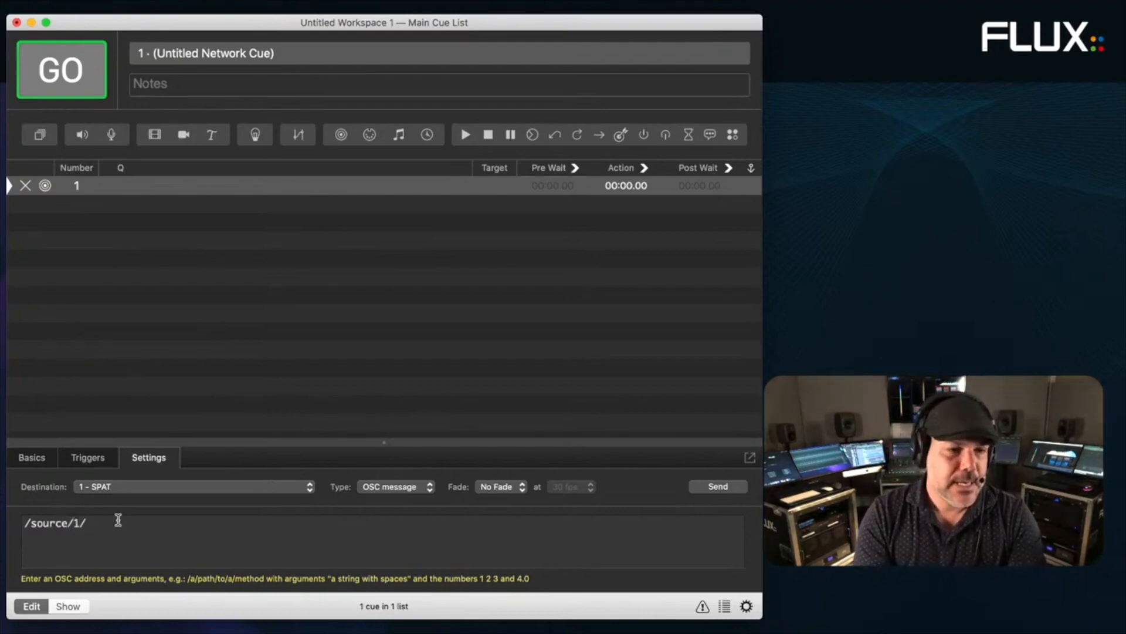
type("azim")
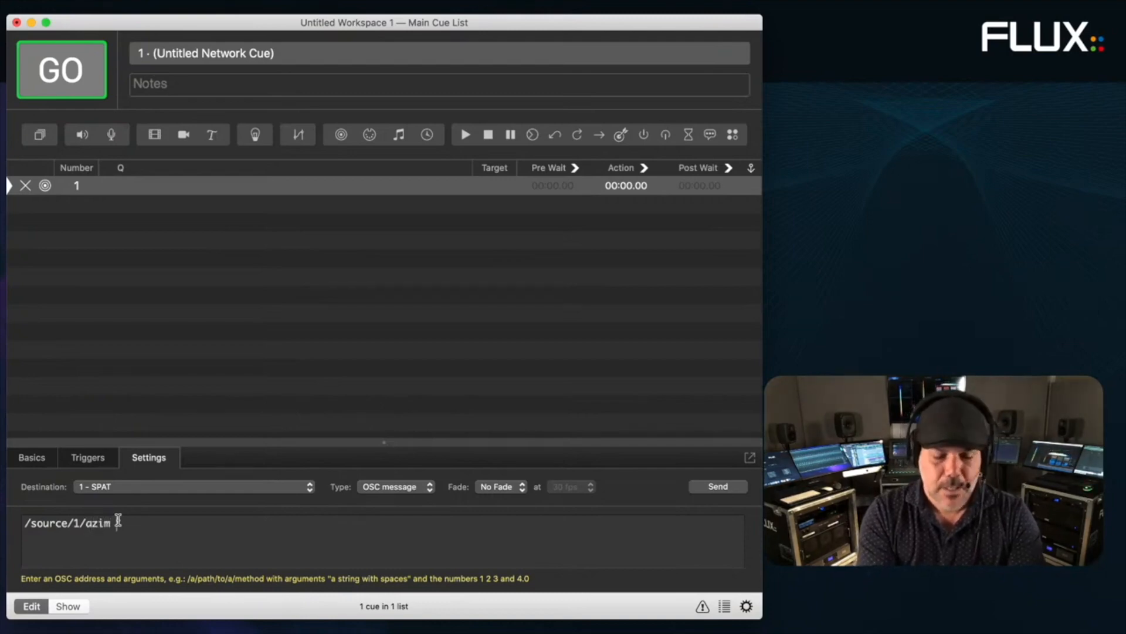
type(" -90")
key("Return")
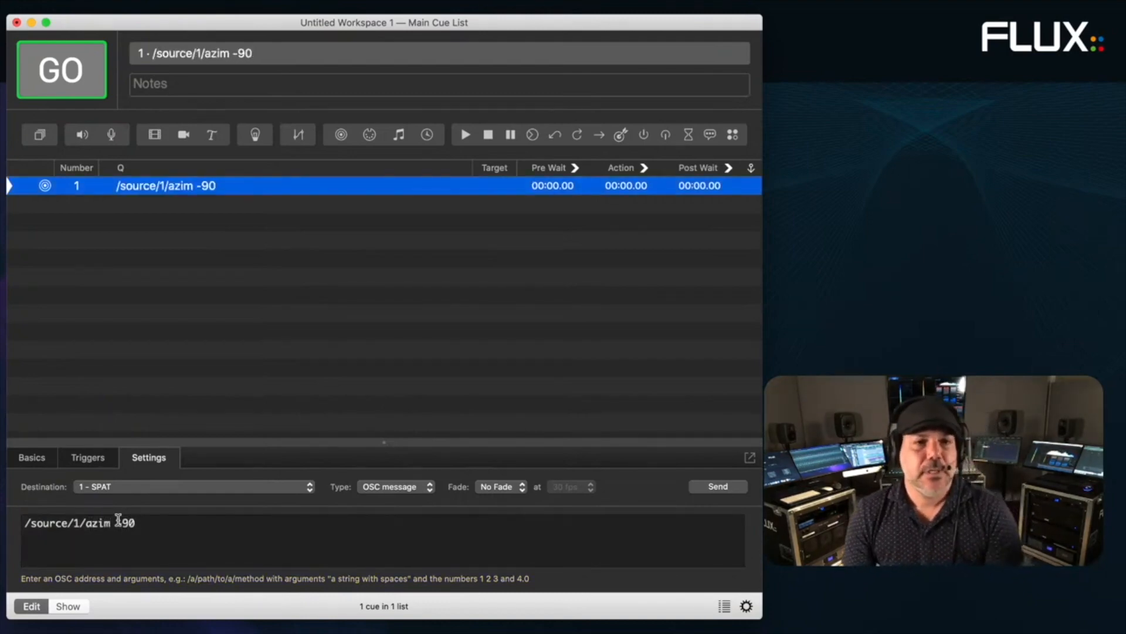
- Move QLab aside and select the Stereo 1 source in SPAT's room view
left_click_drag(212, 25, 390, 30)
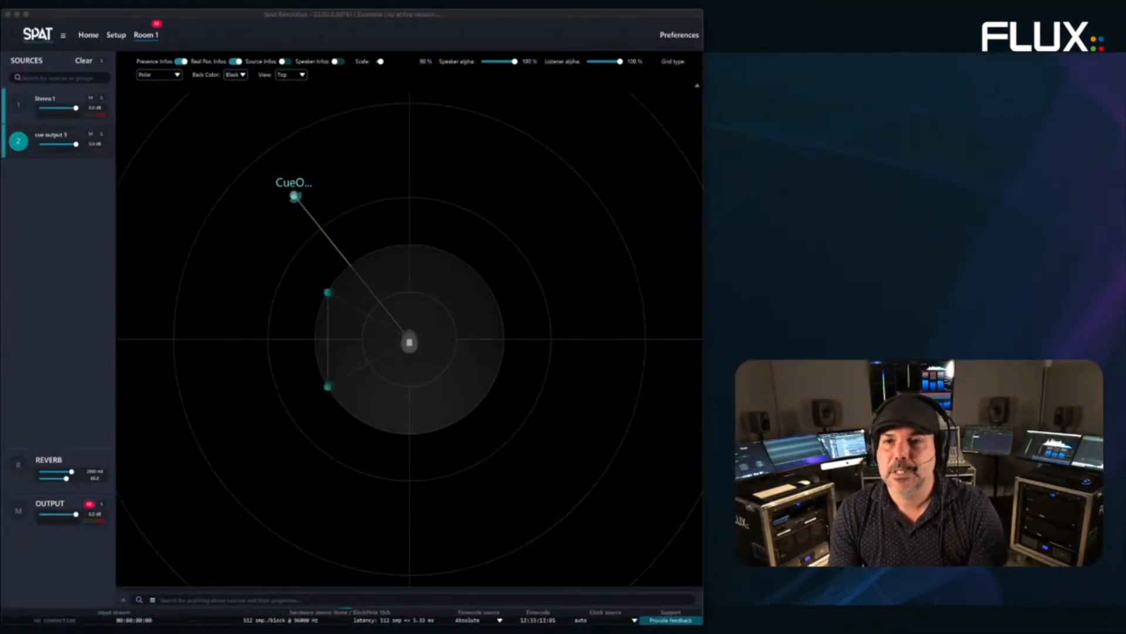
left_click(172, 231)
left_click_drag(329, 294, 336, 283)
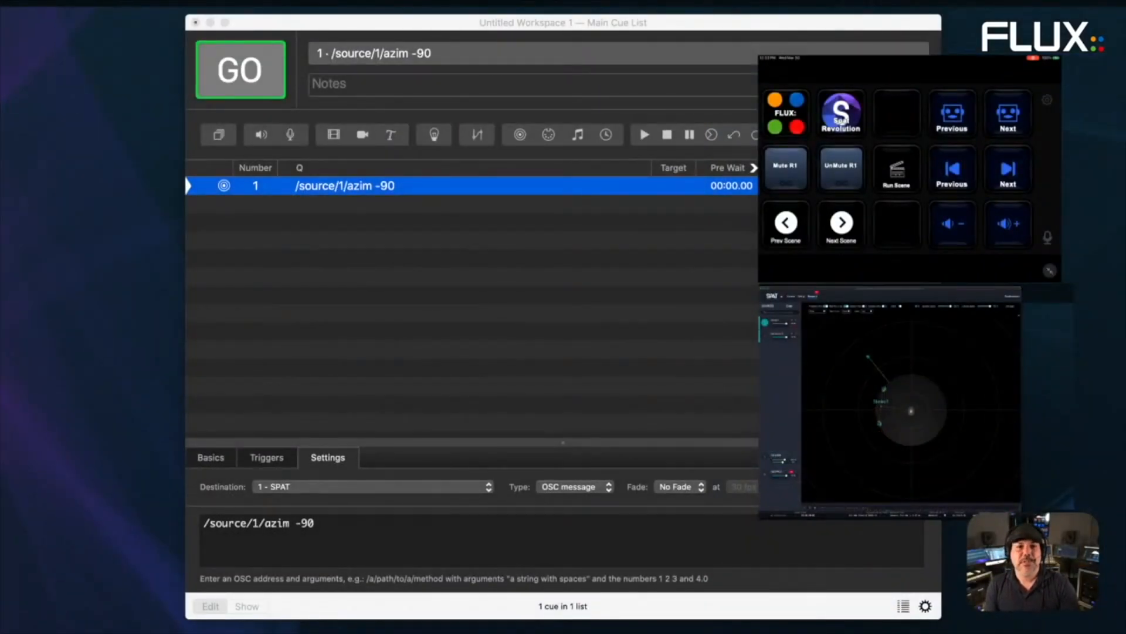
- Change cue 1's azimuth value to 0 and send the message to SPAT
left_click(739, 24)
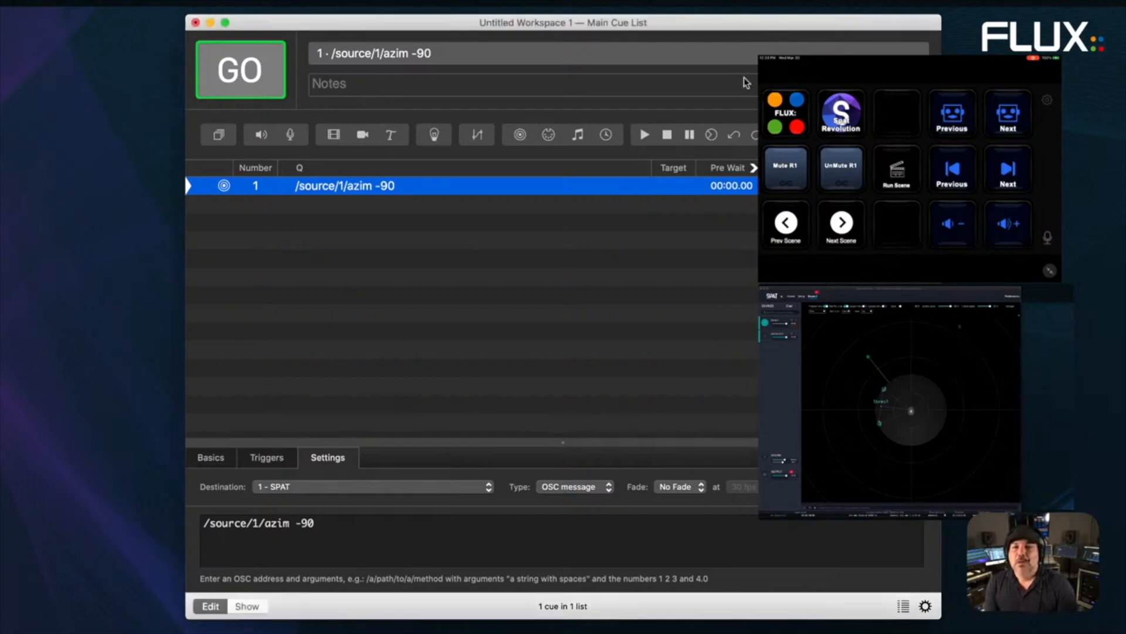
left_click_drag(739, 25, 551, 28)
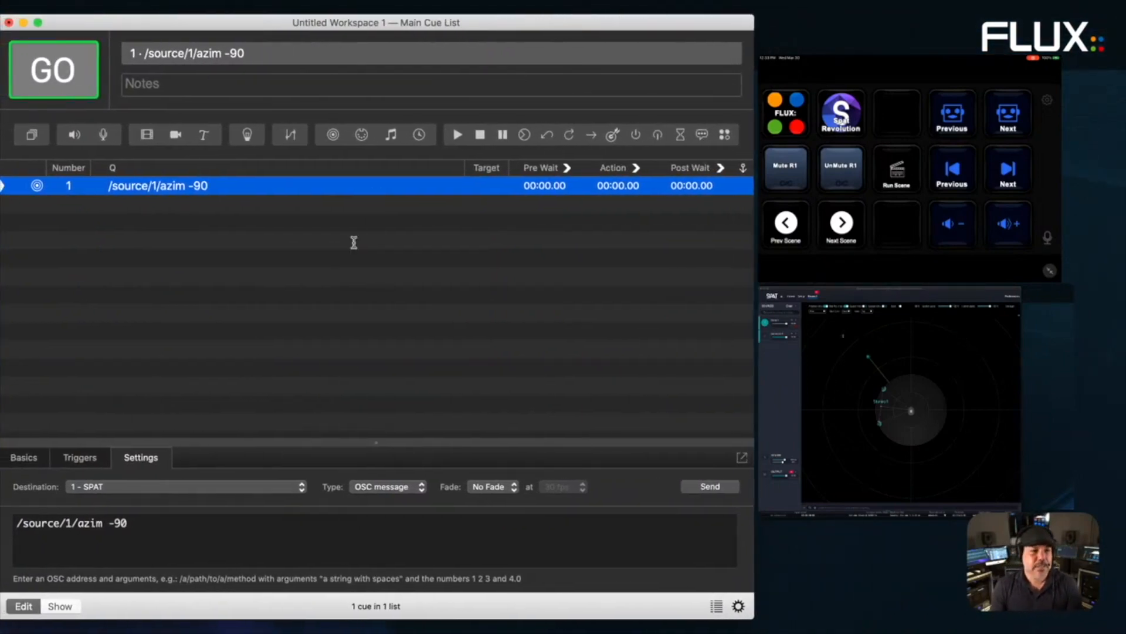
left_click(274, 402)
left_click(169, 193)
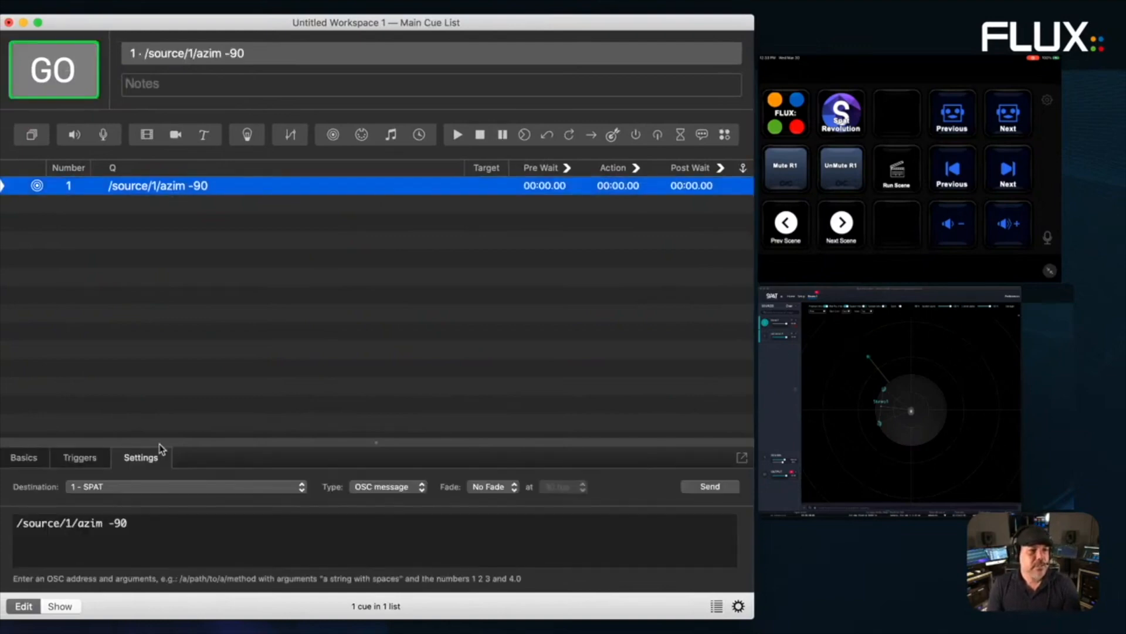
double_click(118, 523)
key("BackSpace")
key("BackSpace")
type("0")
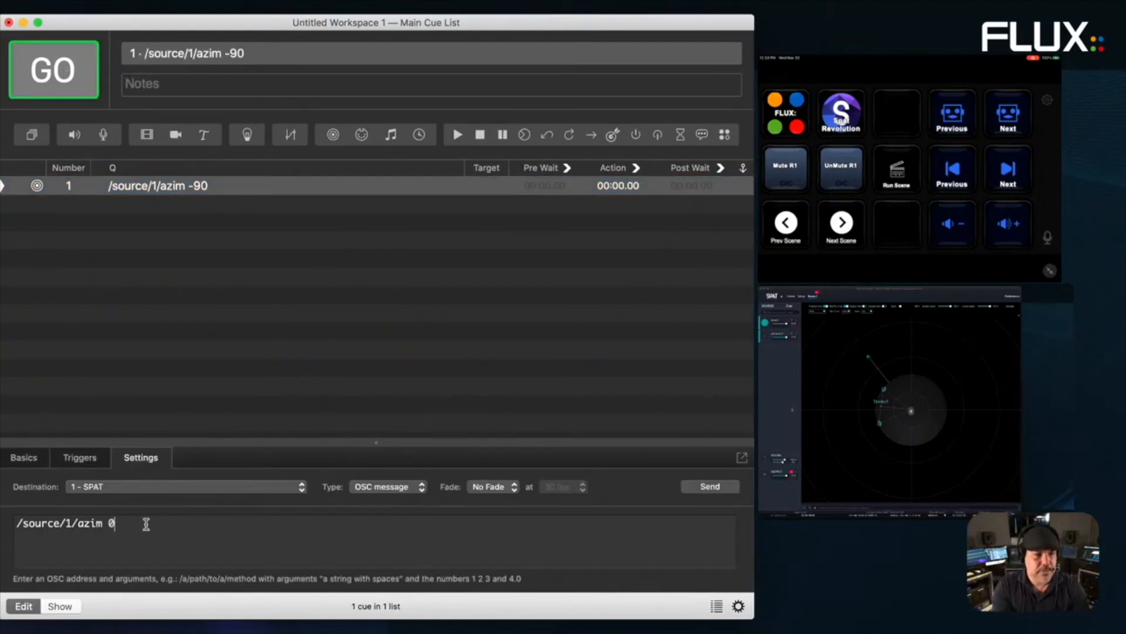
key("Return")
left_click(720, 490)
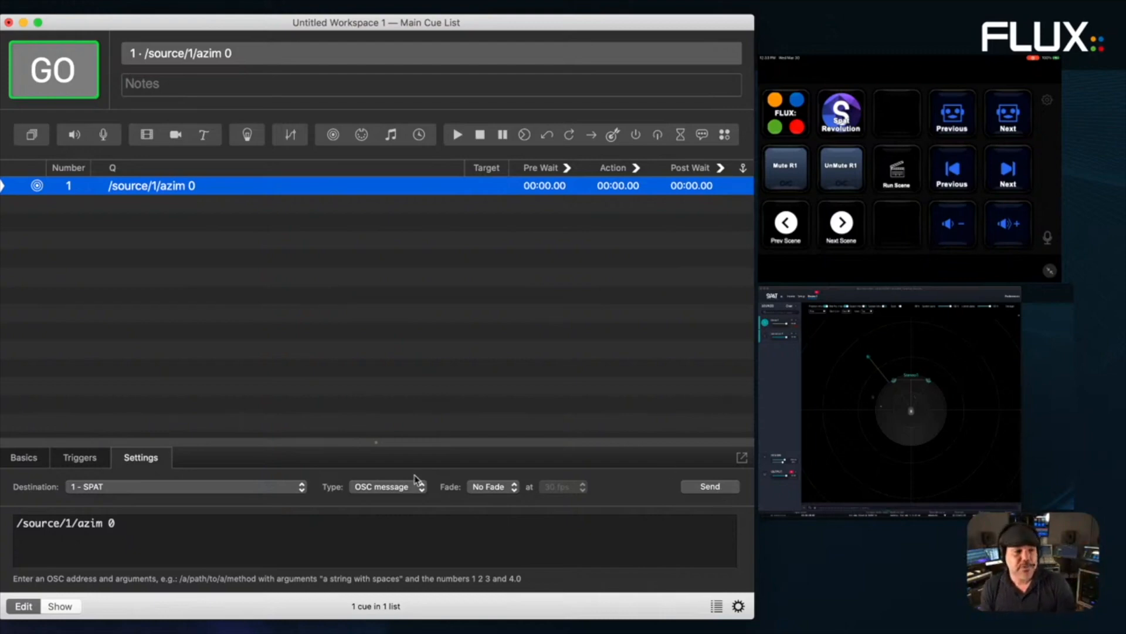
- Retarget the message to source 2 and send it, then change the source to -1
left_click(69, 523)
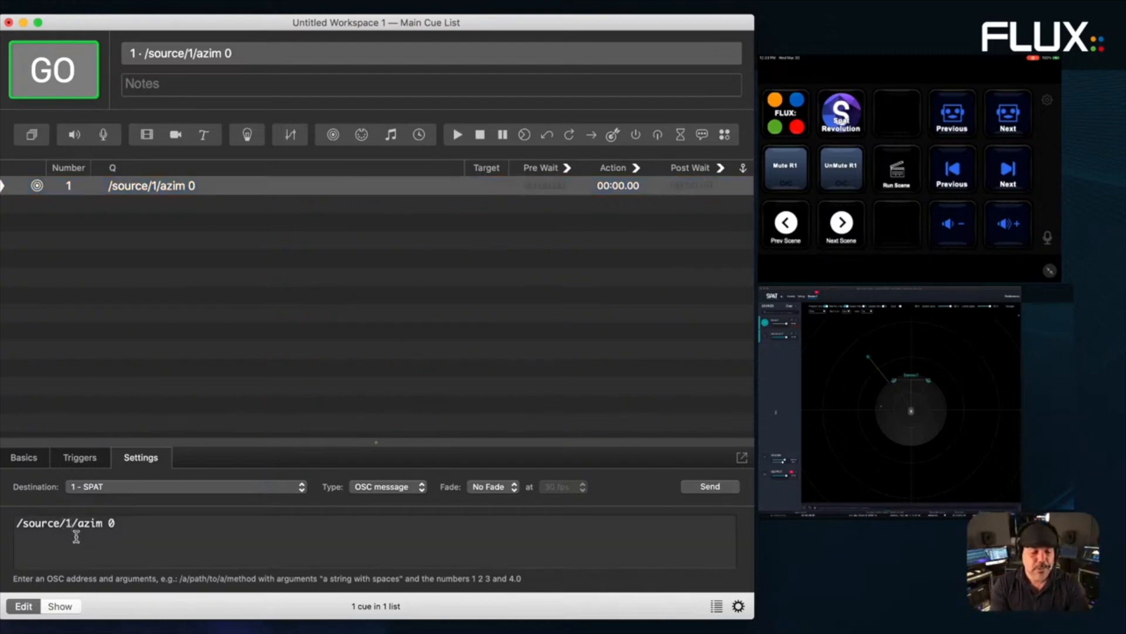
key("Return")
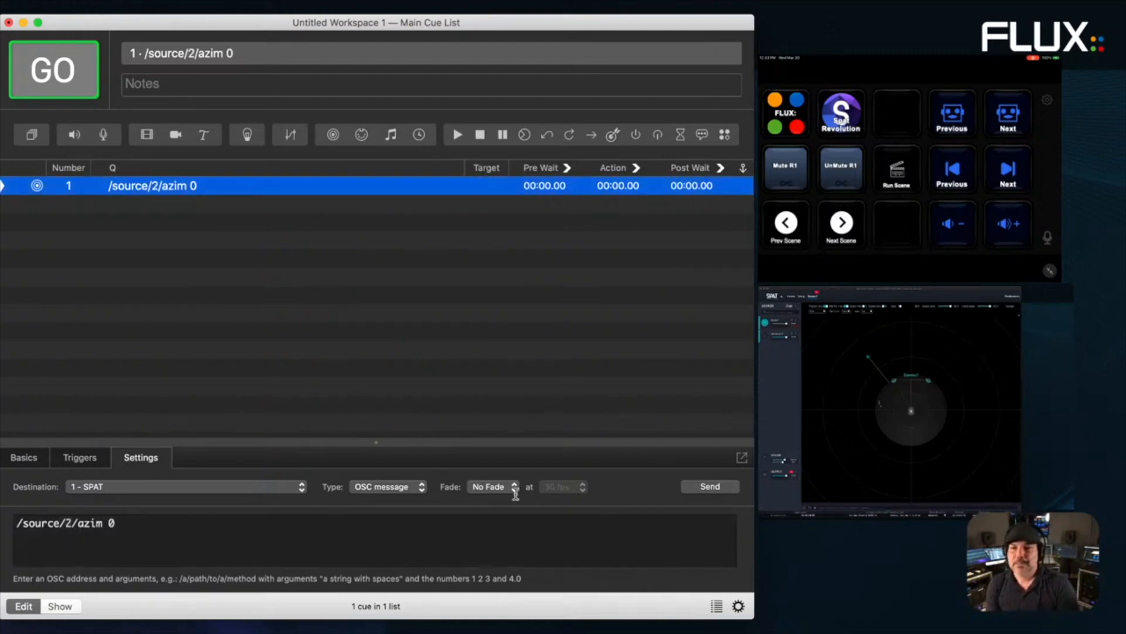
left_click(691, 491)
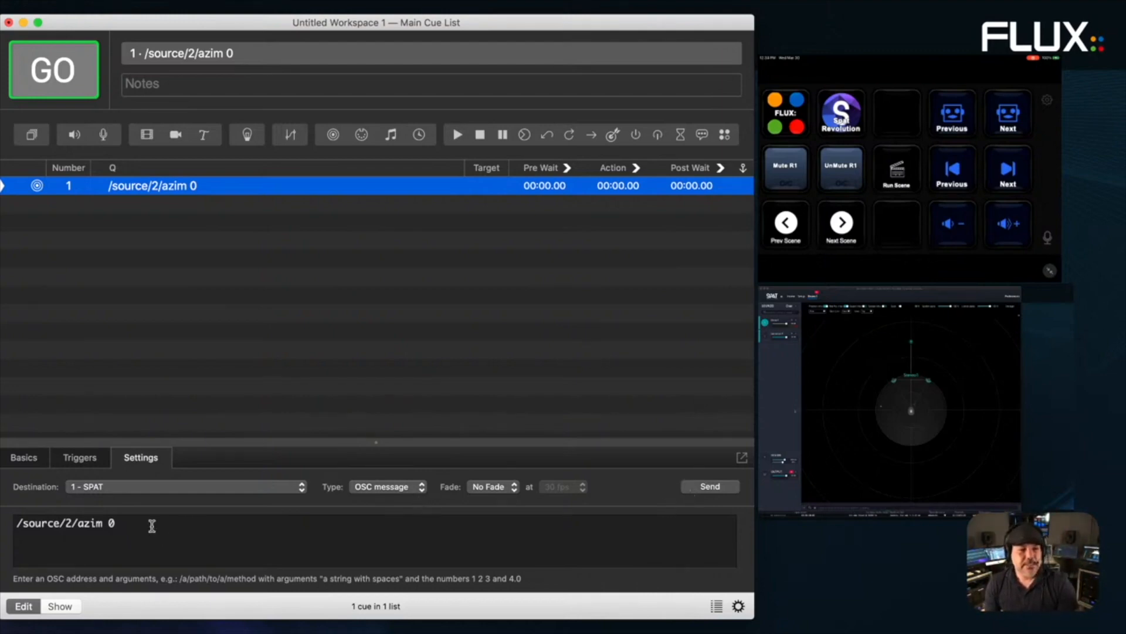
left_click(72, 528)
key("BackSpace")
type("-1")
key("Return")
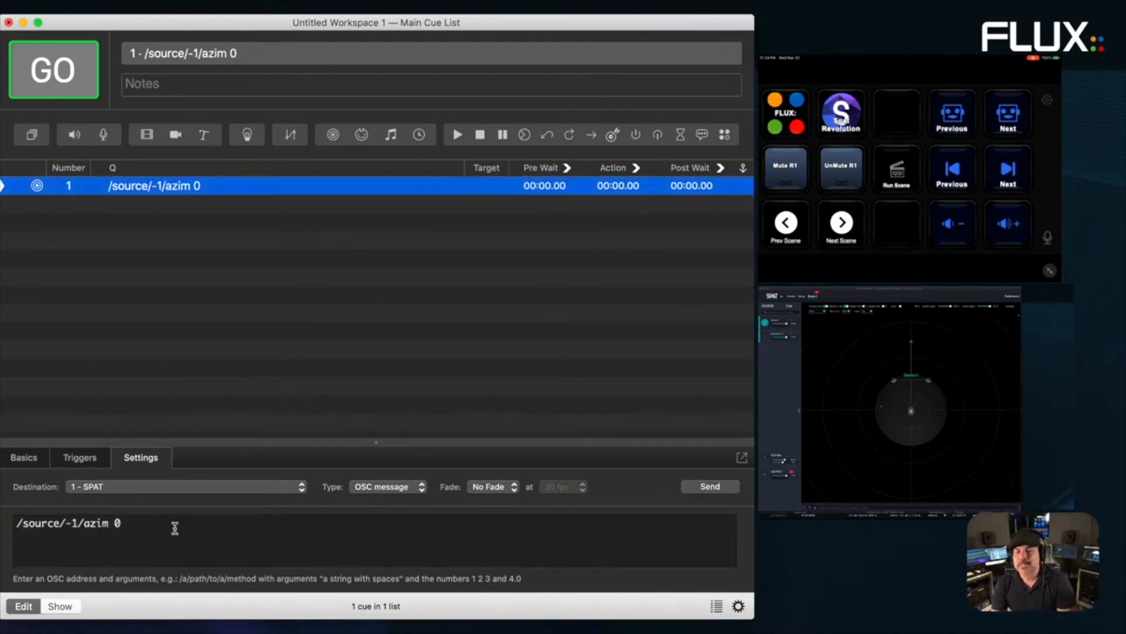
- Set the azimuth to -90, giving /source/-1/azim -90, and send it to SPAT
left_click(147, 529)
left_click(154, 531)
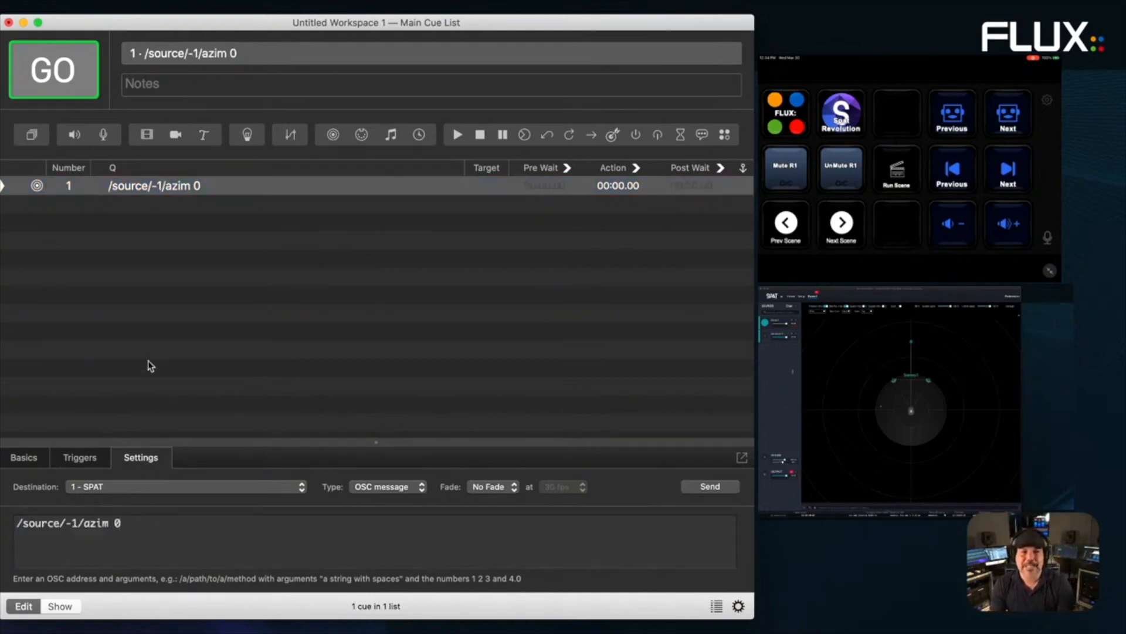
left_click_drag(159, 23, 215, 23)
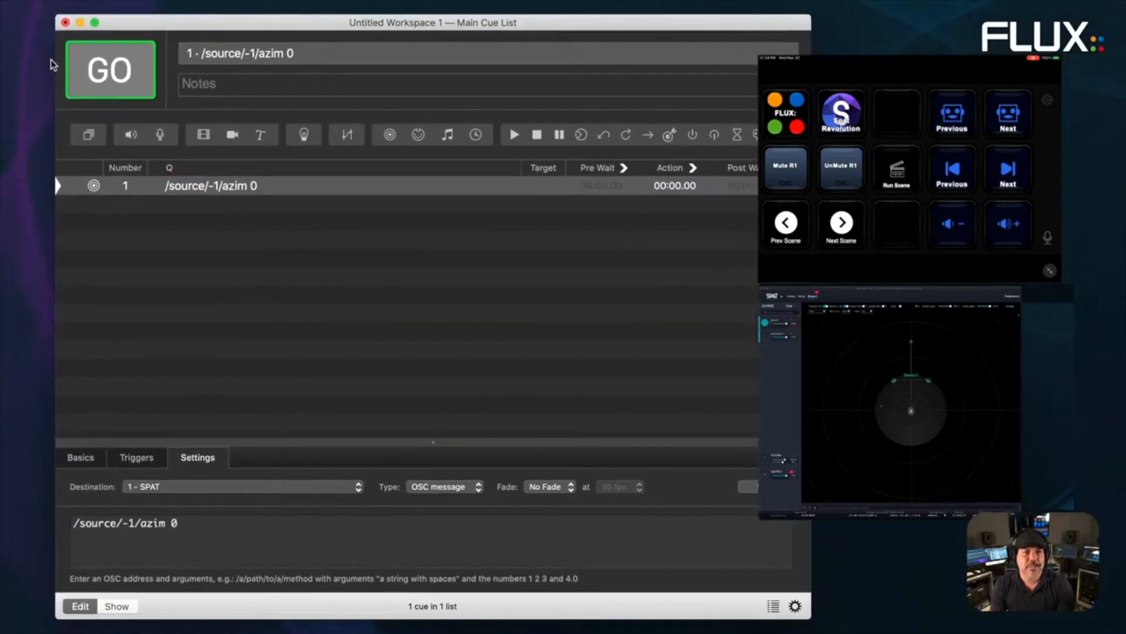
left_click(33, 132)
key("super+Tab")
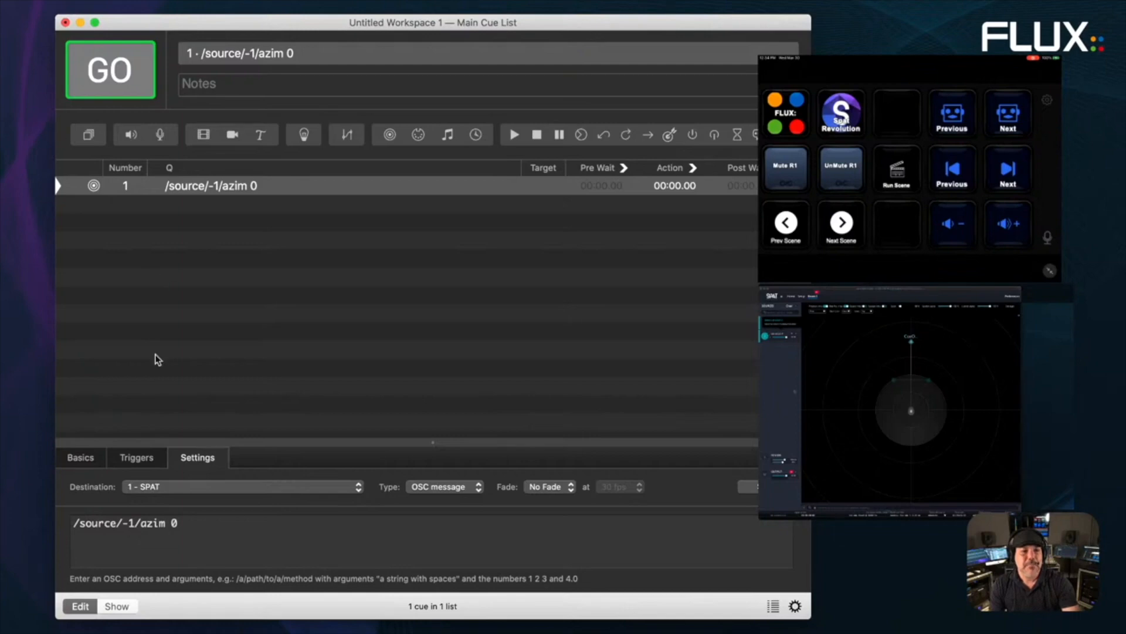
key("BackSpace")
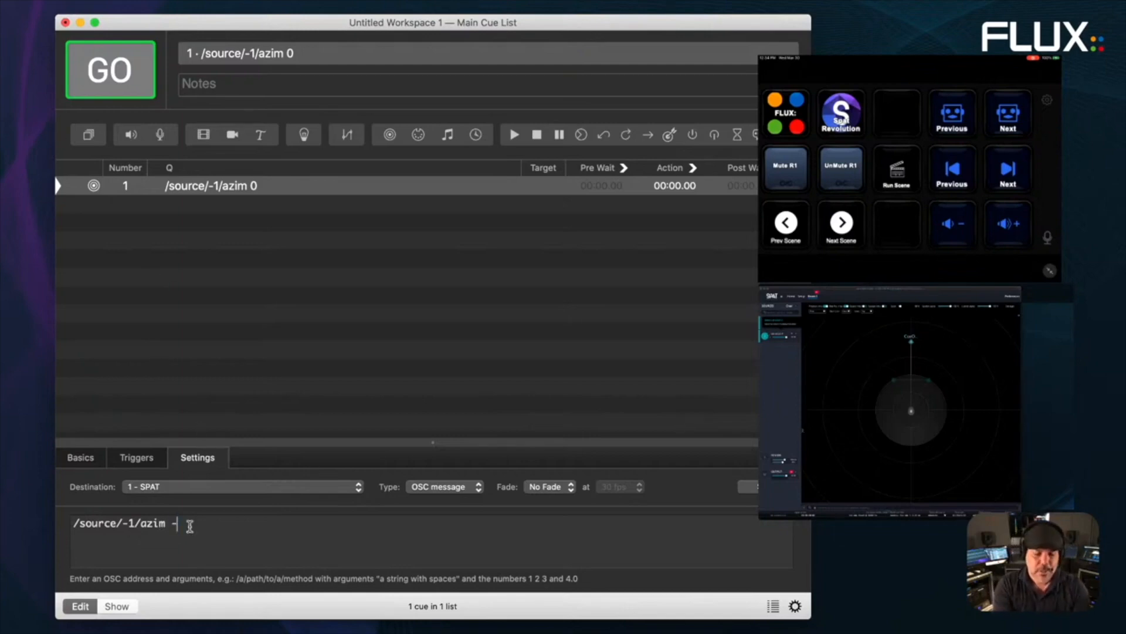
type("-90")
key("Return")
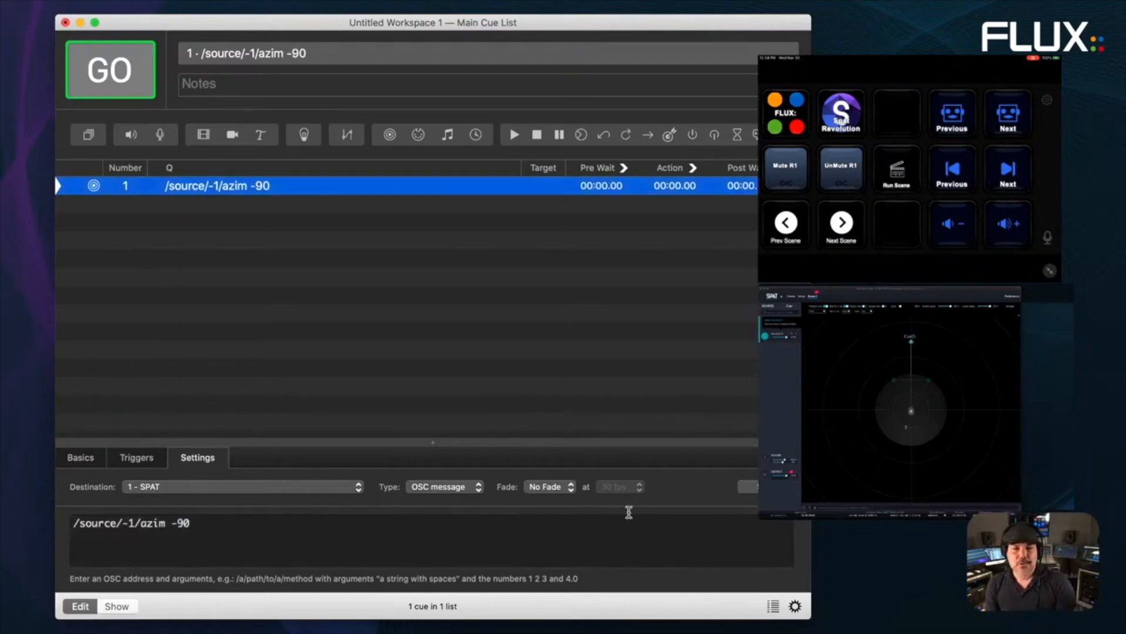
left_click(756, 488)
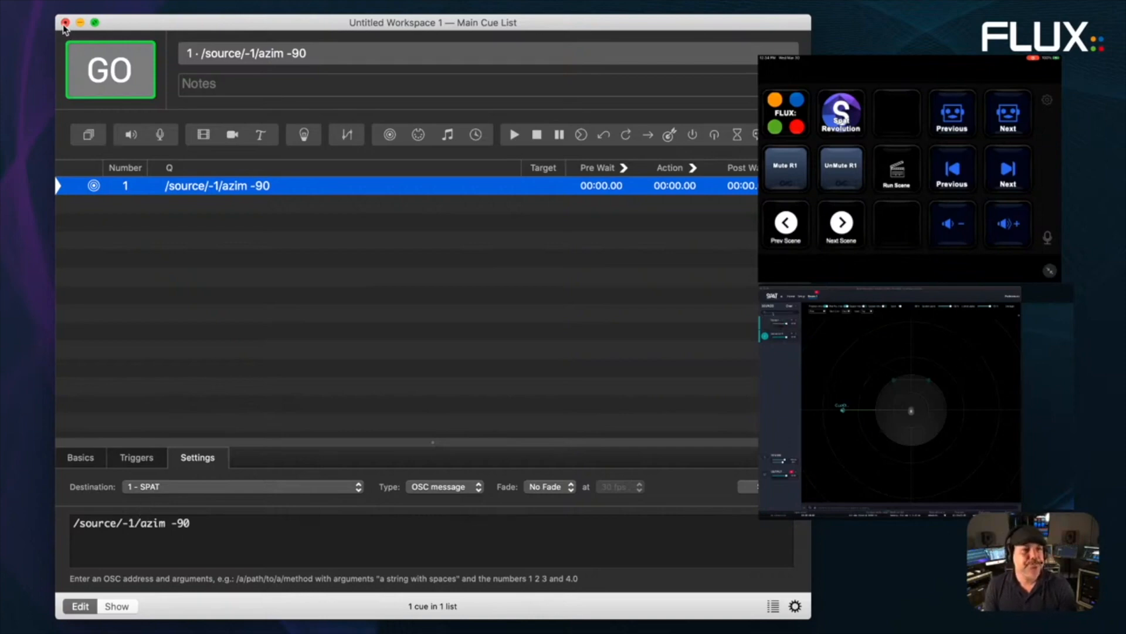
left_click(53, 4)
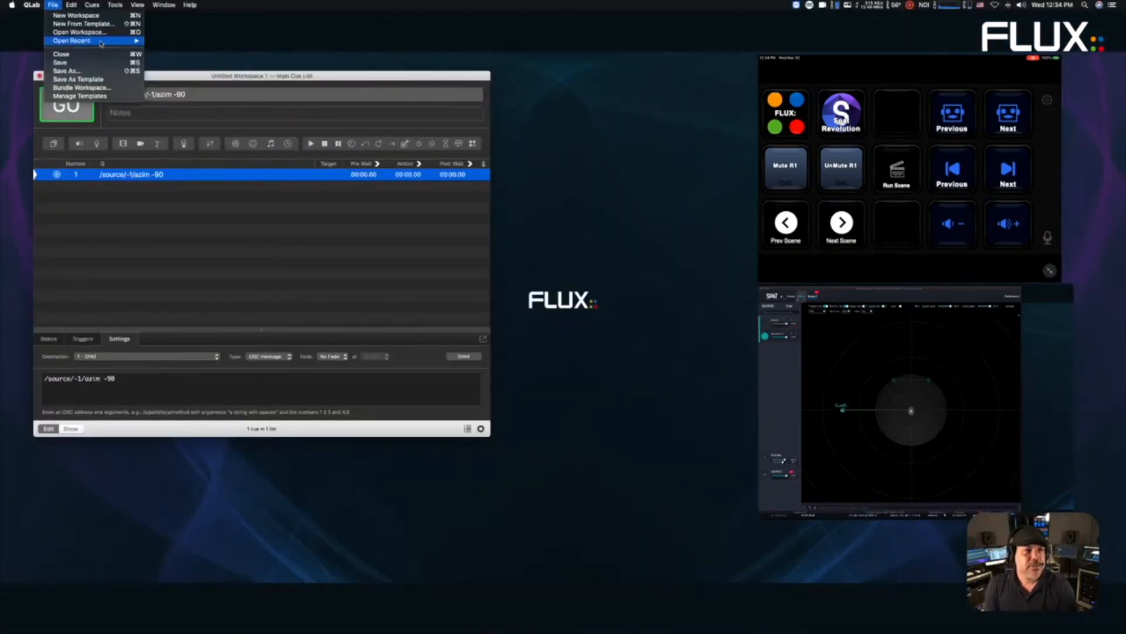
- Open SPAT_QLAB_TEMPLATE_16STEREOCUES_V2 from recent workspaces and close Untitled Workspace 1 without saving
mouse_move(101, 41)
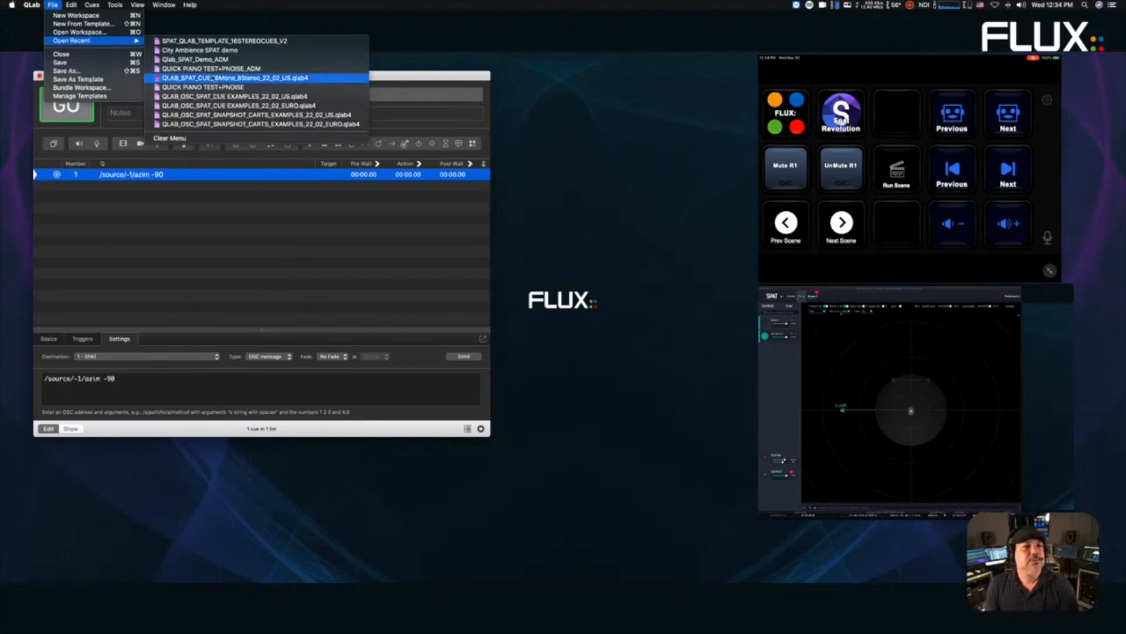
left_click(228, 43)
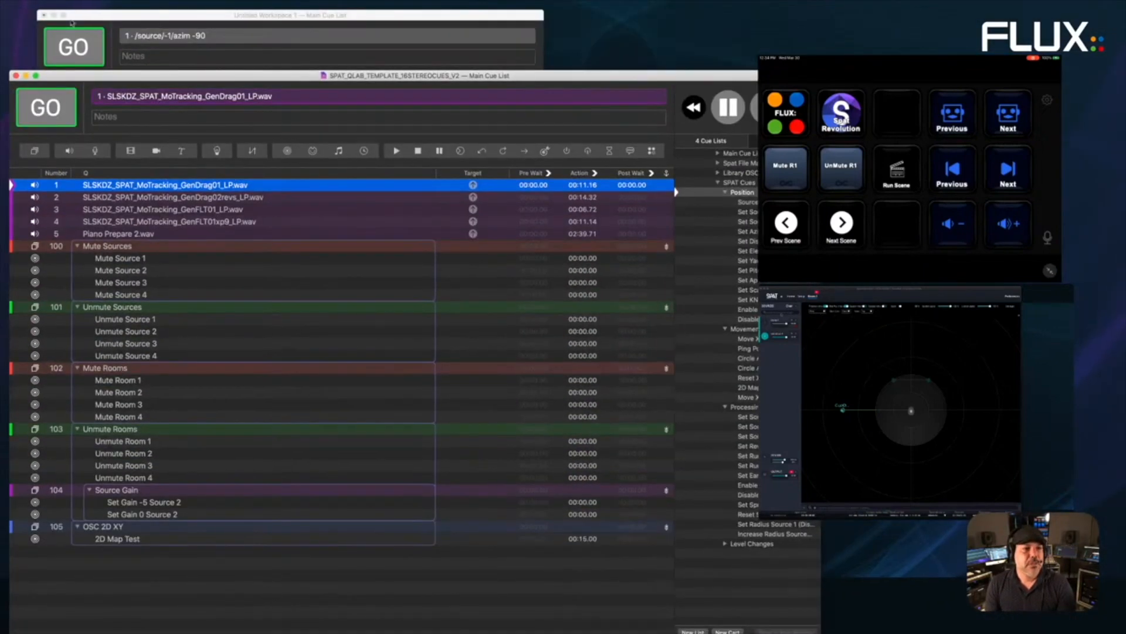
left_click(44, 15)
left_click(256, 69)
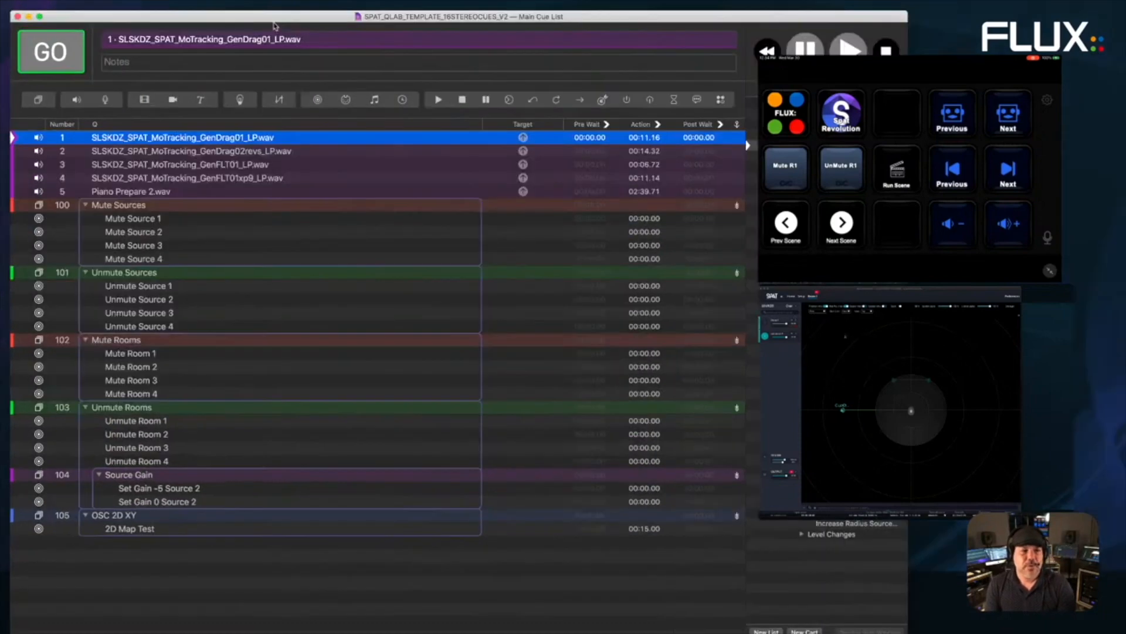
double_click(238, 16)
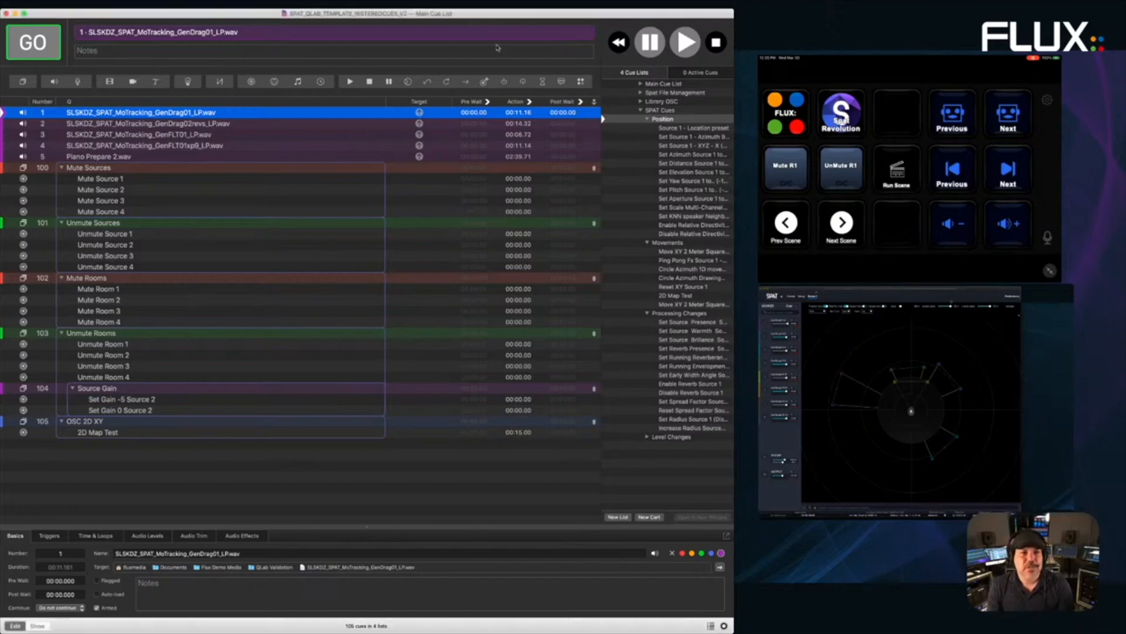
- Fire the Mute Source 1 through Mute Source 4 cues
left_click(79, 155)
left_click(95, 180)
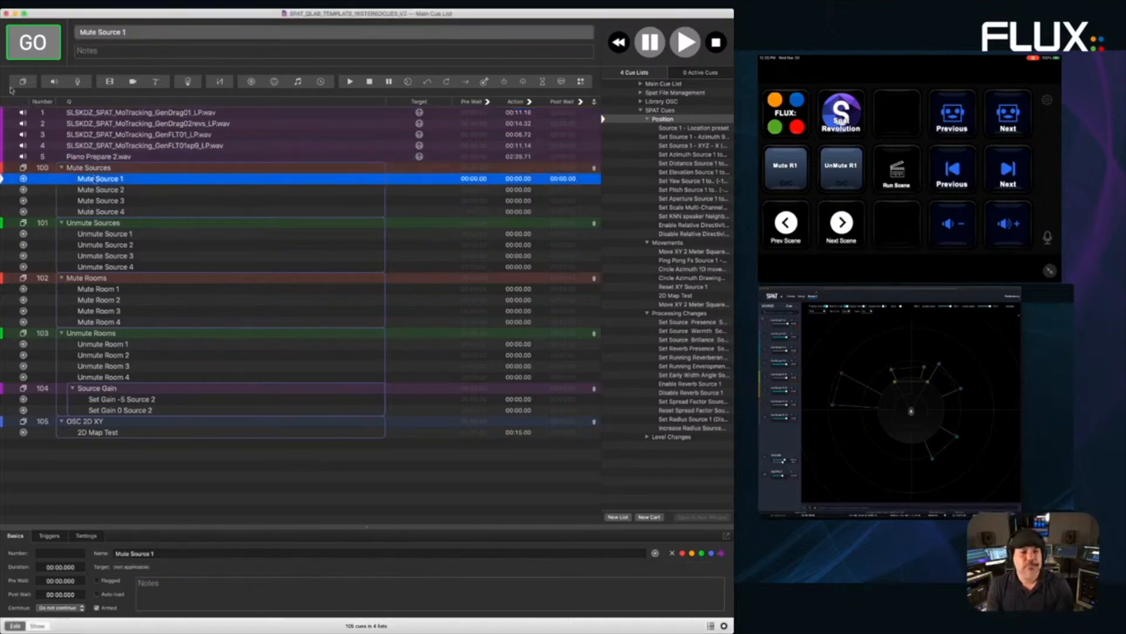
left_click(30, 39)
left_click(29, 41)
left_click(28, 43)
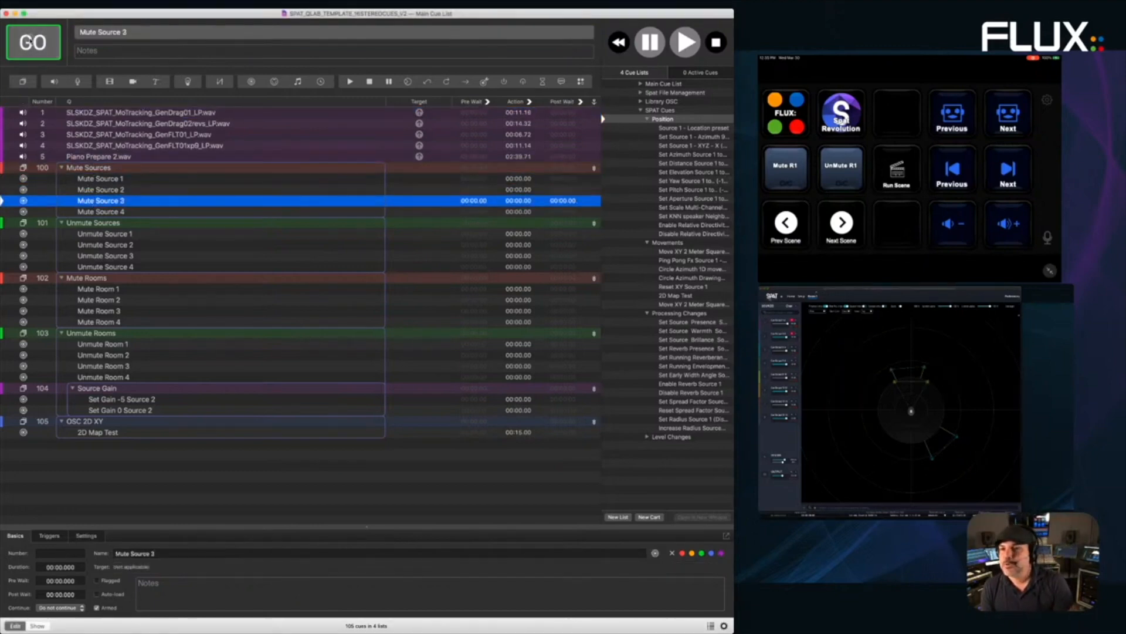
left_click(29, 42)
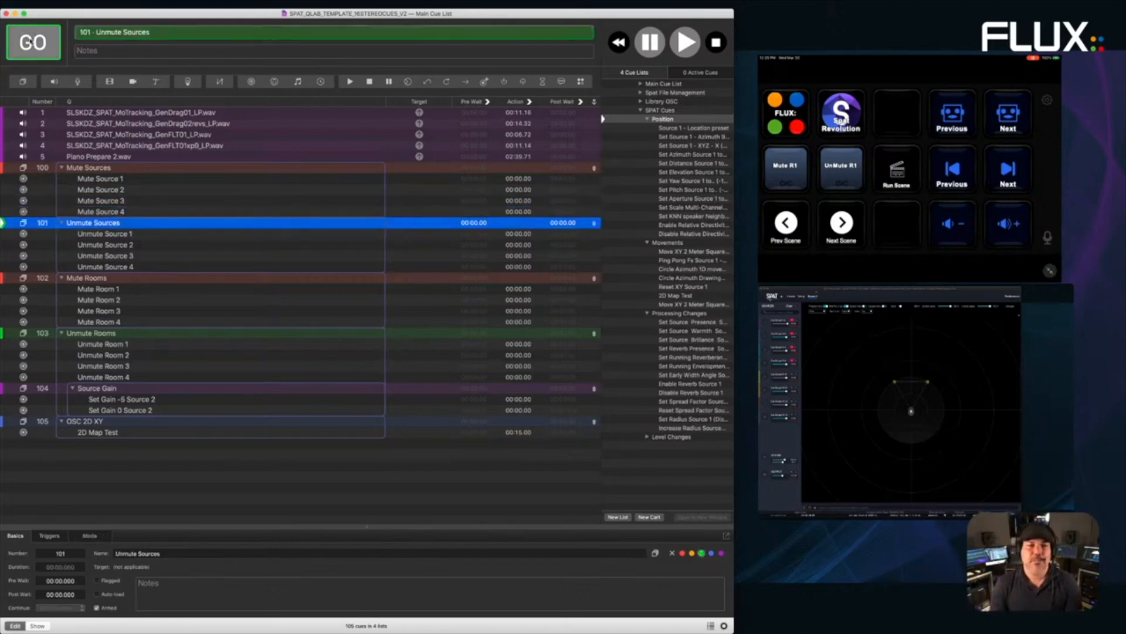
- Start ambience cue 1, unmute source 1, then start audio cues 2, 3 and 4
left_click(77, 112)
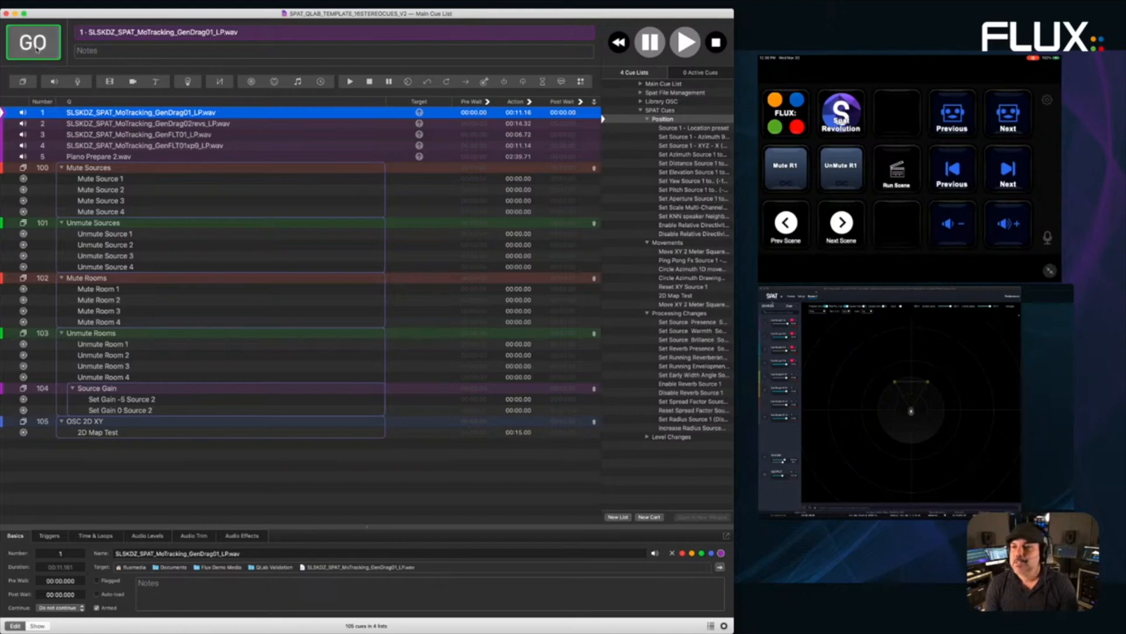
left_click(37, 49)
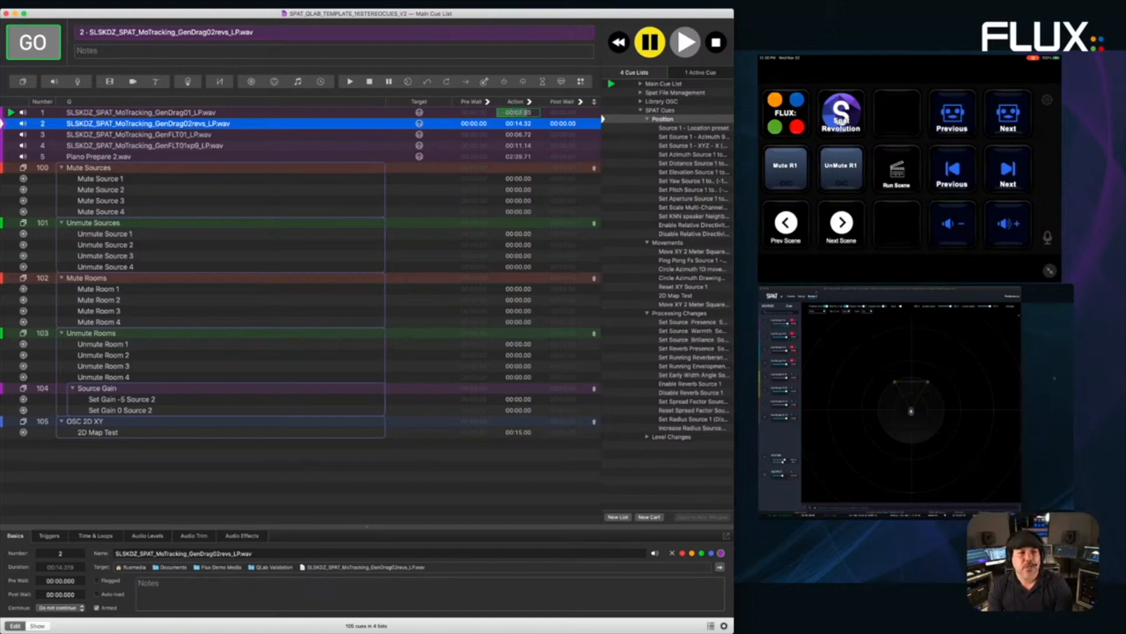
left_click(151, 236)
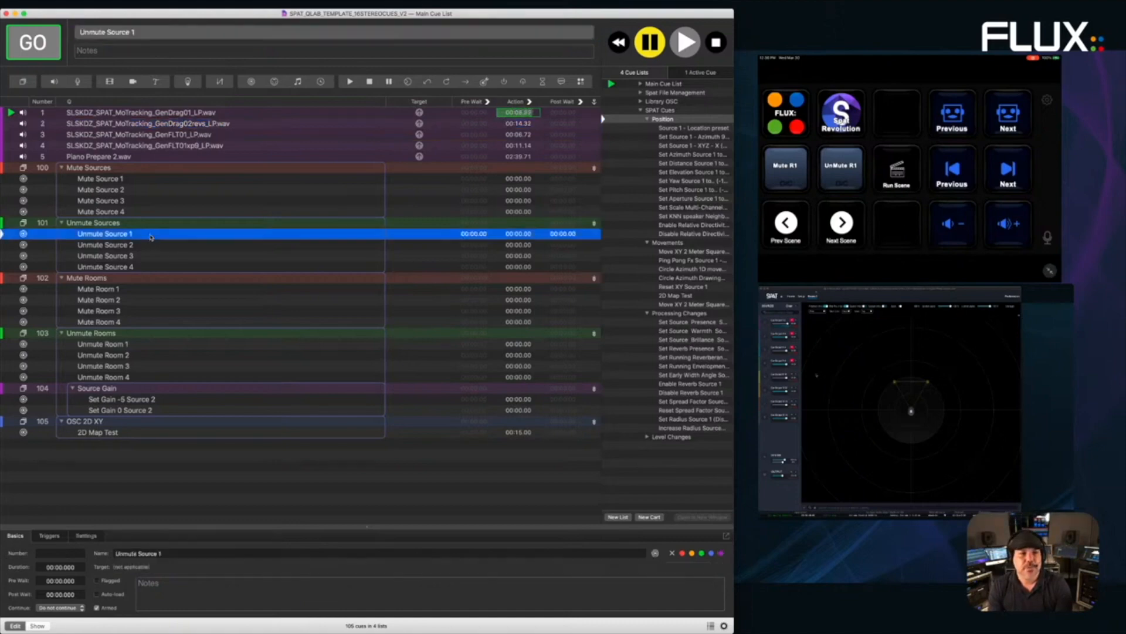
left_click(47, 50)
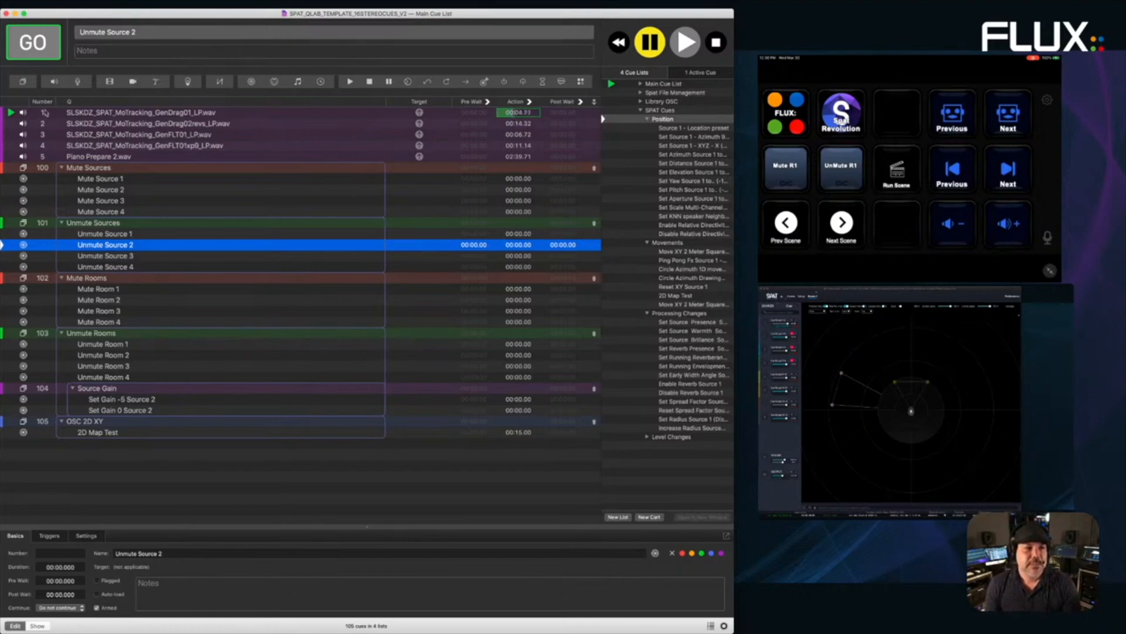
left_click(76, 124)
left_click(32, 43)
left_click(32, 43)
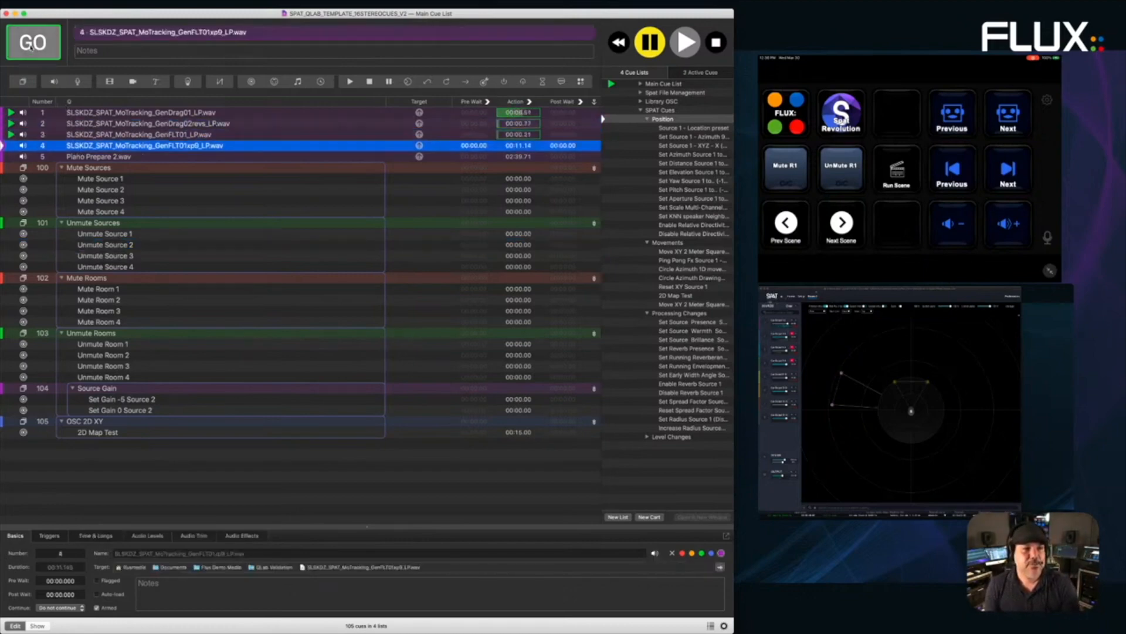
left_click(32, 44)
- Mute source 1 and unmute sources 2, 3 and 4 in SPAT
left_click(112, 181)
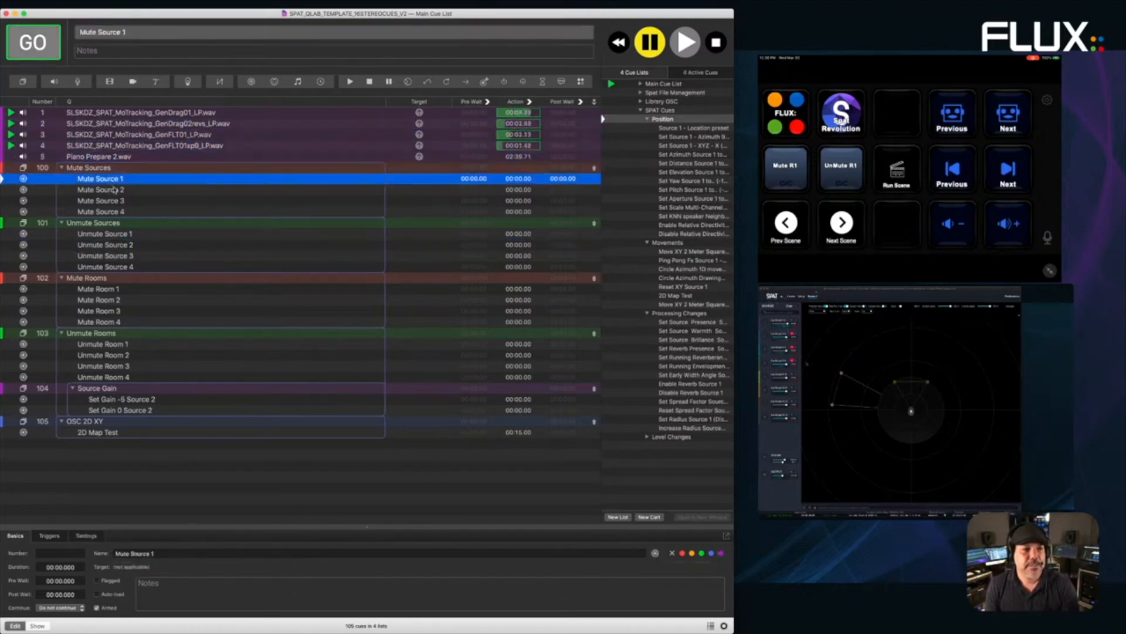
left_click(33, 56)
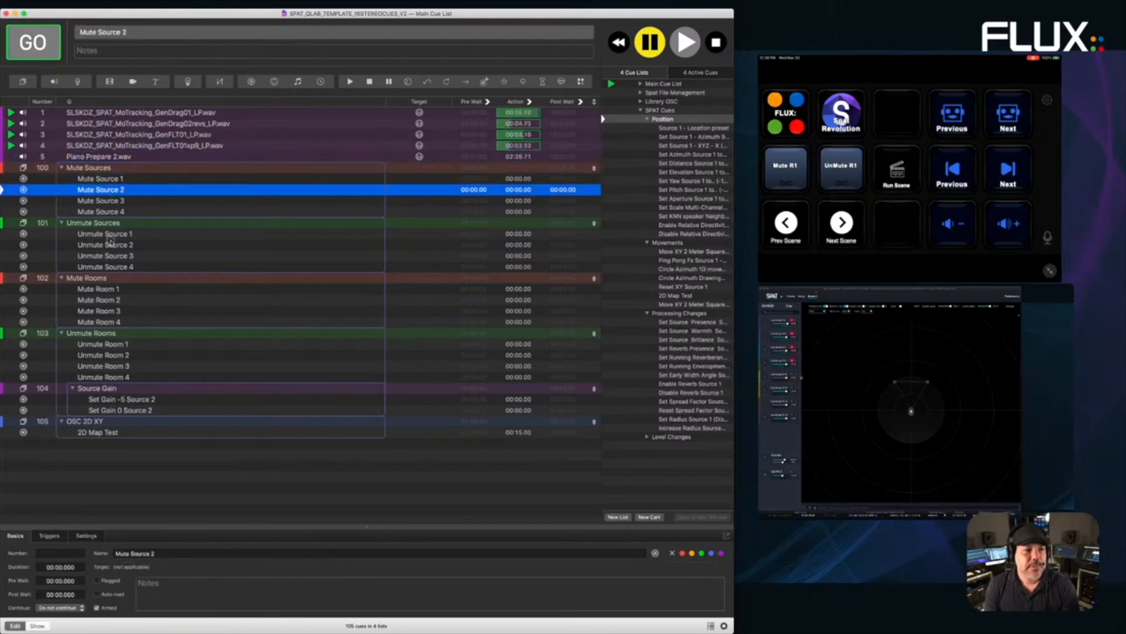
left_click(111, 244)
left_click(32, 57)
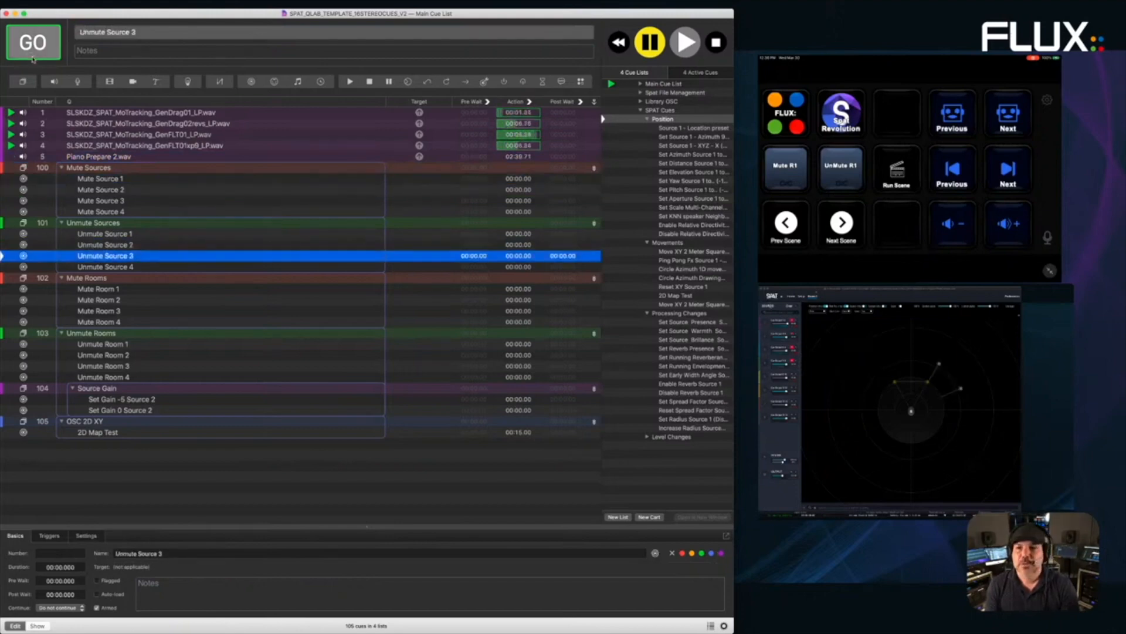
left_click(33, 58)
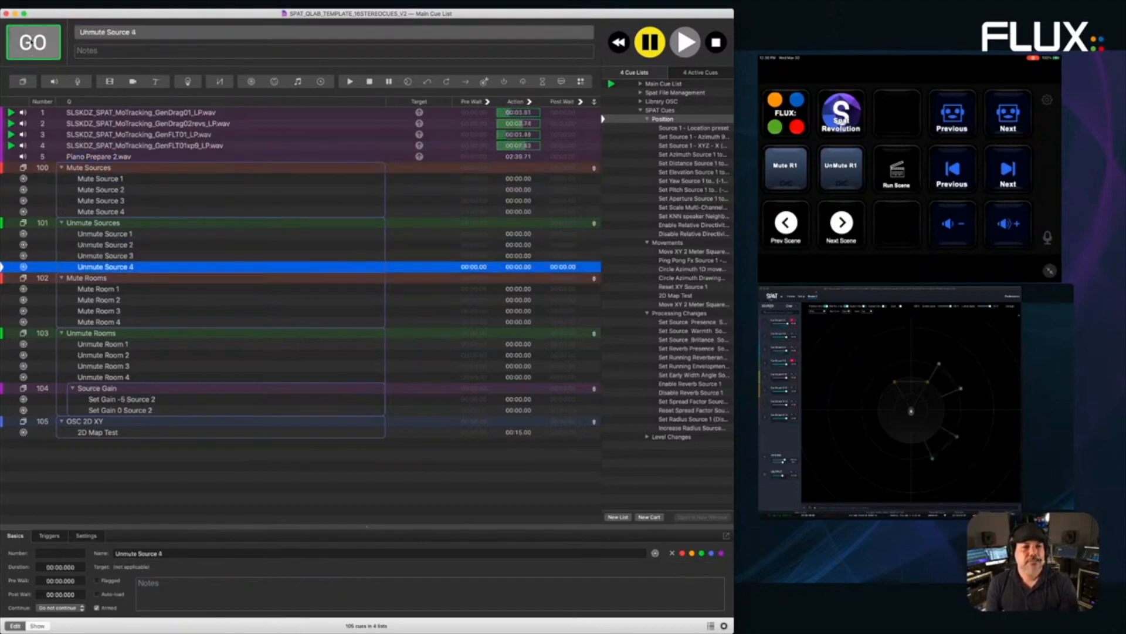
left_click(33, 56)
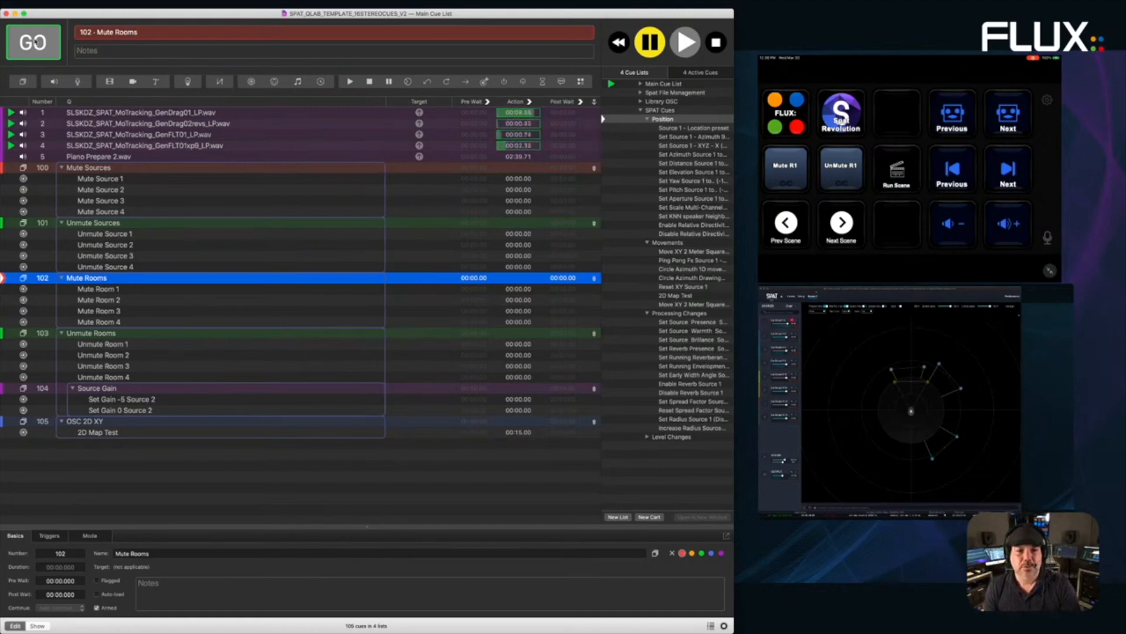
- Show the Set Gain -5 Source 2 cue's OSC message, /source/2/gain -5, in QLab
key("super+Tab")
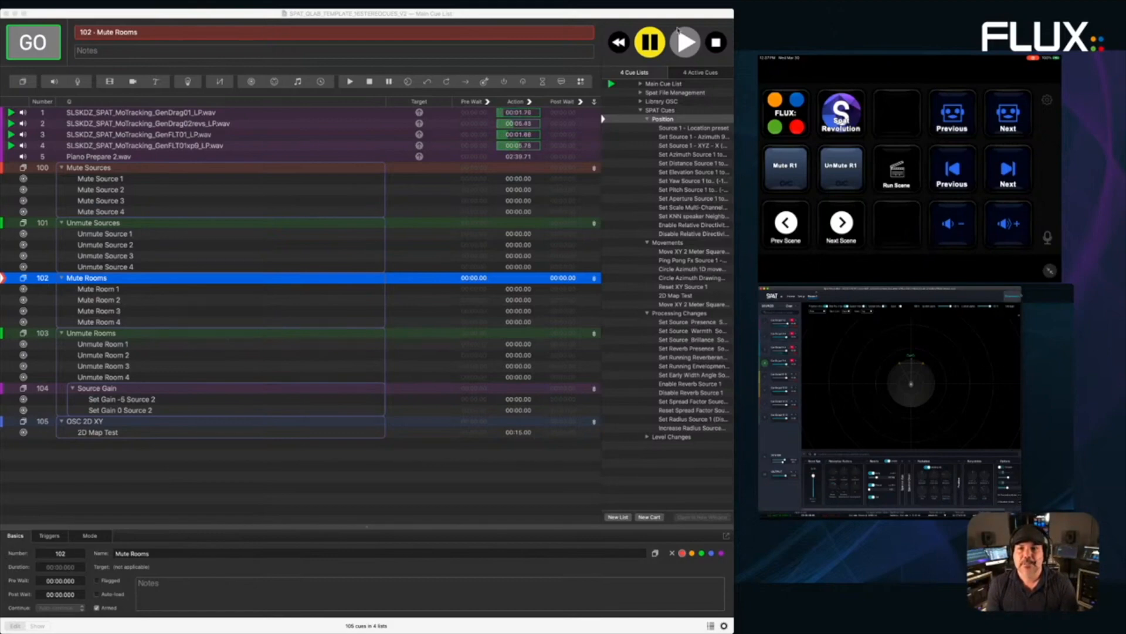
left_click(697, 10)
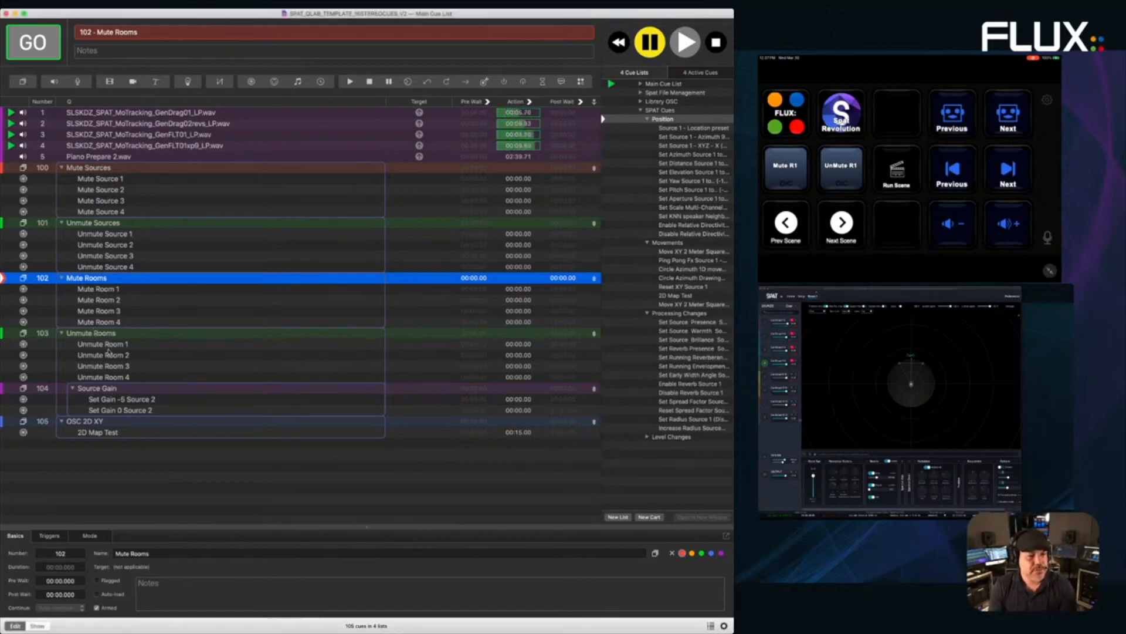
left_click(103, 400)
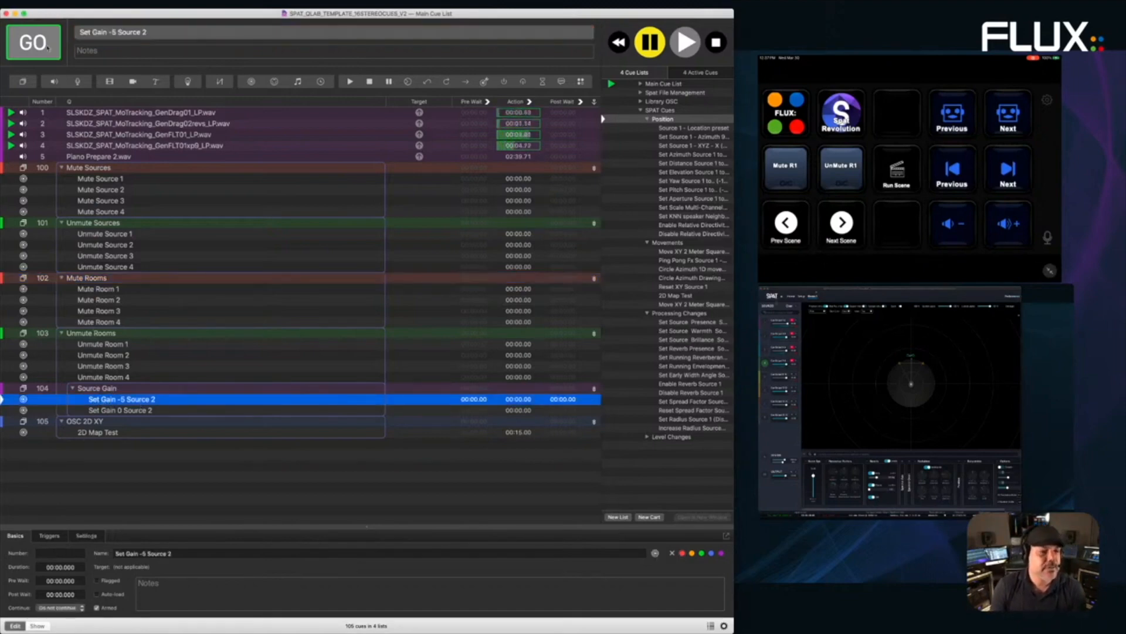
left_click(87, 535)
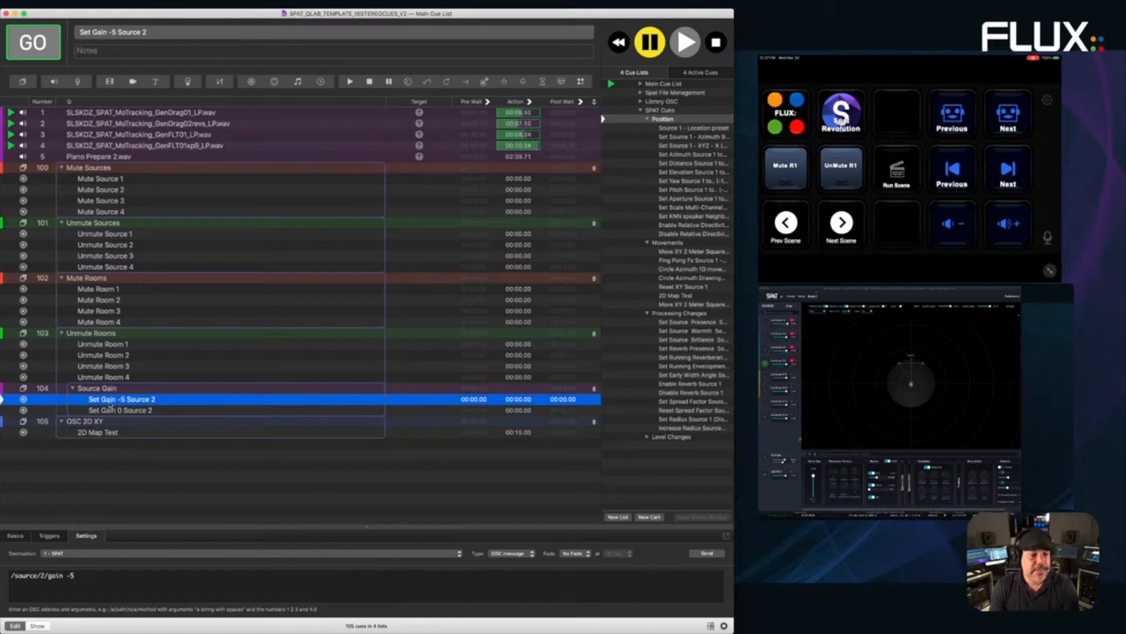
left_click(108, 578)
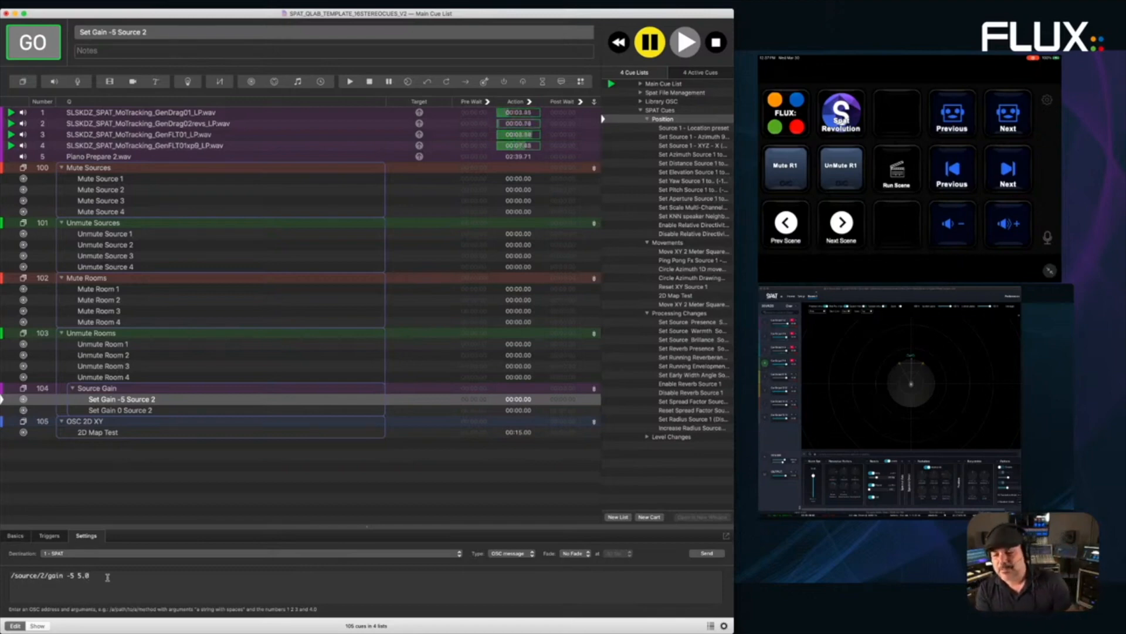
key("Return")
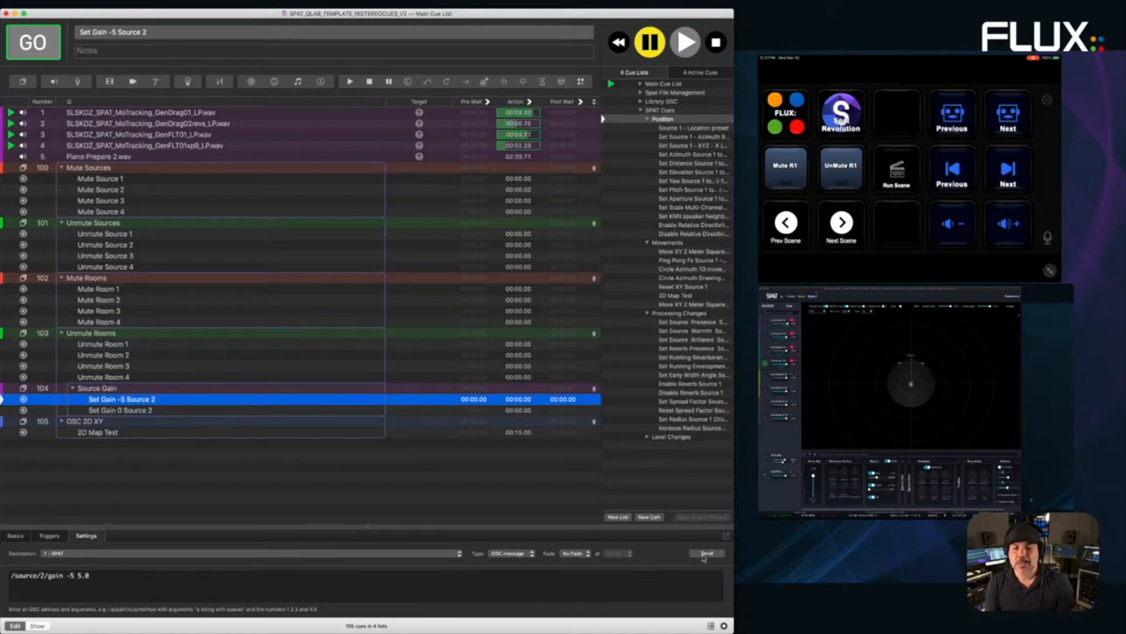
left_click(820, 576)
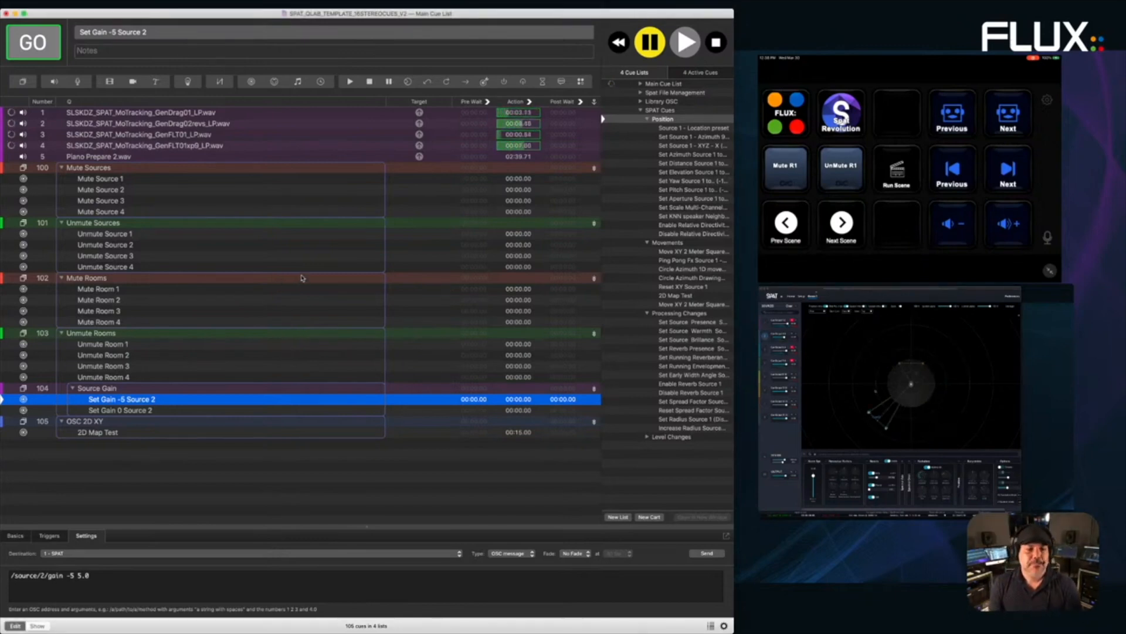
- Close the QLab template without saving, clear the SPAT session, and select Qlab_SPAT_Demo_ADM
left_click(6, 13)
left_click(343, 67)
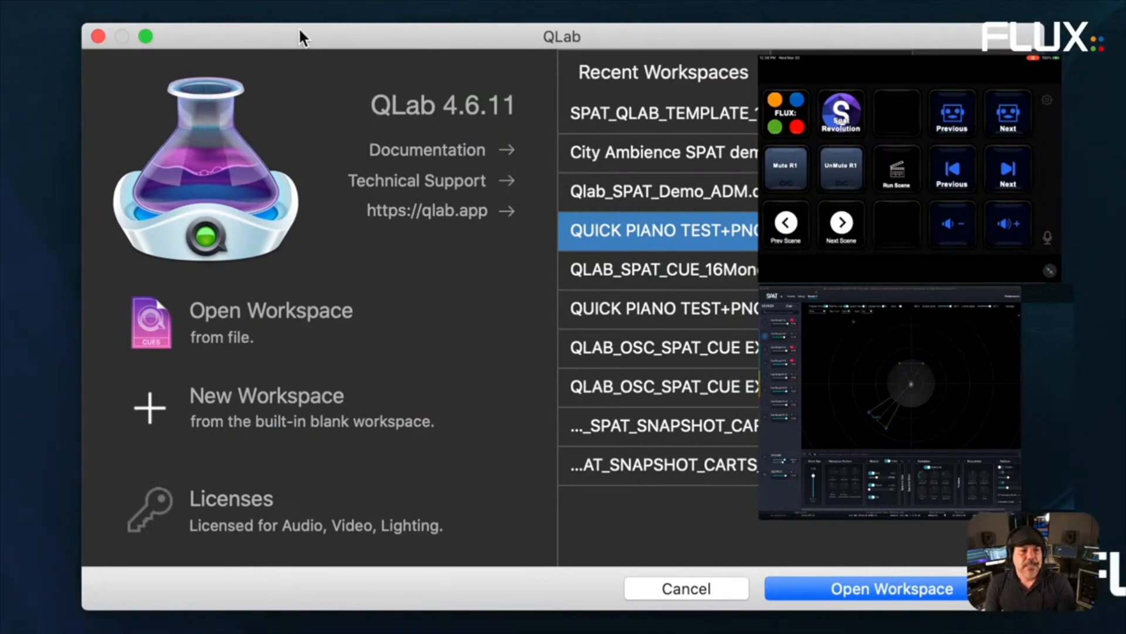
left_click(792, 297)
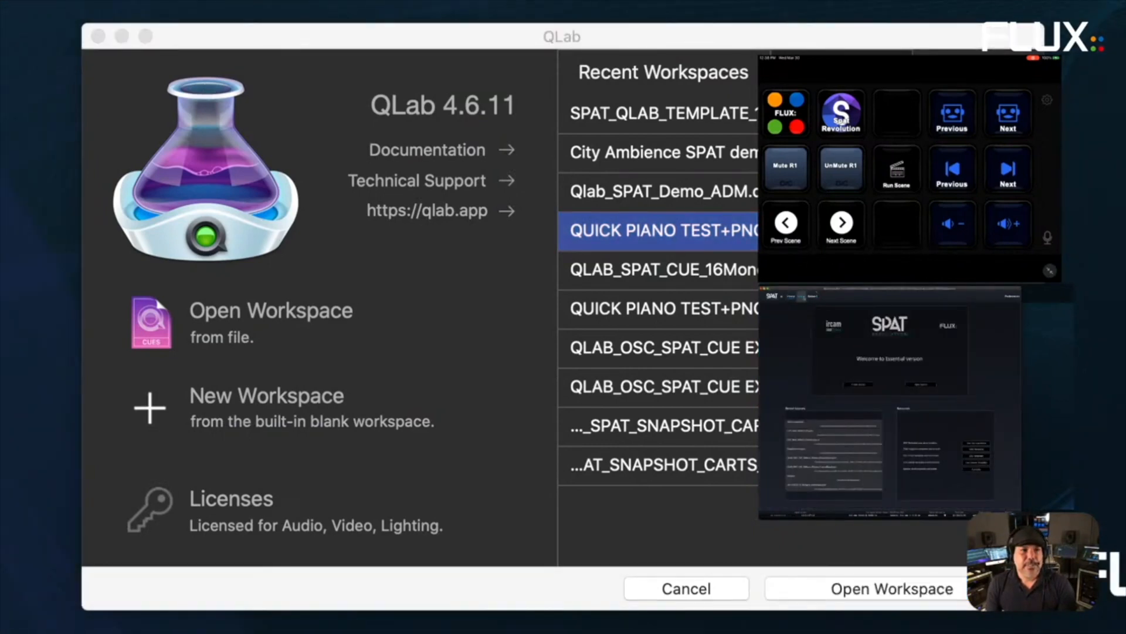
left_click(801, 297)
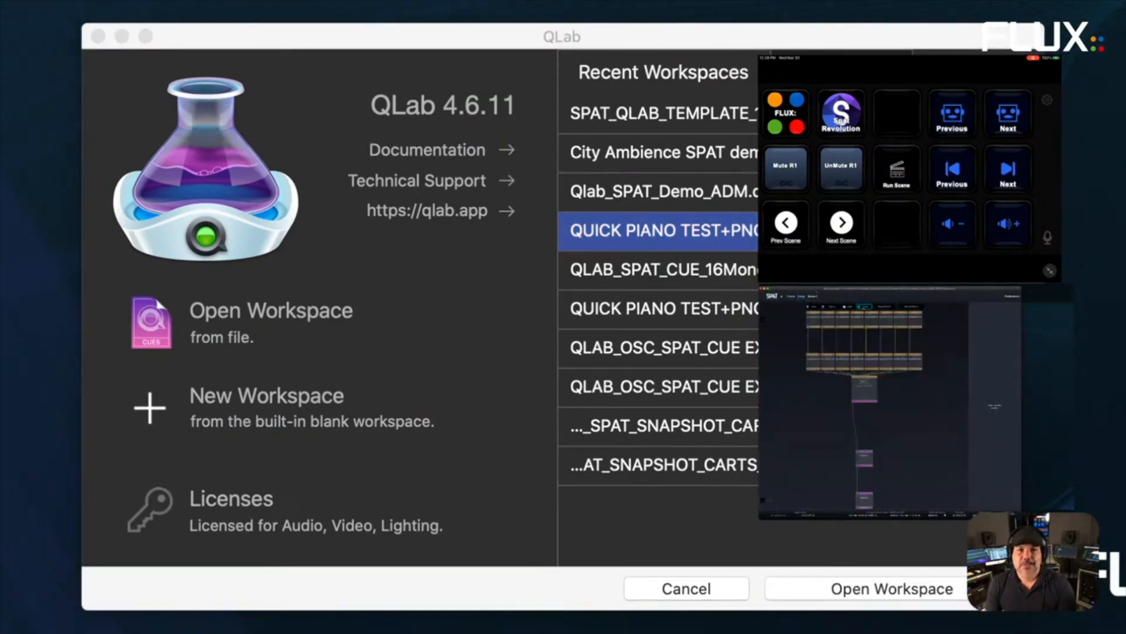
left_click(864, 307)
left_click(882, 412)
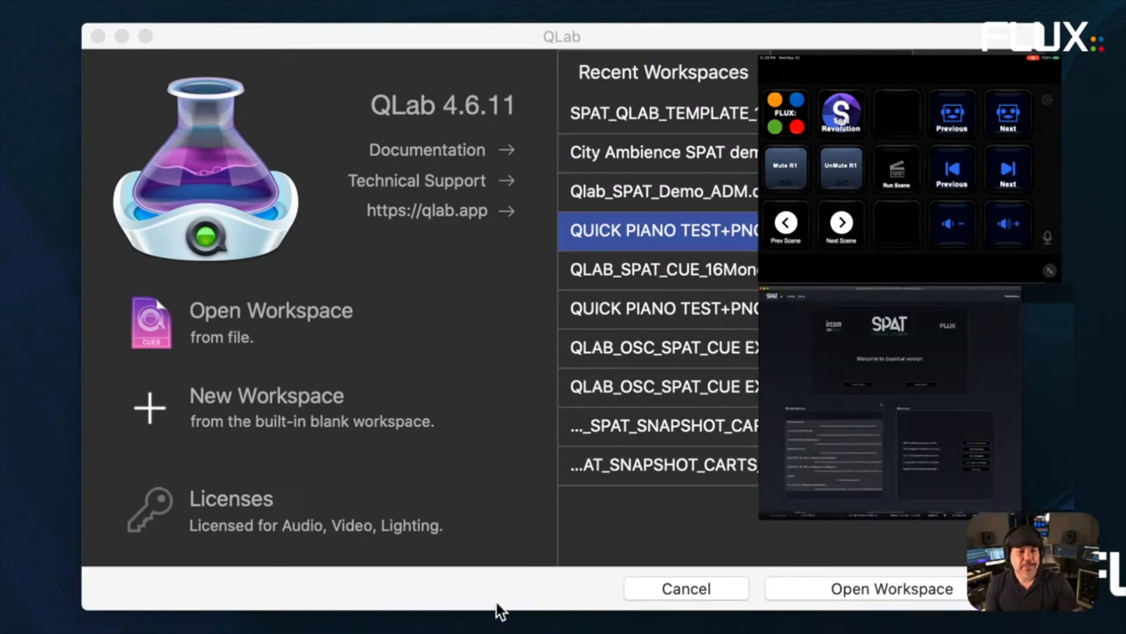
left_click(504, 605)
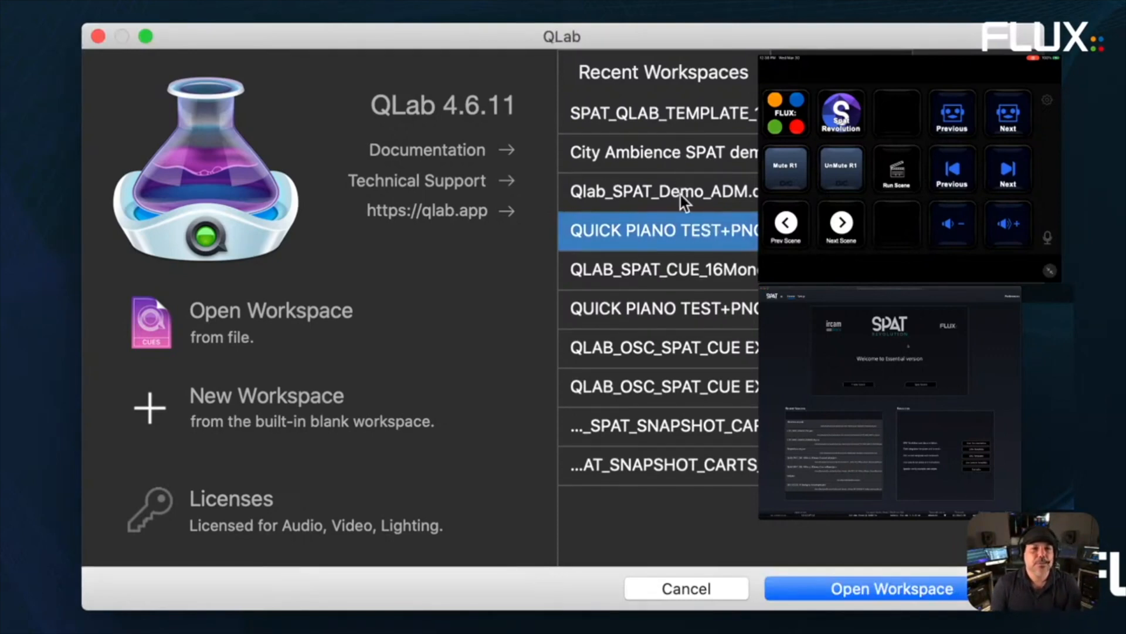
left_click(695, 187)
- Open Qlab_SPAT_Demo_ADM and play cue 100, Livingston Taylor's Isn't She Lovely mix
left_click(905, 592)
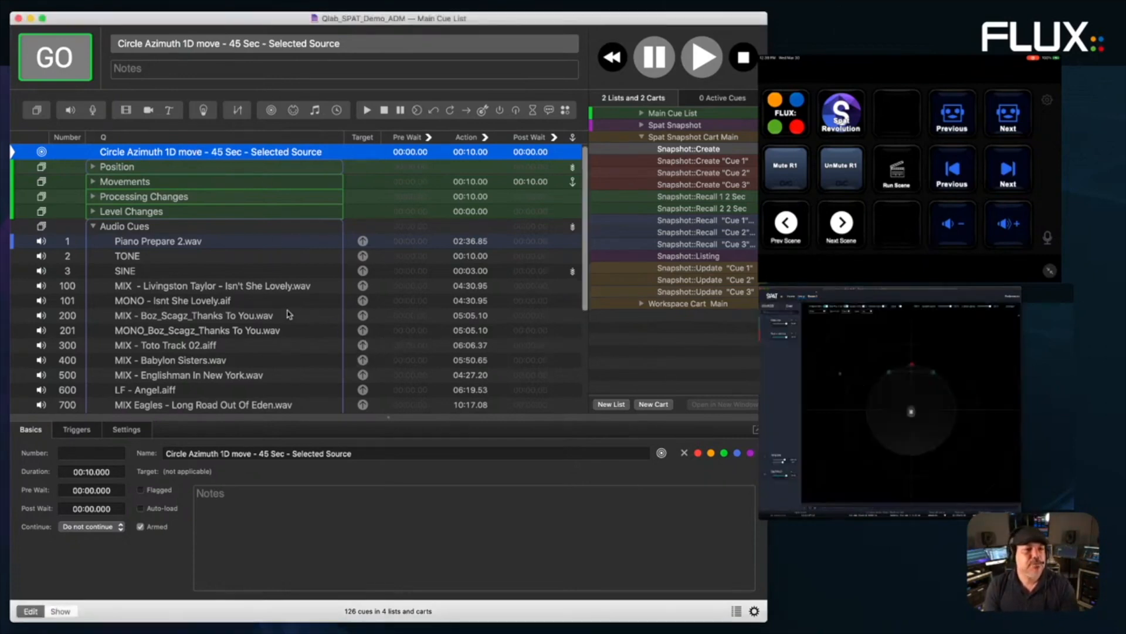
left_click(155, 287)
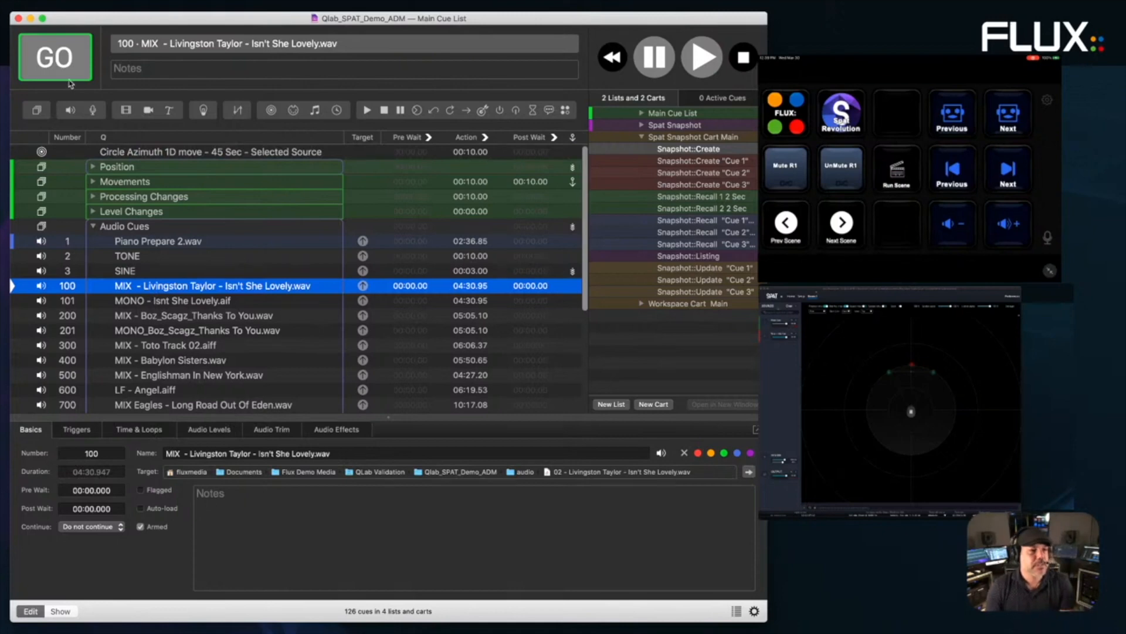
left_click(53, 73)
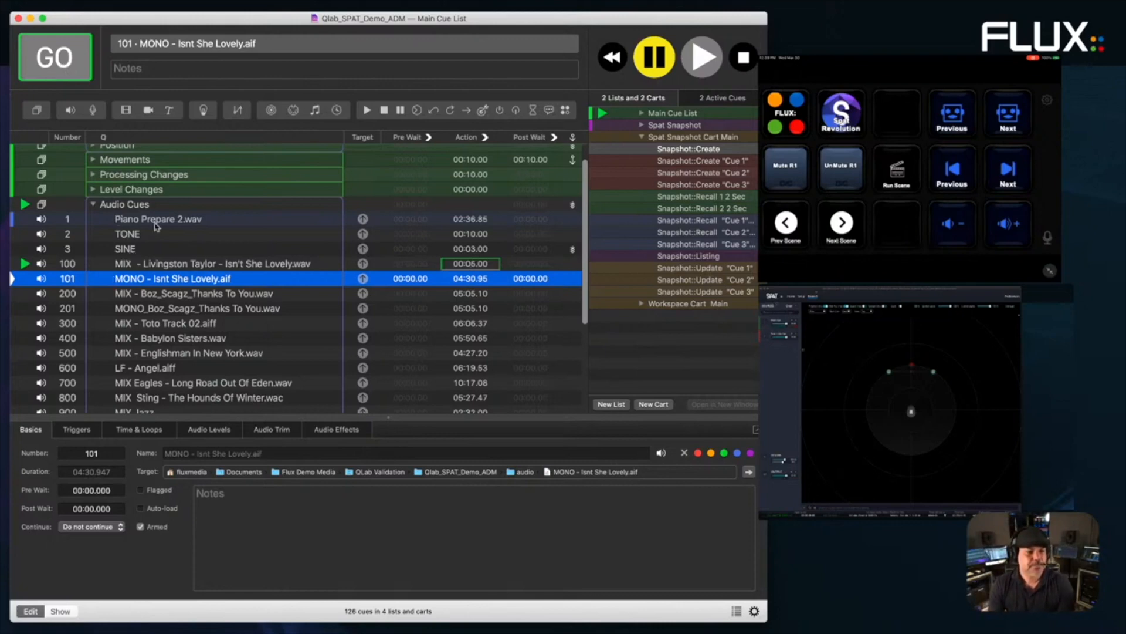
key("super+Tab")
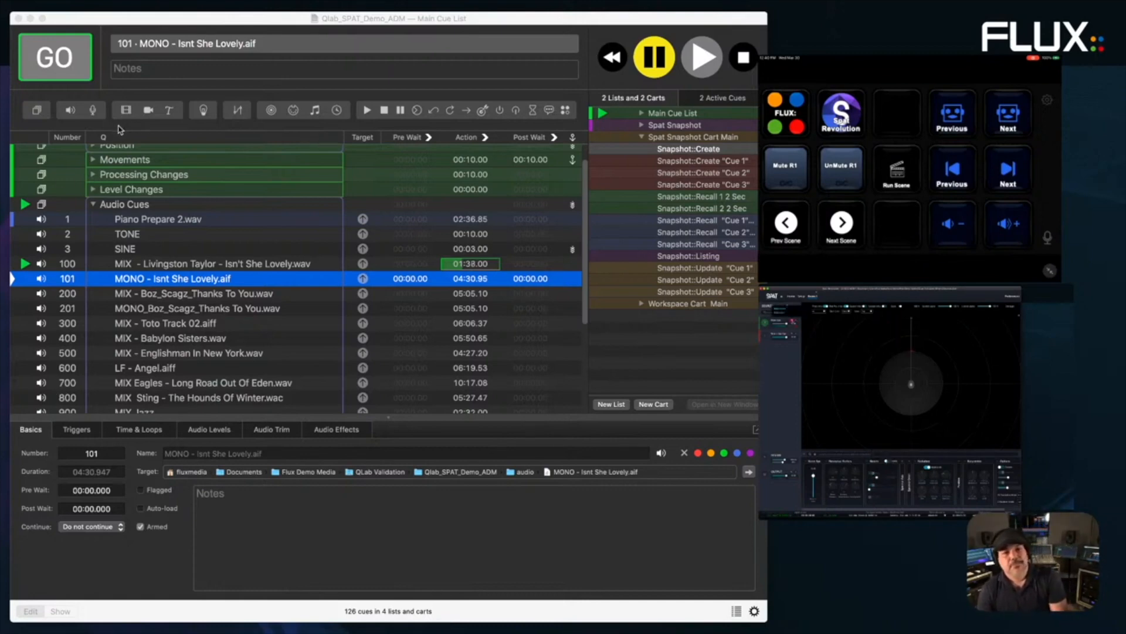
- Fire cue 2002, Patrick Stewart - Spring.flac, leaving cue 2003 Summer.flac standing by
left_click(215, 280)
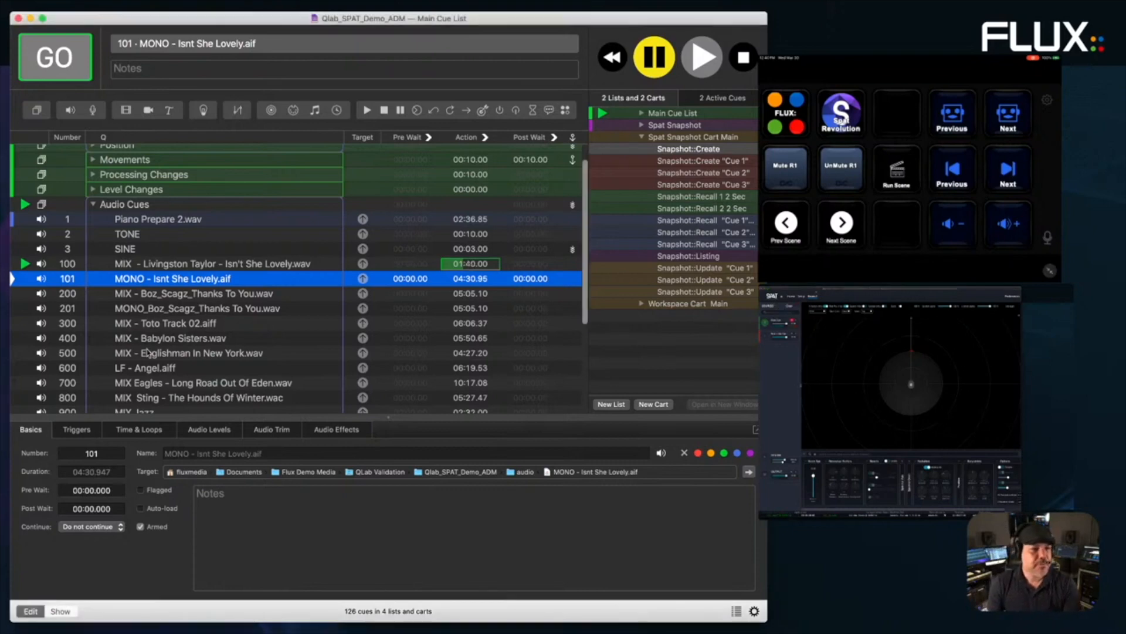
scroll(154, 384, "down", 5)
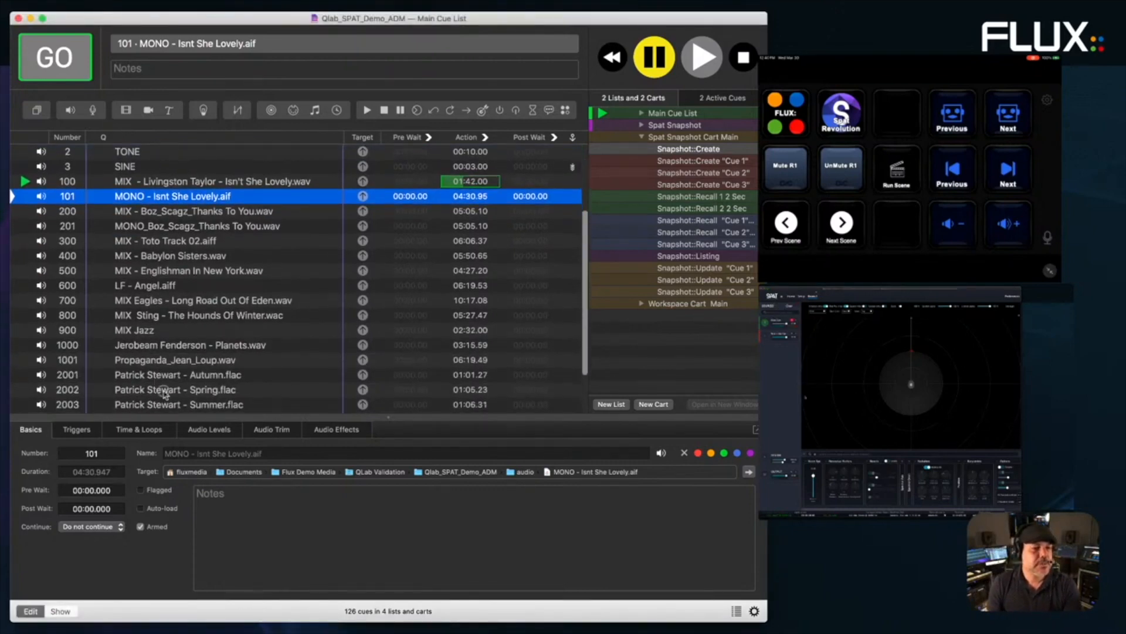
left_click(163, 393)
left_click(37, 55)
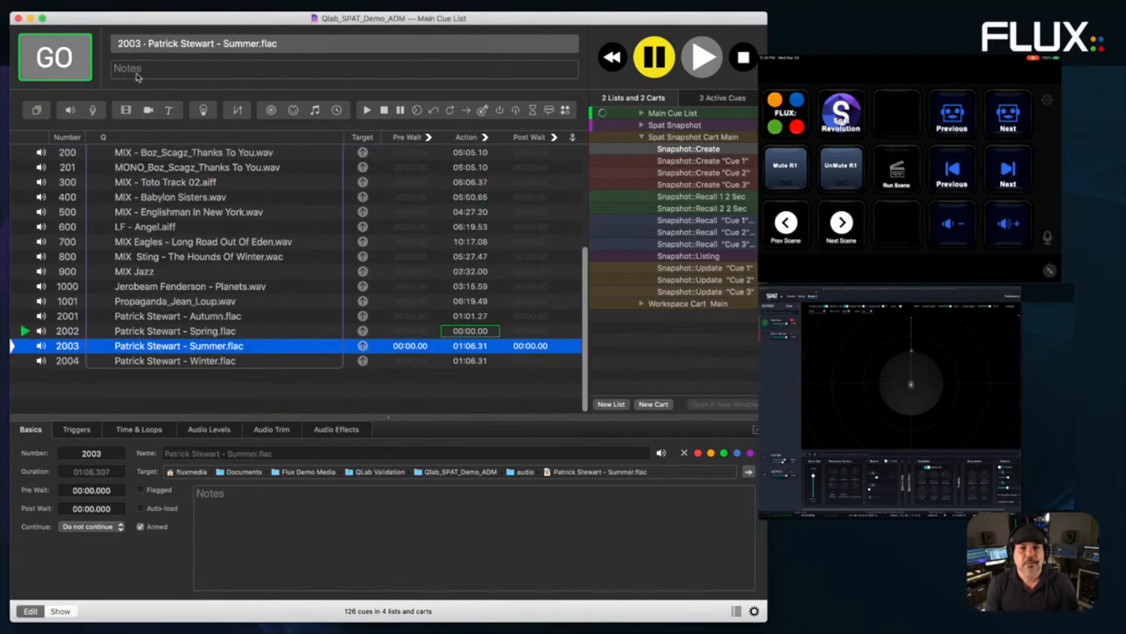
left_click(804, 31)
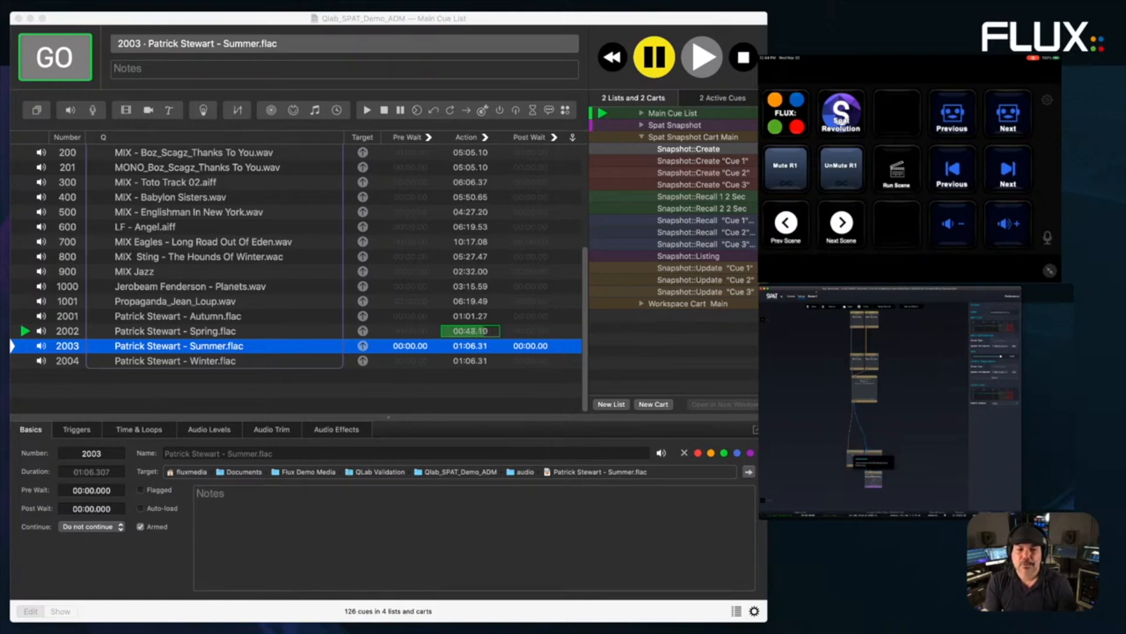
- Add an Output node below Binaural/Monitoring and wire the monitoring node into it
left_click(763, 500)
left_click_drag(873, 478, 865, 502)
left_click(865, 504)
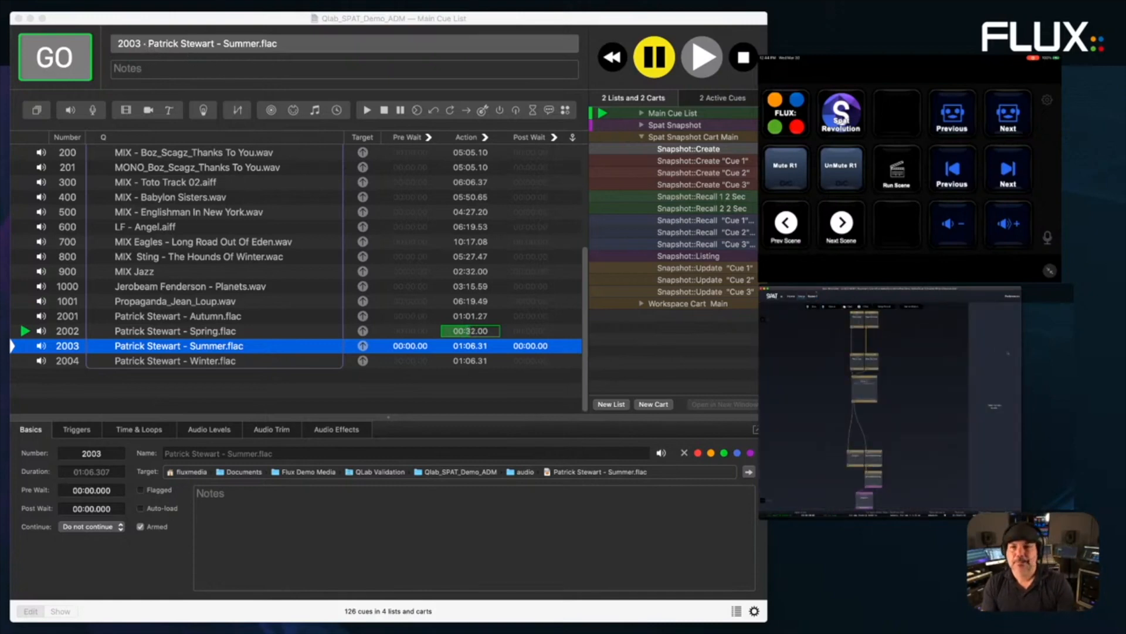
- Close the City Ambience SPAT demo workspace in QLab
left_click(648, 242)
left_click(18, 18)
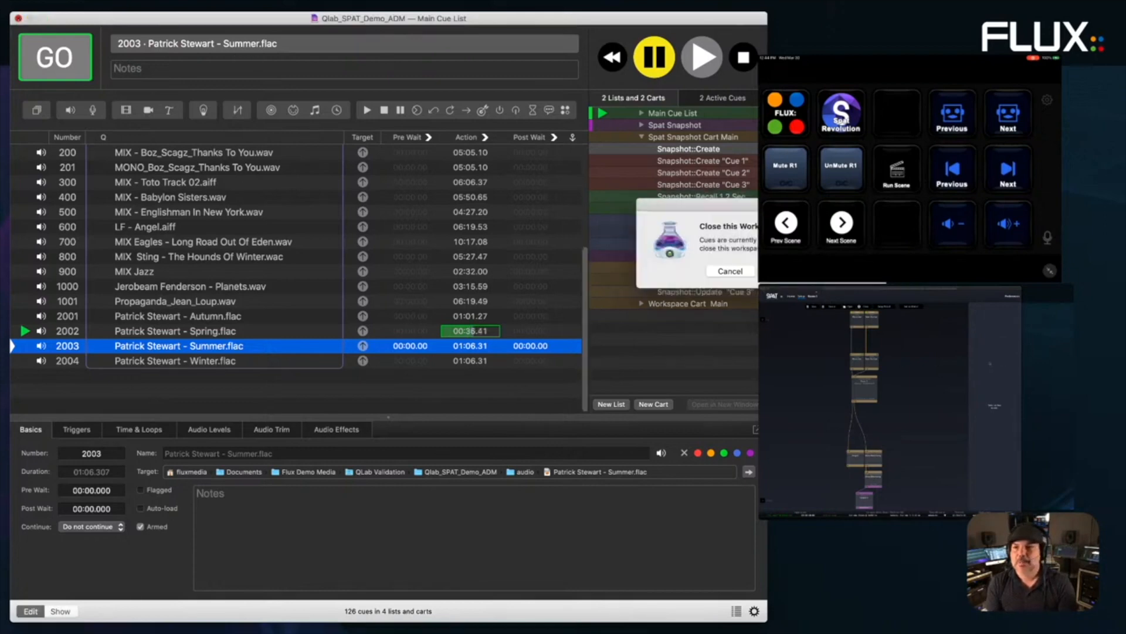
left_click(783, 271)
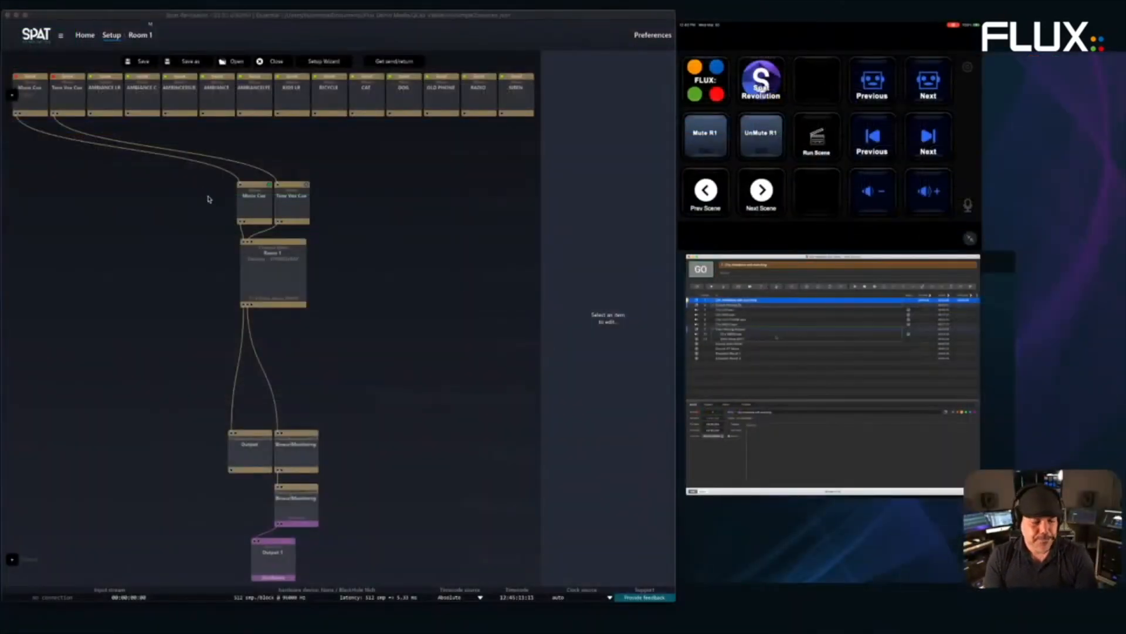
- Close the current SPAT session and open CITY_SPAT_DEMO2_ESS.json from Recent Sessions
left_click(613, 562)
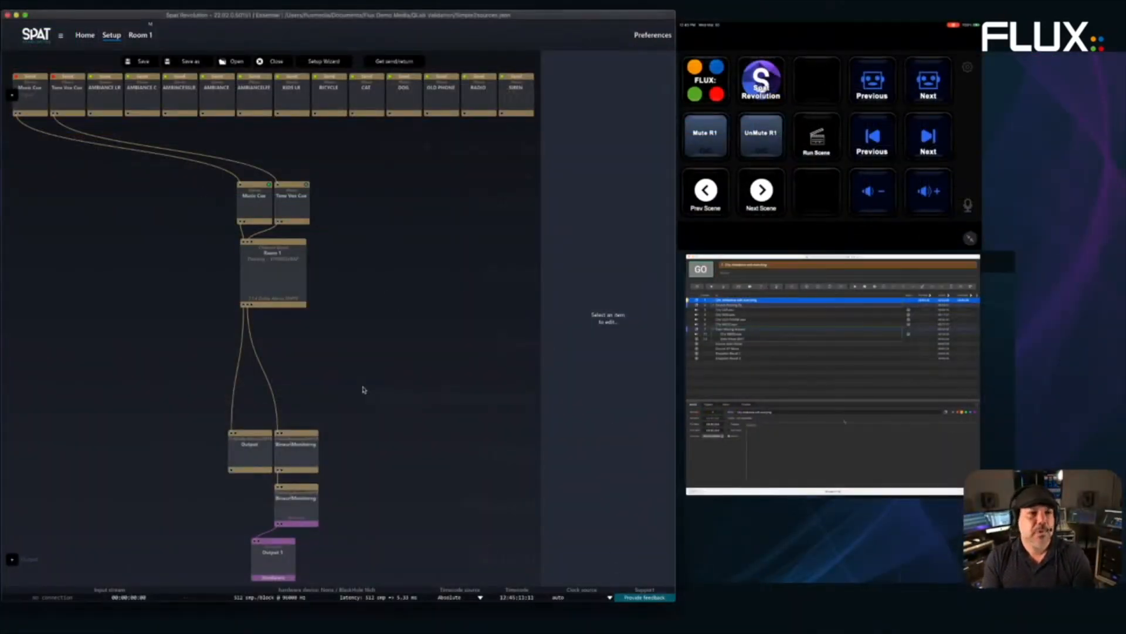
left_click(288, 65)
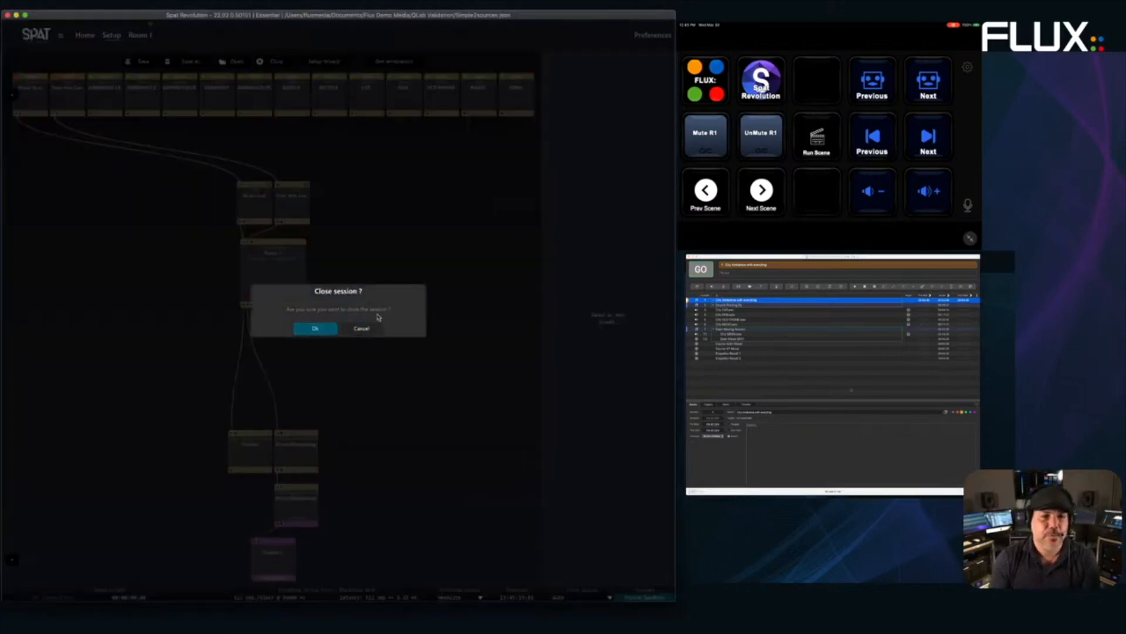
left_click(328, 330)
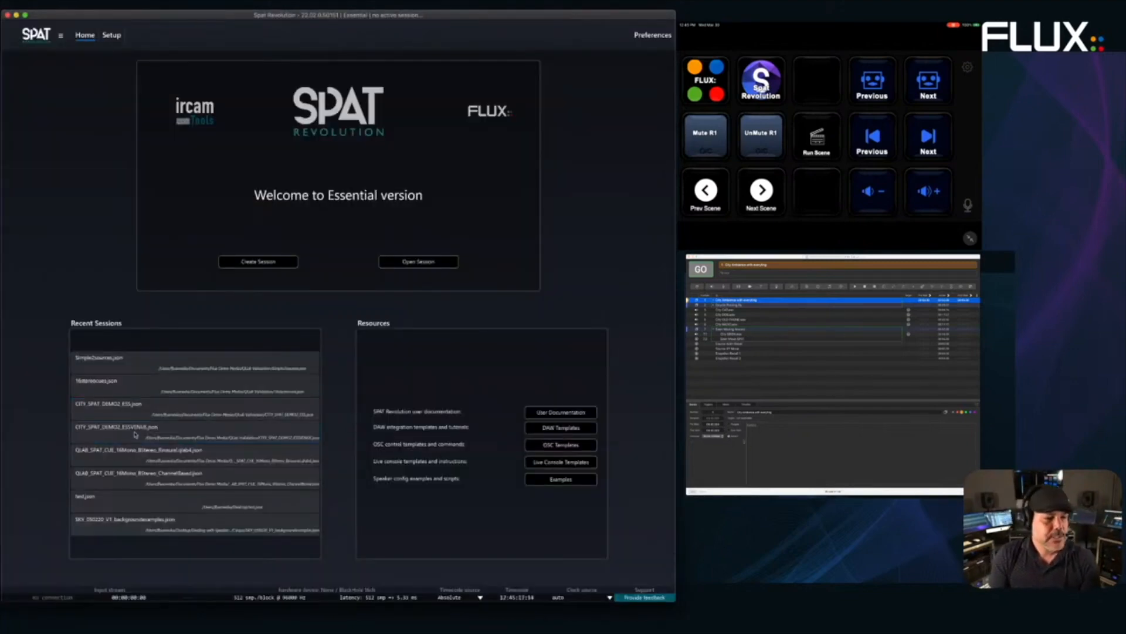
double_click(141, 406)
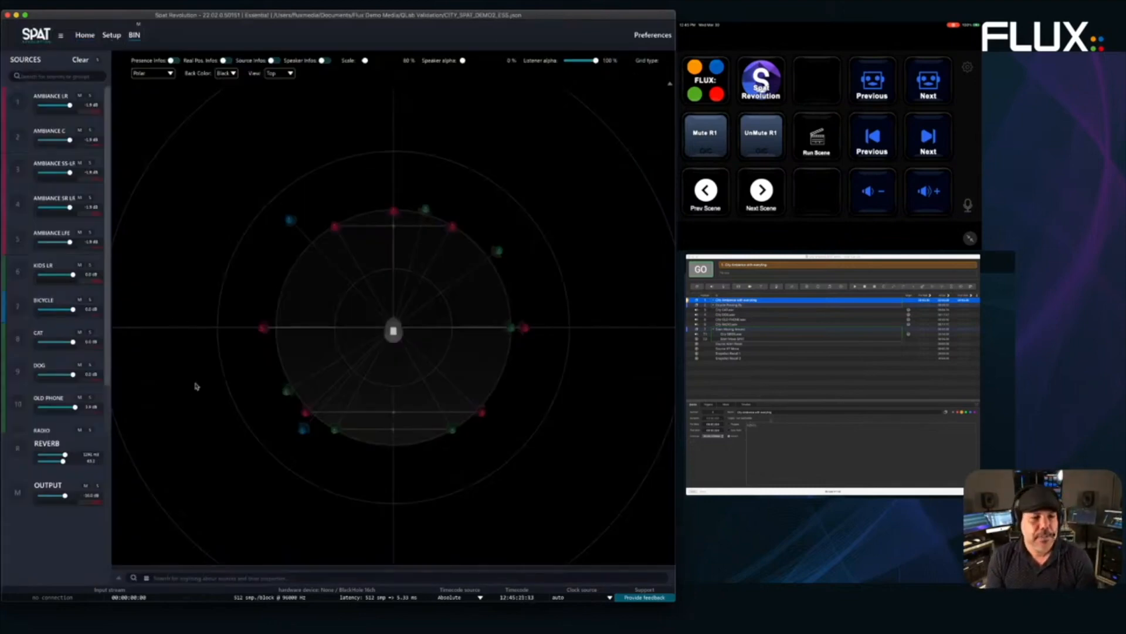
- In the Setup graph, inspect the AMBIANCE LR, AMBIANCE SS LR, AMBIANCE LFE and AMBIANCE inputs
left_click(110, 38)
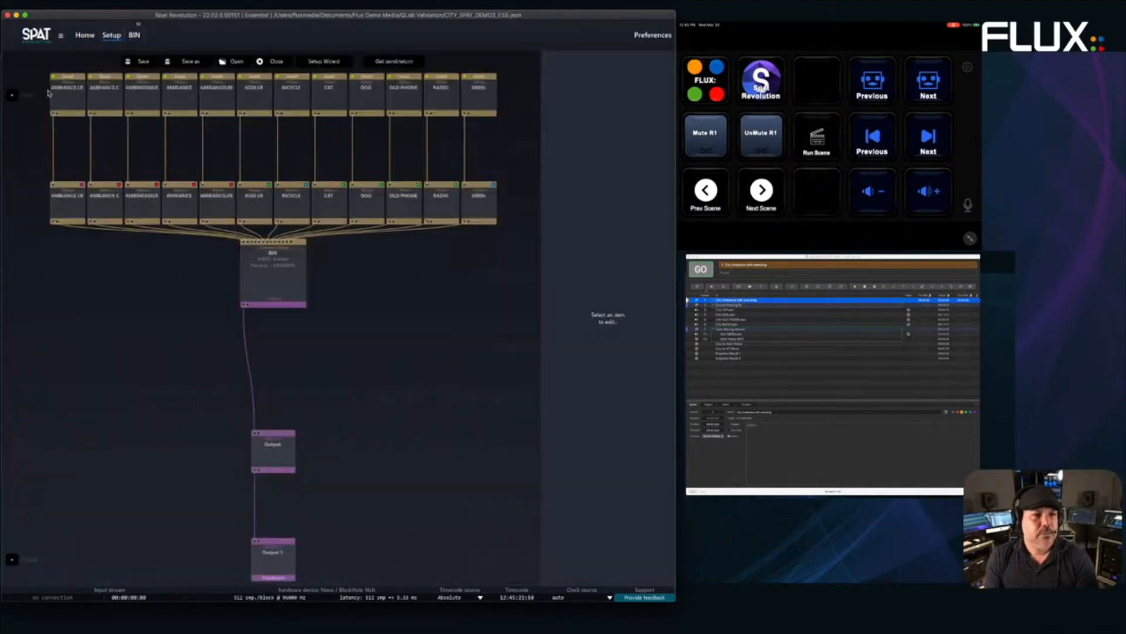
left_click_drag(45, 89, 518, 123)
left_click(504, 187)
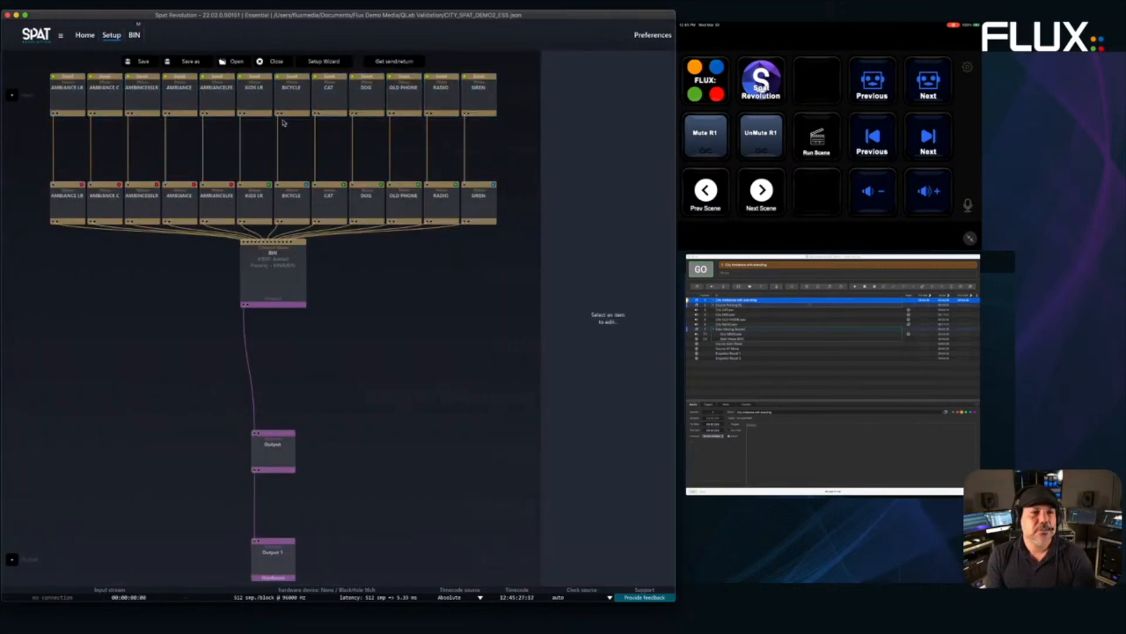
left_click(73, 100)
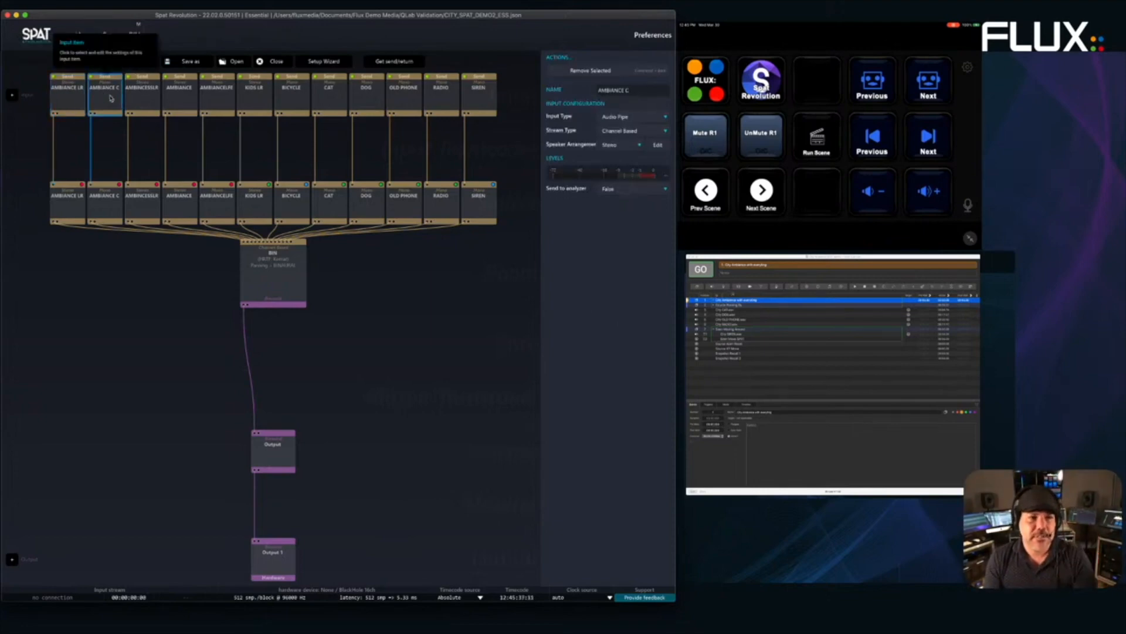
left_click(148, 99)
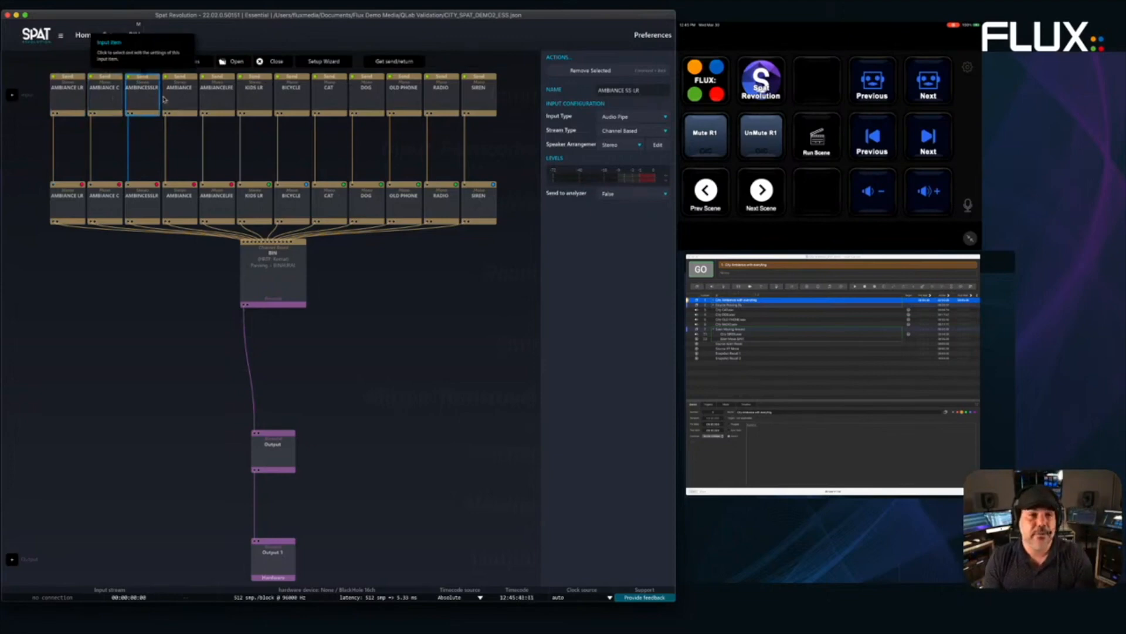
left_click(224, 101)
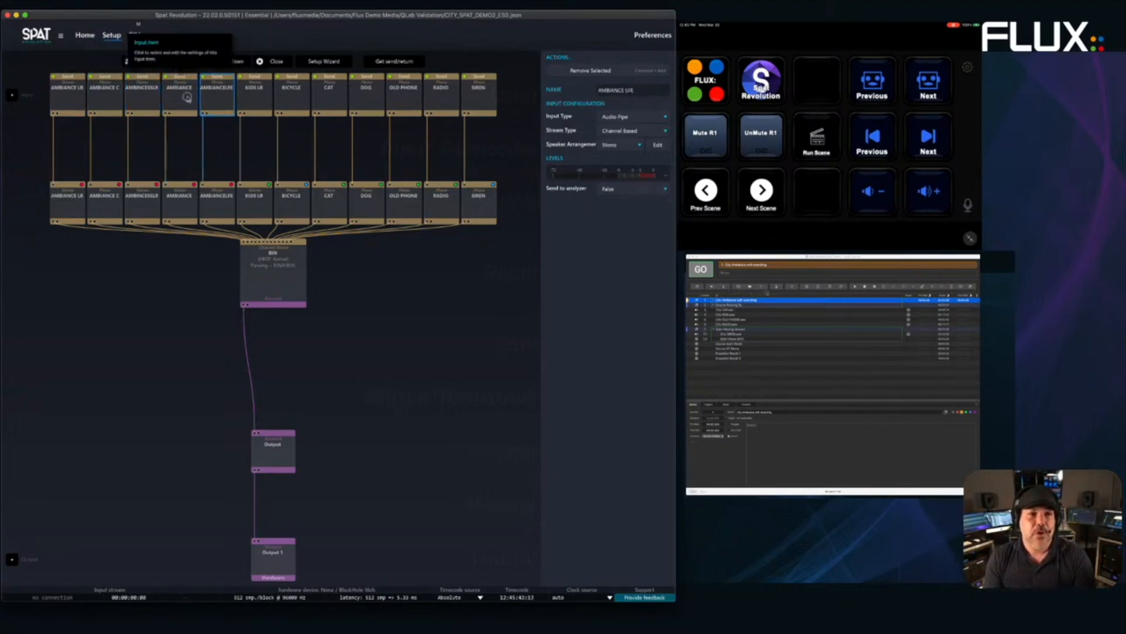
left_click(175, 98)
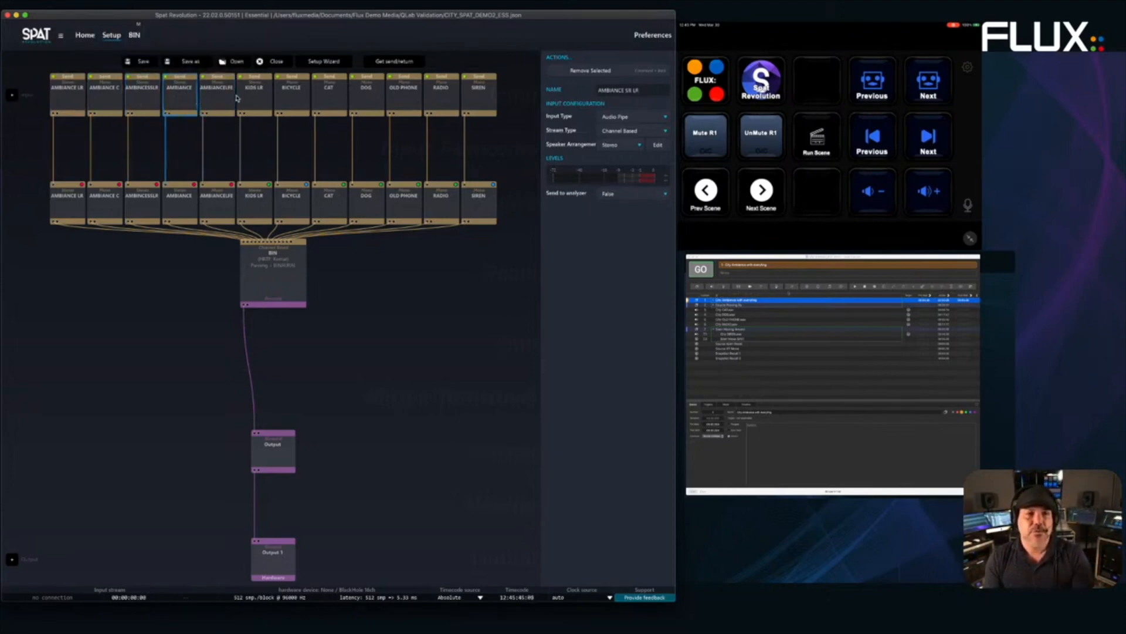
- Check the KIDS LR and CAT inputs and the binaural BIN output, then open BIN's room view
left_click(255, 104)
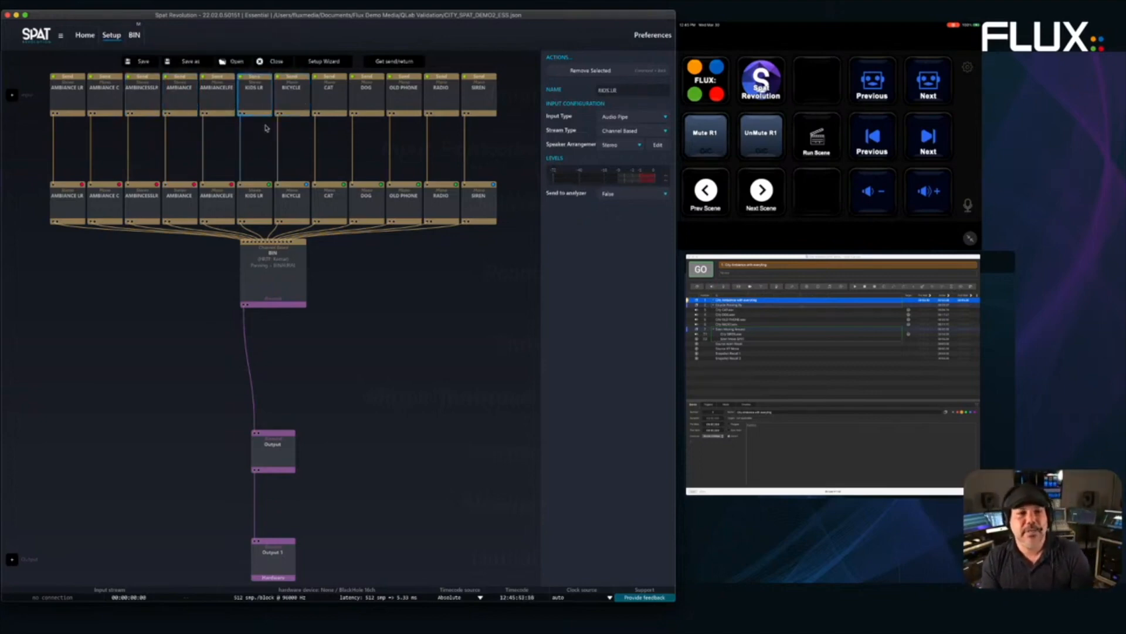
left_click(296, 105)
left_click(328, 105)
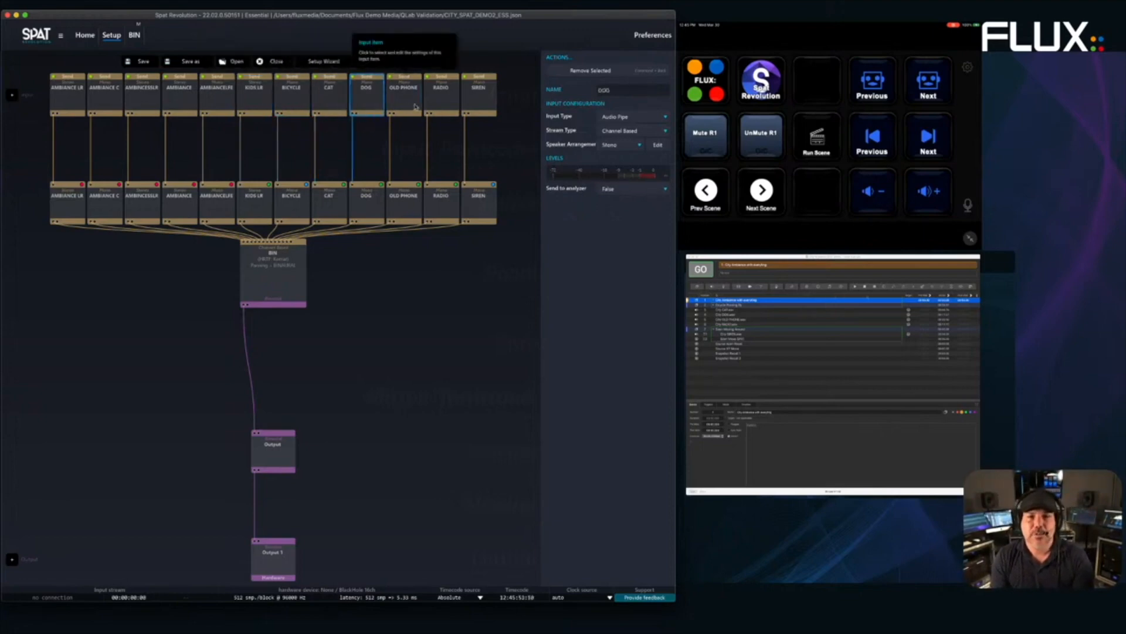
left_click(278, 272)
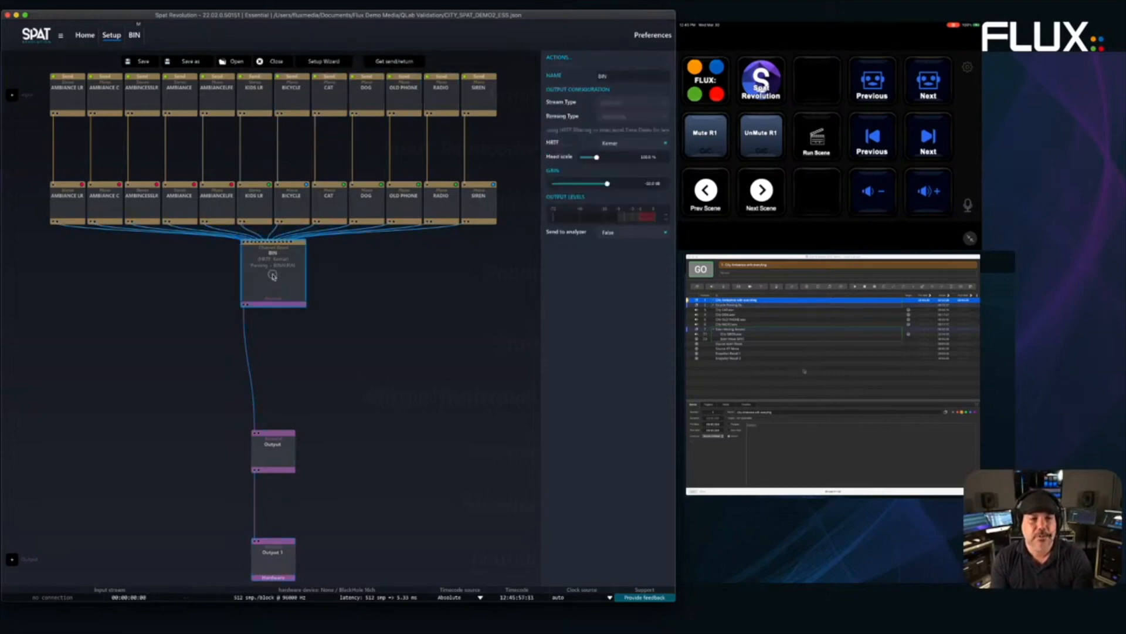
double_click(253, 280)
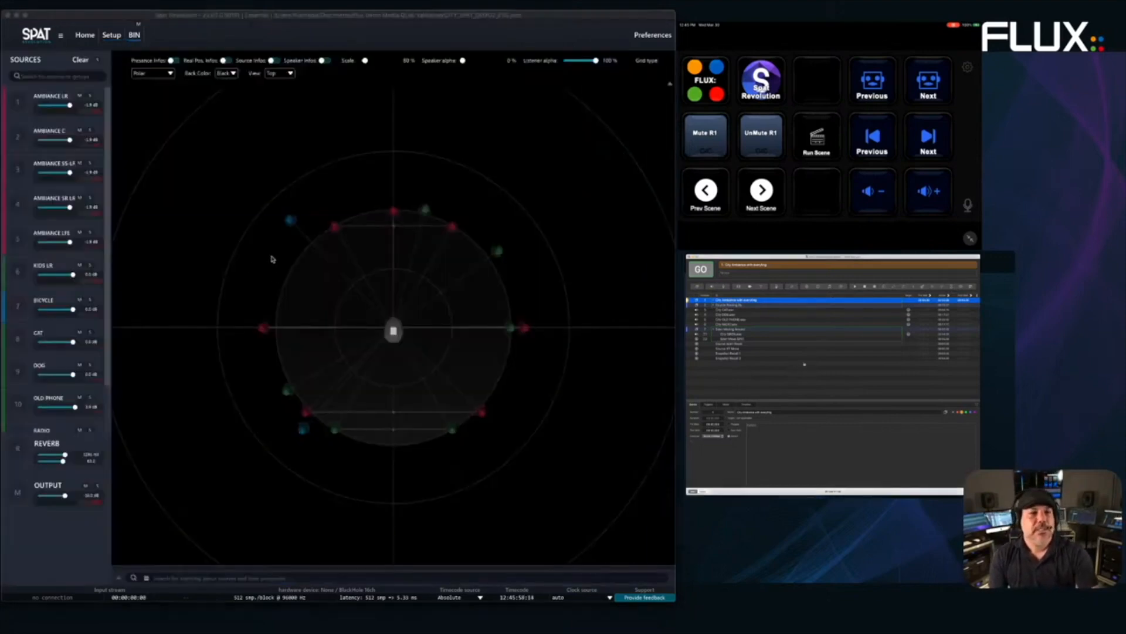
- Start QLab's city ambience cue, then solo the moving BICYCLE source in SPAT's BIN radar
left_click(704, 271)
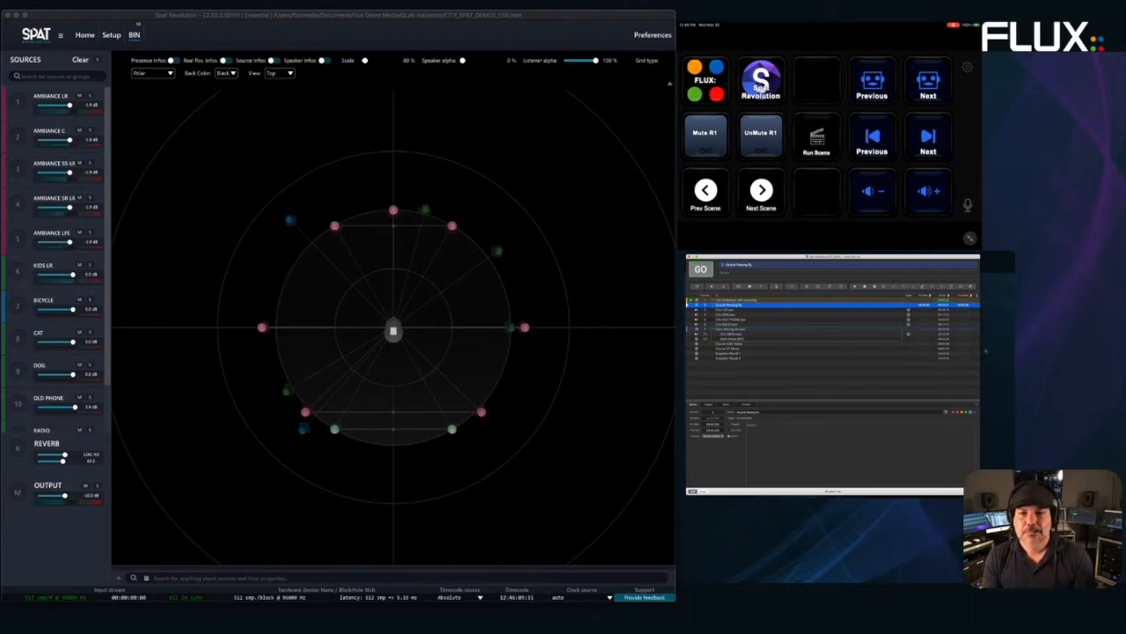
left_click(986, 351)
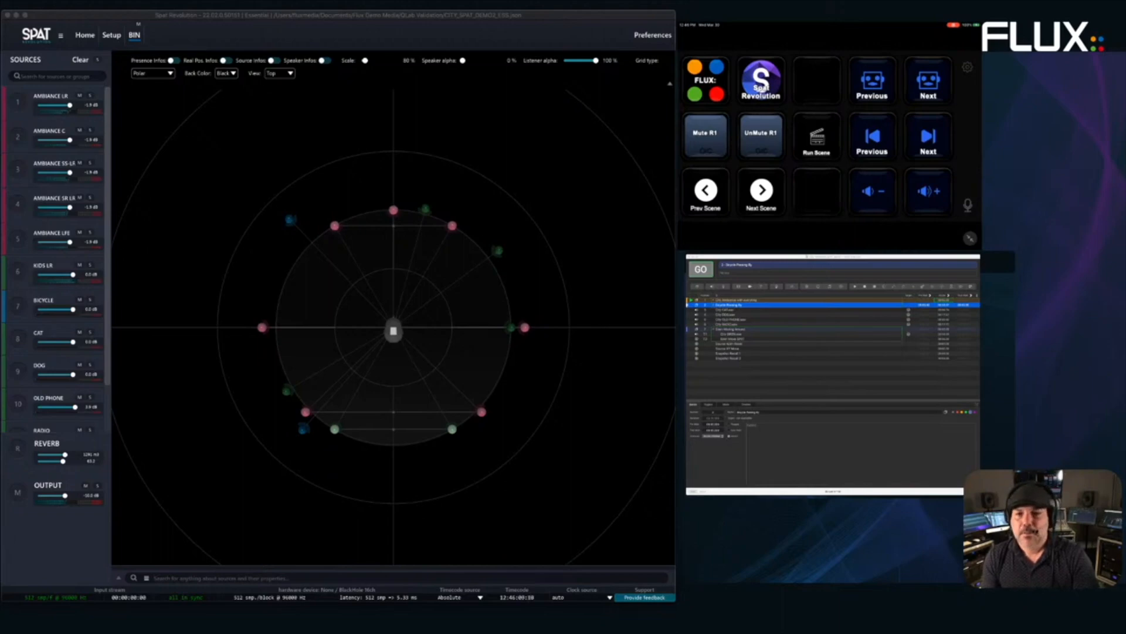
key("super+Tab")
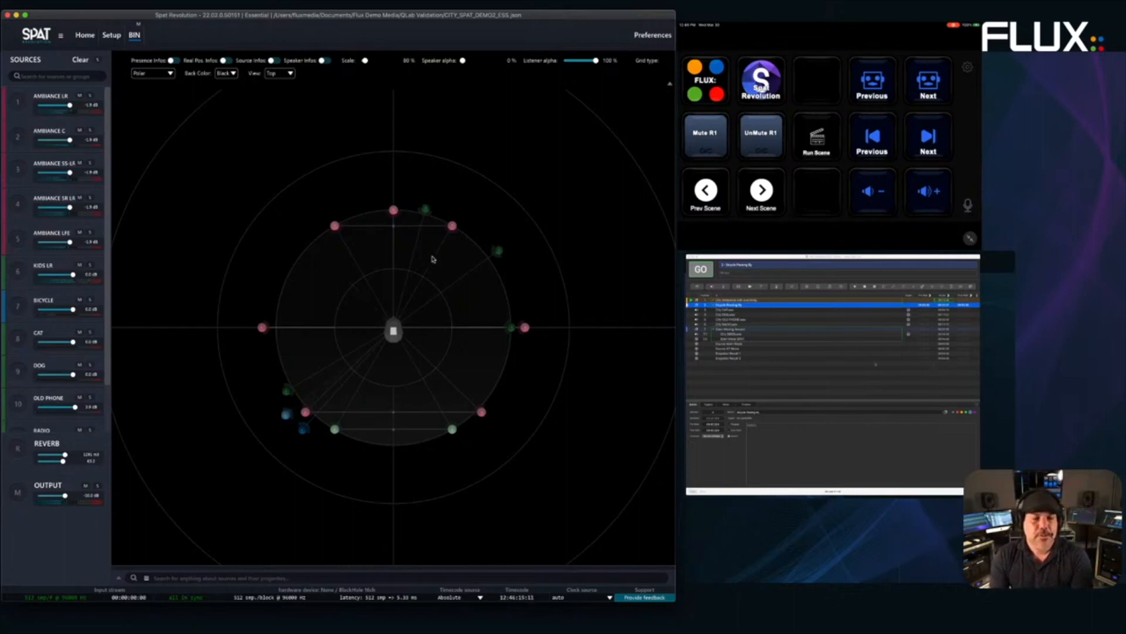
left_click(287, 399)
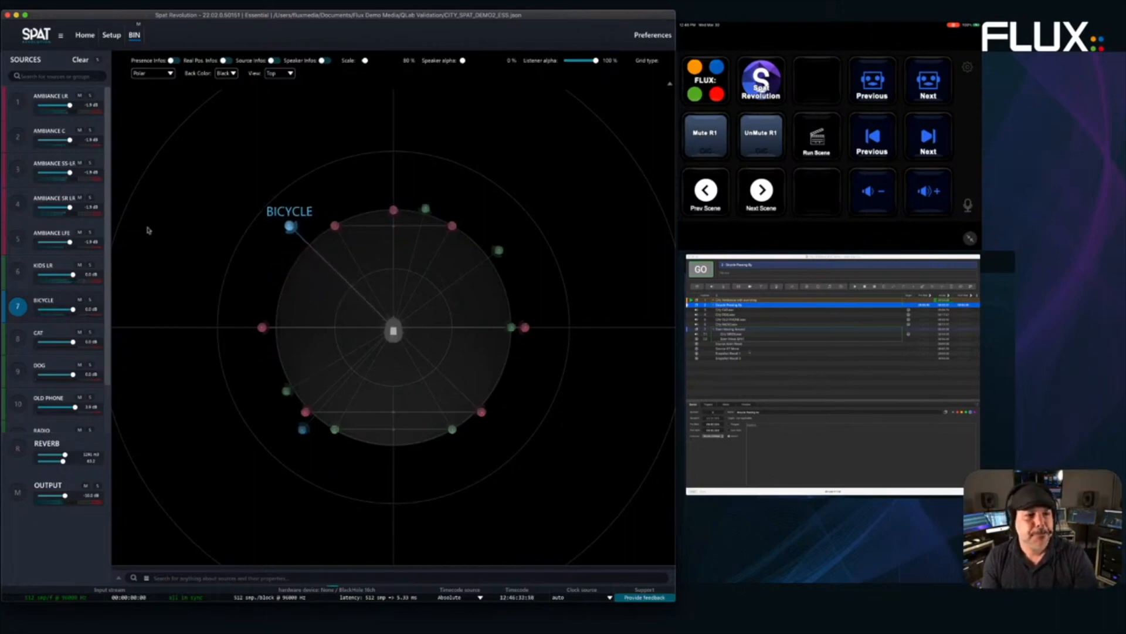
left_click(91, 299)
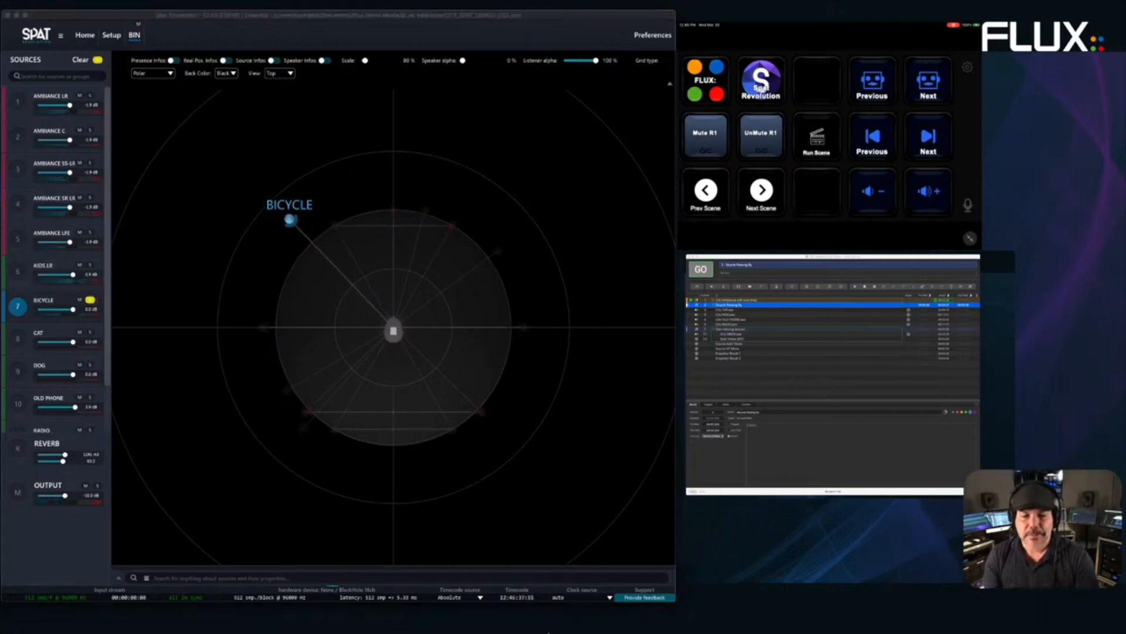
left_click(504, 622)
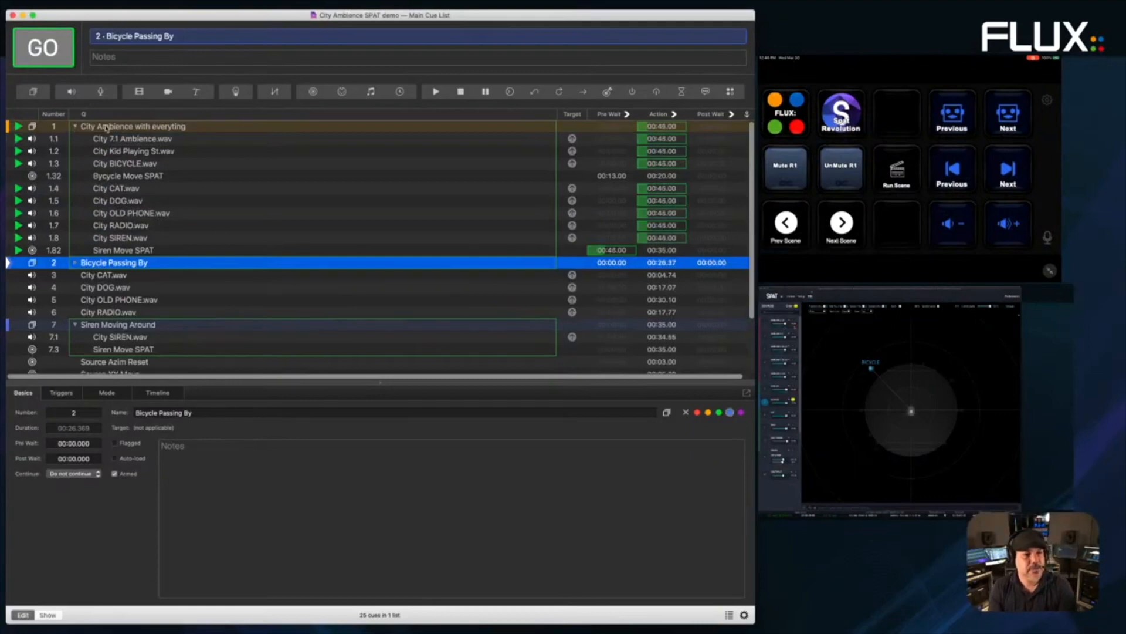
- Draw a new arcing path for cue 1.32 Bycycle Move SPAT and send it to SPAT
left_click(118, 178)
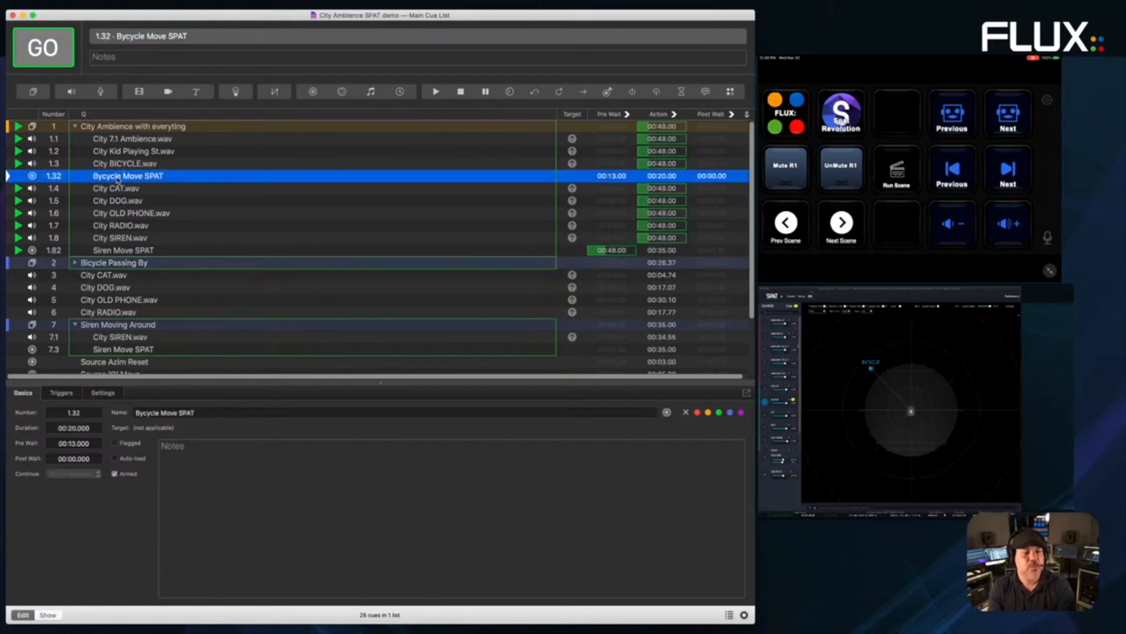
left_click(104, 393)
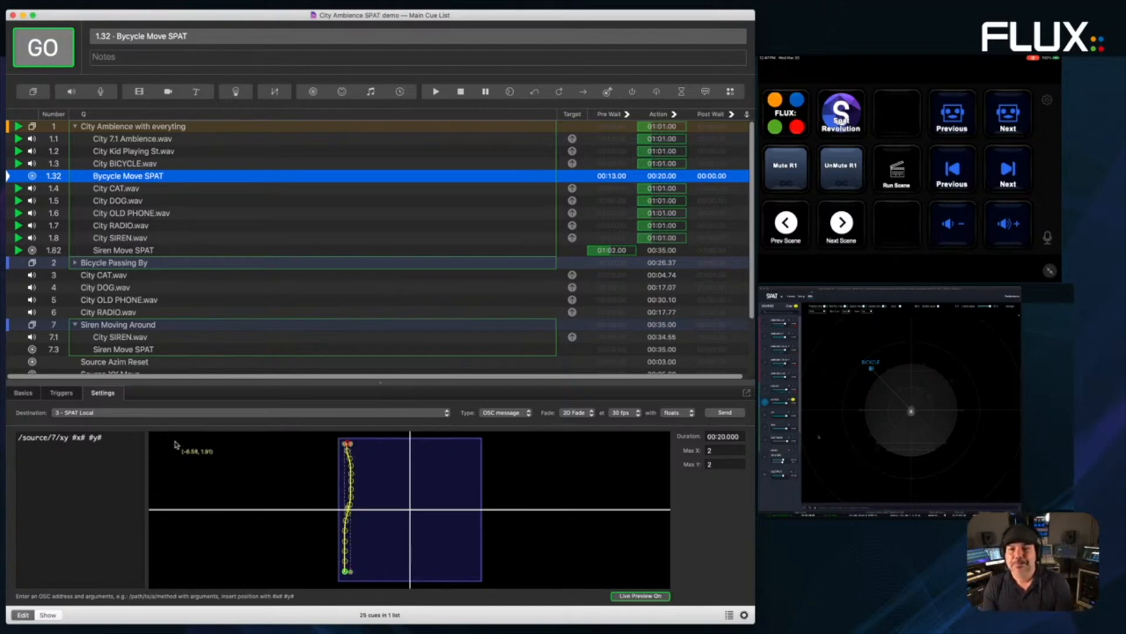
mouse_move(367, 476)
left_mouse_down()
mouse_move(439, 478)
mouse_move(456, 494)
mouse_move(382, 534)
mouse_move(458, 563)
mouse_move(405, 572)
mouse_move(367, 537)
mouse_move(362, 453)
mouse_move(351, 446)
mouse_move(408, 467)
mouse_move(385, 515)
mouse_move(358, 533)
left_mouse_up()
mouse_move(352, 454)
left_mouse_down()
mouse_move(421, 454)
mouse_move(407, 515)
mouse_move(458, 536)
left_mouse_up()
left_click(725, 413)
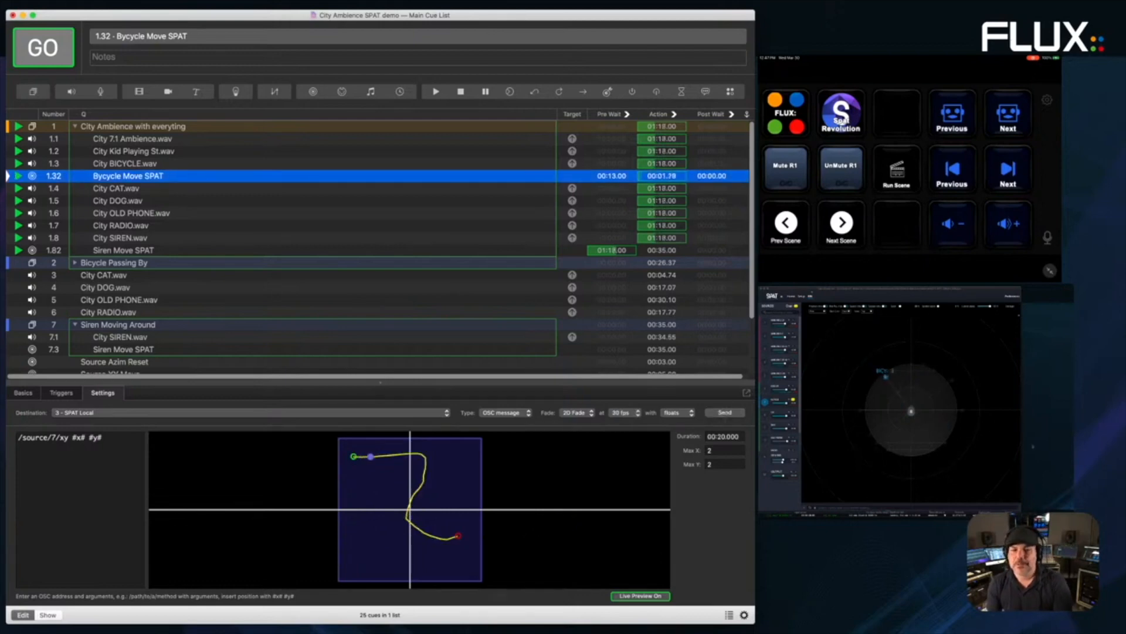
- Set the cue's fade duration to 00:02.000
left_click(722, 437)
key("Left")
type("1")
key("Return")
double_click(704, 437)
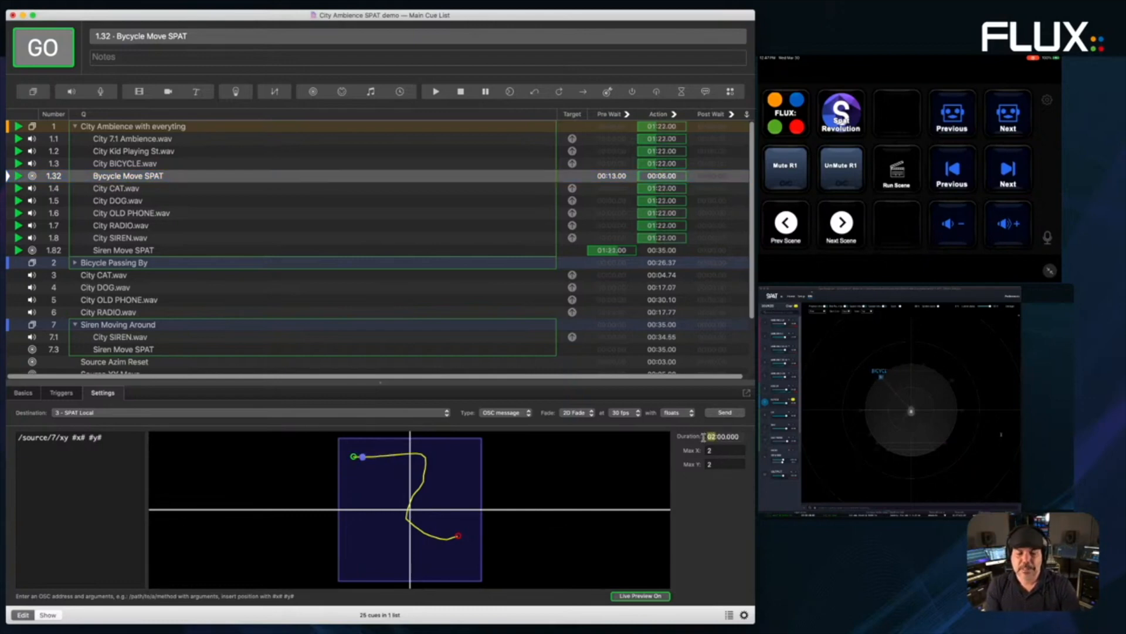
type("01")
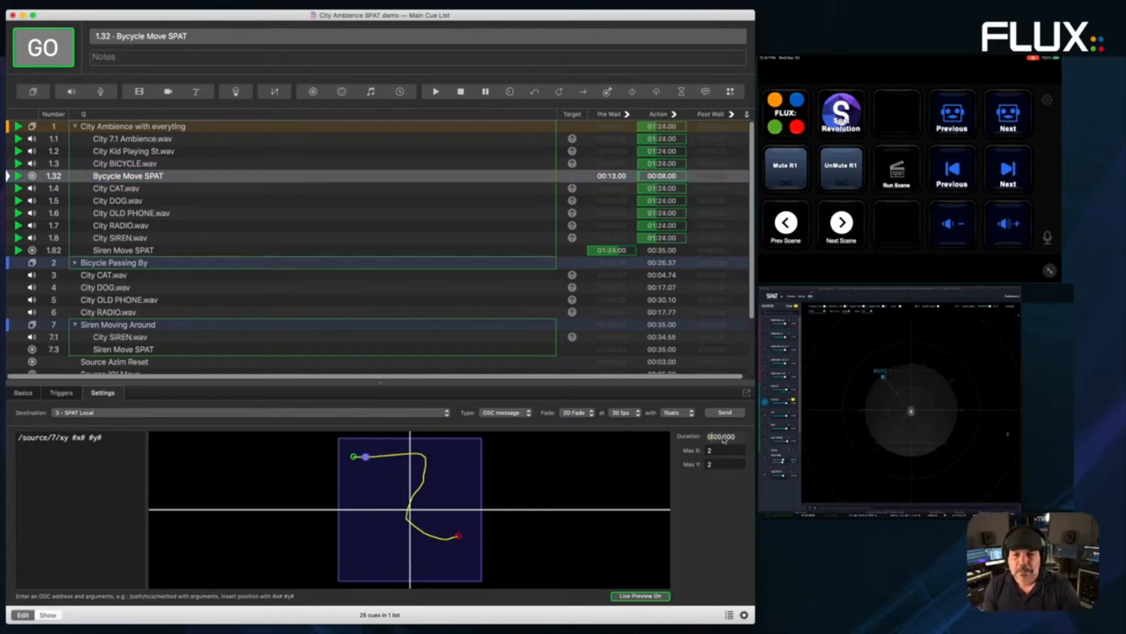
key("Return")
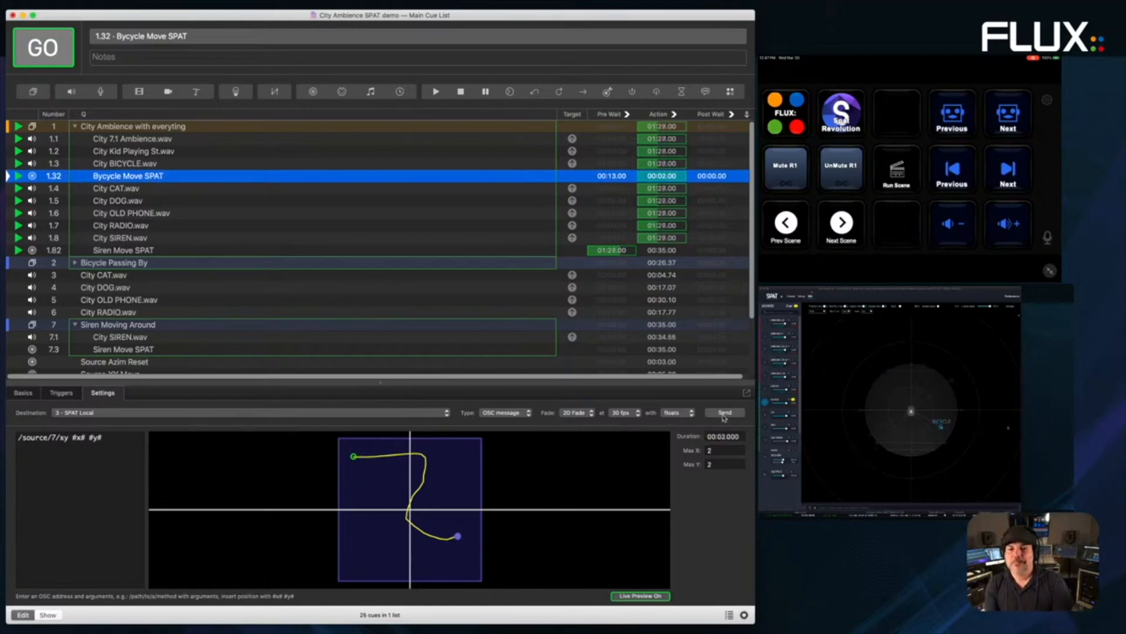
- Redraw the movement path and set the Max X range to 2
left_click_drag(369, 504, 432, 482)
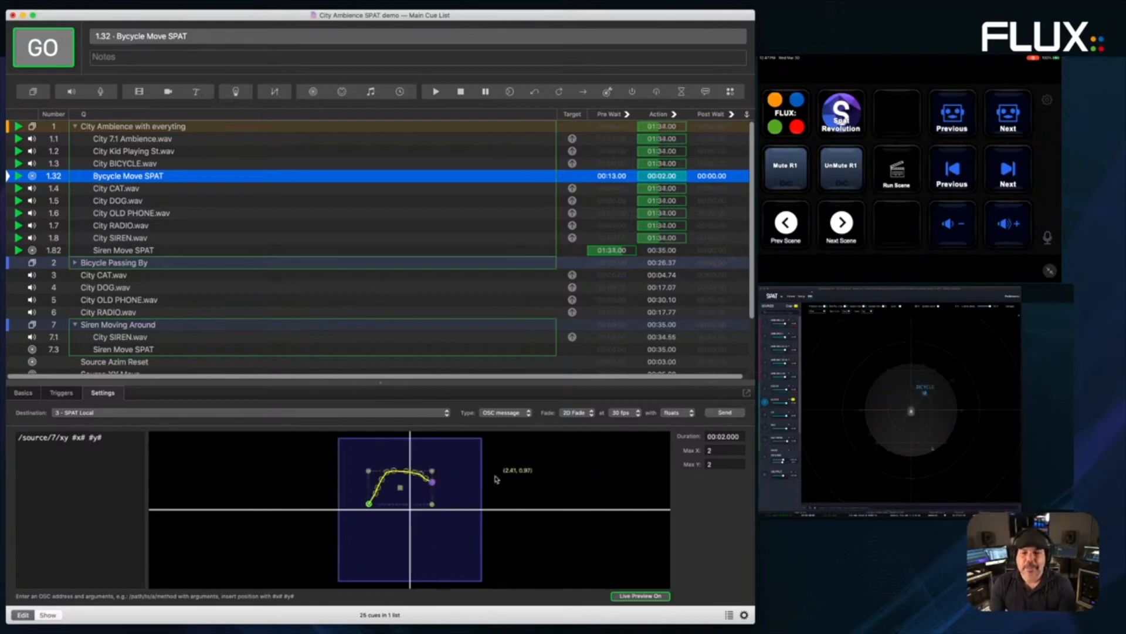
left_click(709, 451)
type("2")
left_click_drag(706, 435, 744, 436)
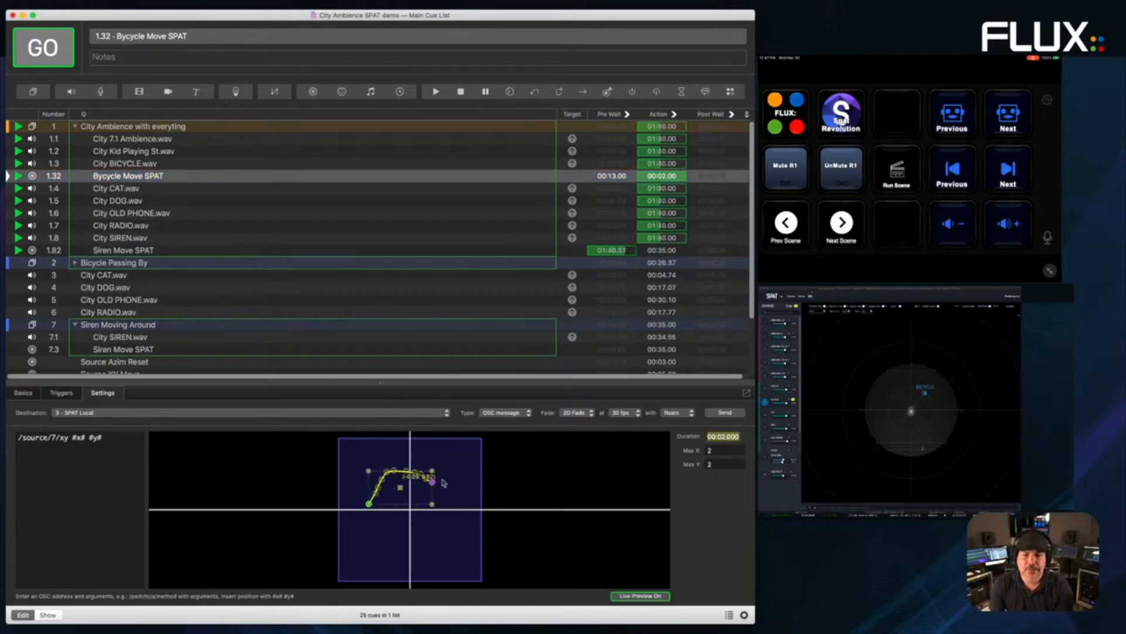
key("Tab")
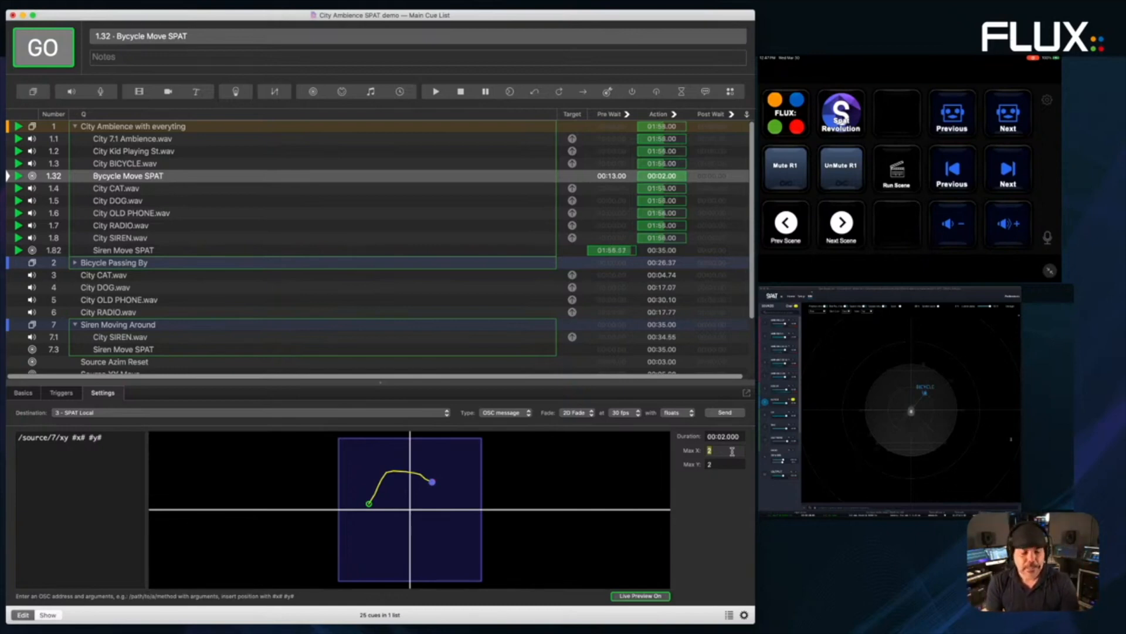
- Widen the path ranges to 100 and draw a loop path
key("Tab")
type("100")
key("Return")
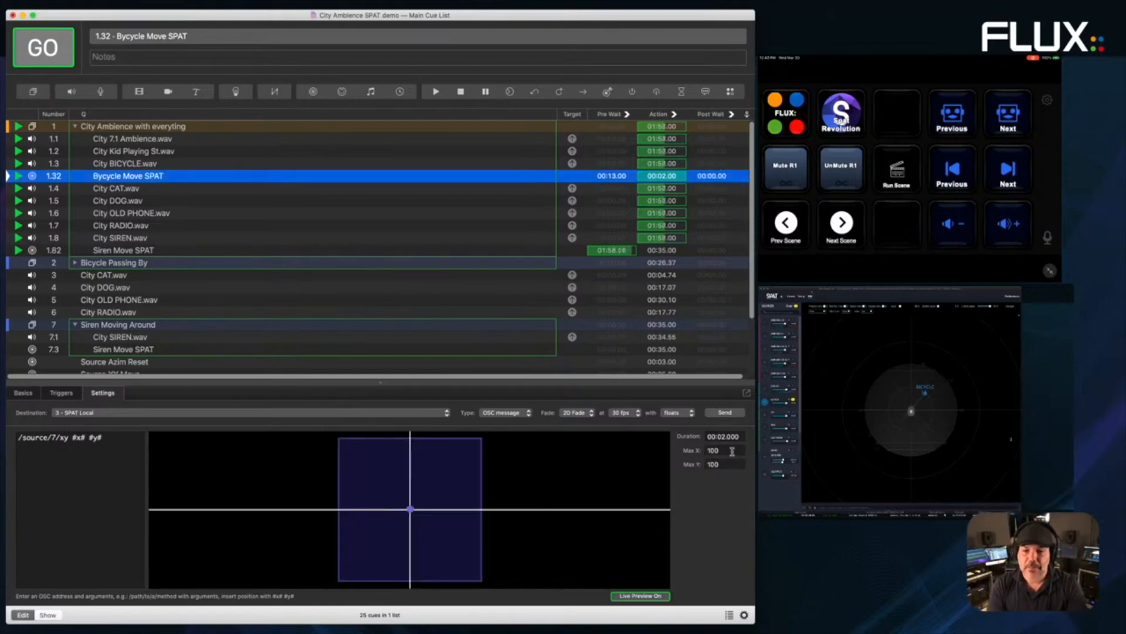
mouse_move(367, 452)
left_mouse_down()
mouse_move(412, 452)
mouse_move(433, 497)
mouse_move(423, 554)
mouse_move(386, 535)
mouse_move(409, 522)
left_mouse_up()
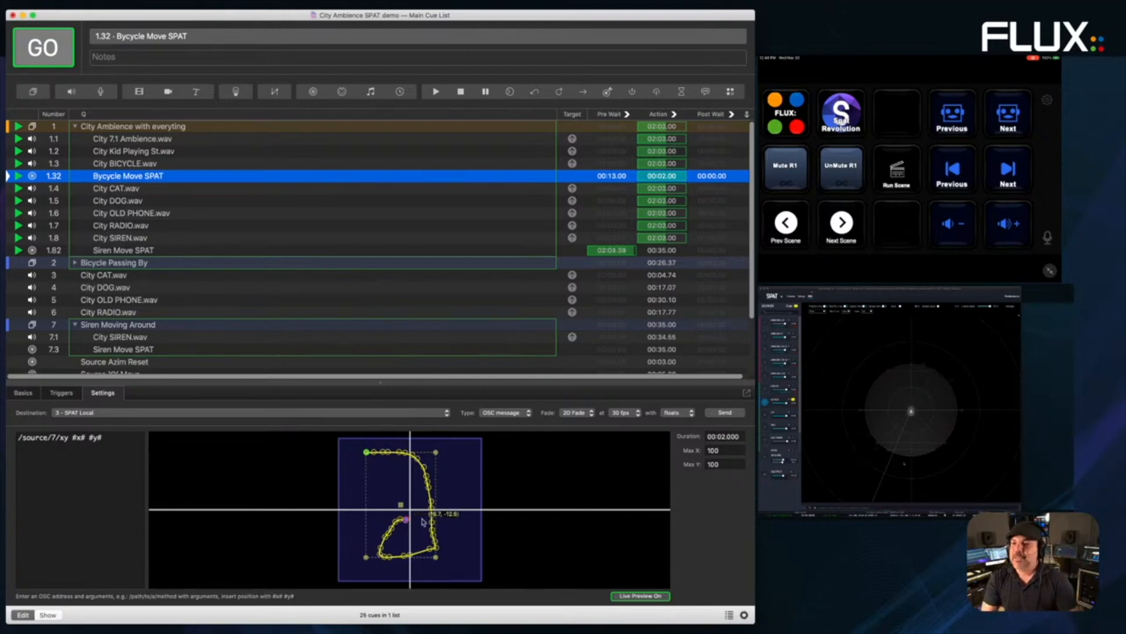
- Reset Max X and Y to 2 and draw a top-left to bottom-right sweep
left_click(716, 450)
type("2")
key("Tab")
type("2")
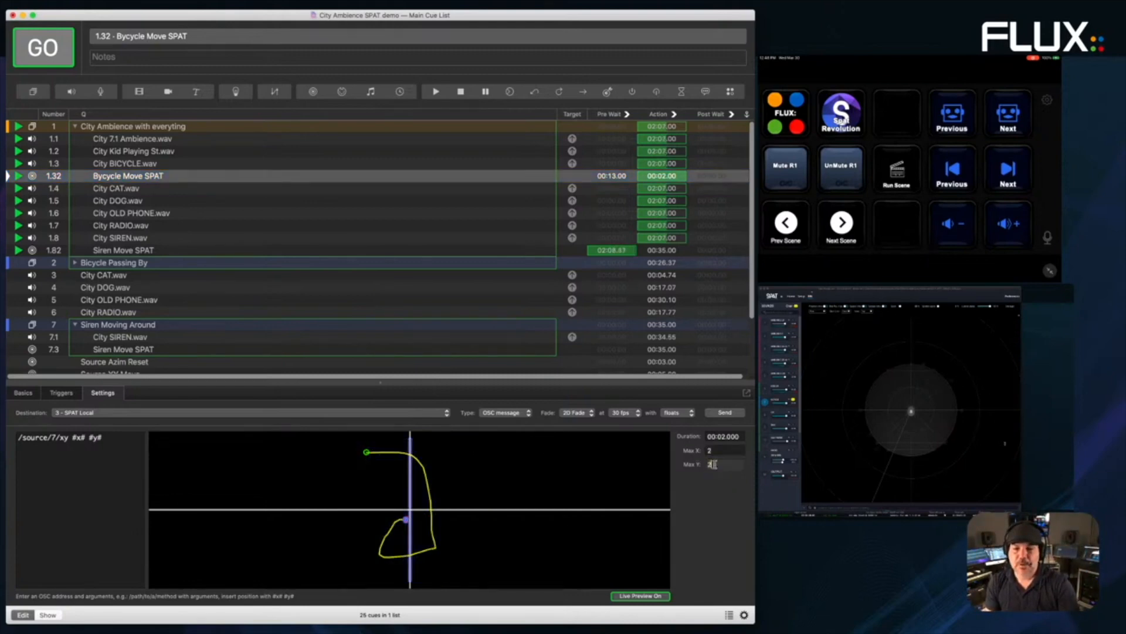
key("Return")
mouse_move(353, 454)
left_mouse_down()
mouse_move(384, 455)
mouse_move(470, 569)
left_mouse_up()
left_click_drag(474, 573, 482, 583)
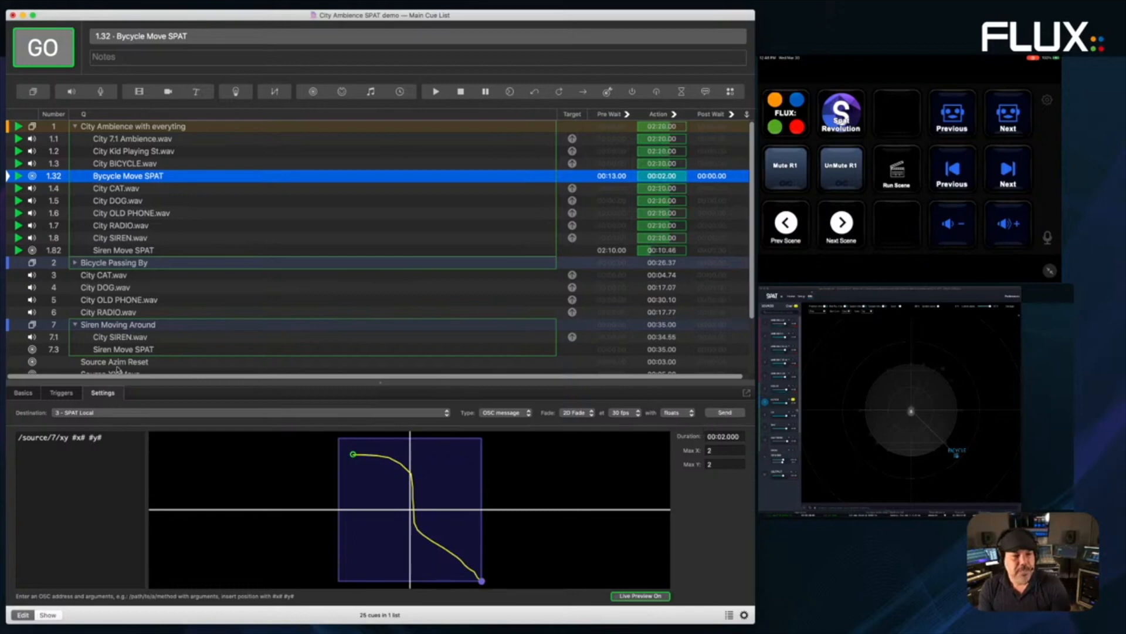
- Review the OSC destination list unchanged, then start cue 3 City CAT.wav
left_click(84, 412)
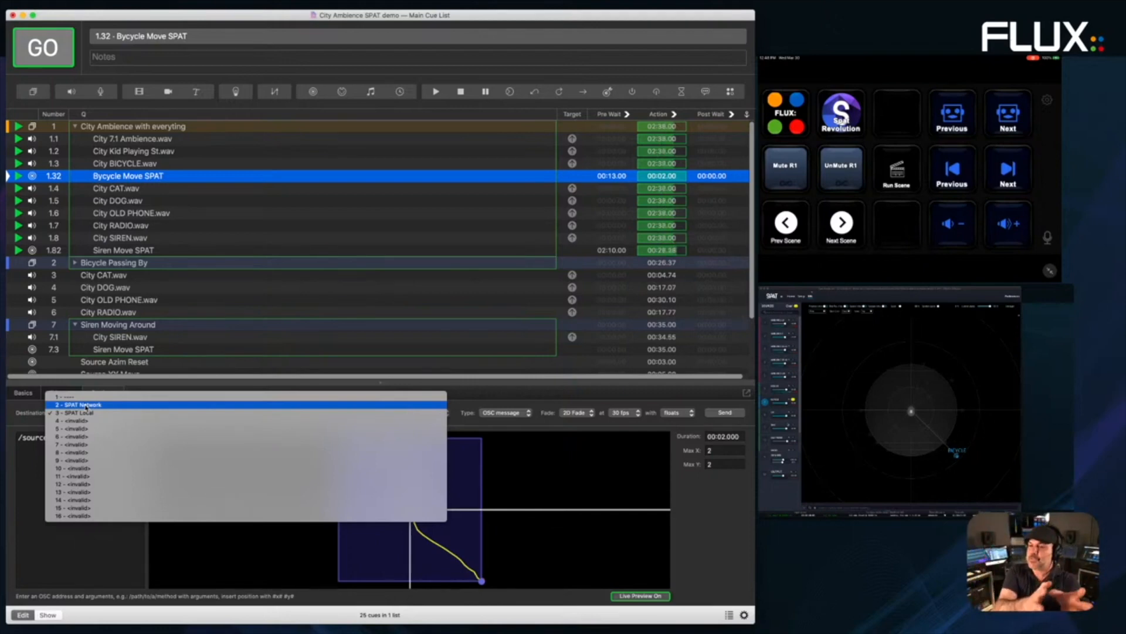
left_click(41, 554)
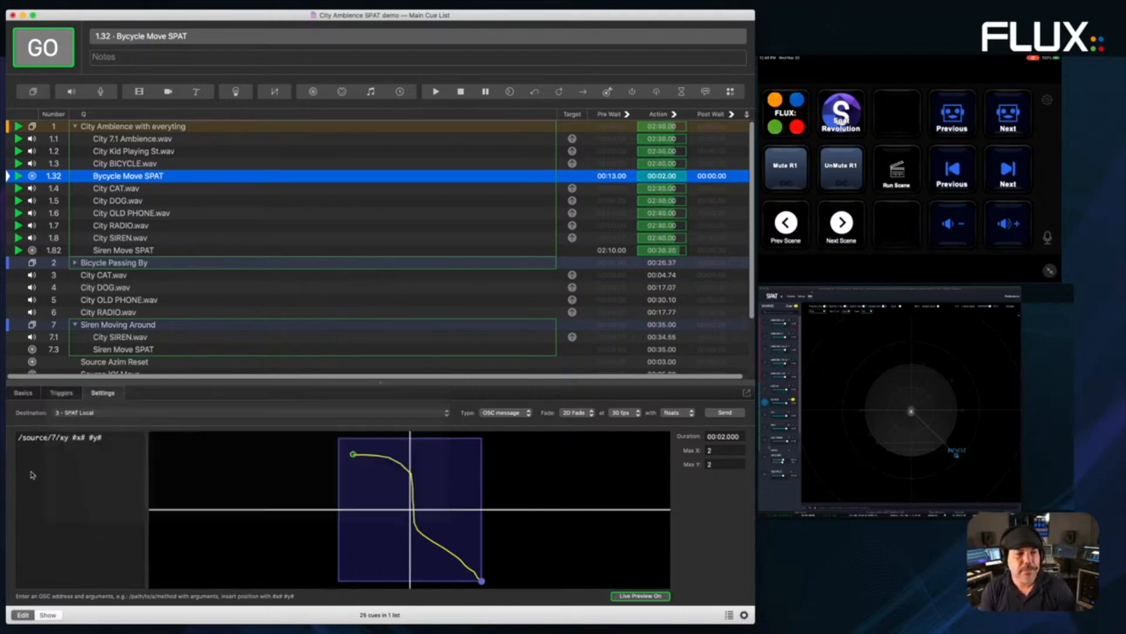
left_click(106, 276)
key("space")
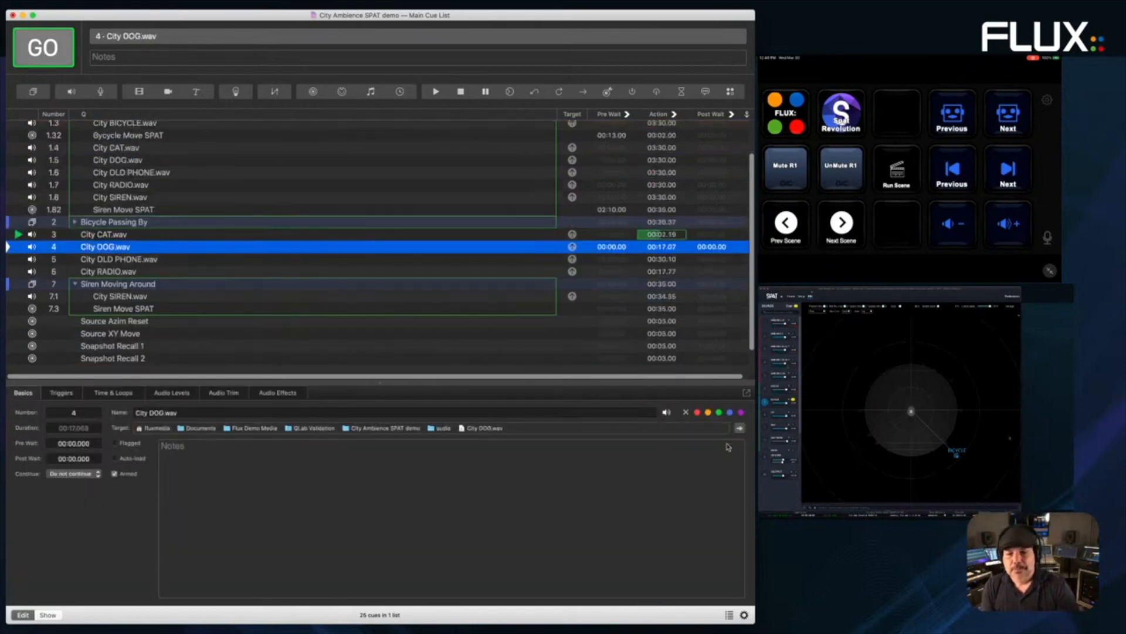
- Start the City DOG.wav and City OLD PHONE.wav cues
left_click(104, 339)
left_click(99, 234)
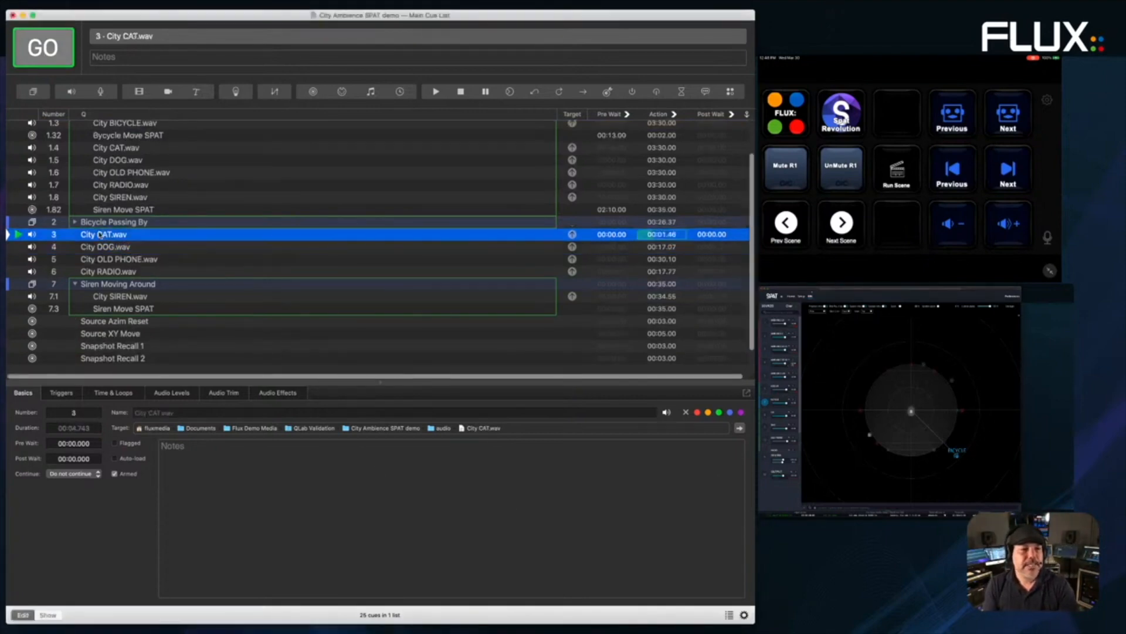
left_click(98, 252)
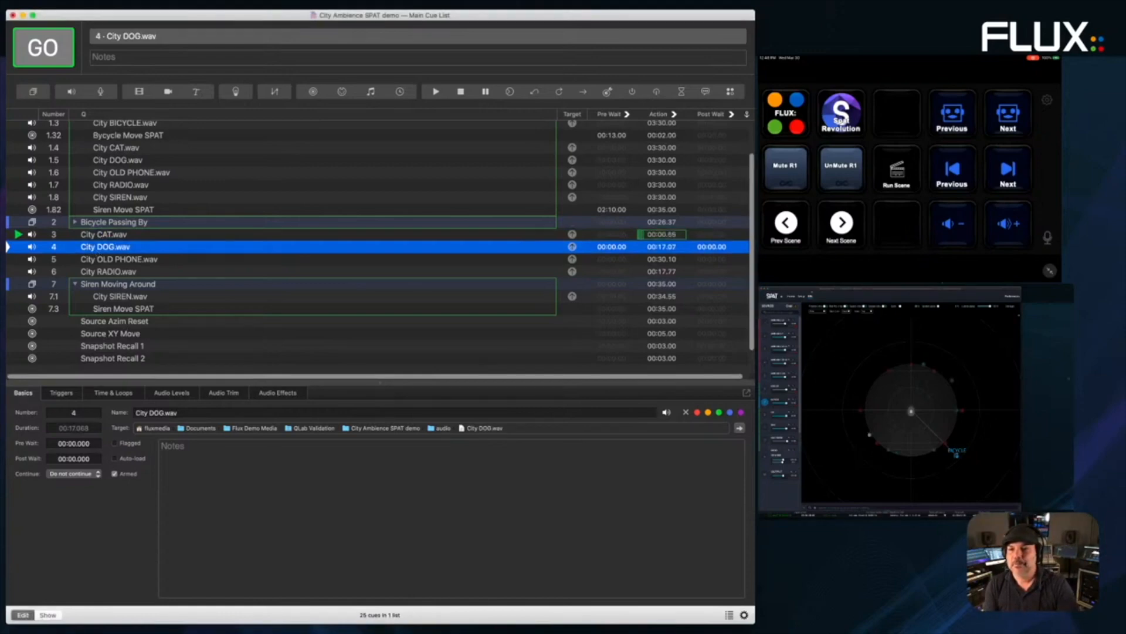
left_click(36, 47)
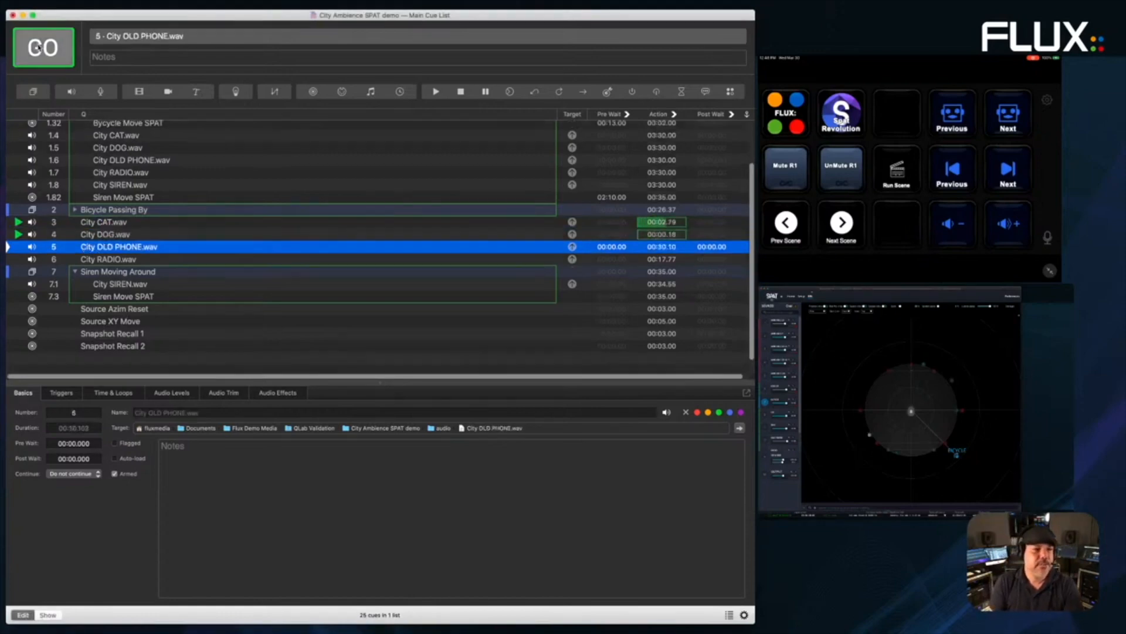
left_click(36, 47)
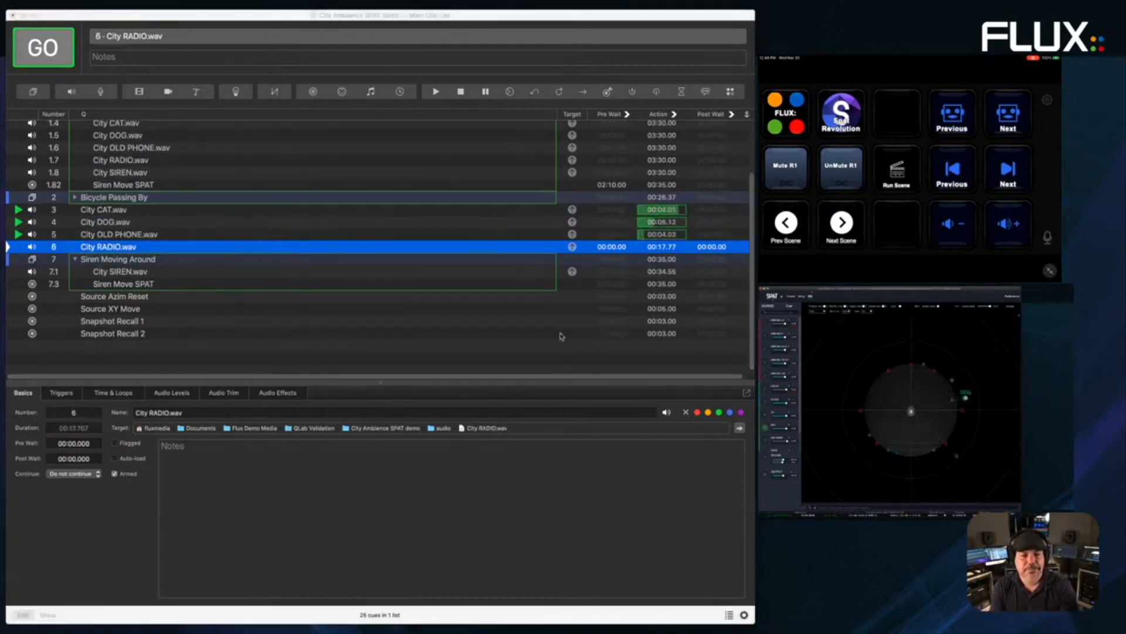
- Fire group cue 7 Siren Moving Around, view cue 7.3's XY path, and show the cue list sidebar
left_click(535, 337)
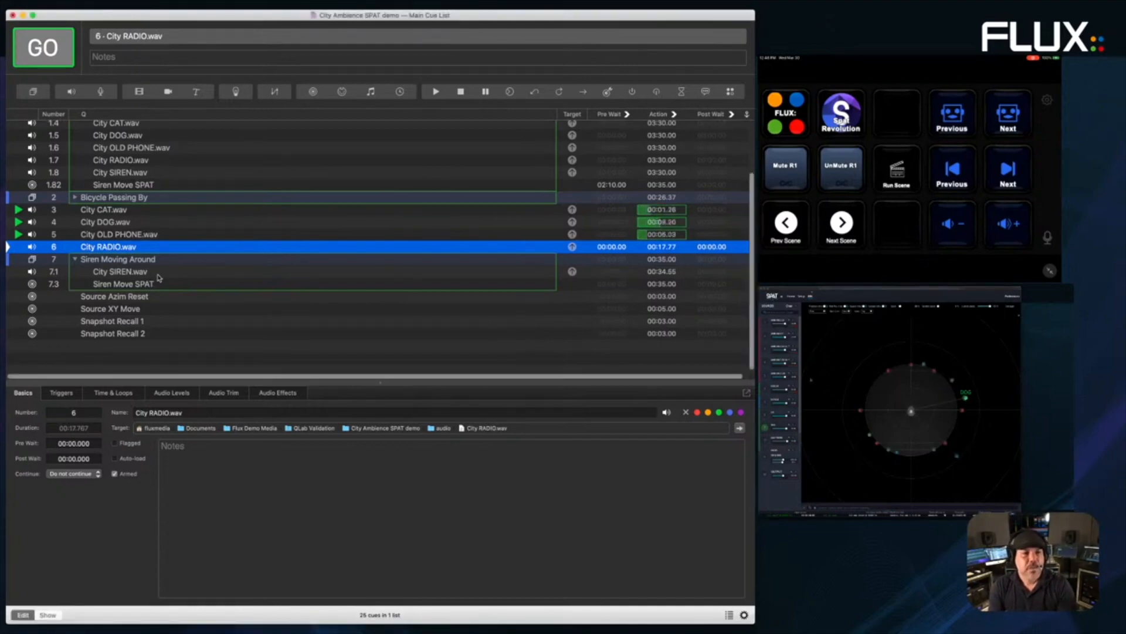
left_click(125, 274)
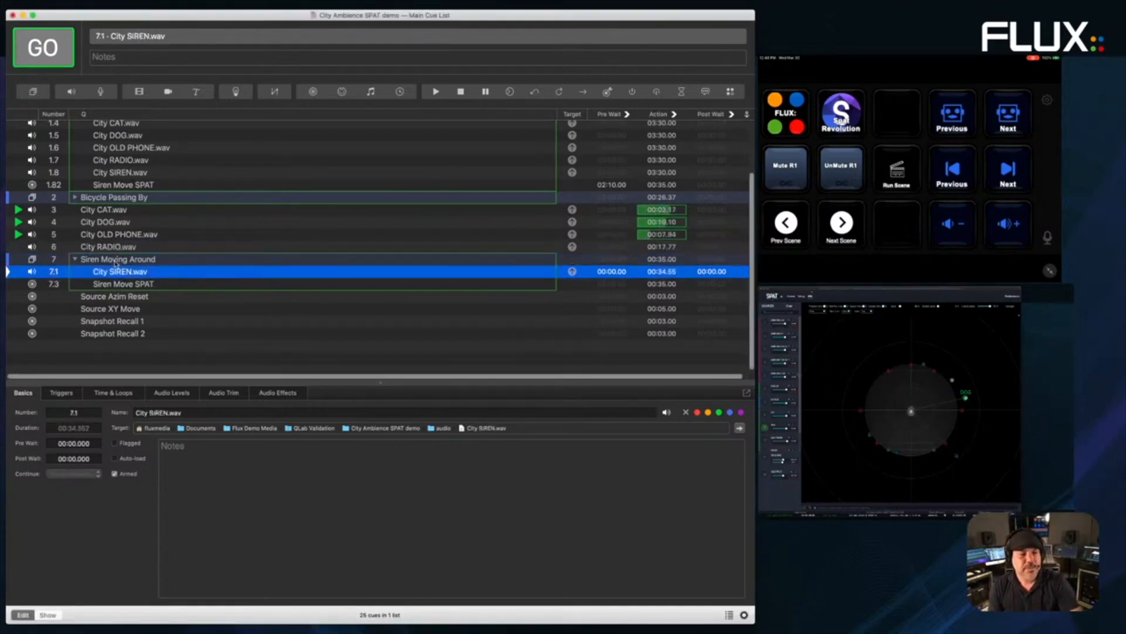
left_click(115, 260)
key("space")
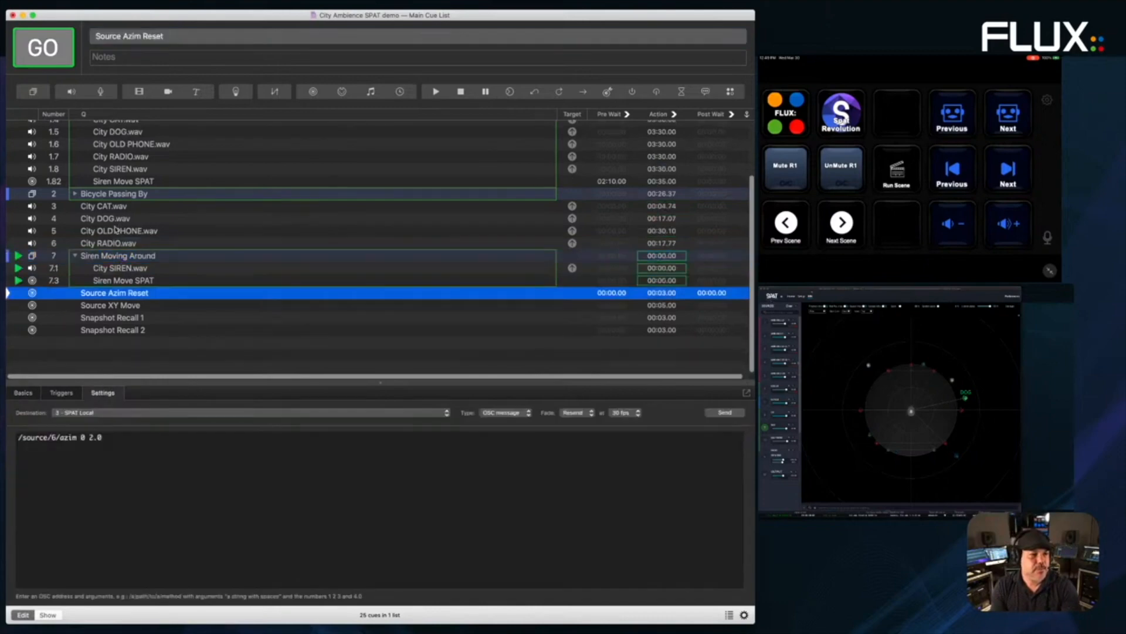
left_click(117, 268)
left_click(124, 280)
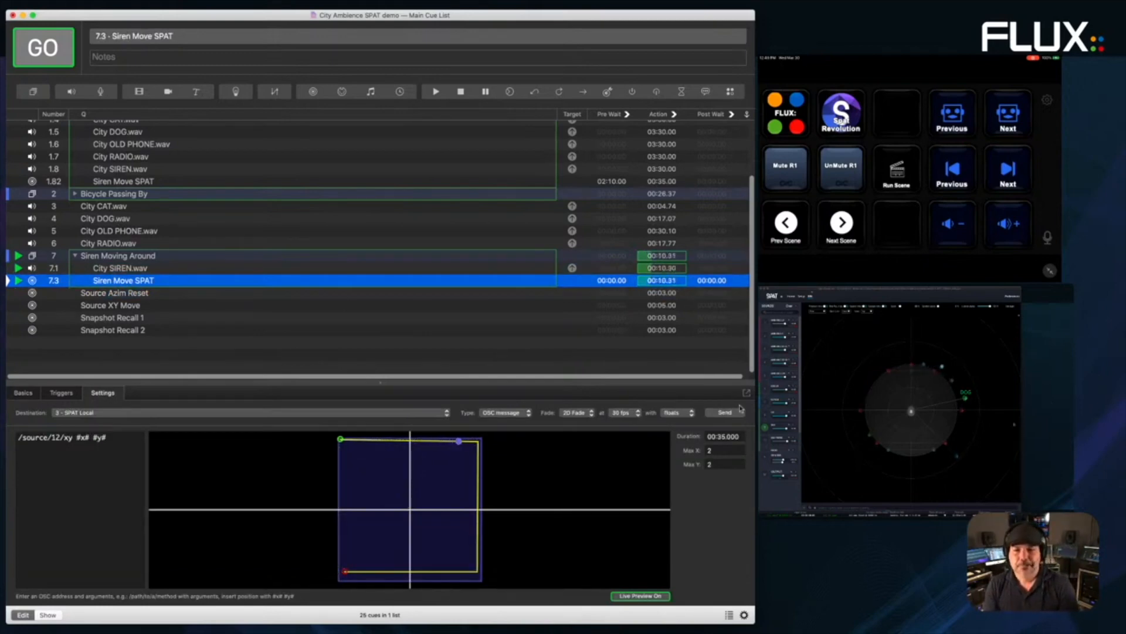
left_click(730, 616)
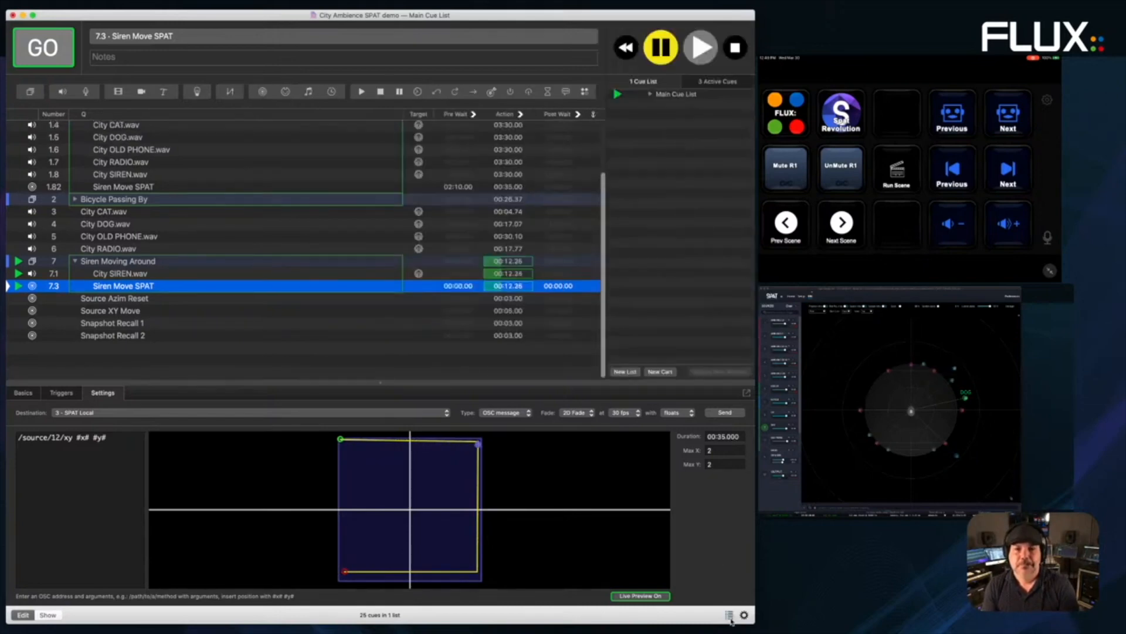
- Expand Main Cue List, inspect its OSC cues, stop the siren, and fire Snapshot Recall 1 and 2
left_click(650, 94)
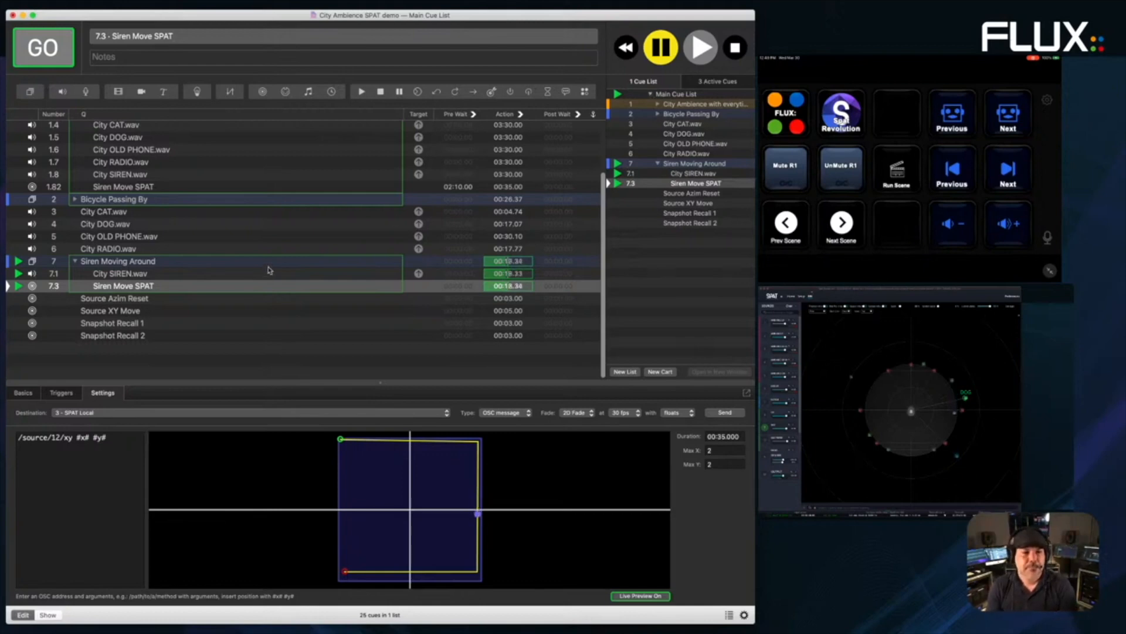
left_click(106, 299)
left_click(109, 311)
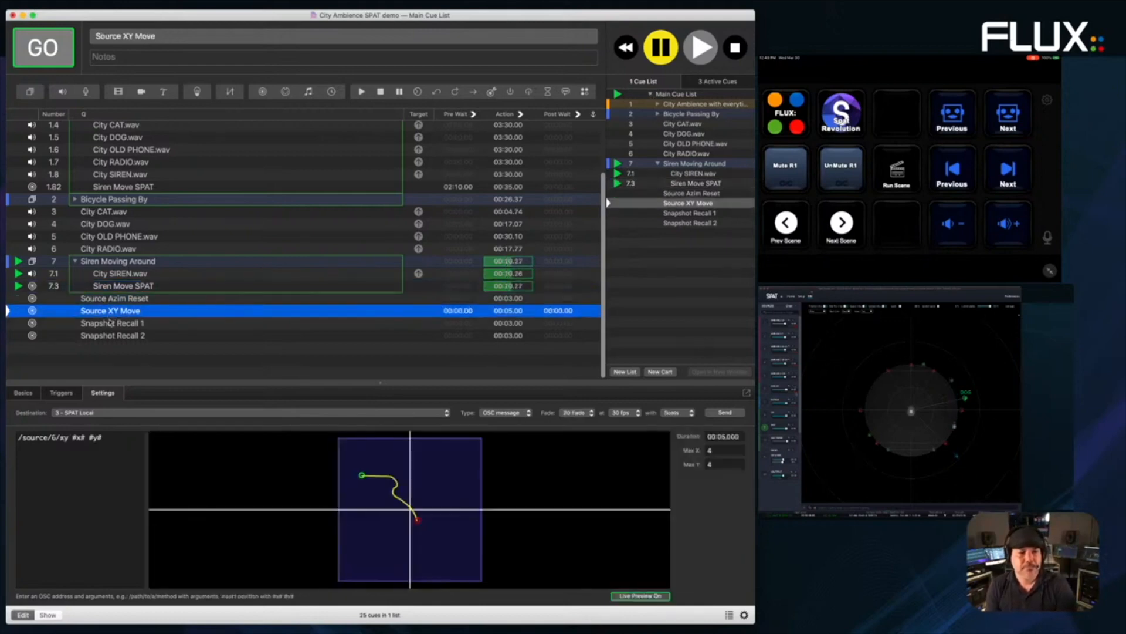
left_click(112, 323)
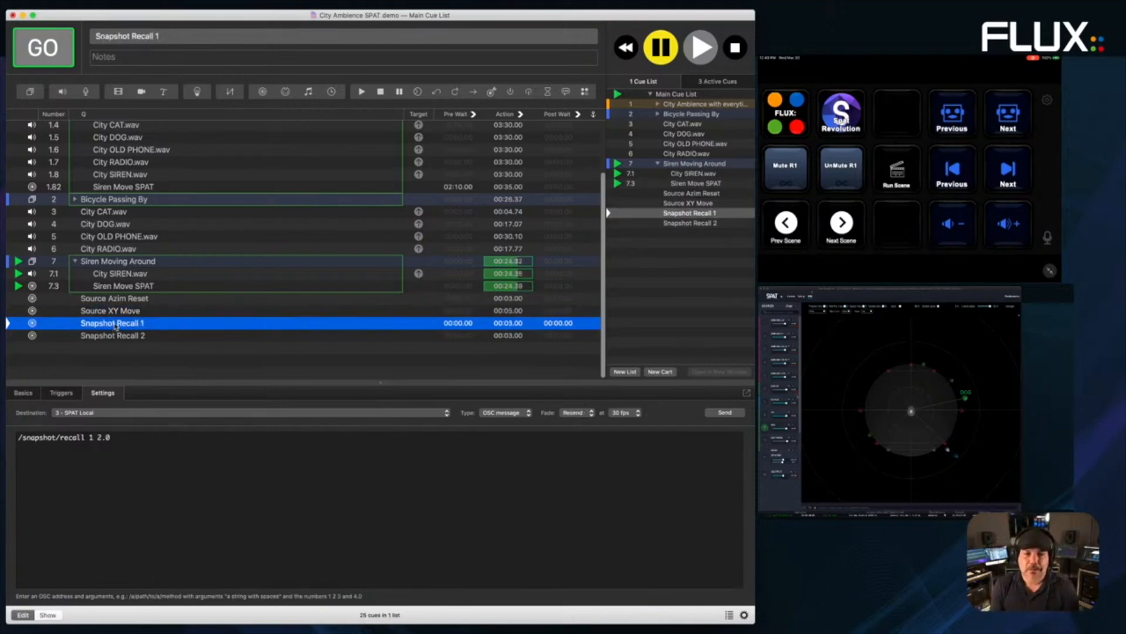
key("Escape")
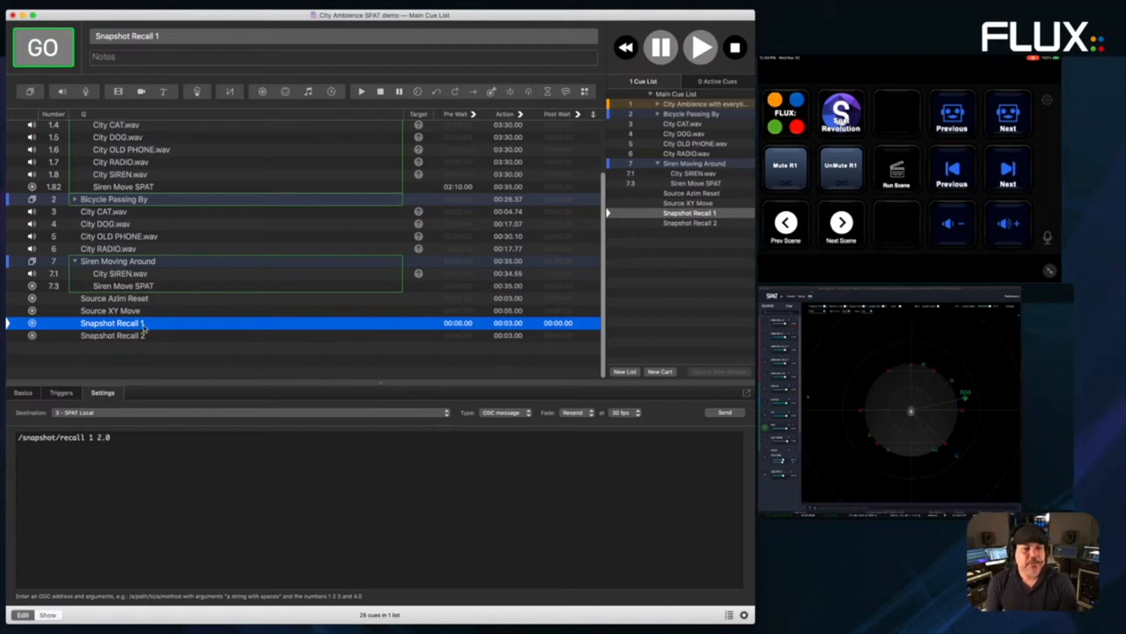
left_click(55, 59)
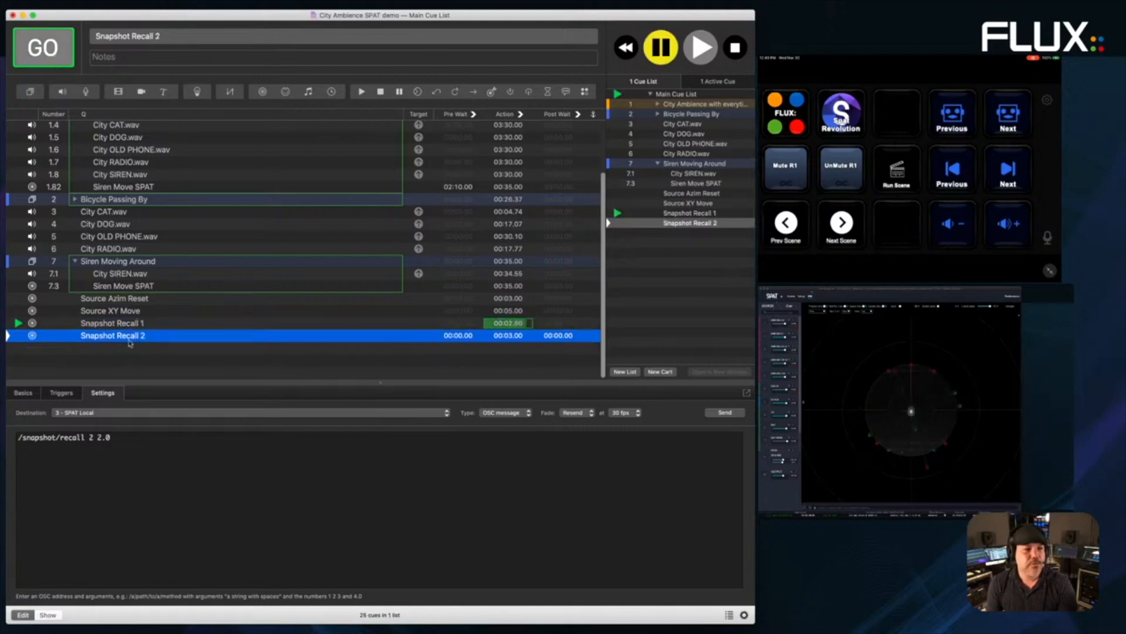
left_click(48, 58)
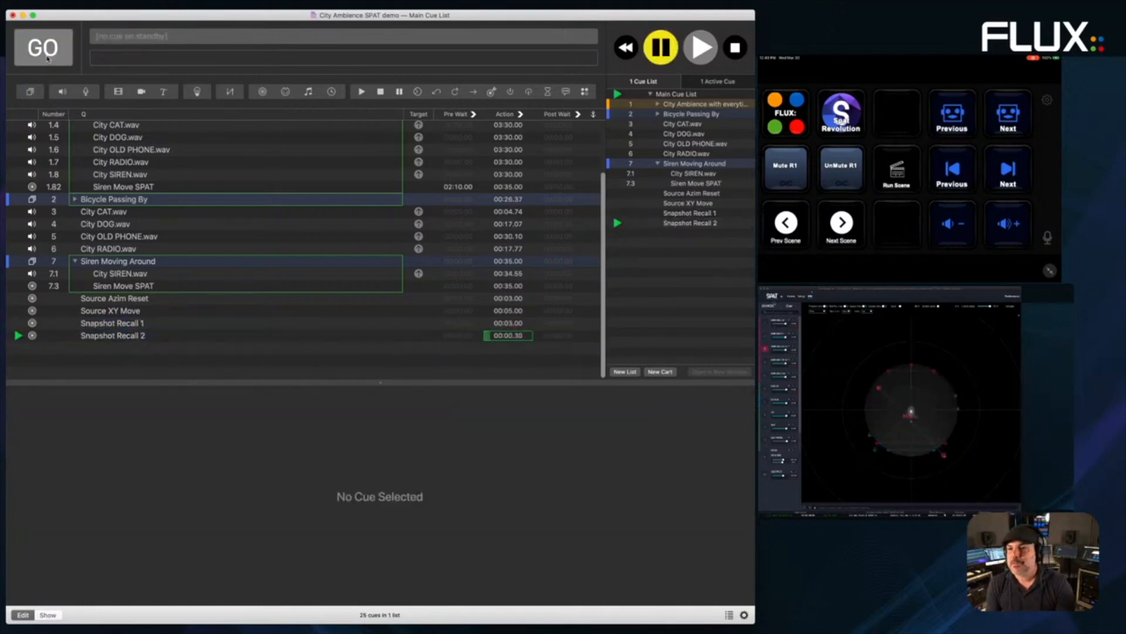
- Review Snapshot Recall 2's OSC message, then open Workspace Settings from the Window menu
left_click(154, 336)
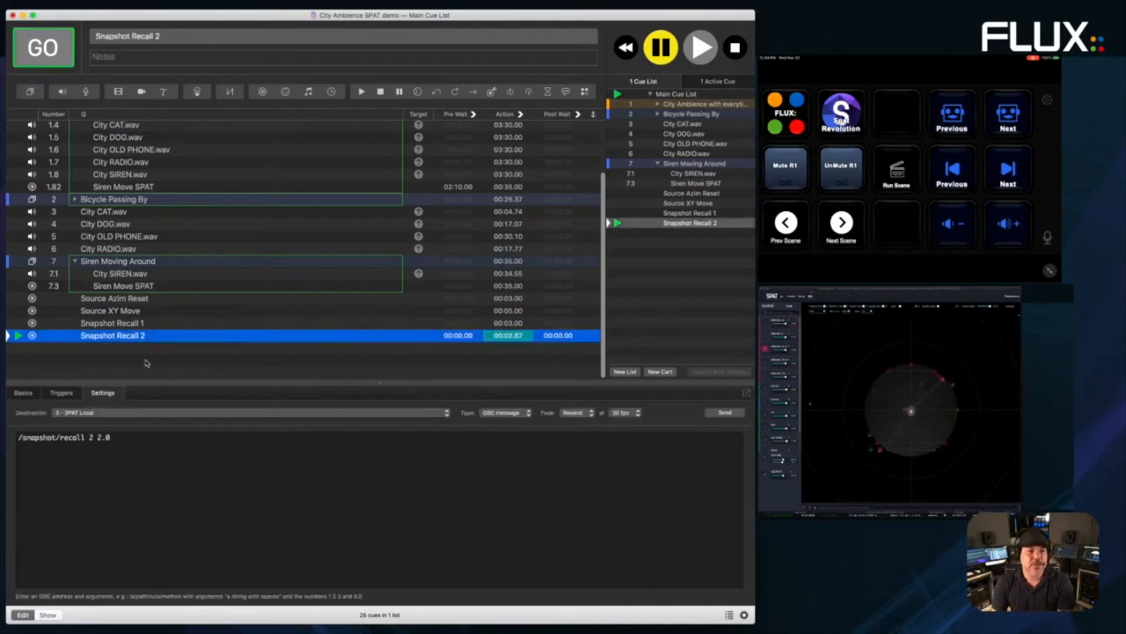
left_click(107, 437)
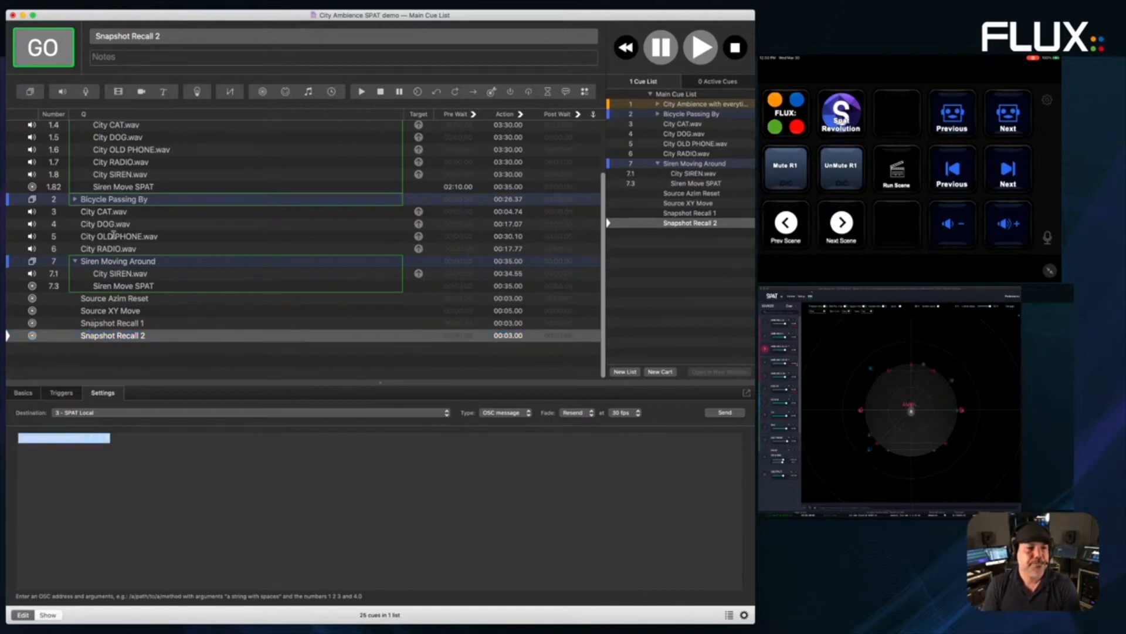
scroll(128, 213, "up", 5)
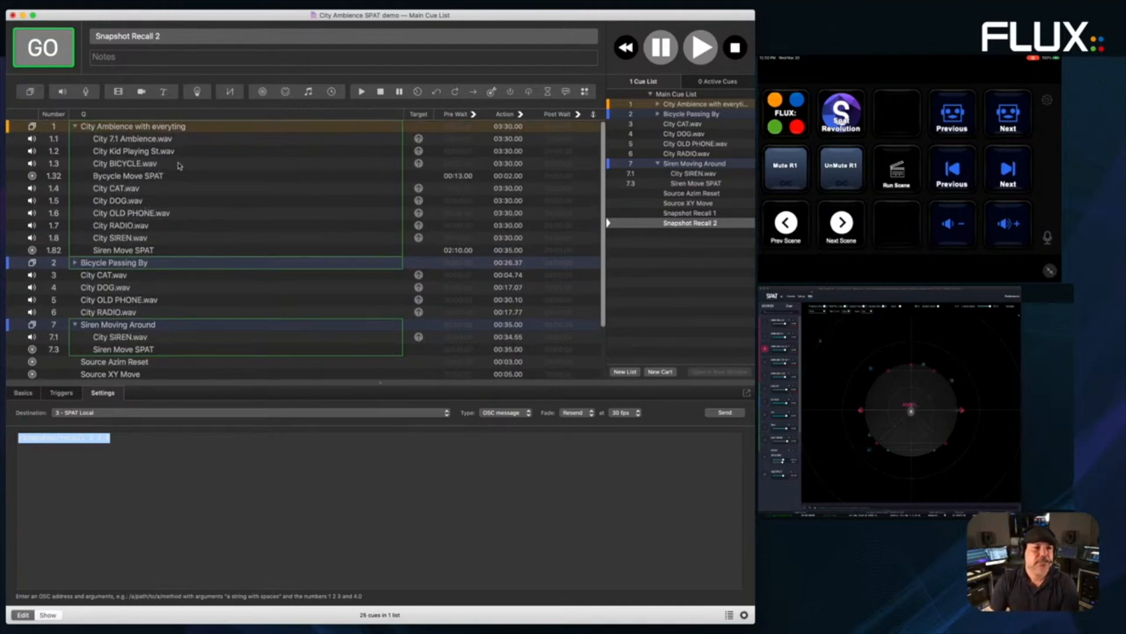
scroll(235, 328, "down", 1)
scroll(174, 181, "up", 1)
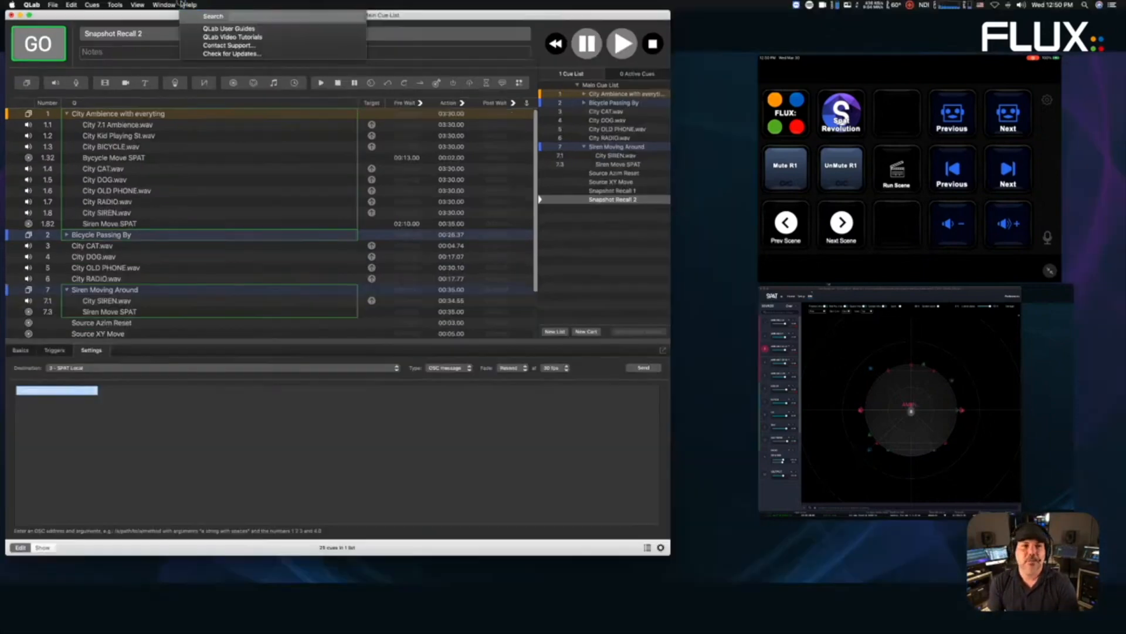
left_click(184, 5)
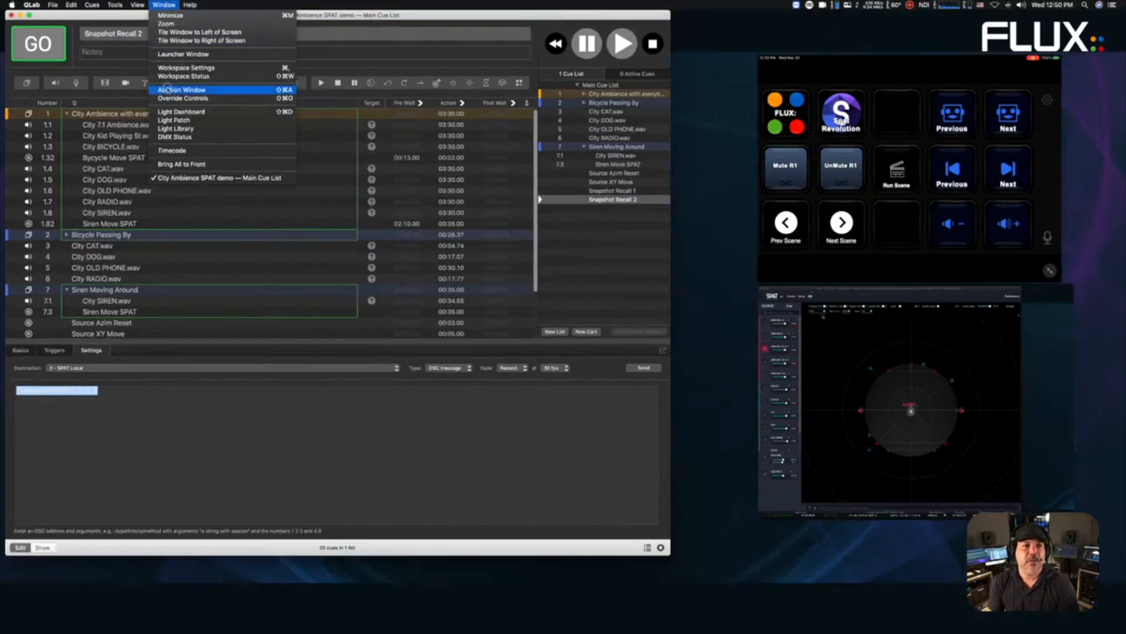
left_click(185, 67)
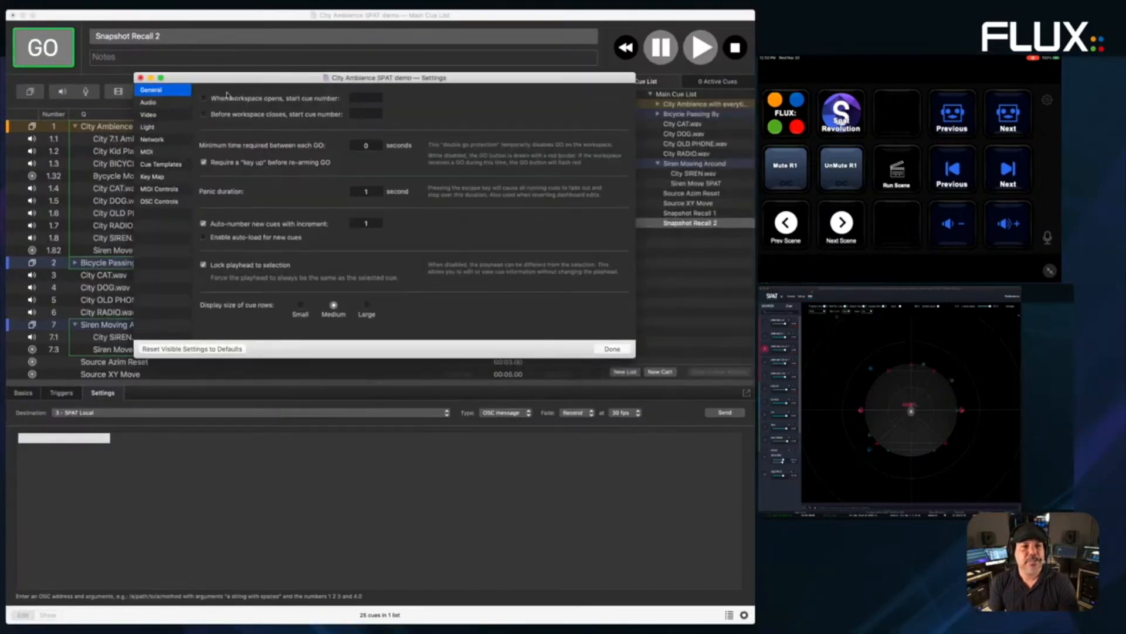
- Check Audio Patch 1's output device list, keep the current device, and close settings
left_click(184, 104)
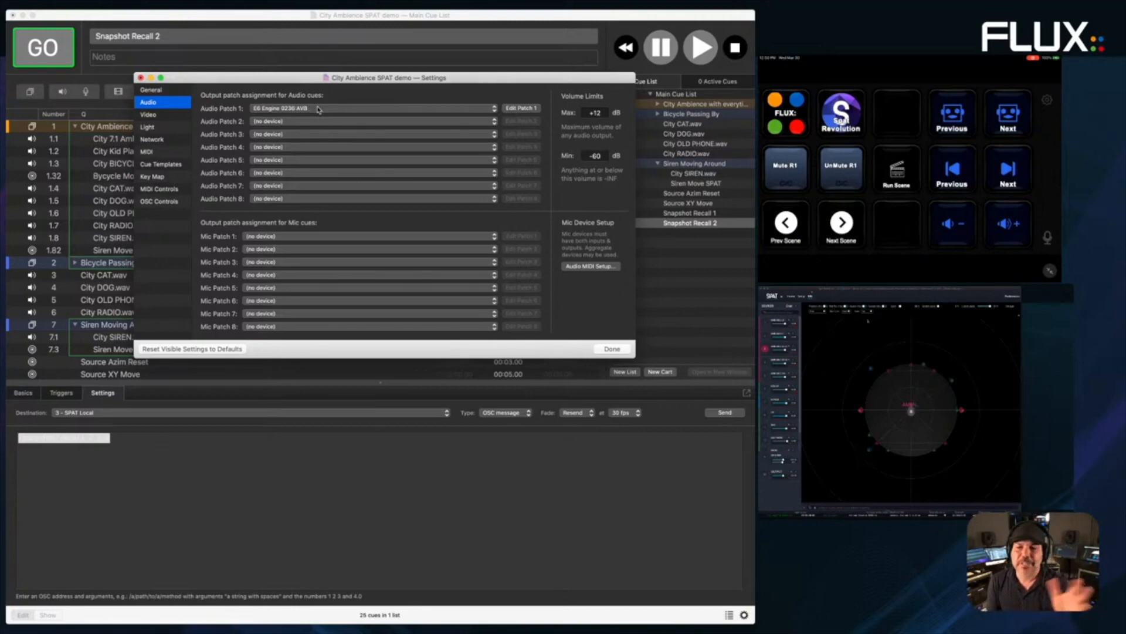
left_click(351, 110)
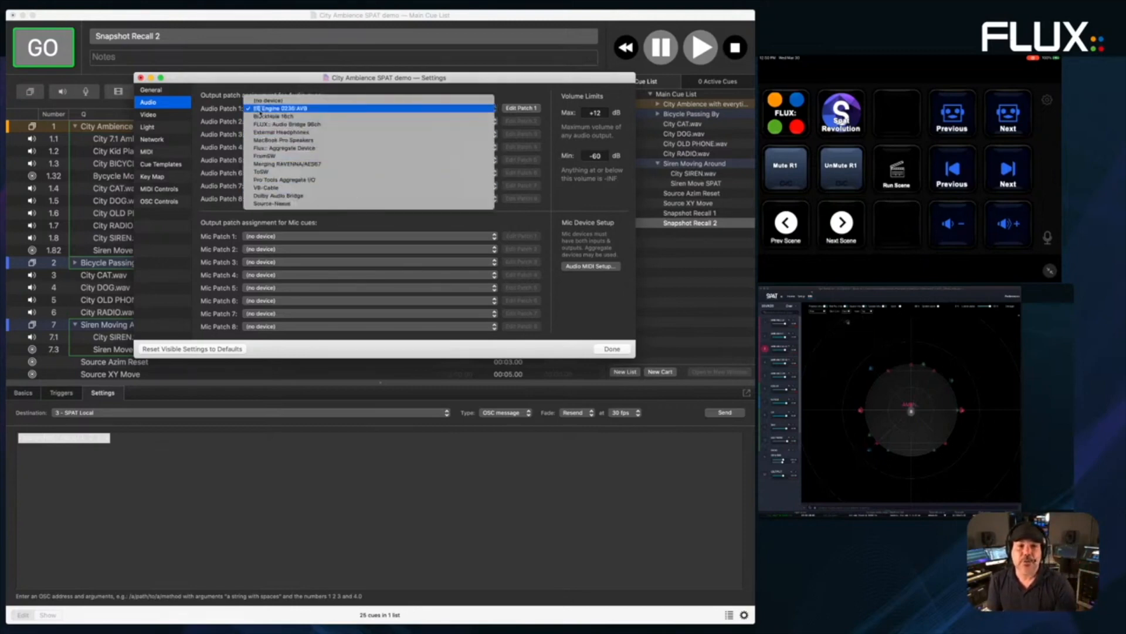
left_click(235, 107)
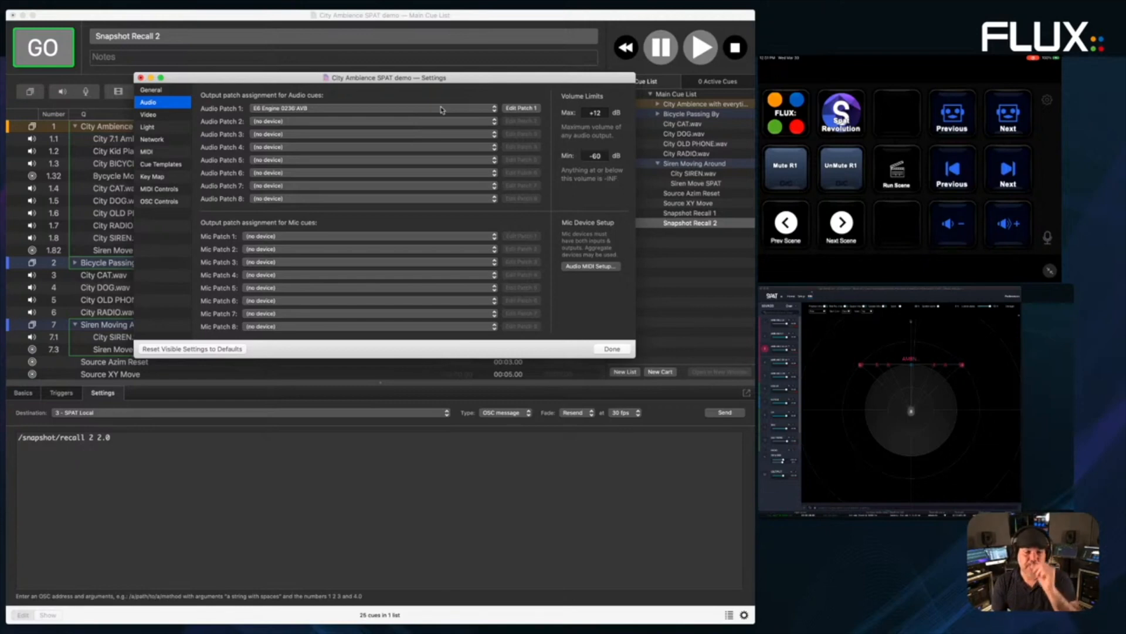
left_click(615, 350)
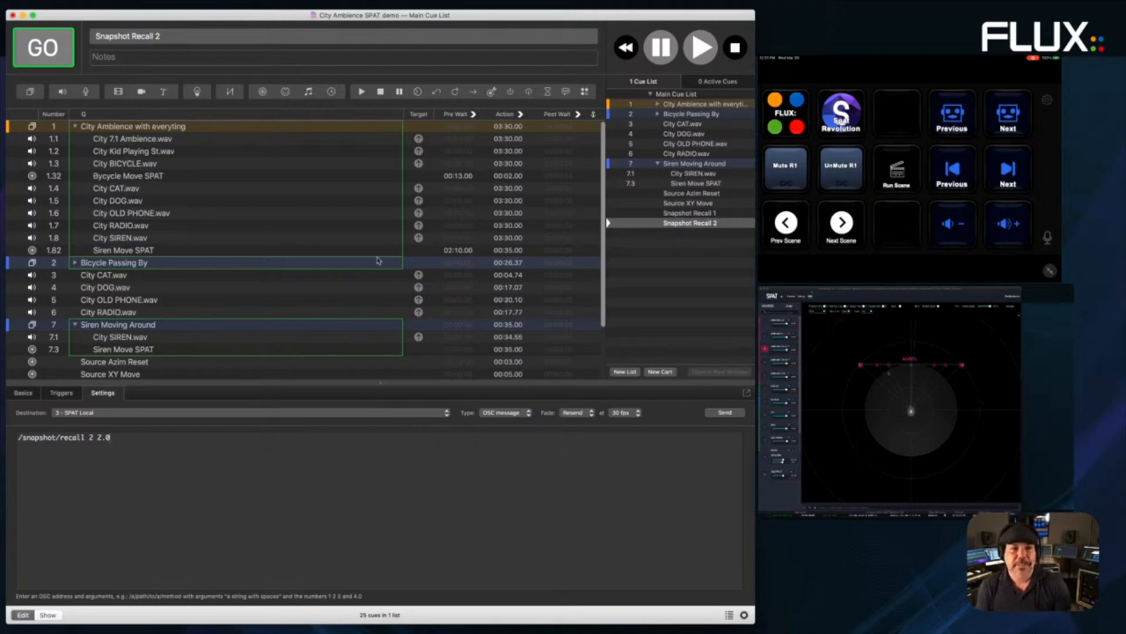
- Reopen Workspace Settings on the Network page showing SPAT Network and SPAT Local patches
left_click(164, 5)
left_click(170, 69)
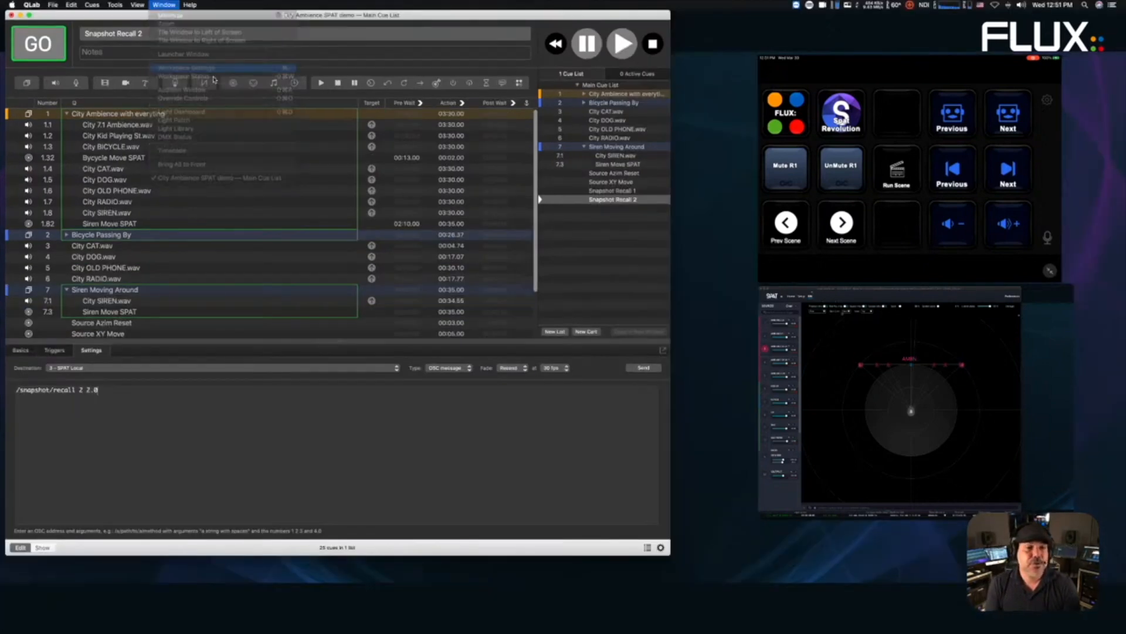
left_click(160, 140)
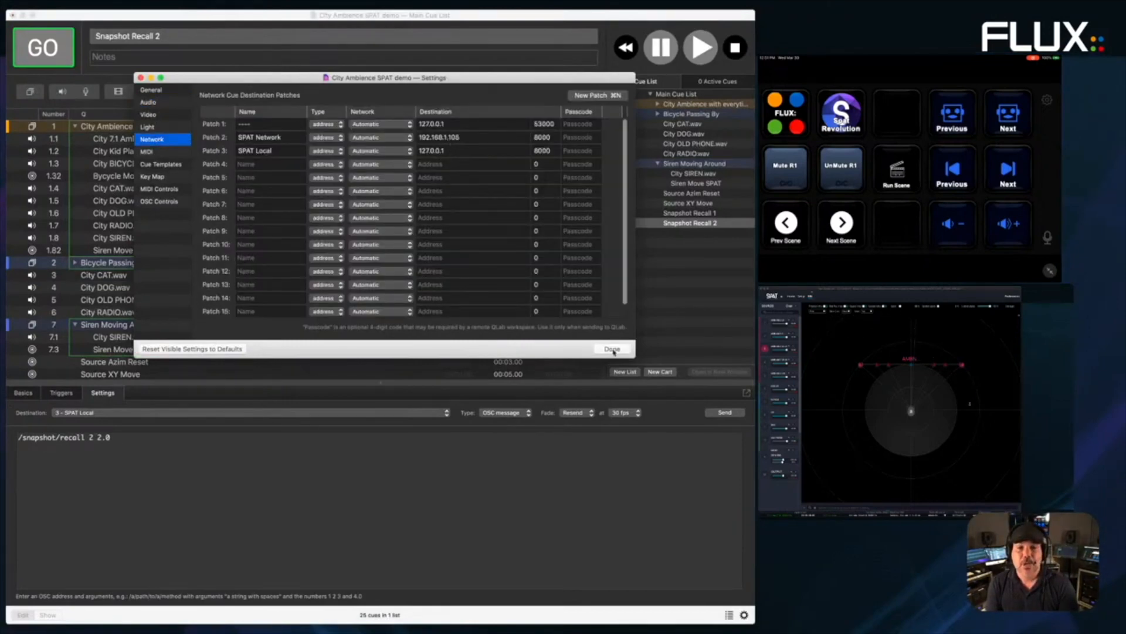
- Set cue 7.3 Siren Move SPAT's destination to 2 - SPAT Network and run it
left_click(612, 349)
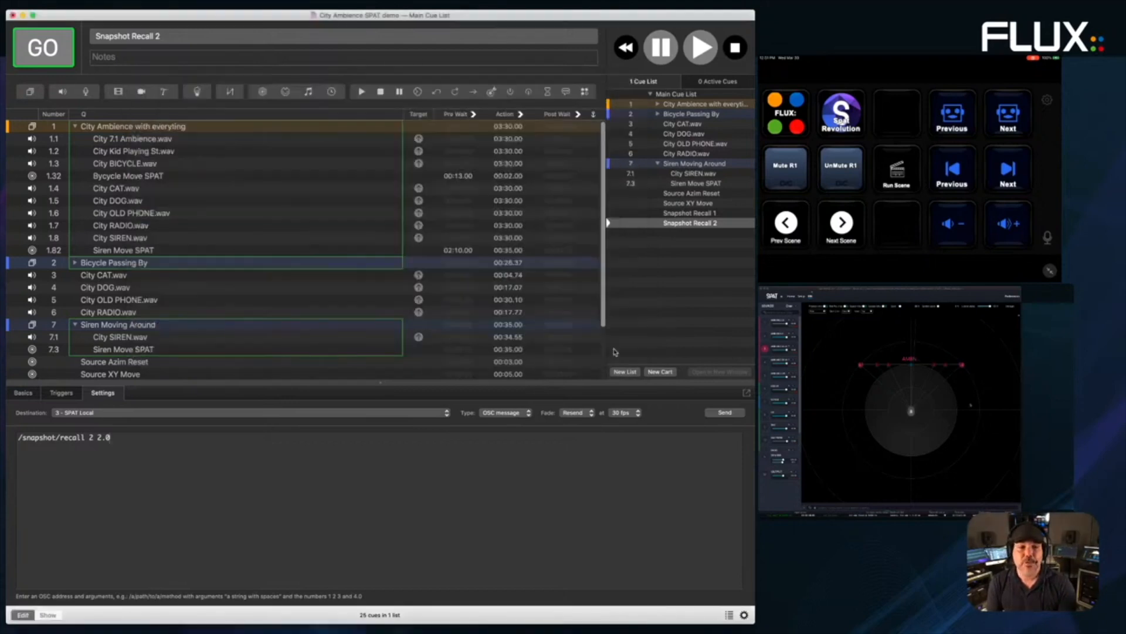
left_click(129, 326)
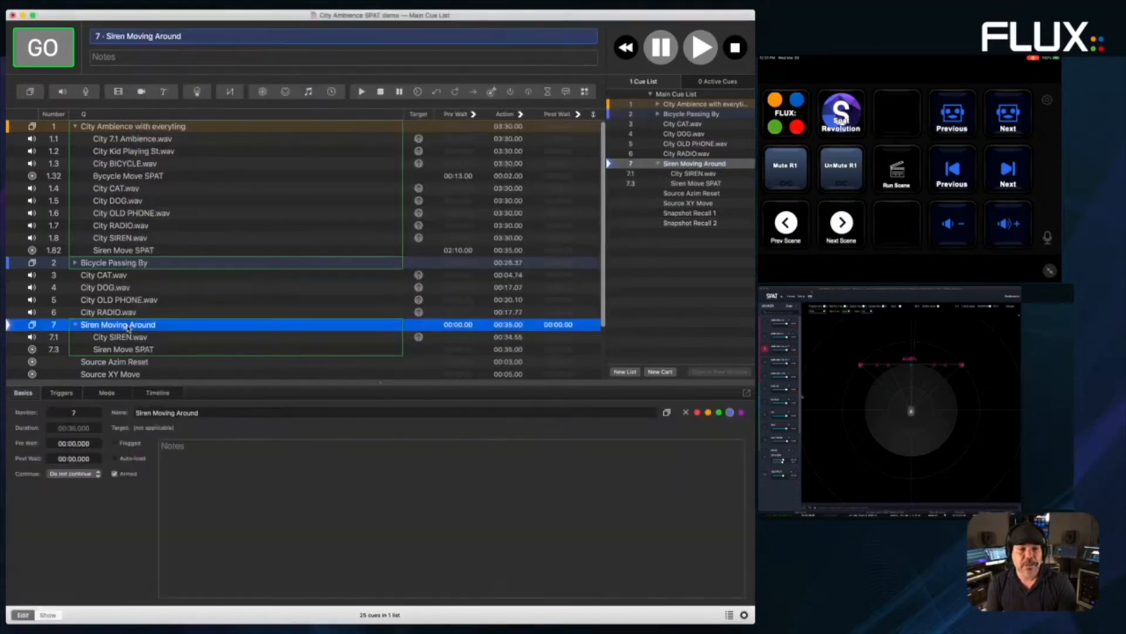
key("Down")
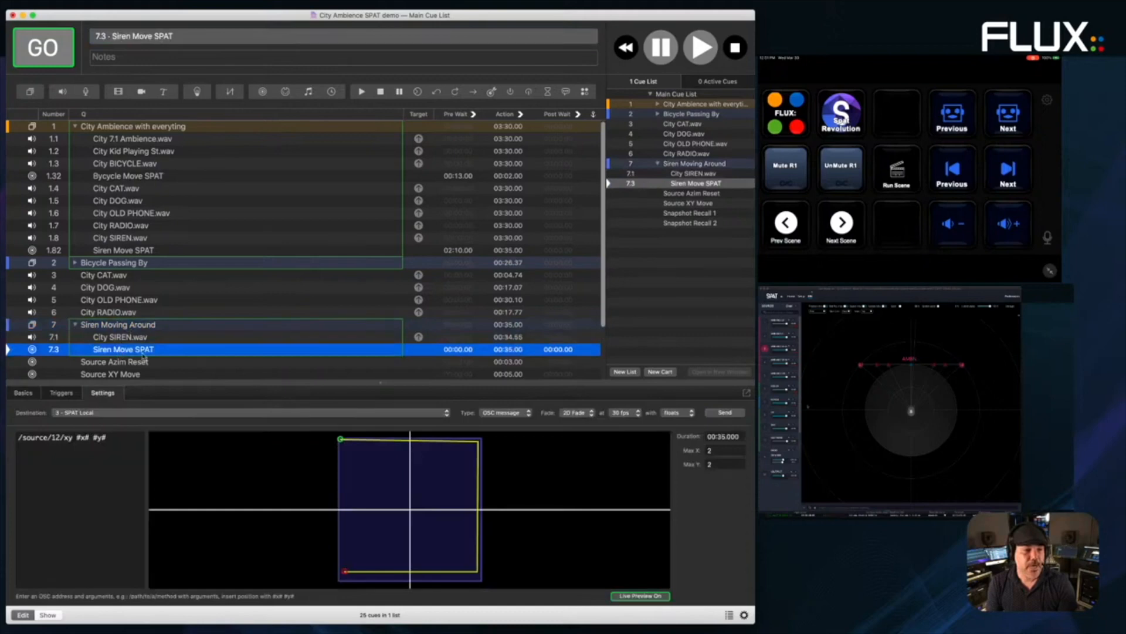
left_click(113, 413)
left_click(115, 404)
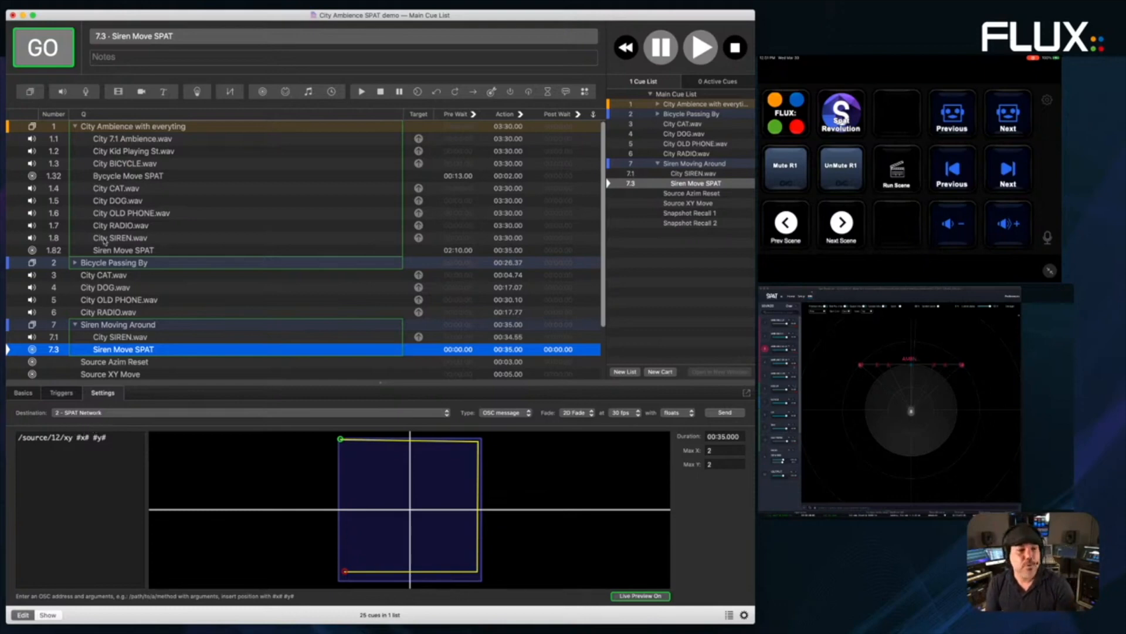
key("space")
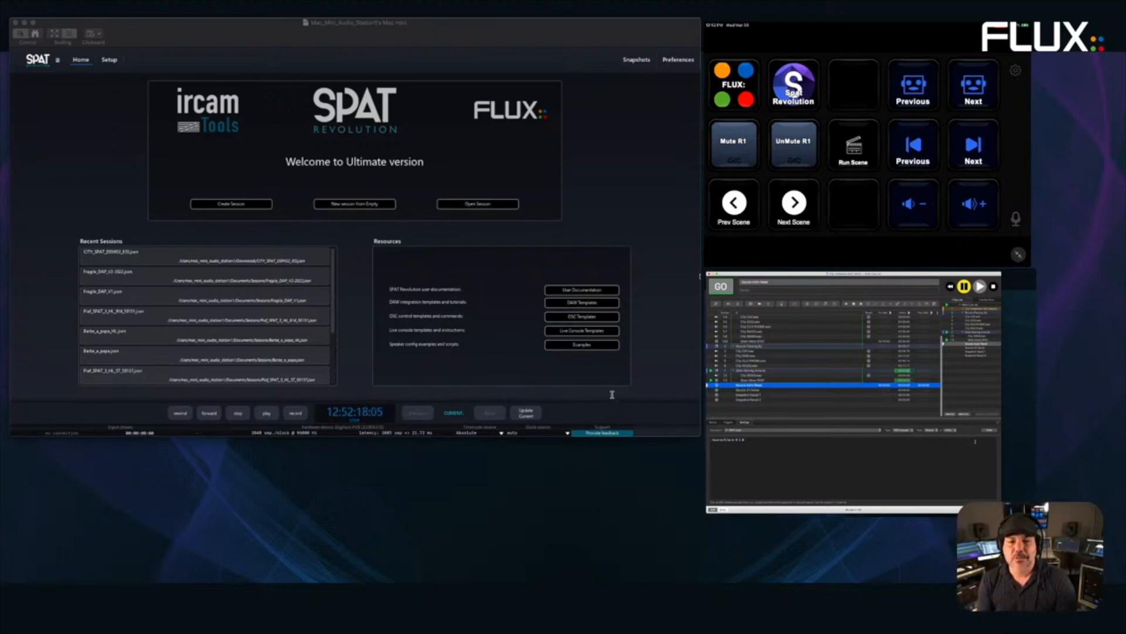
- Reopen the city SPAT demo session and marquee-select all twelve input nodes in the Setup graph
left_click(705, 534)
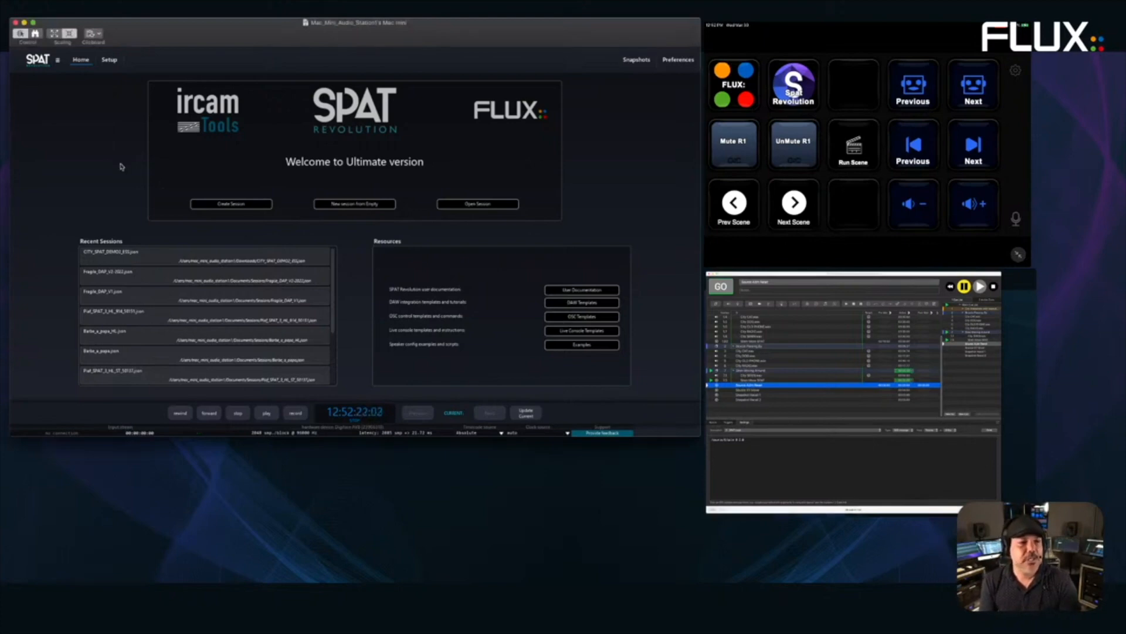
double_click(123, 258)
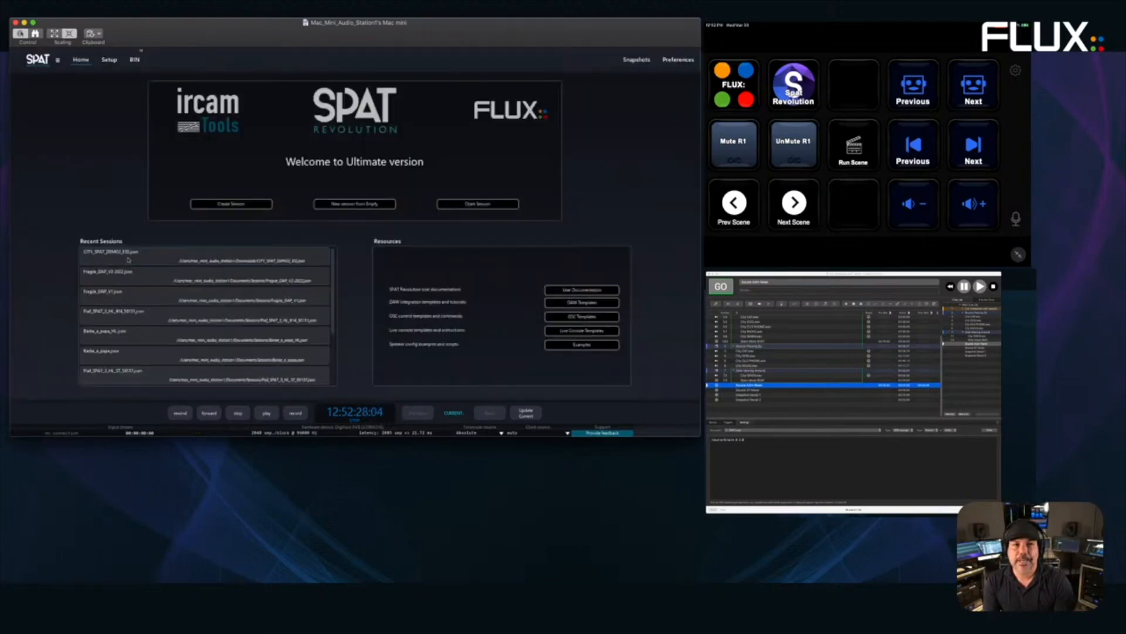
left_click(109, 59)
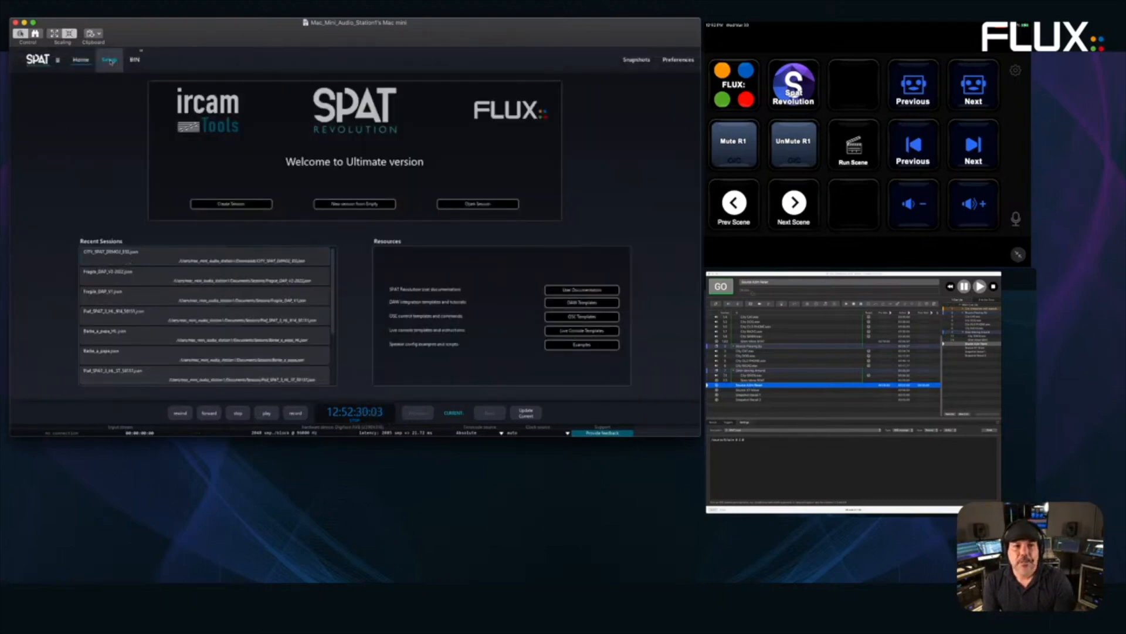
left_click_drag(90, 106, 502, 109)
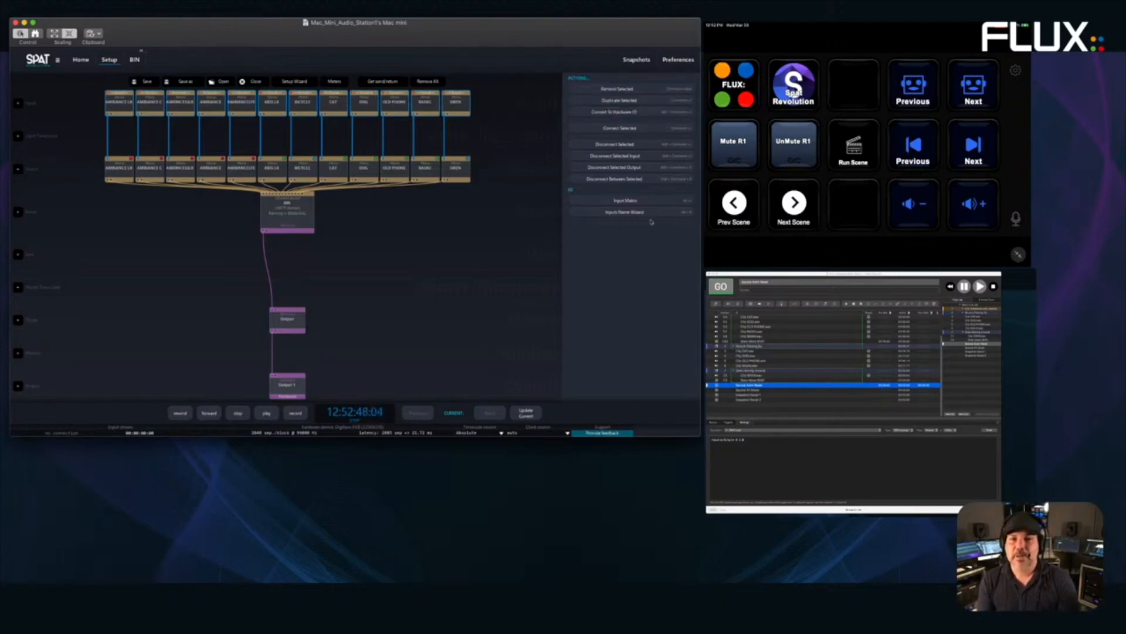
- Set a diagonal in the Input Matrix so each input source gets its own consecutive channel
left_click(626, 201)
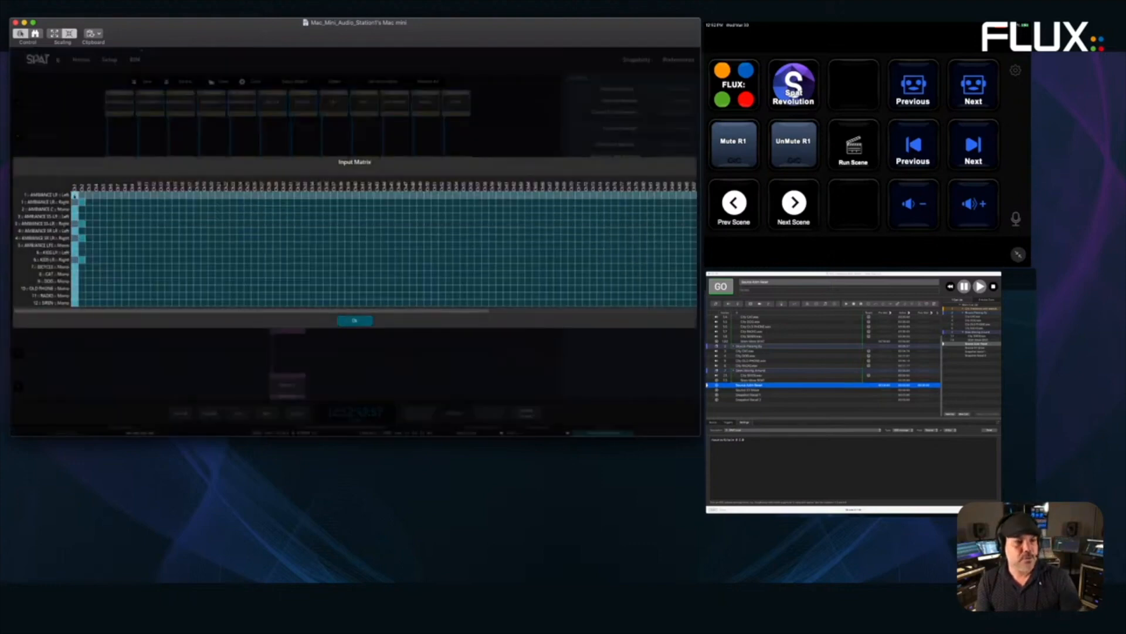
left_click(75, 196)
left_click(89, 210, "shift")
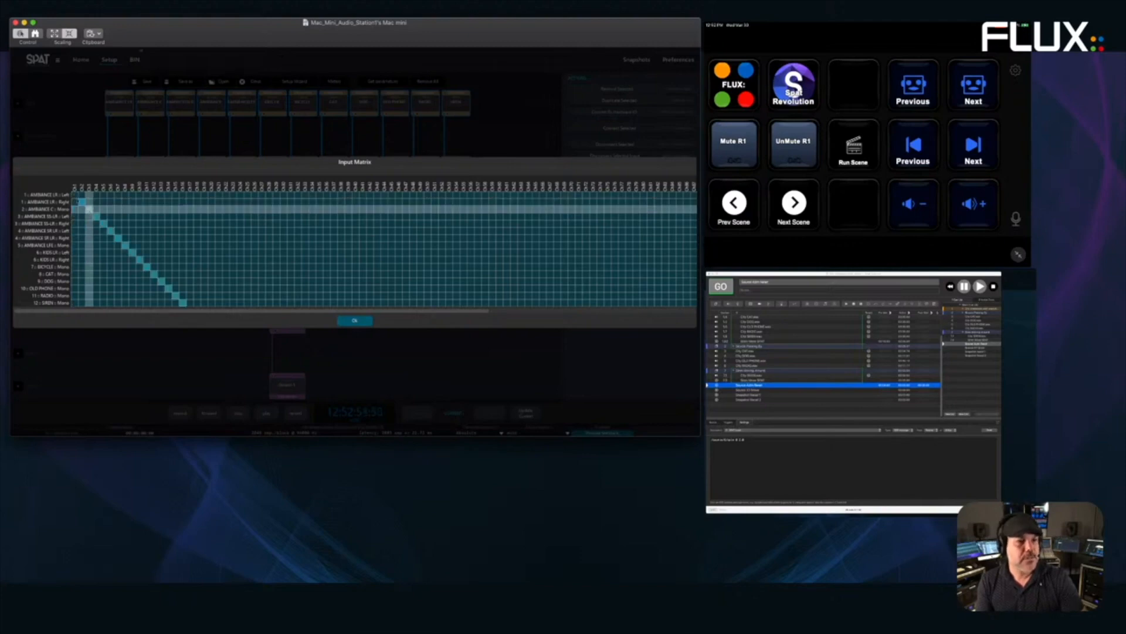
left_click(75, 196)
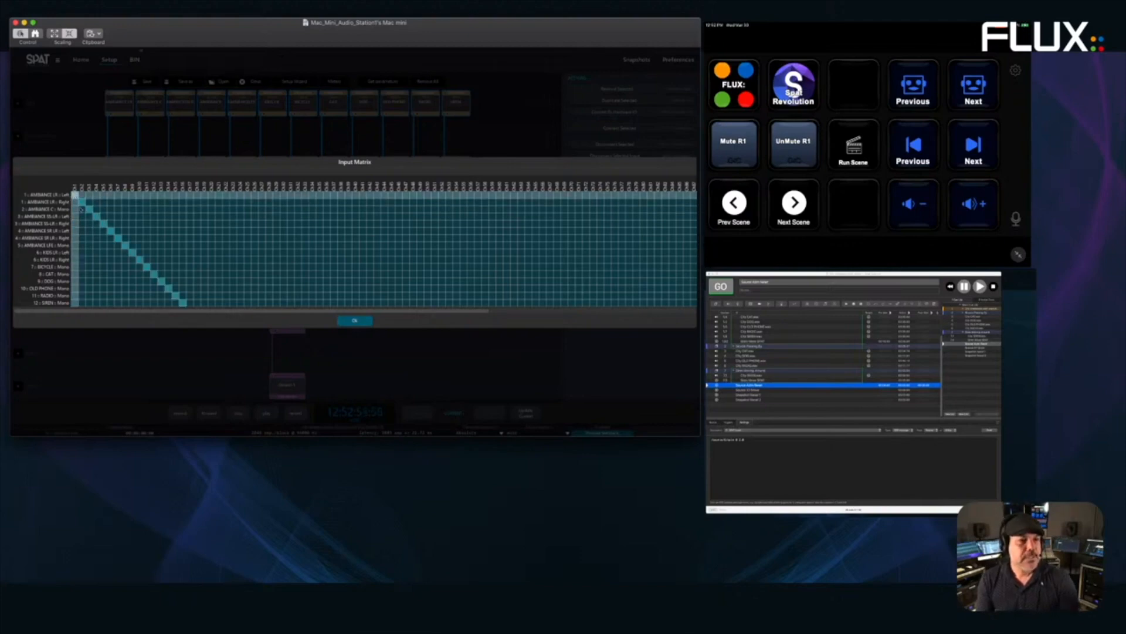
left_click(354, 320)
- Start the City Ambiance cue playing in QLab
left_click(299, 218)
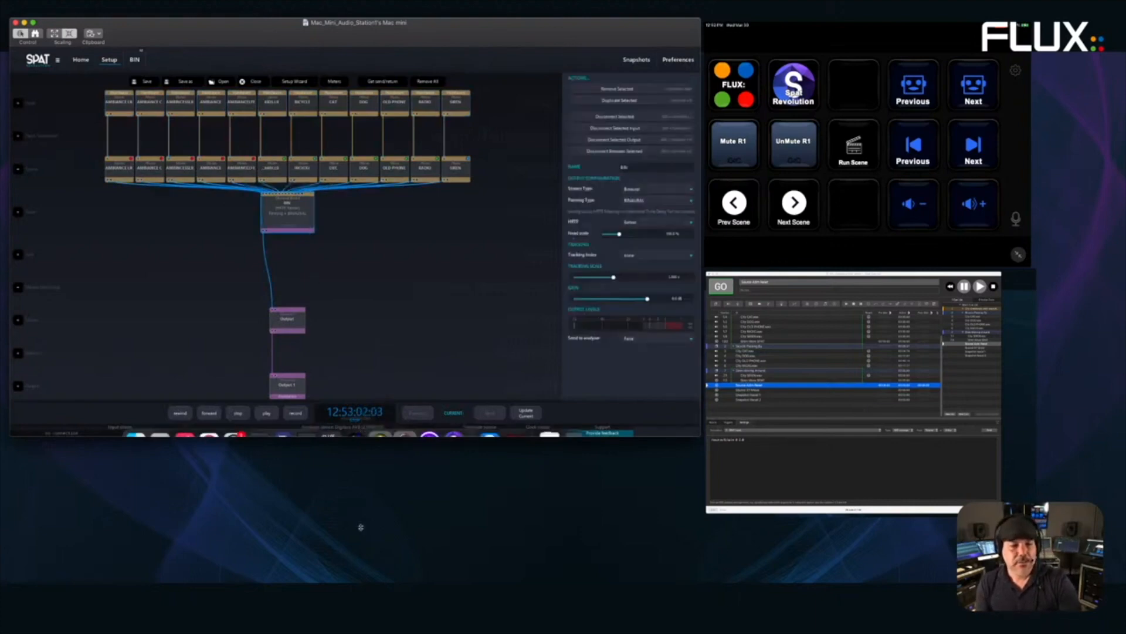
left_click(363, 503)
scroll(770, 360, "up", 4)
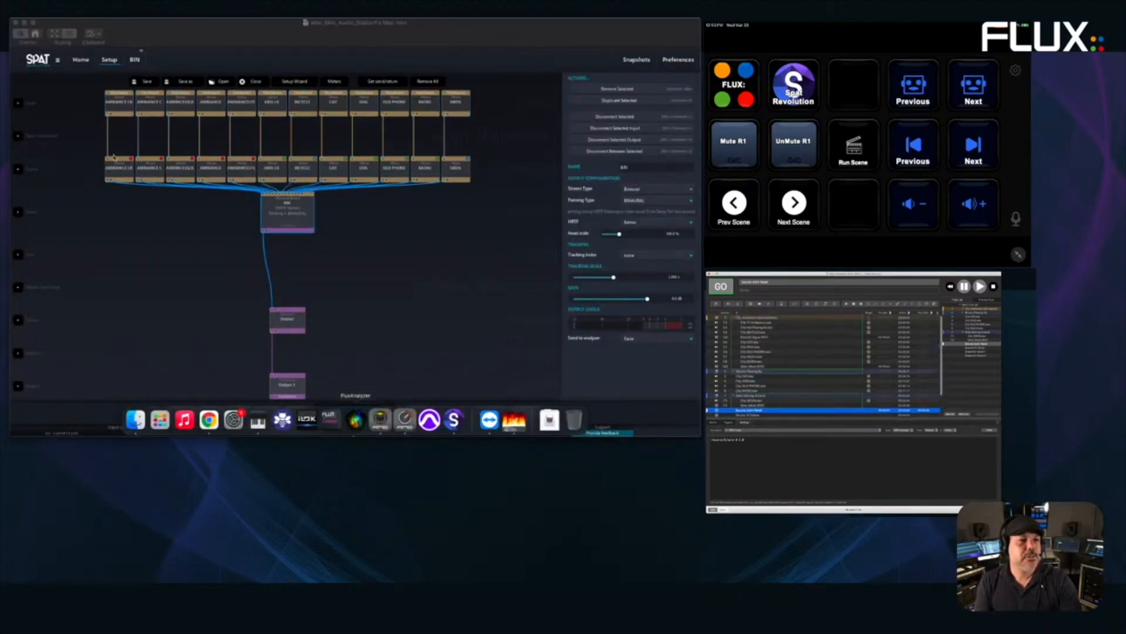
left_click(759, 317)
key("space")
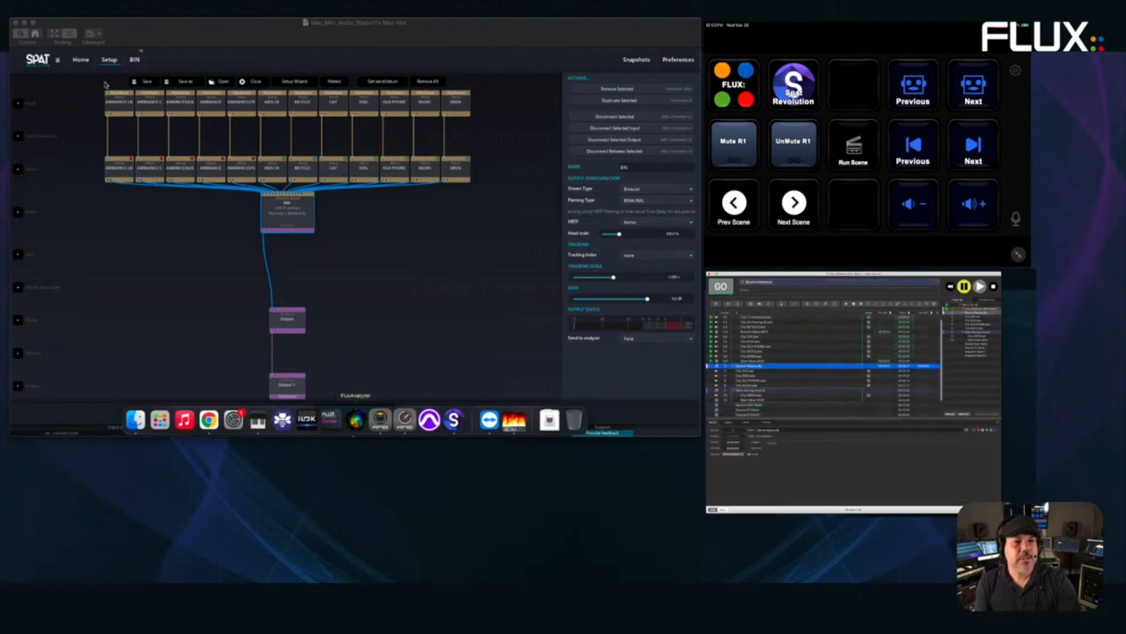
left_click(267, 260)
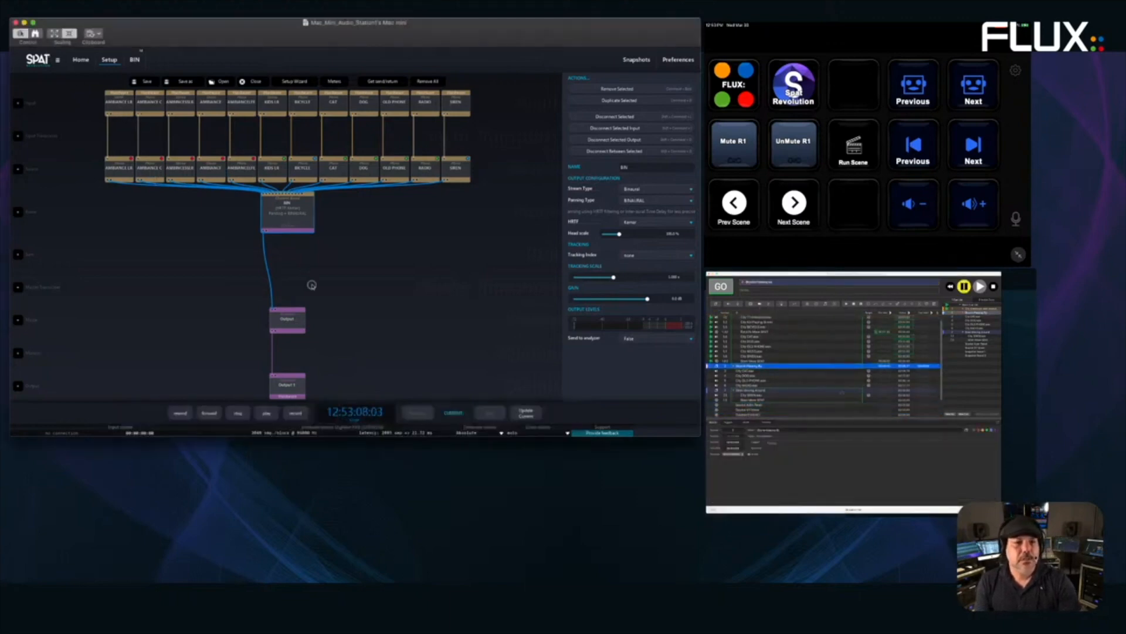
- Inspect the AMBIANCE LR, C and SS-LR inputs and the BIN output, then open Preferences
left_click(120, 108)
left_click(150, 108)
left_click(181, 108)
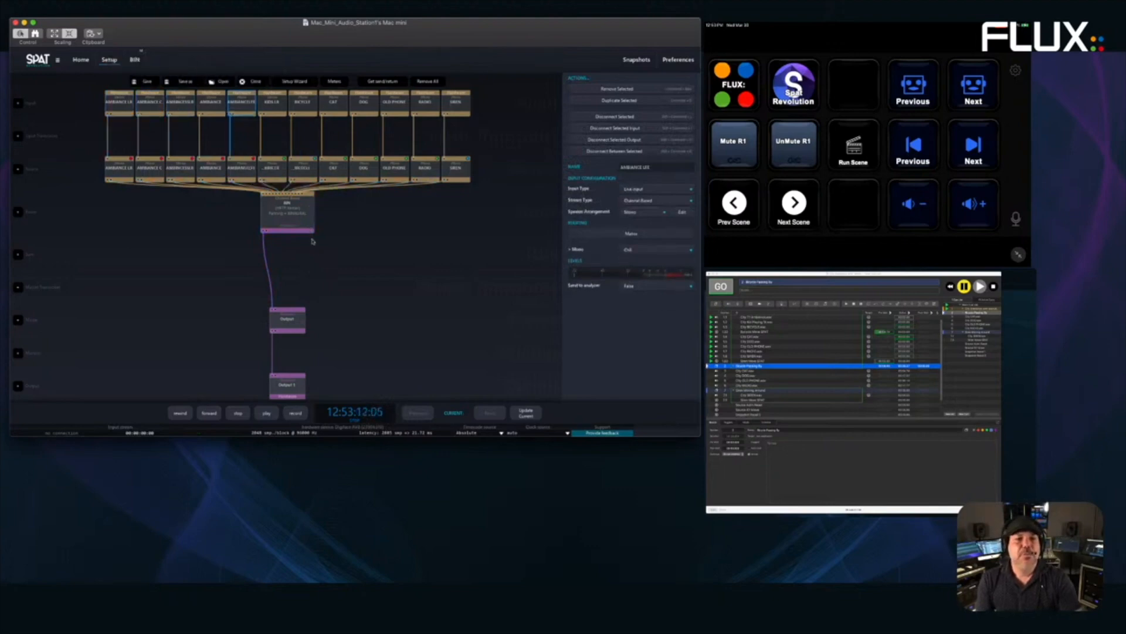
left_click(289, 215)
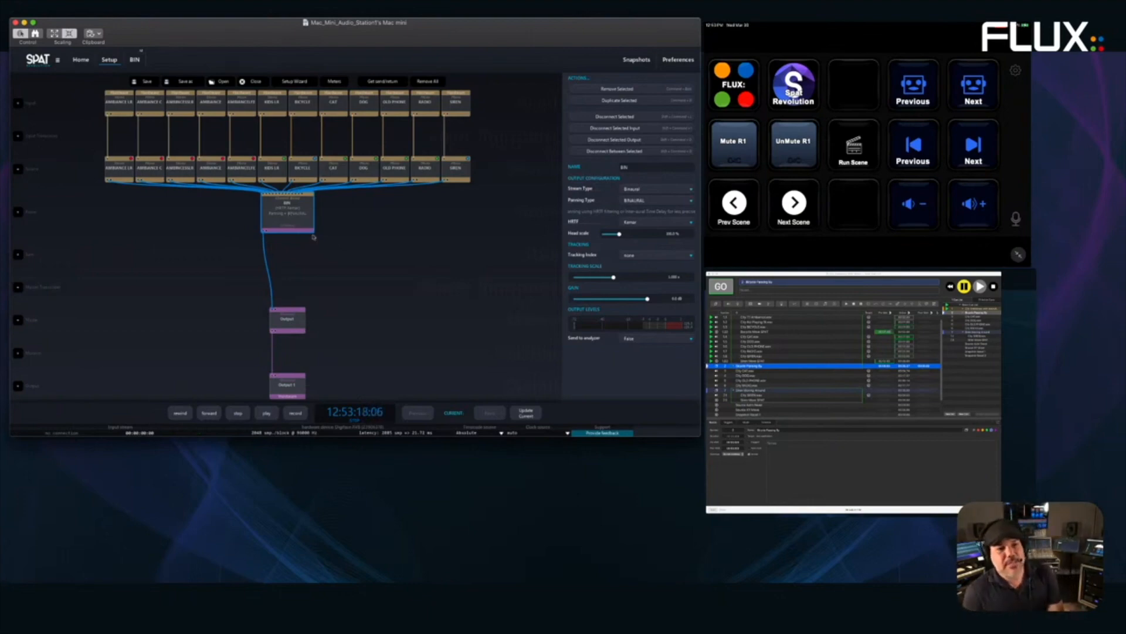
left_click(70, 98)
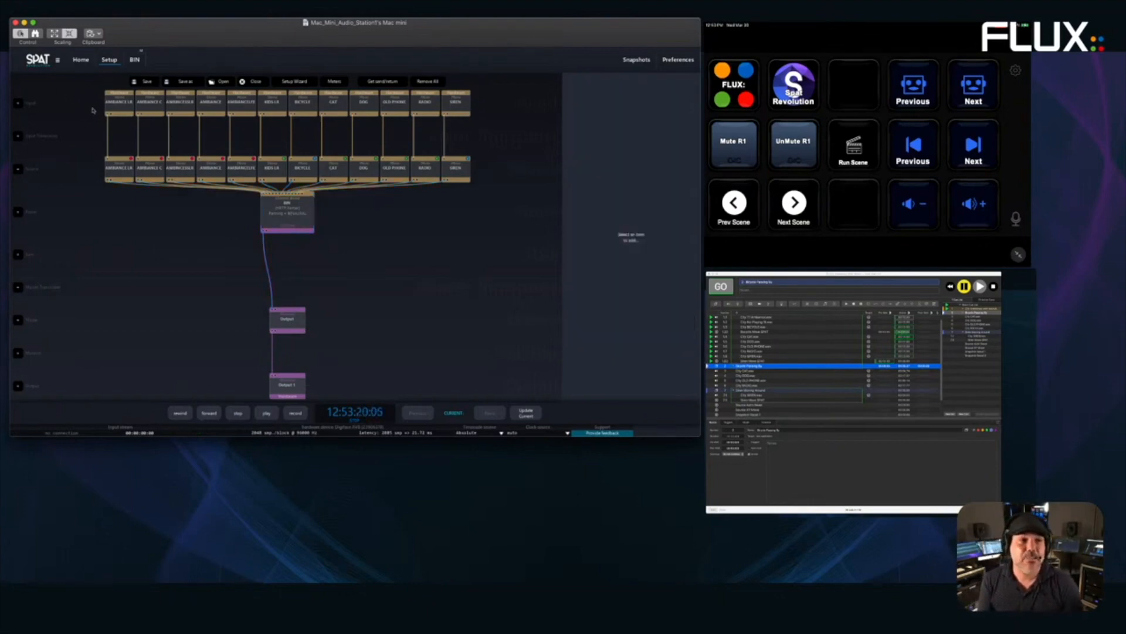
left_click(115, 102)
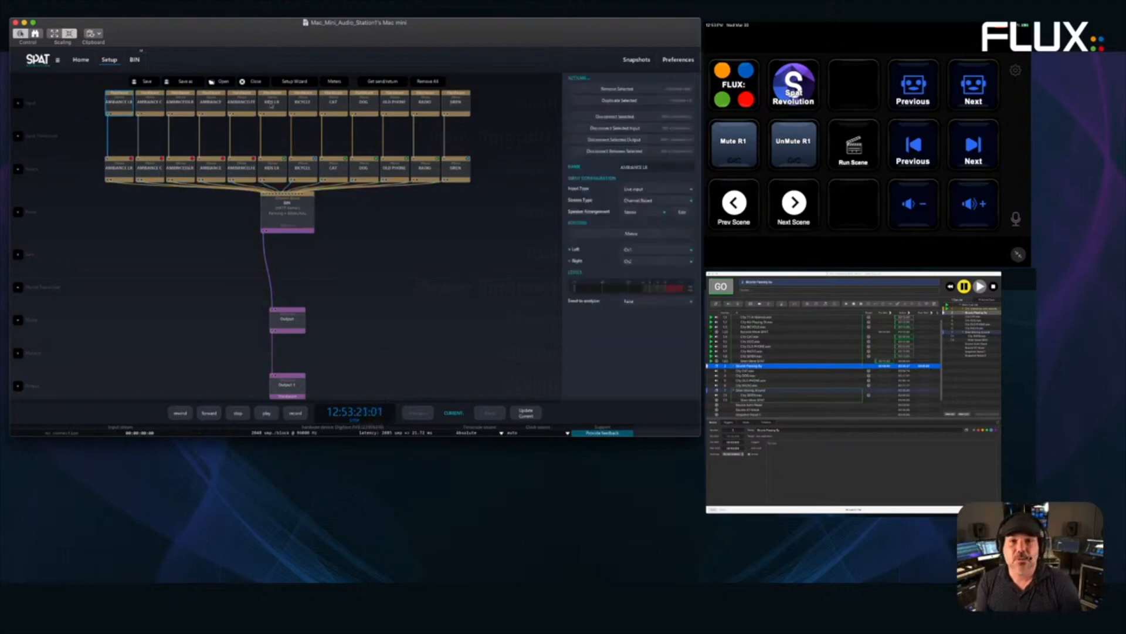
left_click(678, 61)
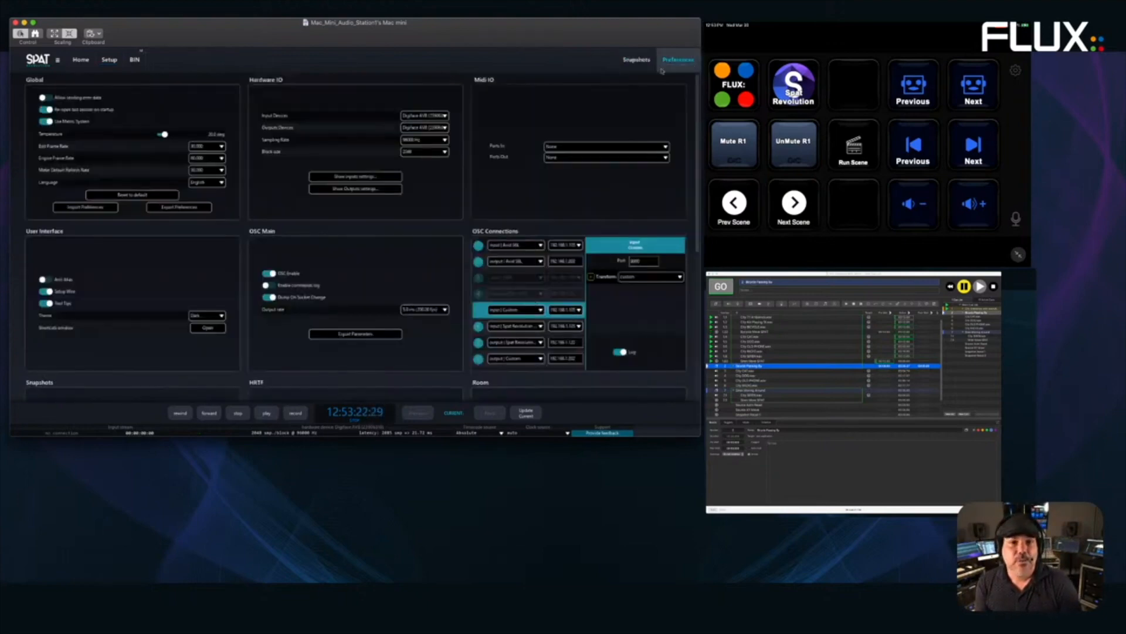
- Save the changed preferences on returning to Setup, then inspect the SIREN input node
left_click(110, 60)
left_click(336, 256)
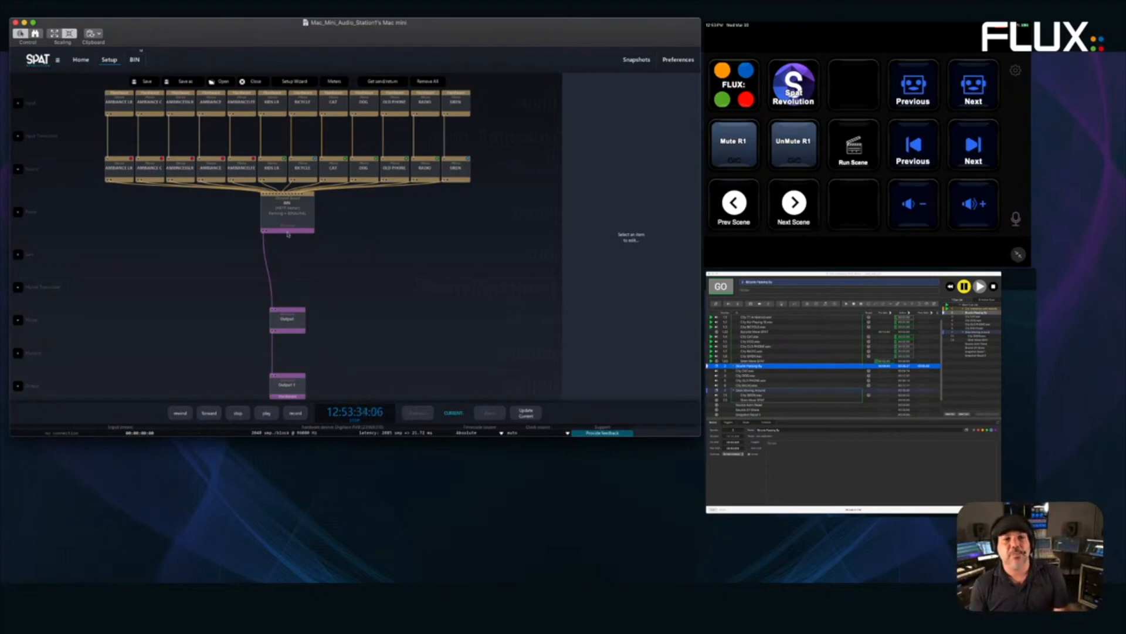
left_click_drag(82, 95, 514, 117)
left_click(479, 126)
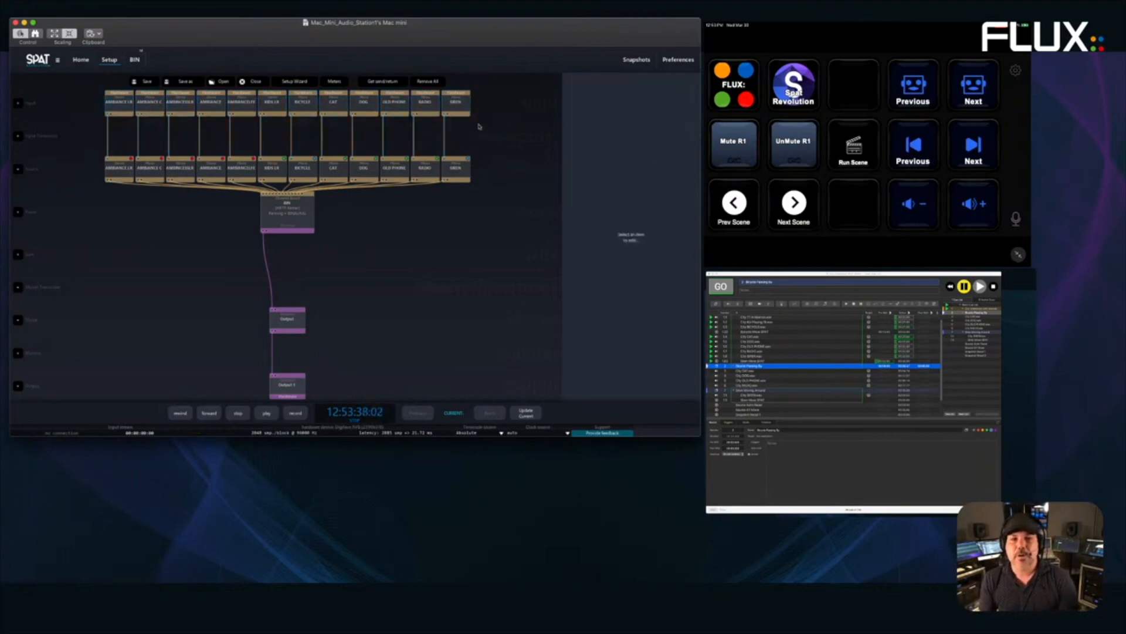
left_click(465, 109)
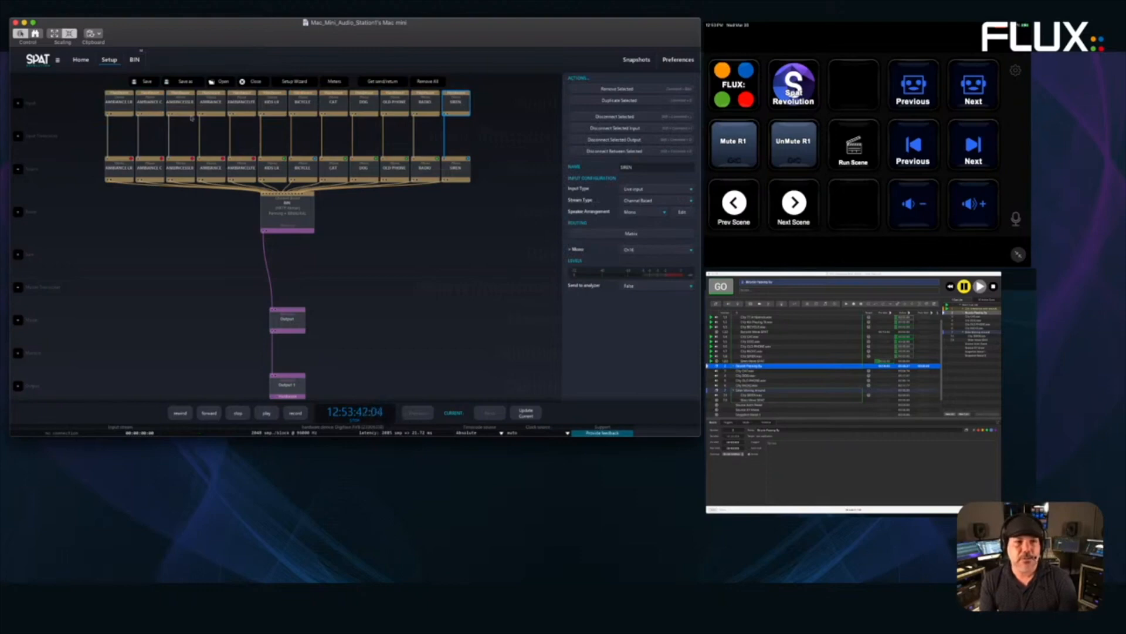
- Open the BIN room's spatial view, then select the Siren cue and its fade cue in QLab
double_click(288, 224)
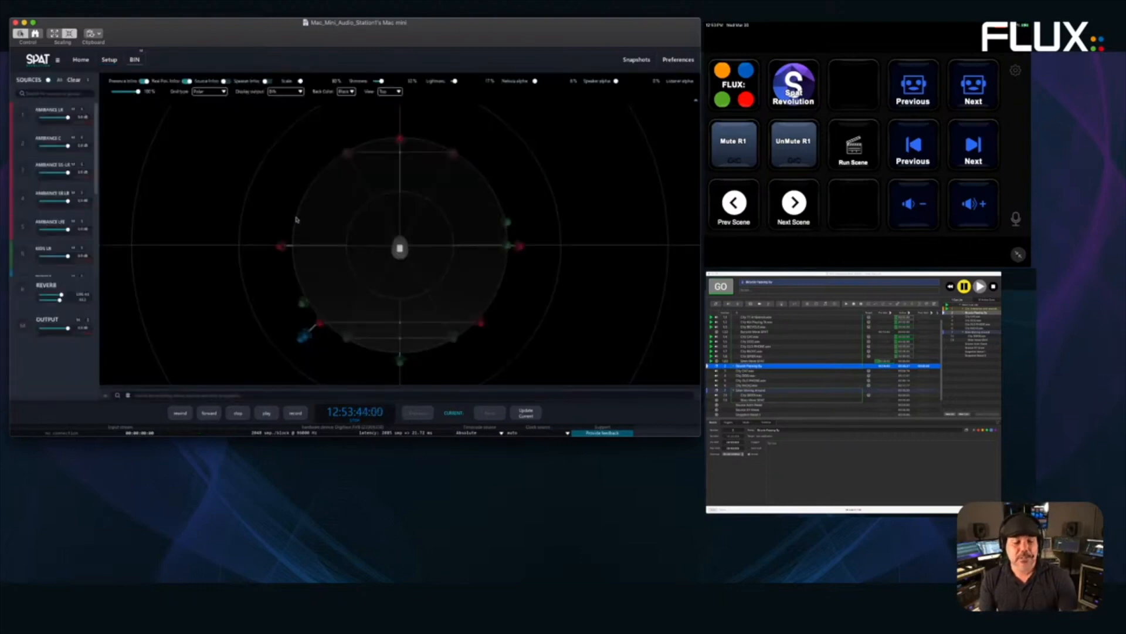
mouse_move(329, 418)
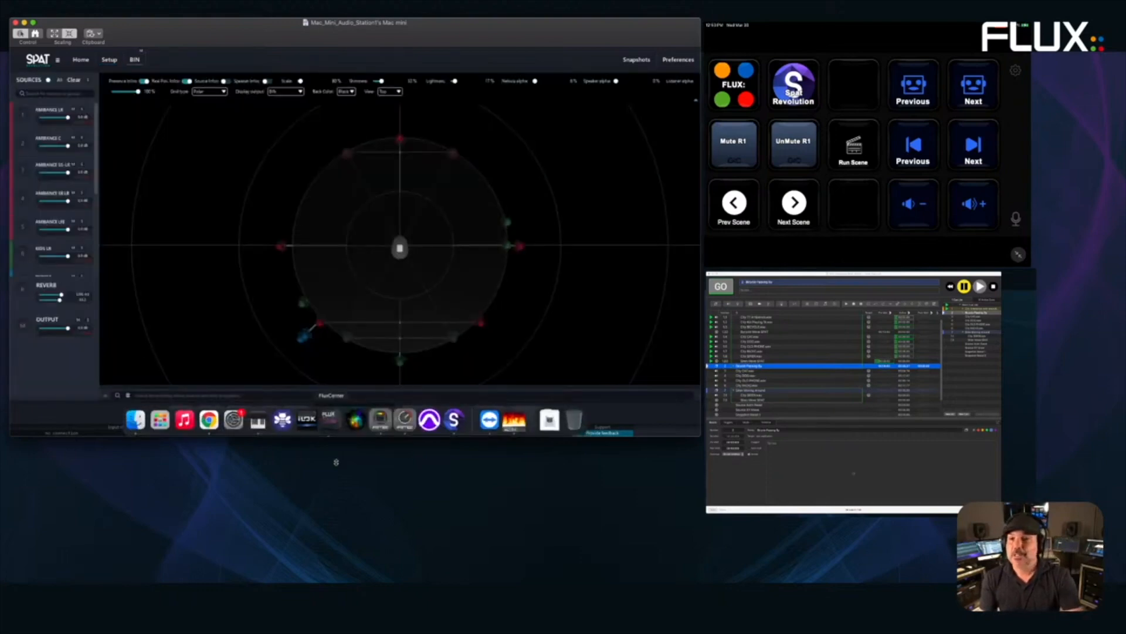
left_click(336, 463)
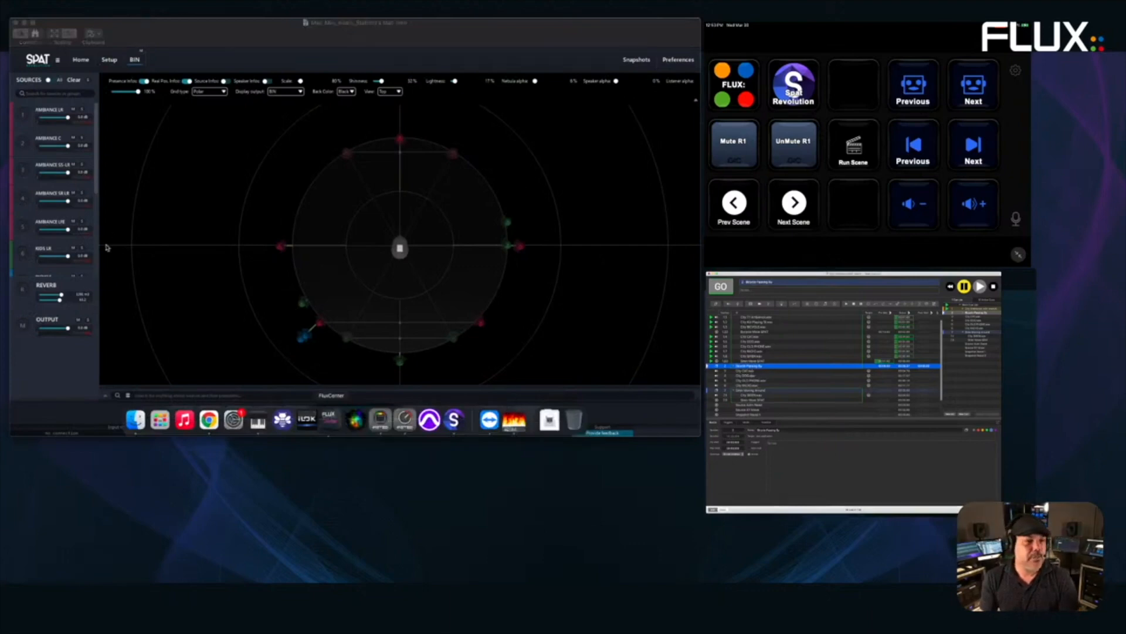
left_click(114, 292)
left_click(110, 301)
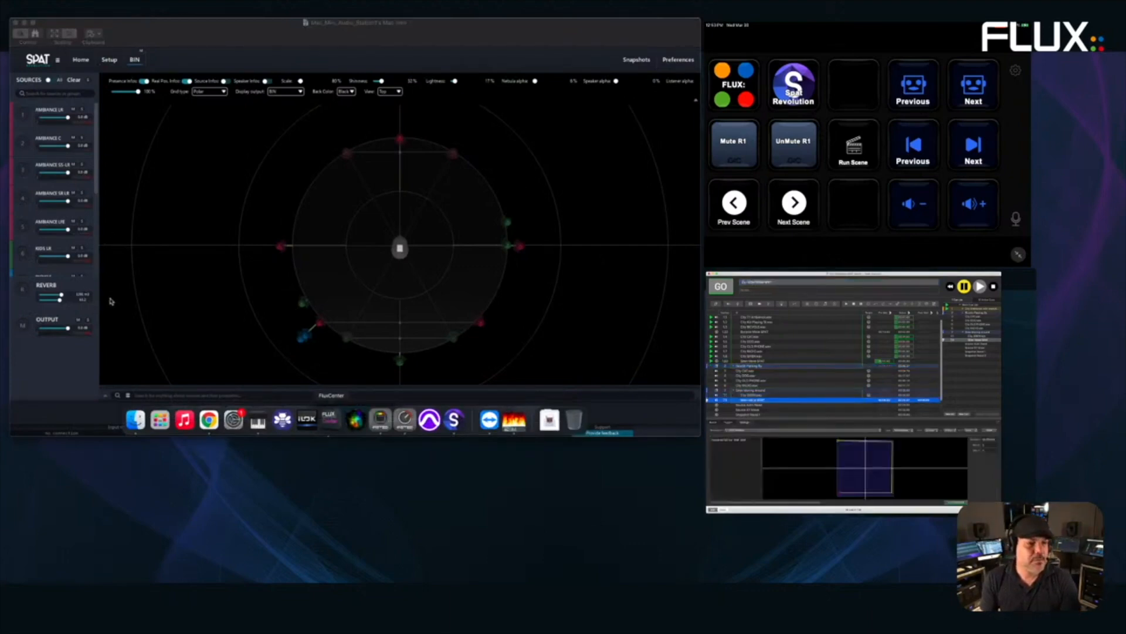
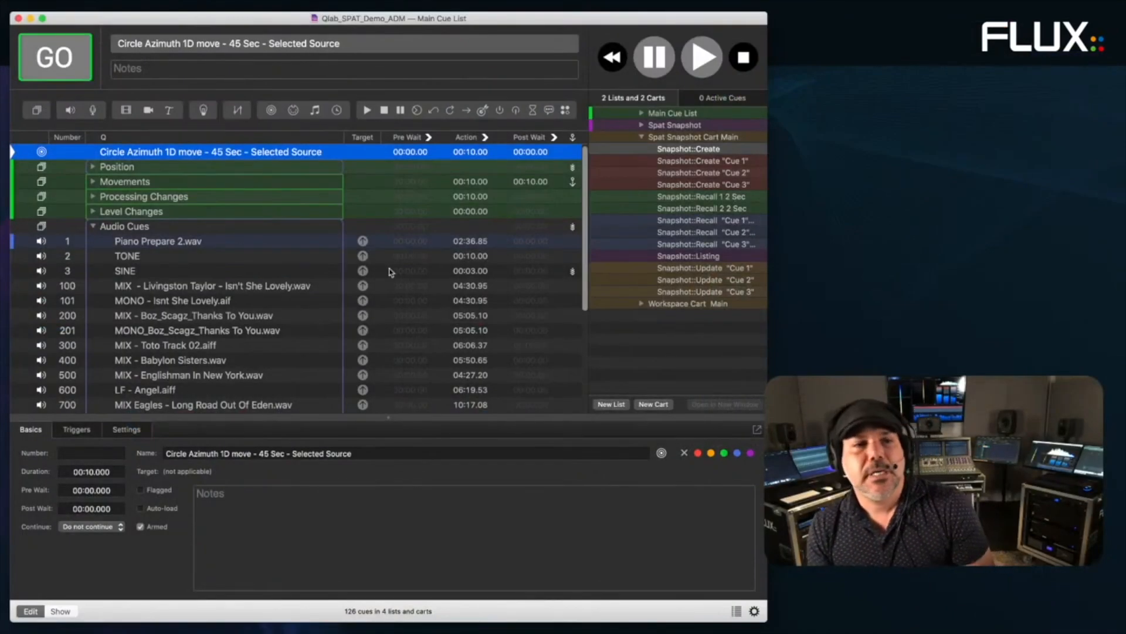
- Collapse Audio Cues, expand Main Cue List and Position, and select Source 1 - Location preset
left_click(94, 227)
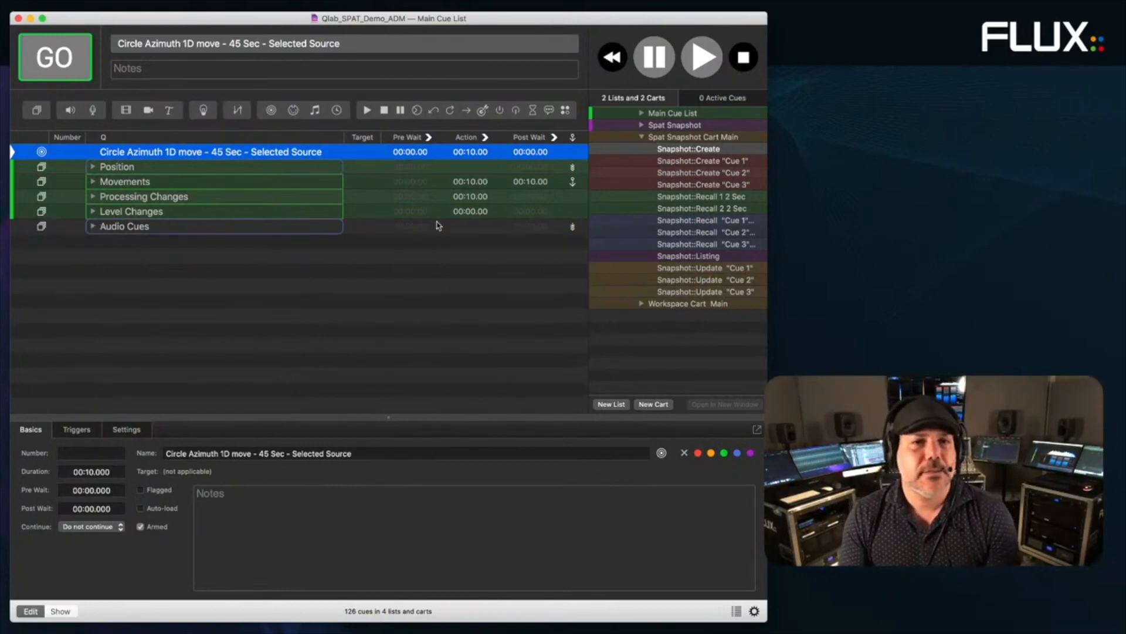
left_click(641, 138)
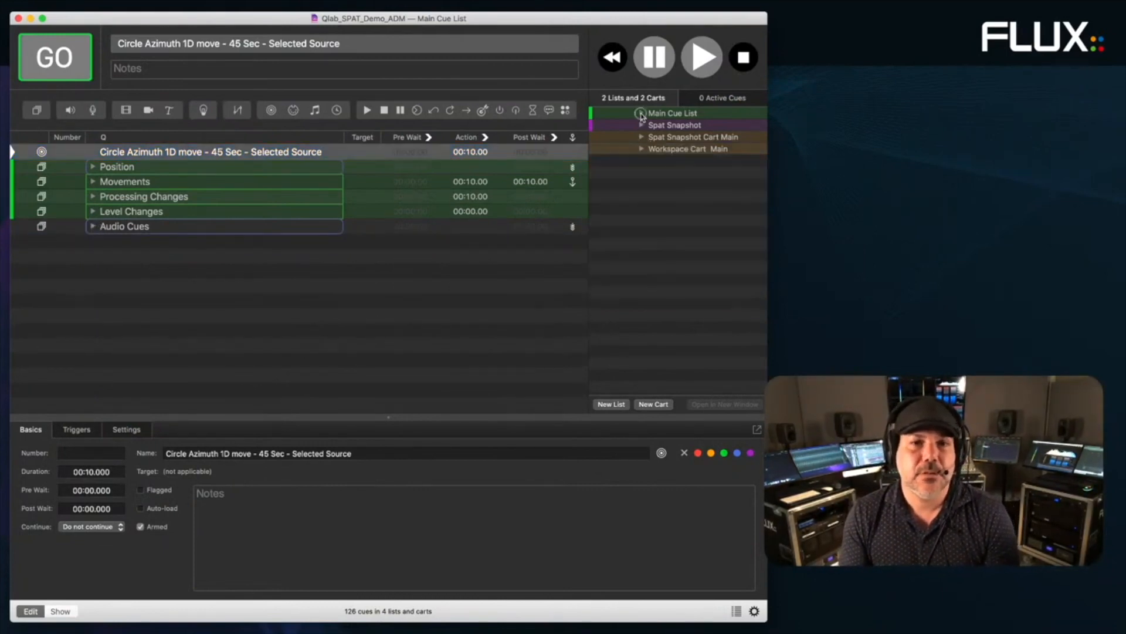
left_click(641, 113)
left_click(94, 166)
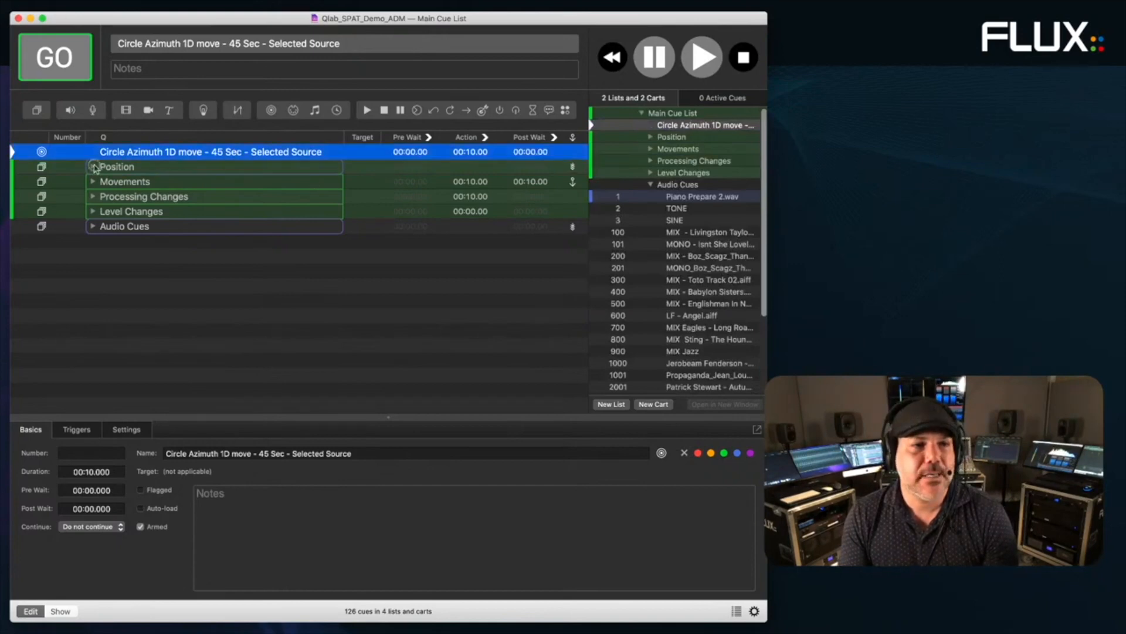
left_click(143, 185)
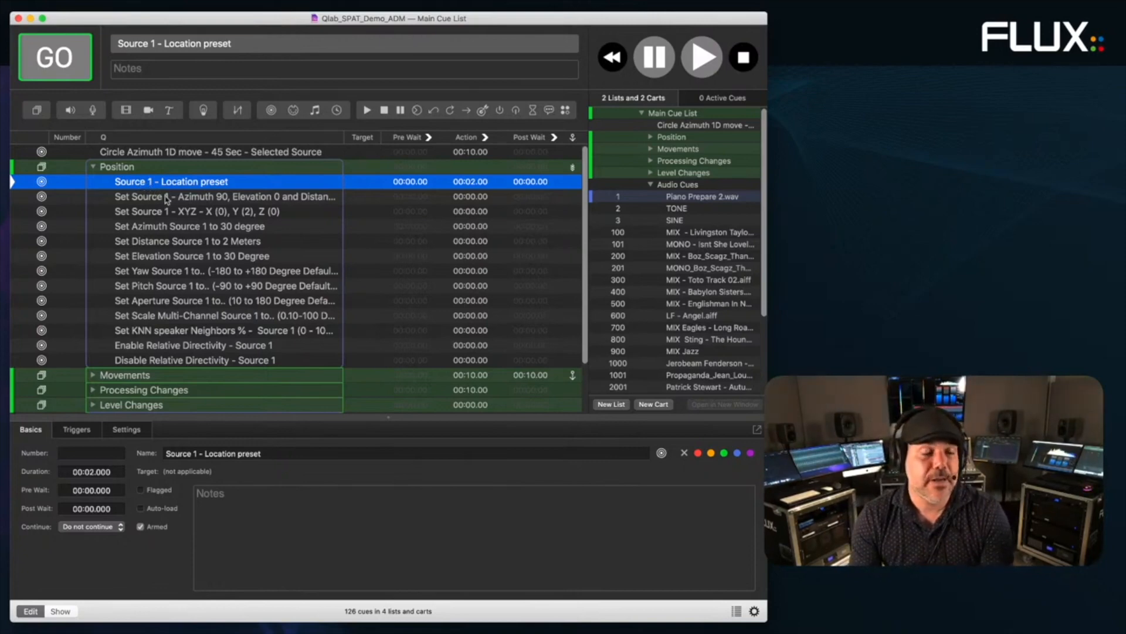
- Show the OSC messages of the Source 1 Location preset and azimuth 90 cues
left_click(165, 199)
left_click(169, 184)
left_click(124, 430)
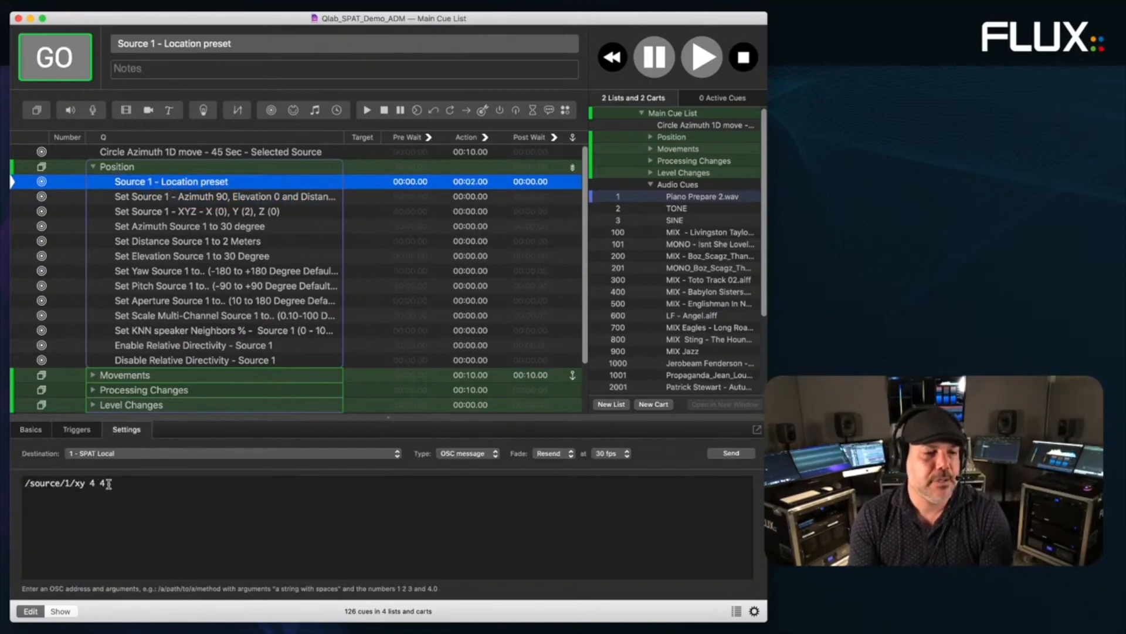
left_click(194, 197)
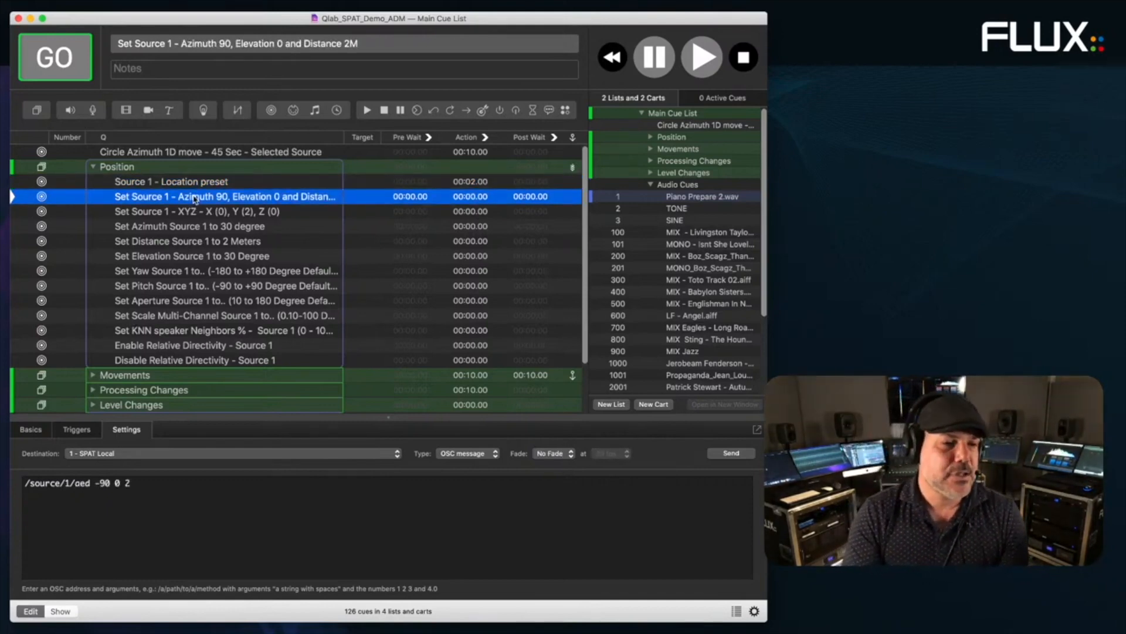
- Step through the XYZ position, Set Distance and multi-channel scale cues, then expand Movements
key("Down")
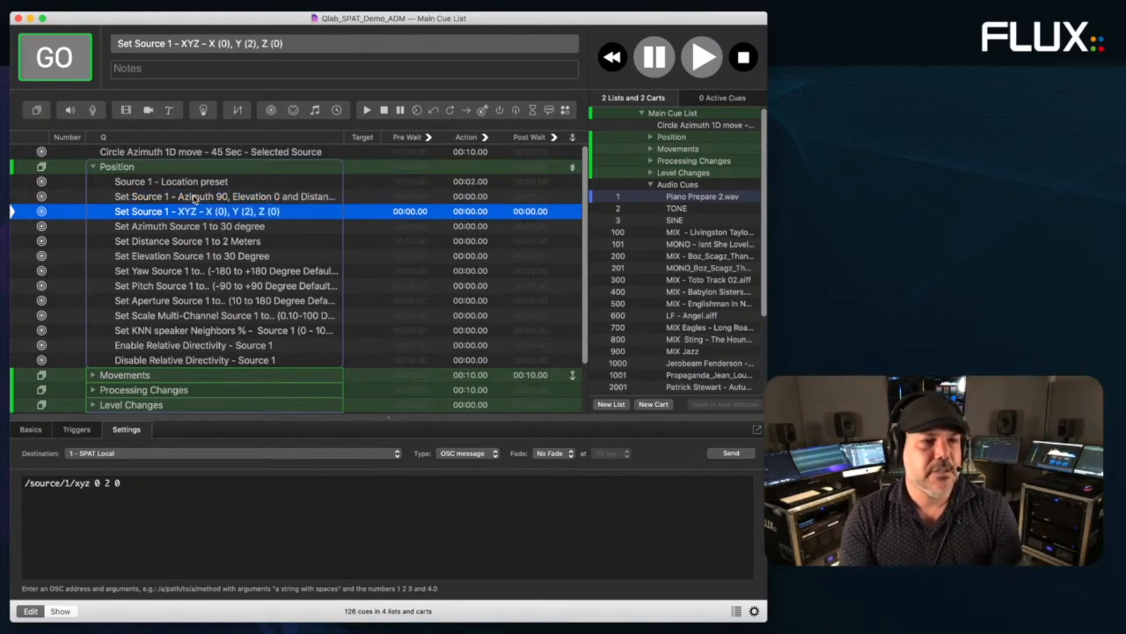
key("Down")
key("Down")
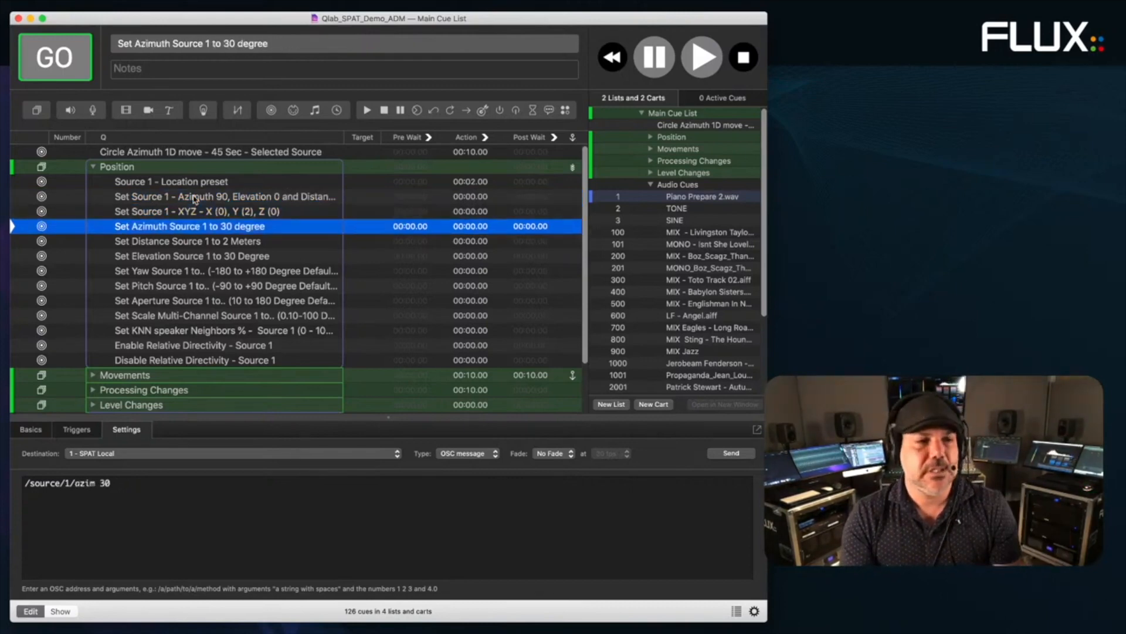
key("Down")
key("Down")
key("Down")
key("Down")
key("Down")
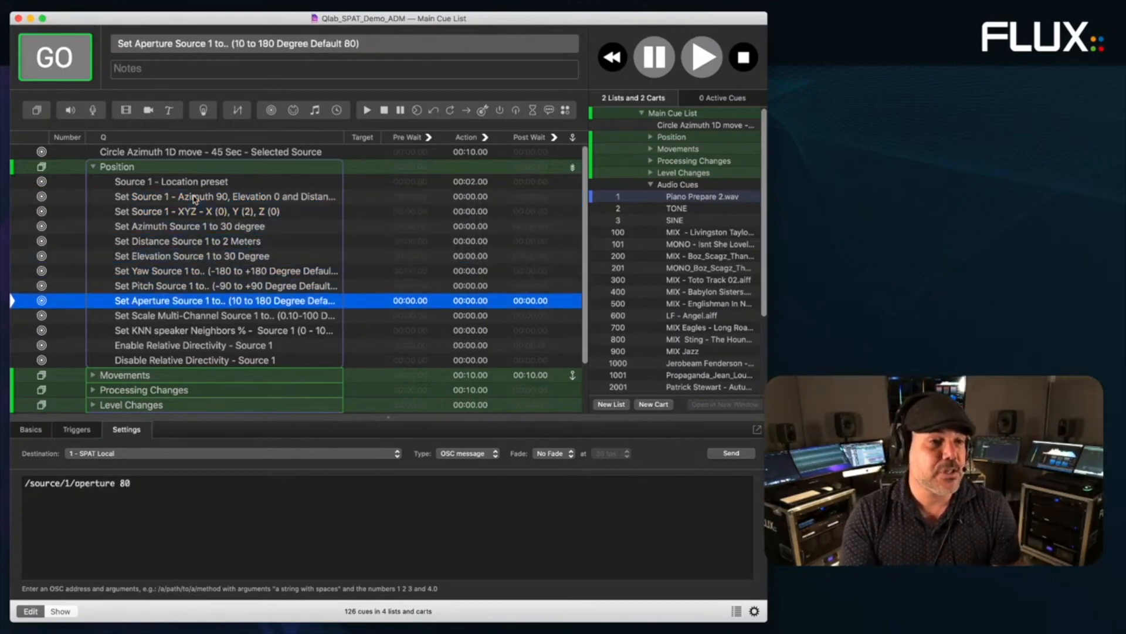
key("Down")
key("Down")
key("Down")
key("Down")
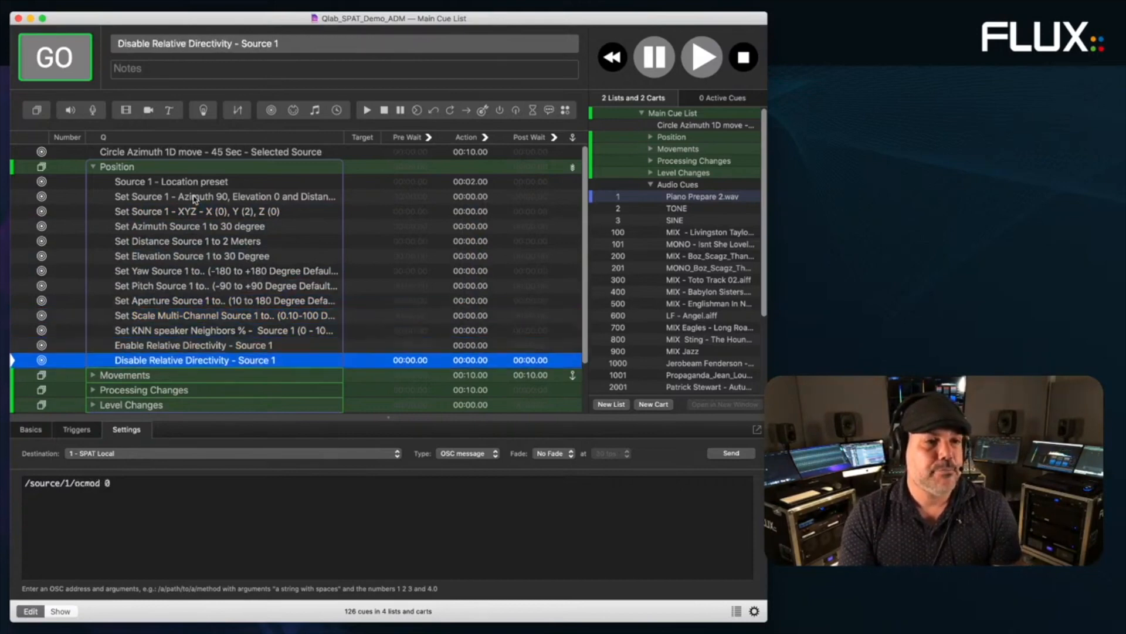
key("Right")
- Review the Move XY 2 Meter Square cue's 2D fade, checking its Max X range
key("Down")
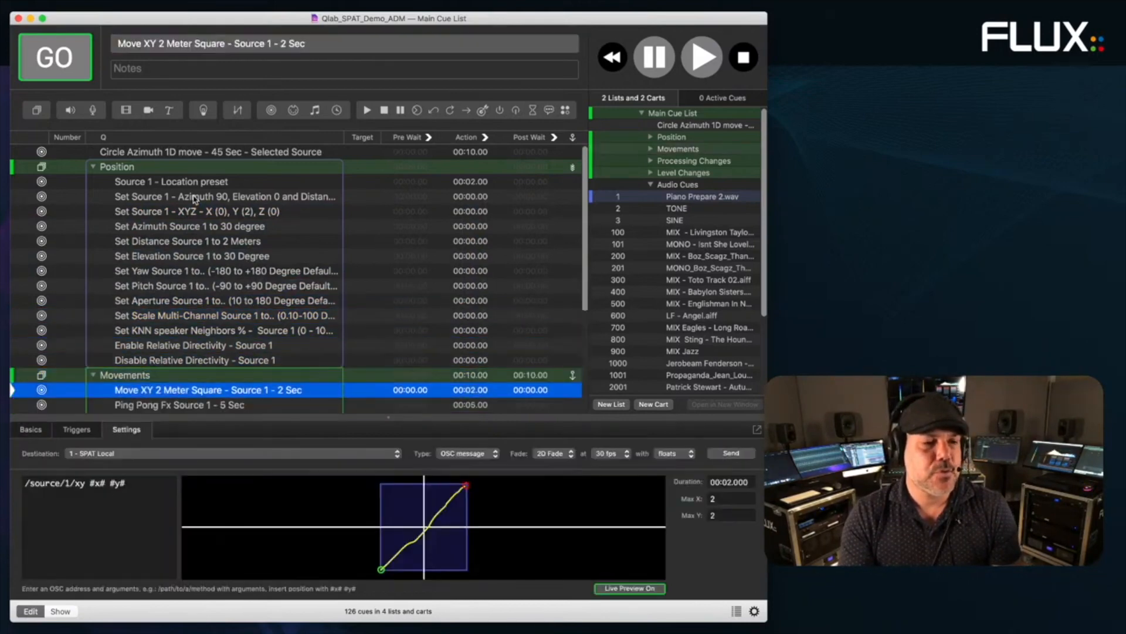
key("Down")
key("Down")
key("Down")
key("Down")
key("Down")
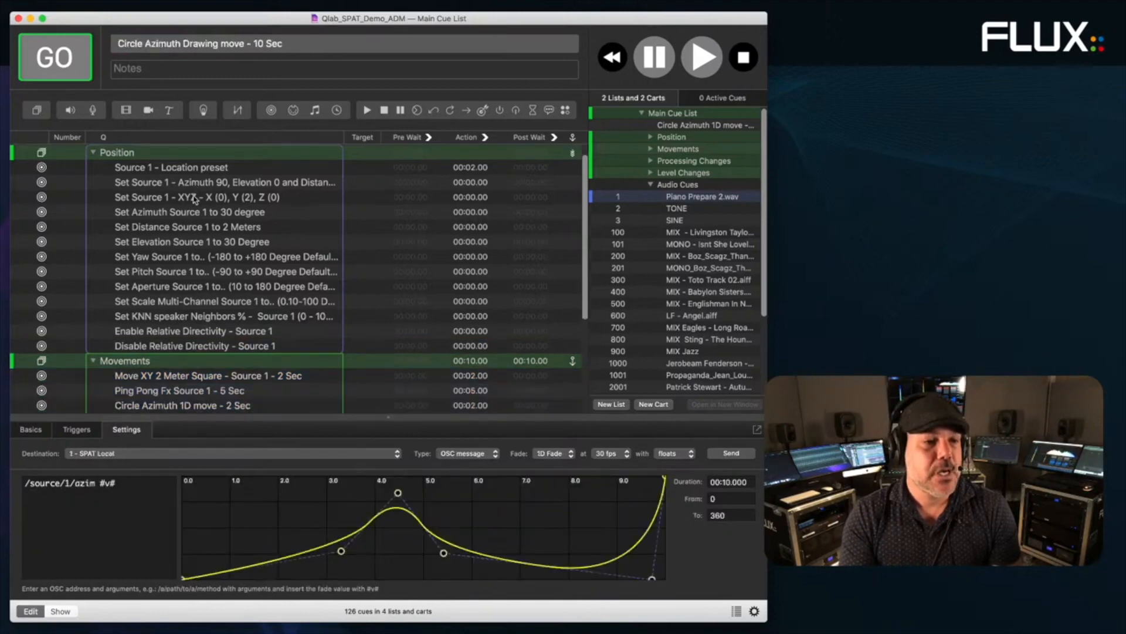
key("Up")
key("Up")
key("Up")
key("Up")
key("Up")
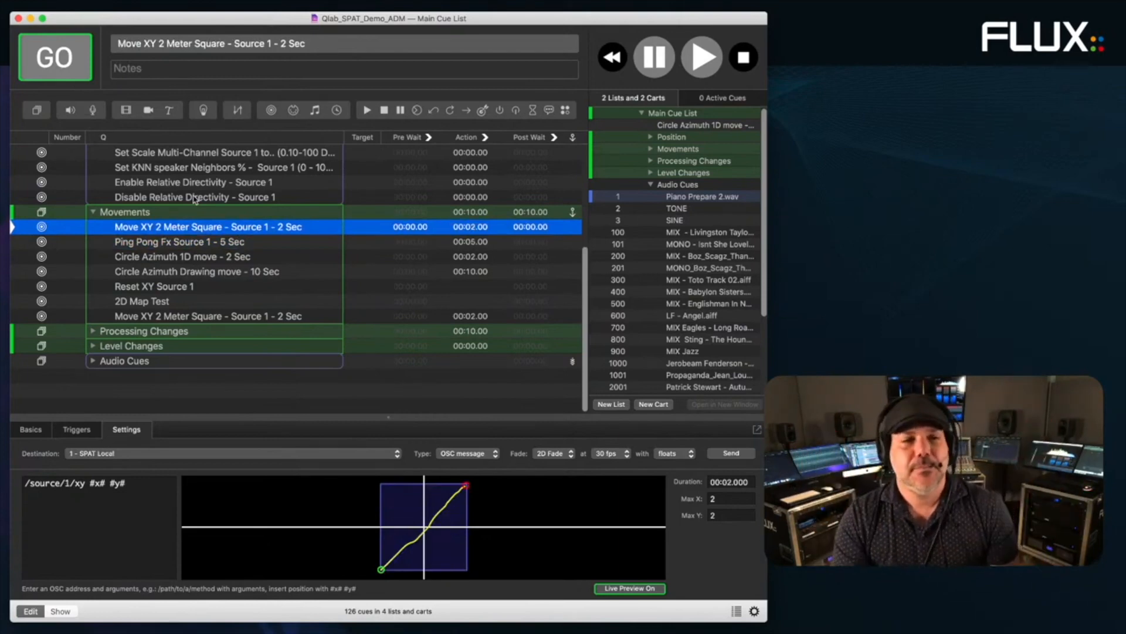
left_click(736, 498)
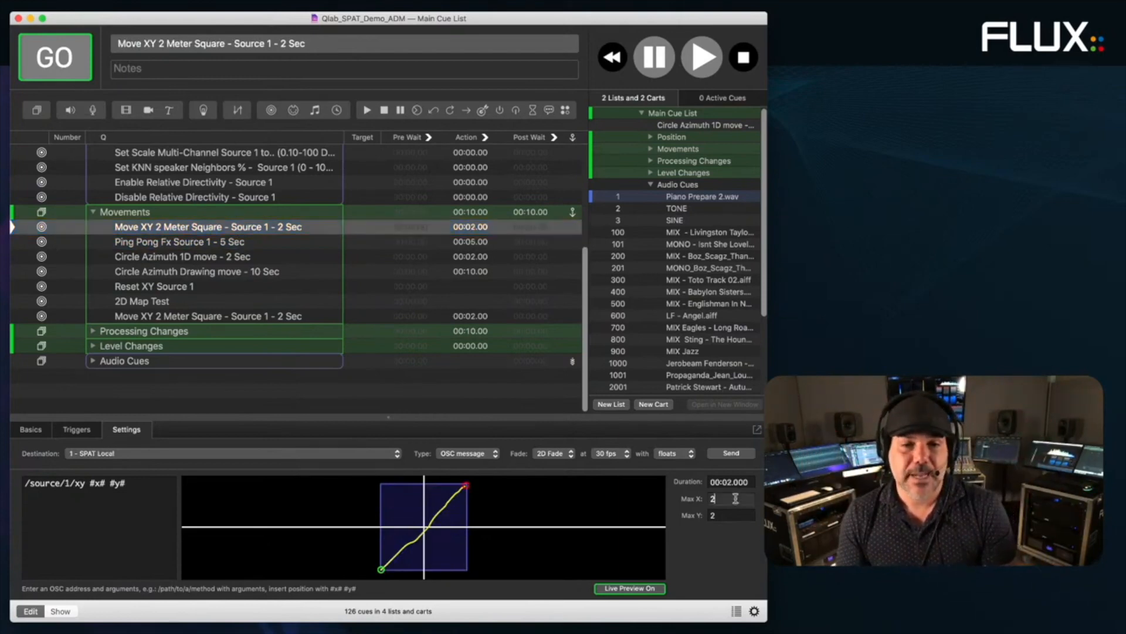
- Check the Ping Pong Fx and 2D Map Test cues, then expand Processing Changes
left_click(180, 245)
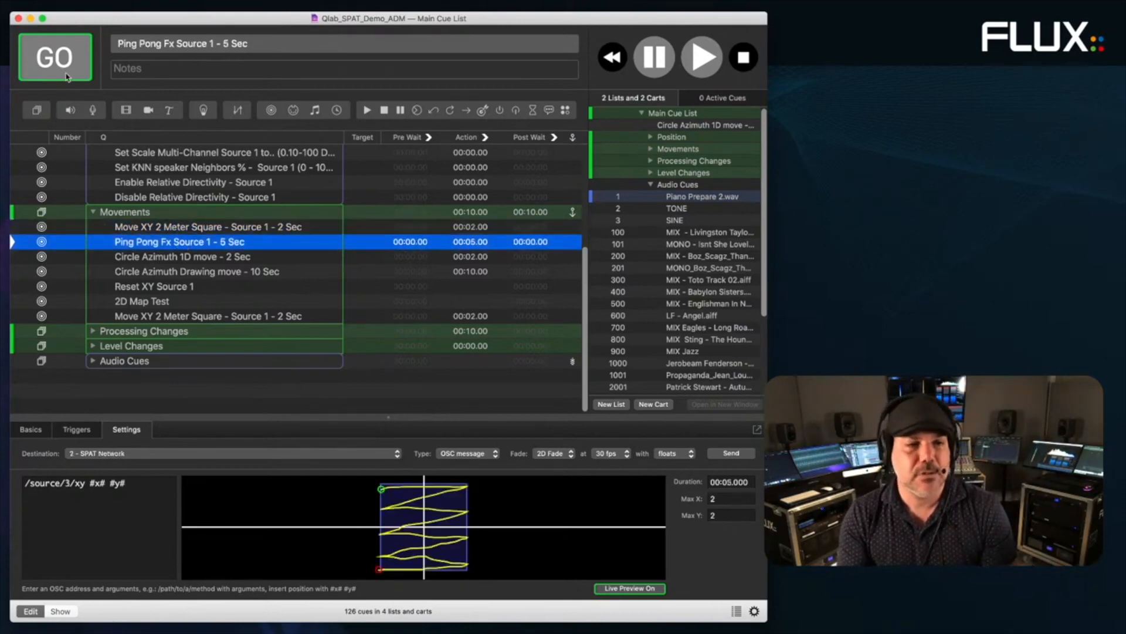
key("Down")
key("Down")
key("Down")
key("Down")
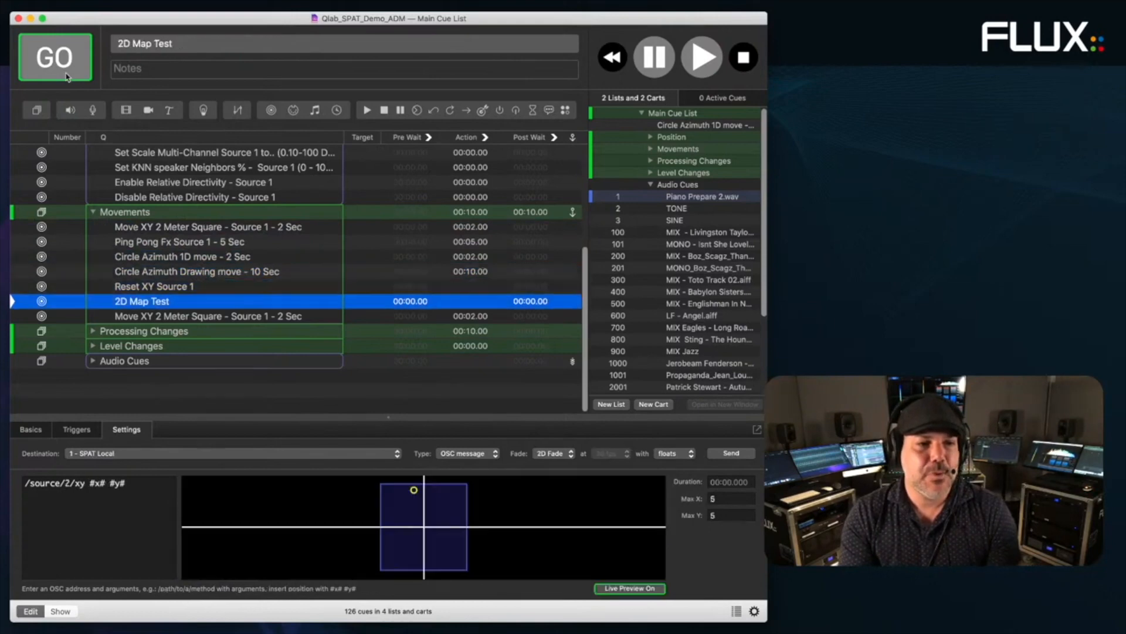
key("Down")
key("Down")
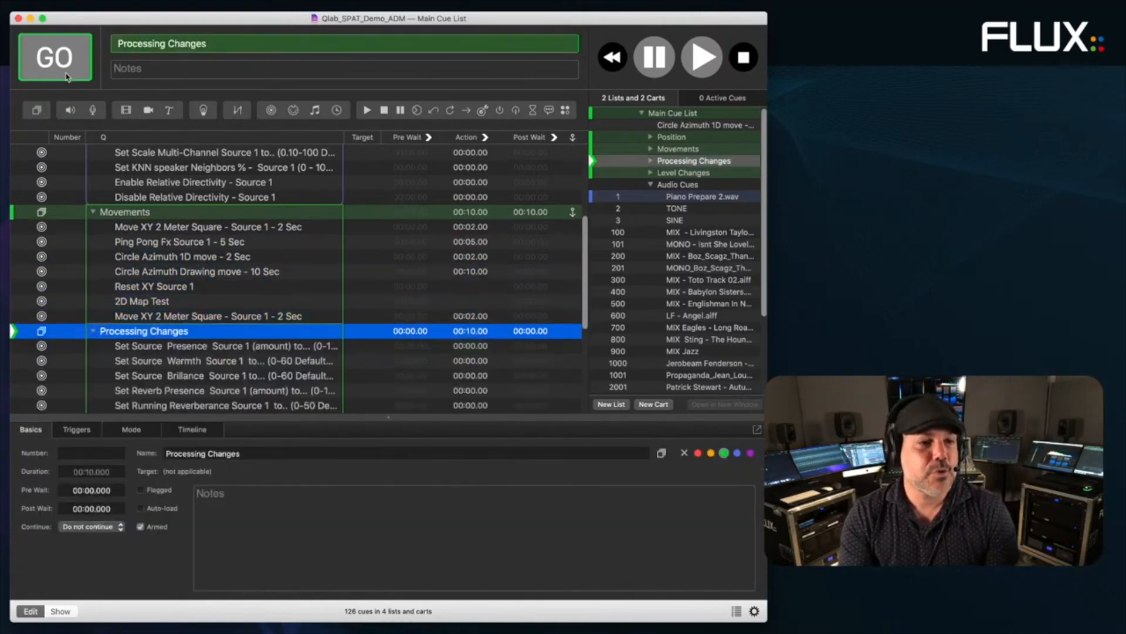
- Step through the Source 1 presence, warmth, brilliance and reverb presence cues' OSC messages
key("Down")
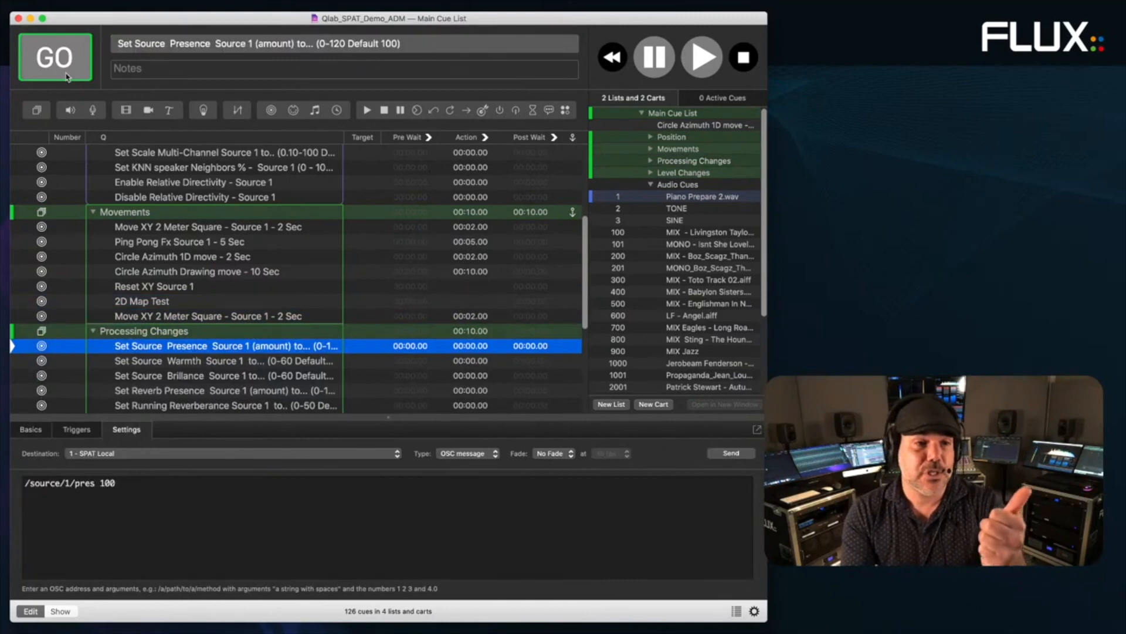
key("Down")
key("Down")
key("Down")
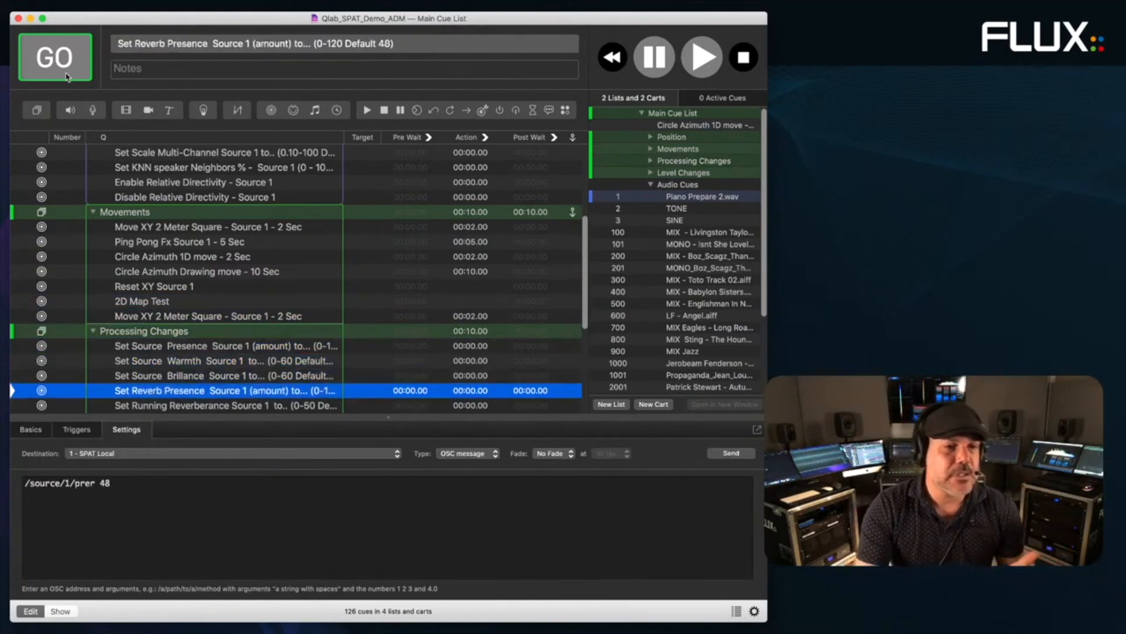
key("Down")
key("Down")
key("Down")
key("Down")
key("Down")
key("Down")
key("Down")
key("Down")
key("Down")
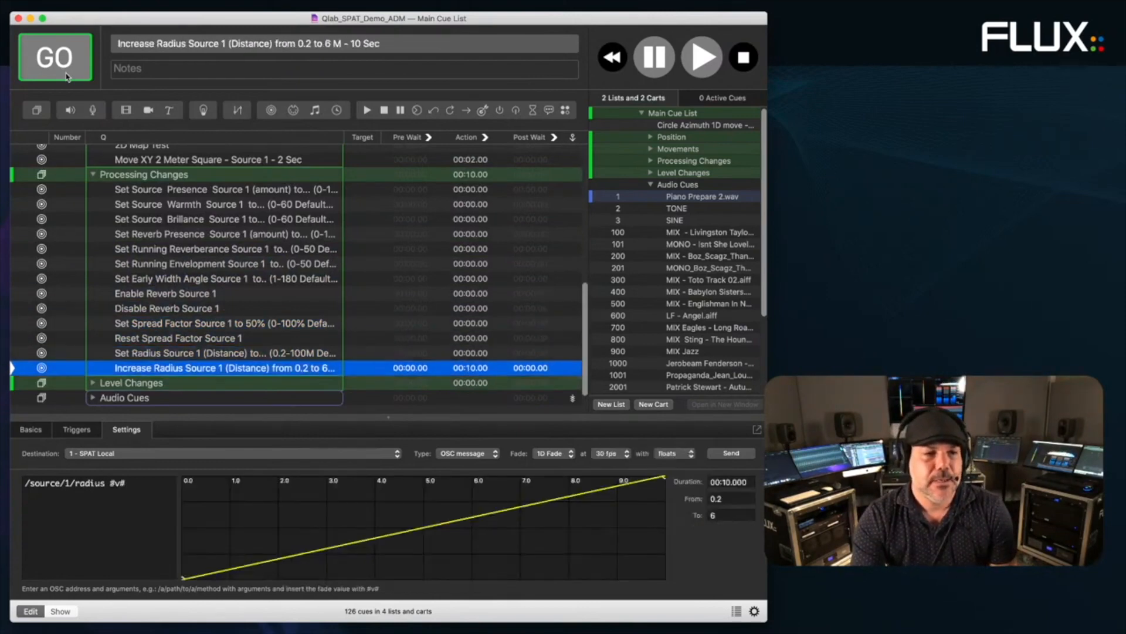
left_click(67, 483)
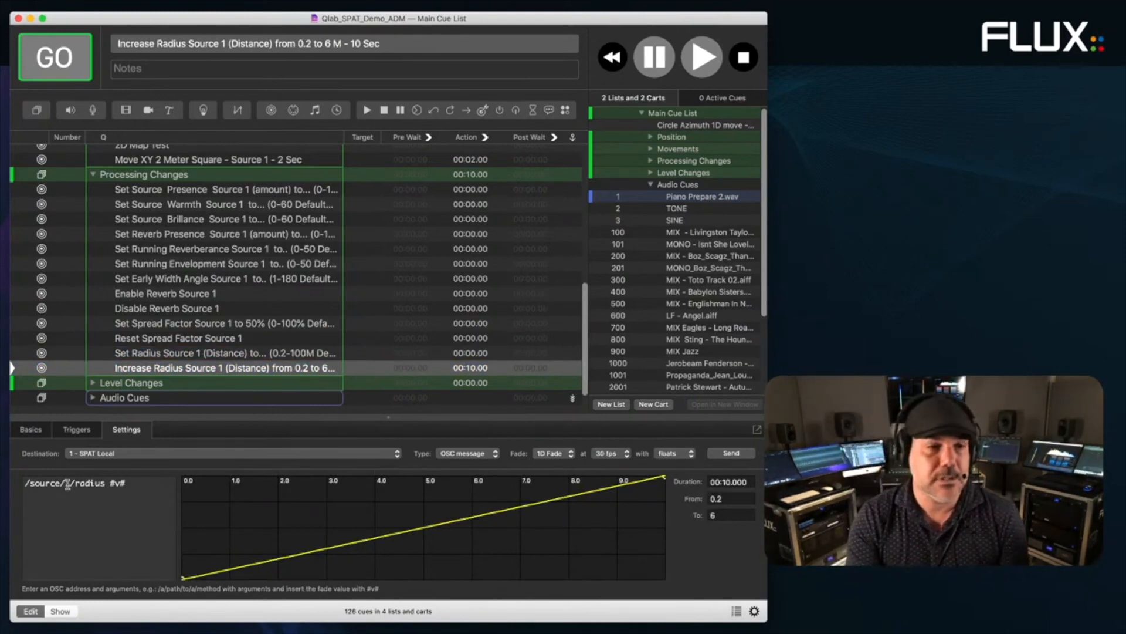
- Expand Level Changes and browse its mute, gain and solo cues to Set Gain -10 Room 1
left_click(93, 382)
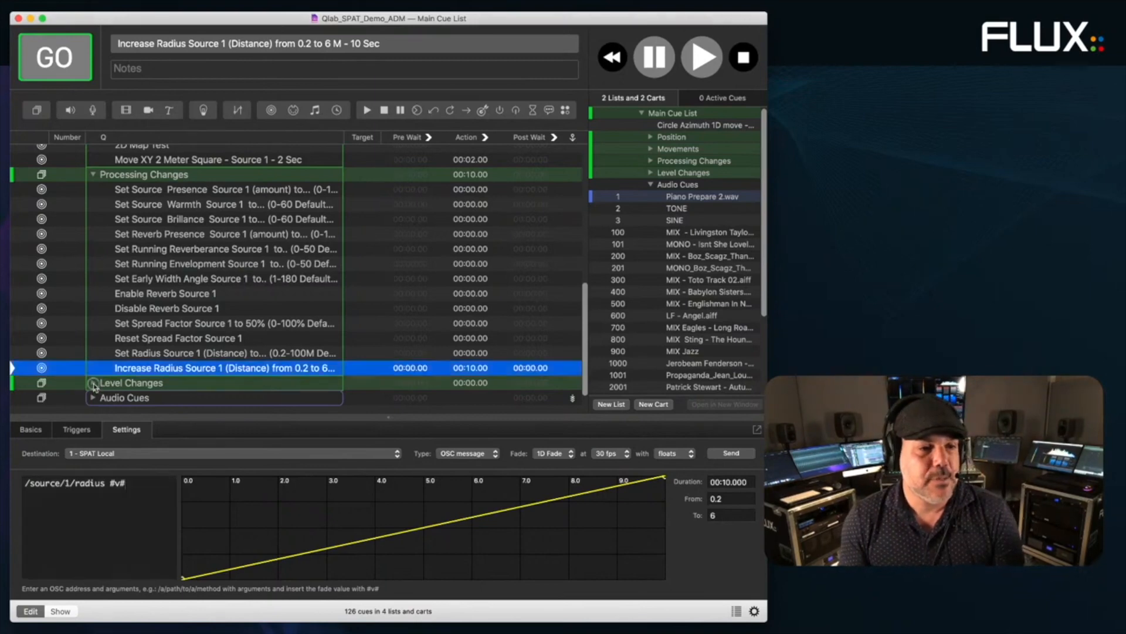
scroll(134, 371, "down", 2)
scroll(134, 367, "down", 5)
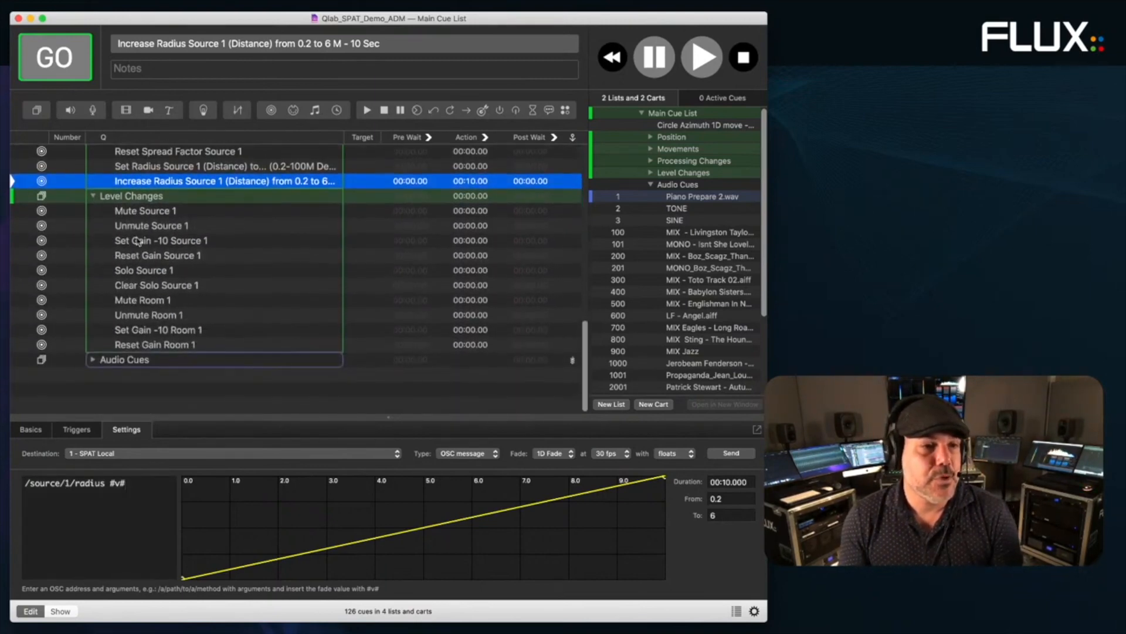
key("Down")
key("Down")
left_click(146, 230)
left_click(144, 244)
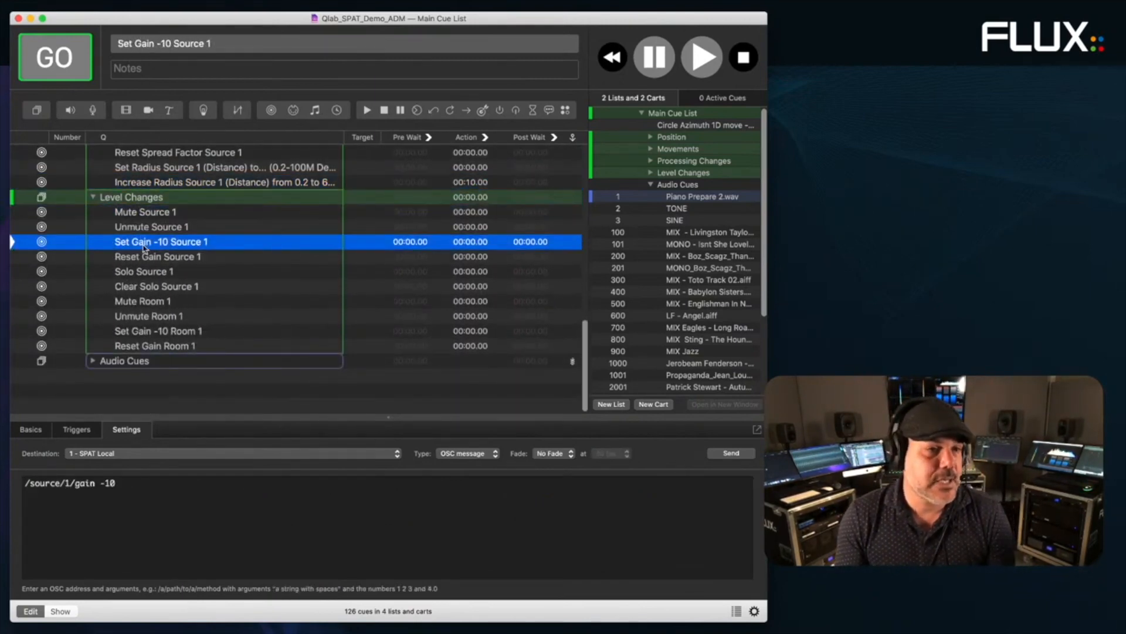
left_click(147, 259)
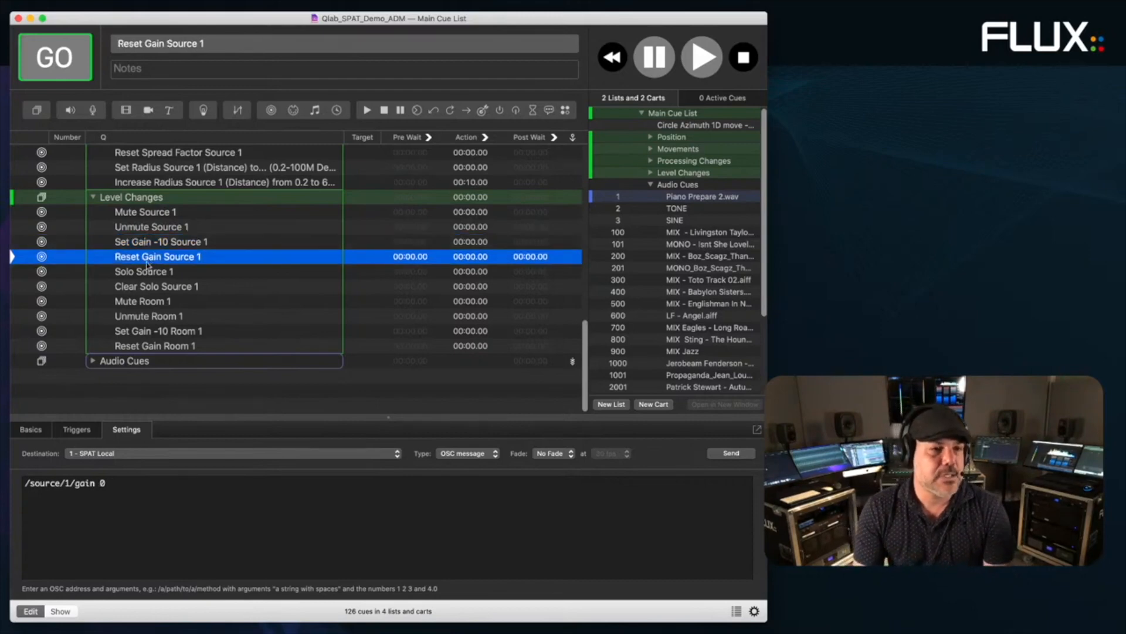
left_click(148, 273)
left_click(150, 333)
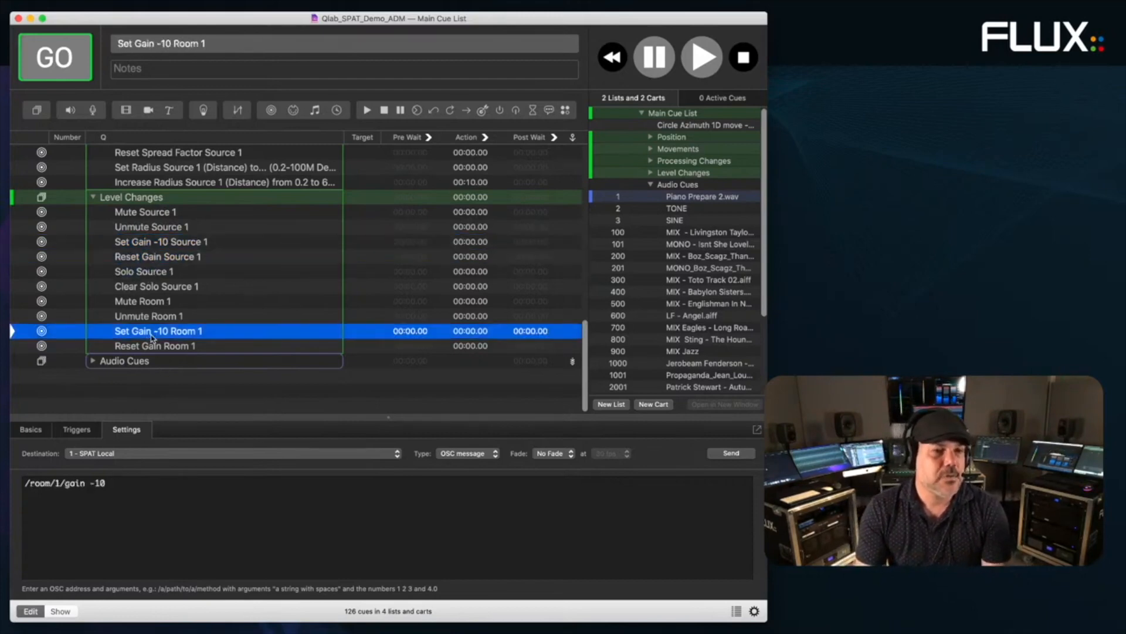
- Correct the Set Gain -10 Room 1 OSC message to '/room/1/gain -10 2.0'
left_click(149, 481)
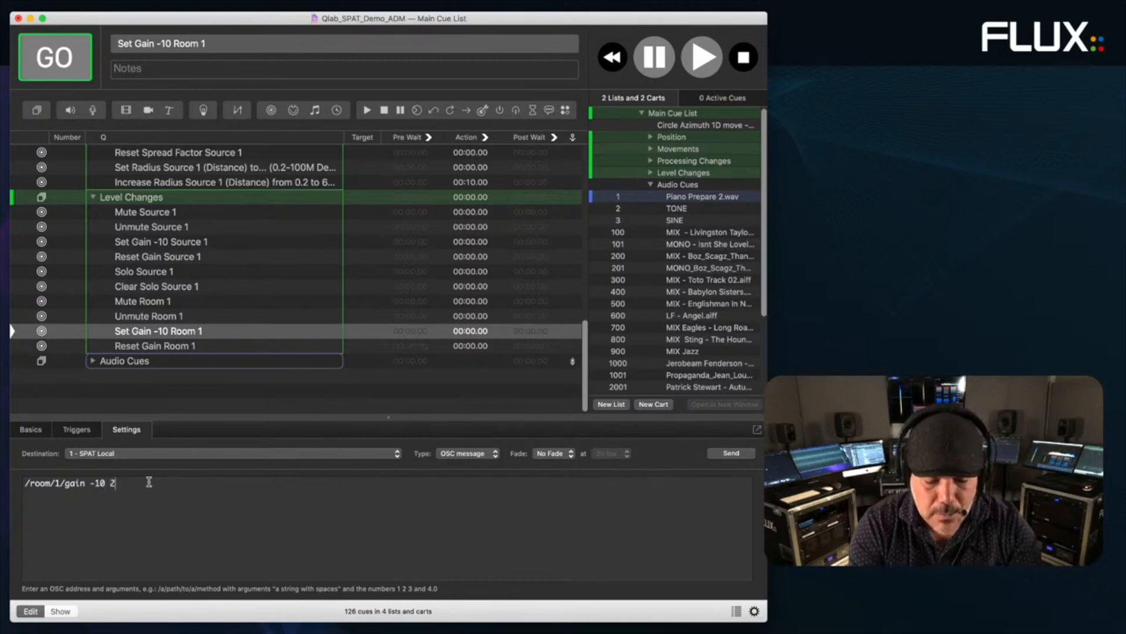
key("Return")
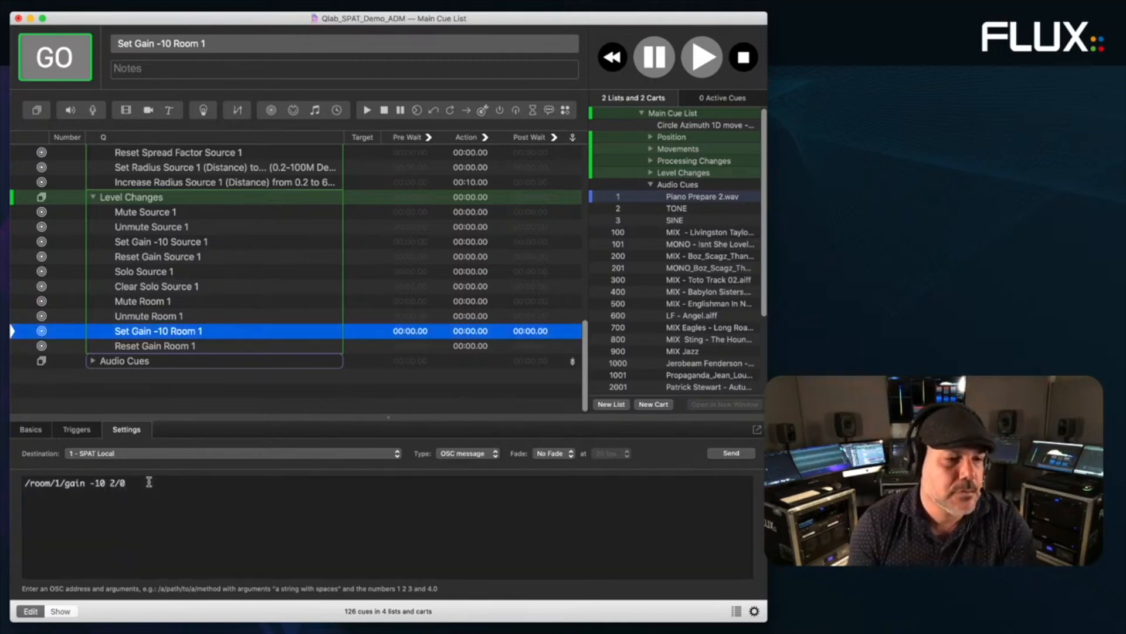
left_click(120, 484)
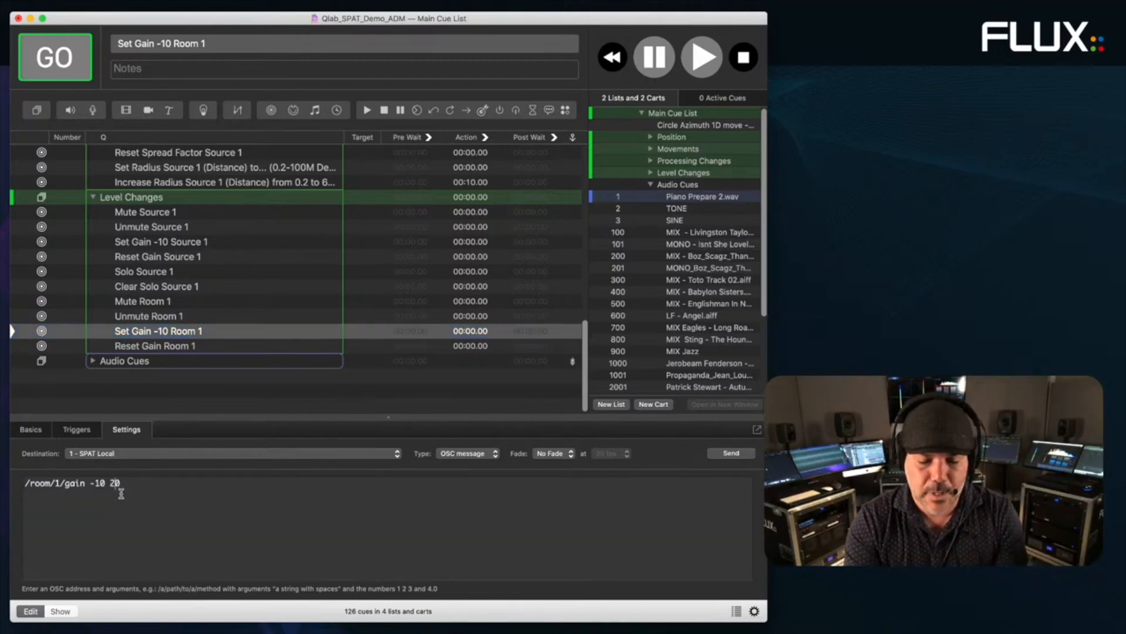
key("Return")
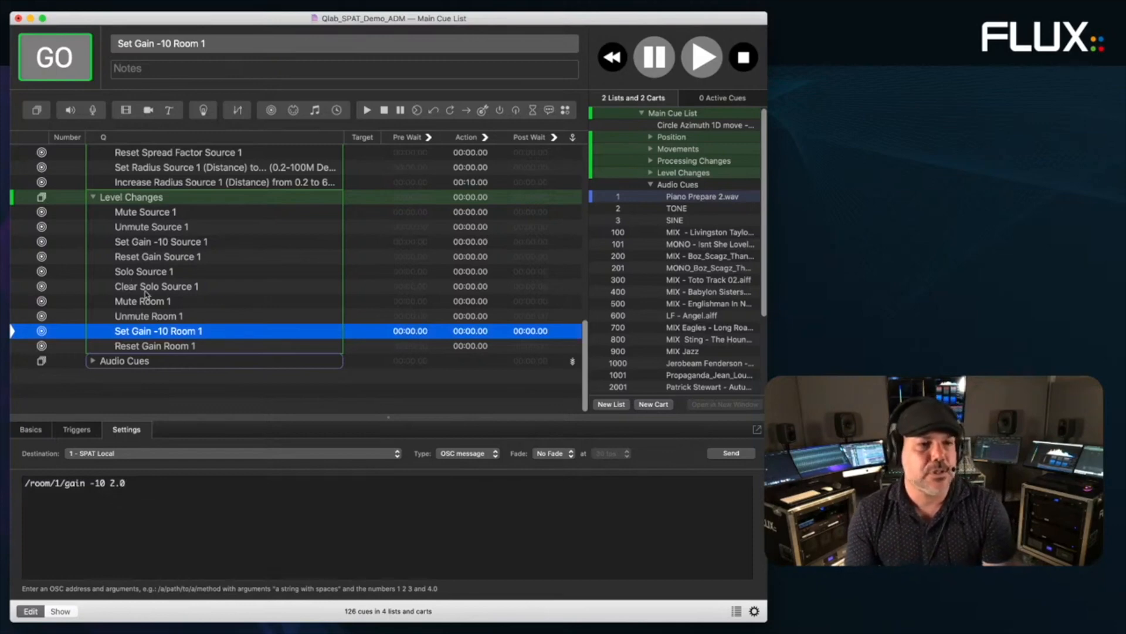
- Collapse the Processing Changes, Movements, Position and Level Changes groups
scroll(147, 305, "up", 10)
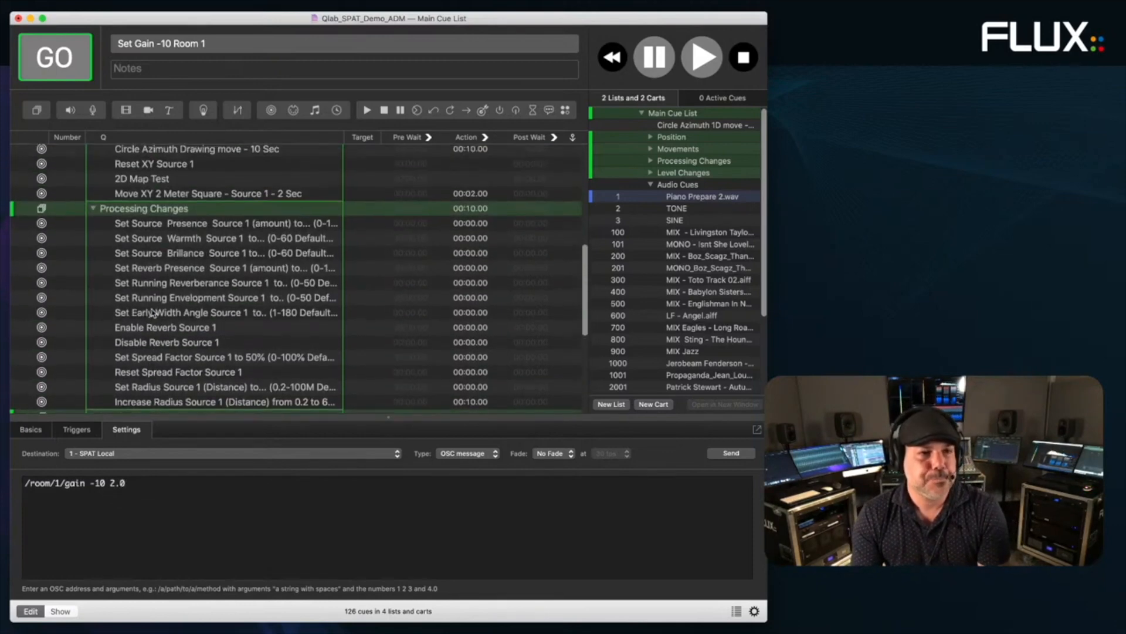
left_click(93, 212)
scroll(98, 208, "up", 3)
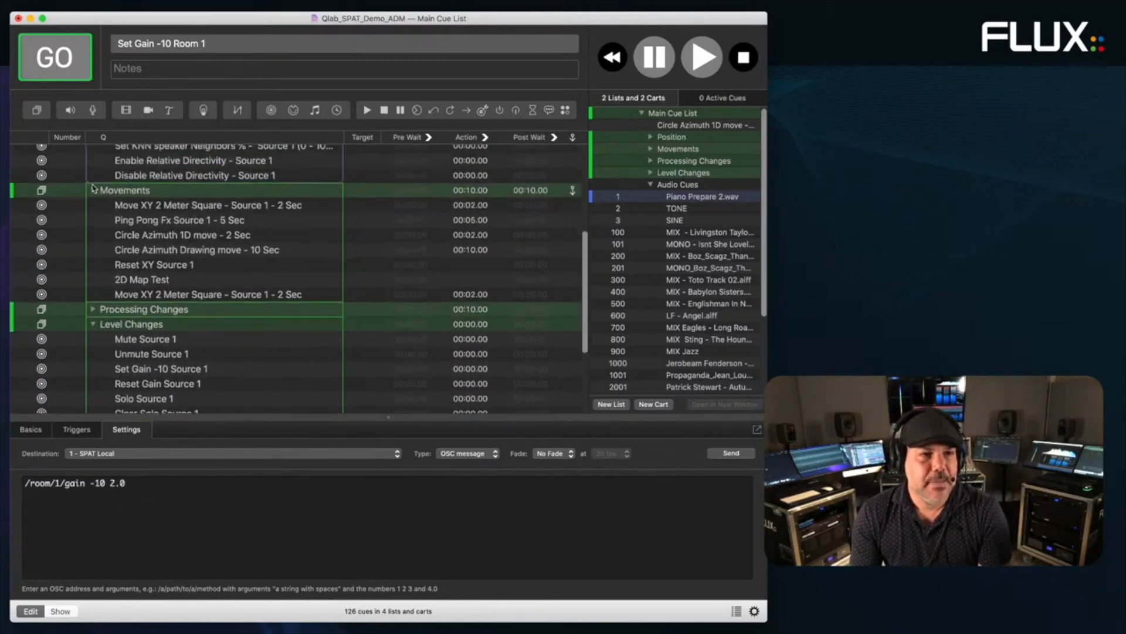
left_click(92, 196)
scroll(97, 193, "up", 5)
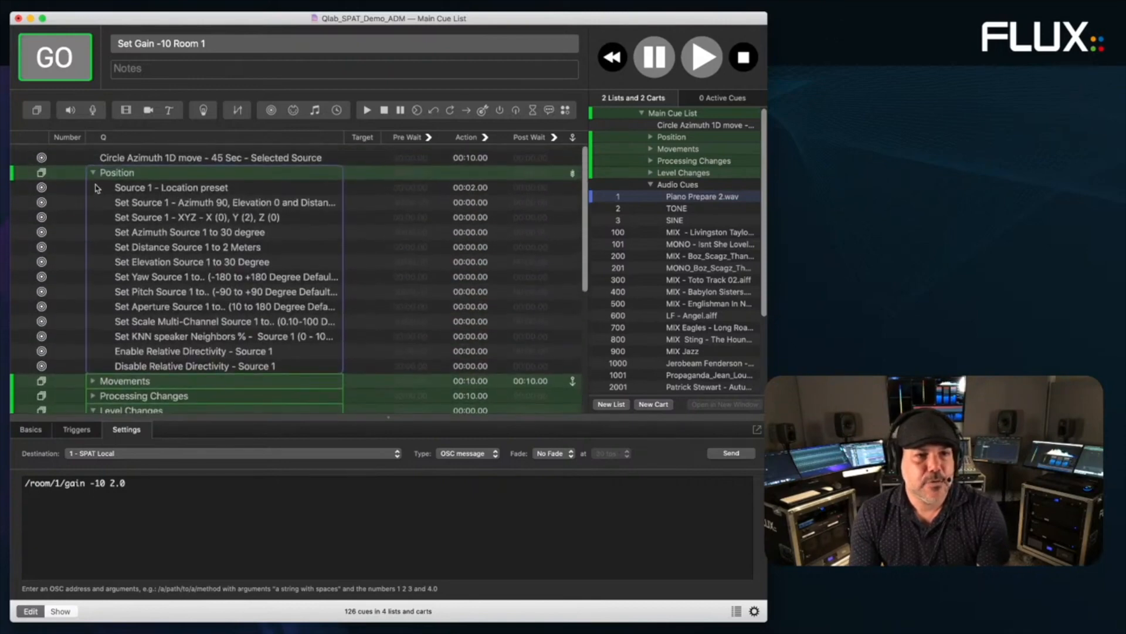
left_click(92, 167)
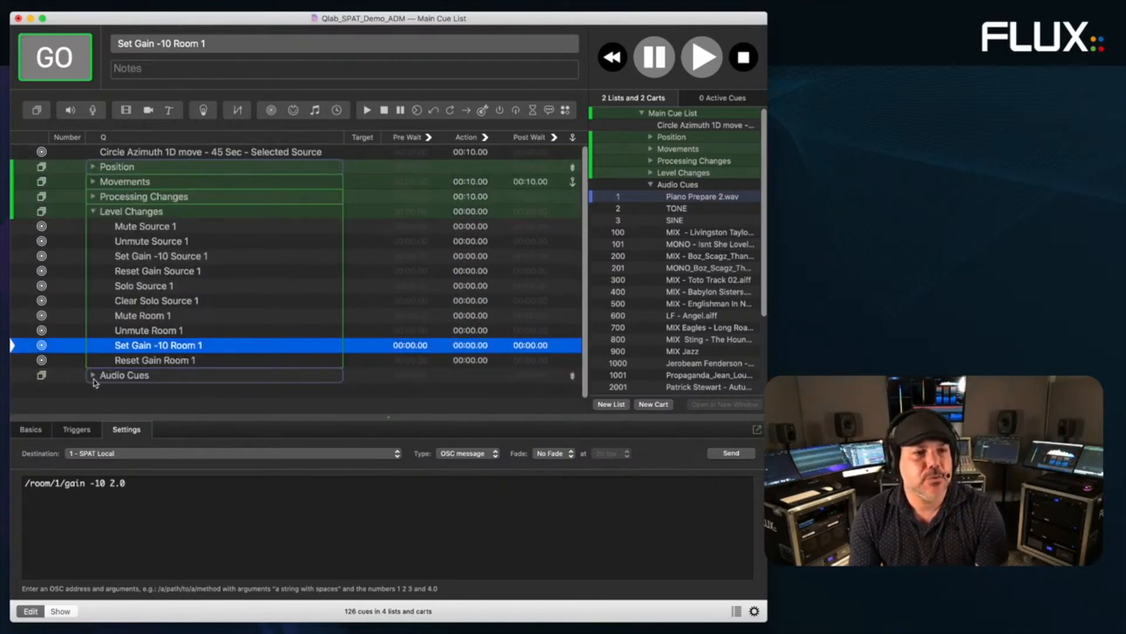
left_click(92, 212)
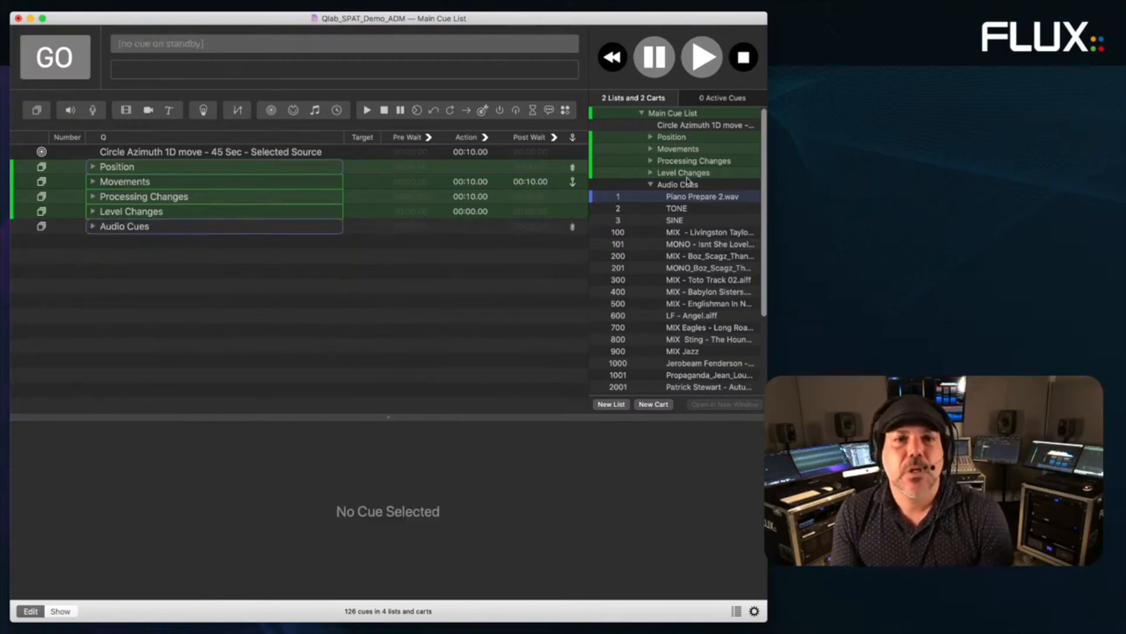
- Switch to the Spat Snapshot cue list and collapse its Create, Remove and Rename groups
left_click(642, 113)
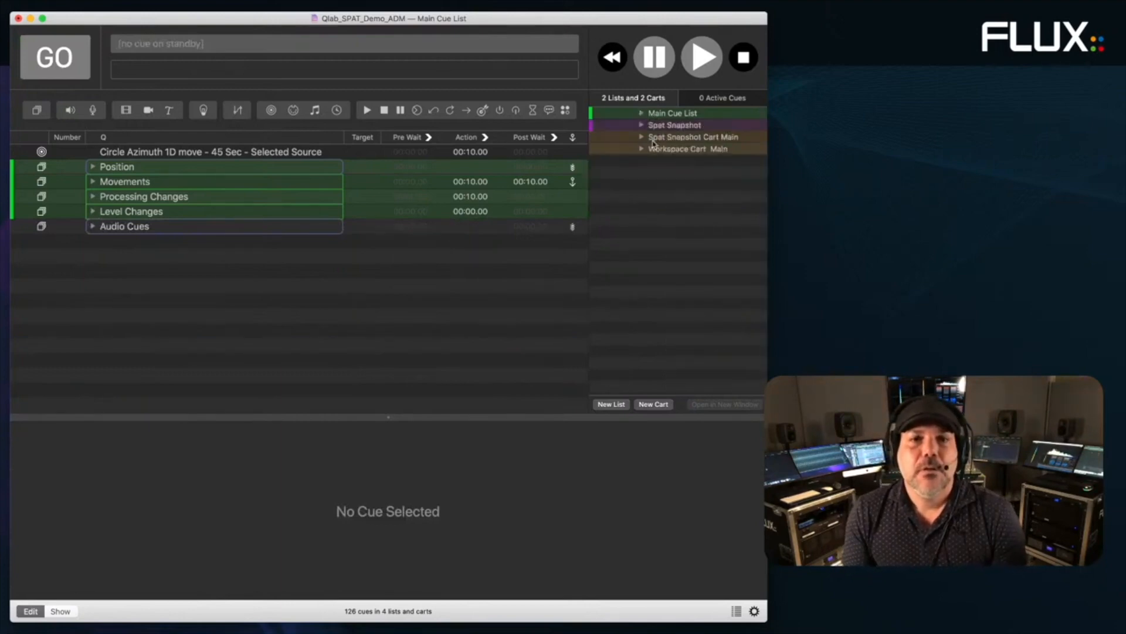
left_click(641, 125)
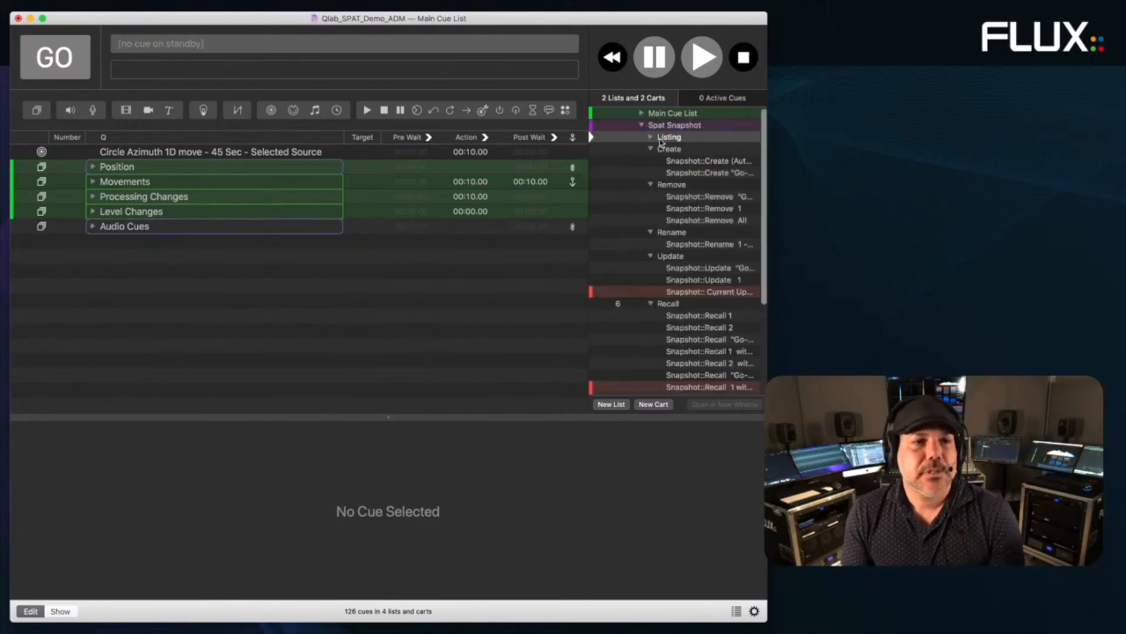
left_click(661, 139)
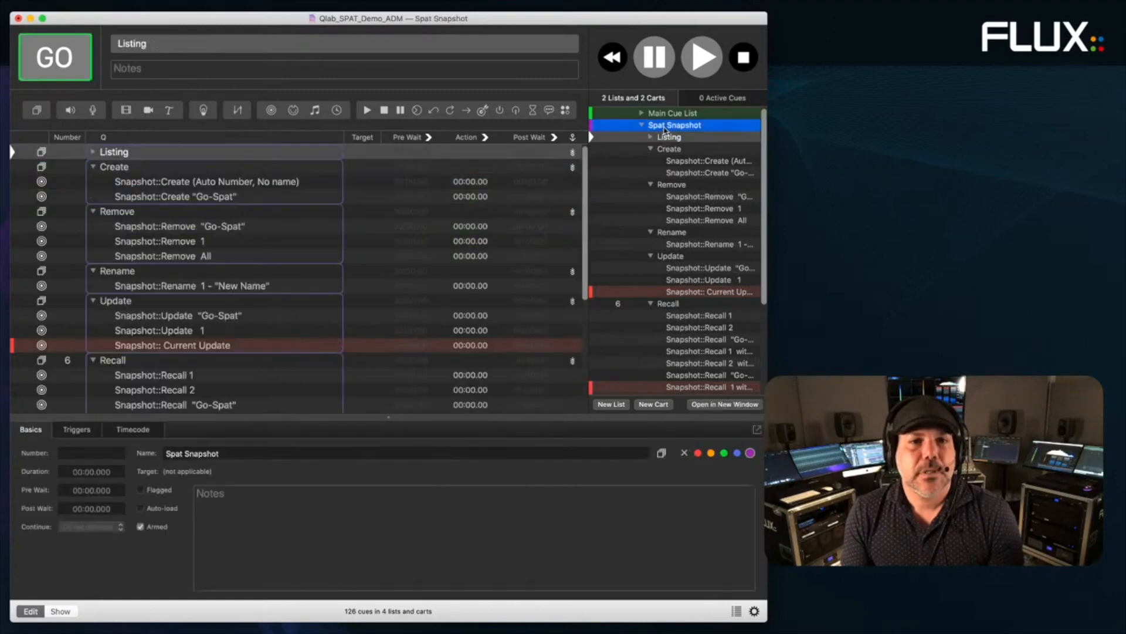
left_click(92, 167)
left_click(93, 182)
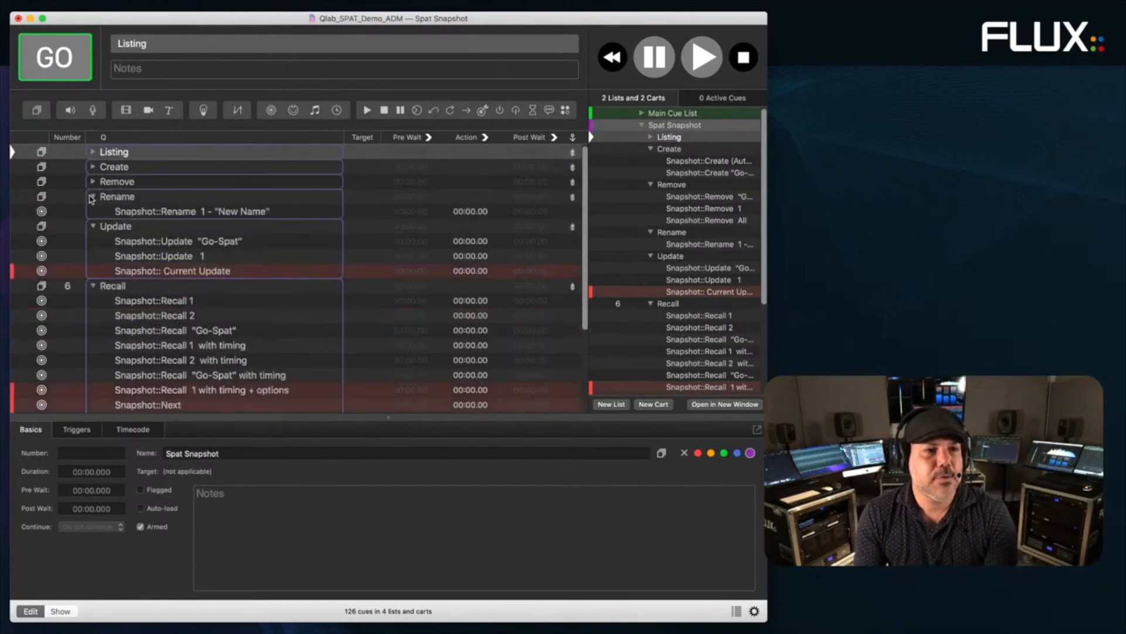
left_click(93, 197)
left_click(92, 168)
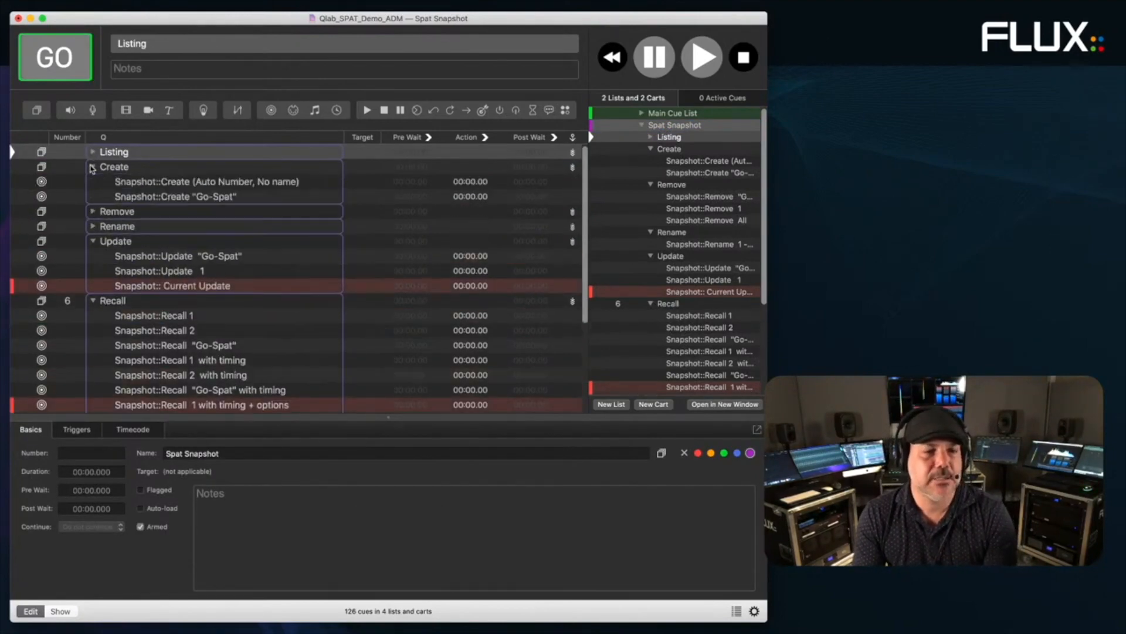
left_click(92, 168)
left_click(92, 182)
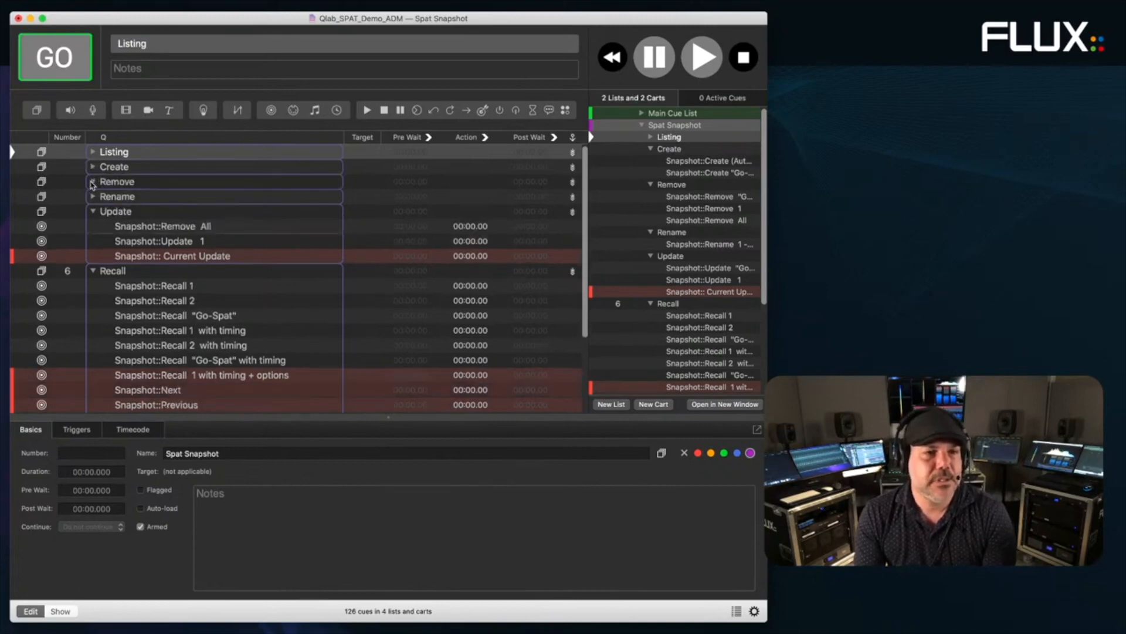
left_click(92, 182)
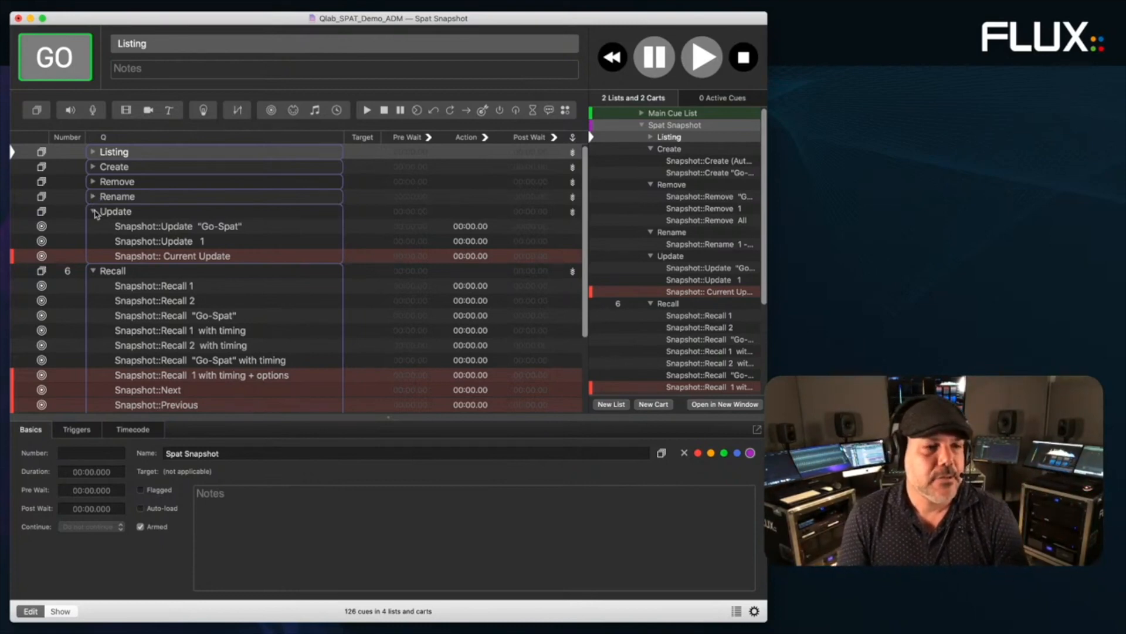
- Review the OSC messages of the Snapshot Current Update, Next and Previous cues
left_click(166, 260)
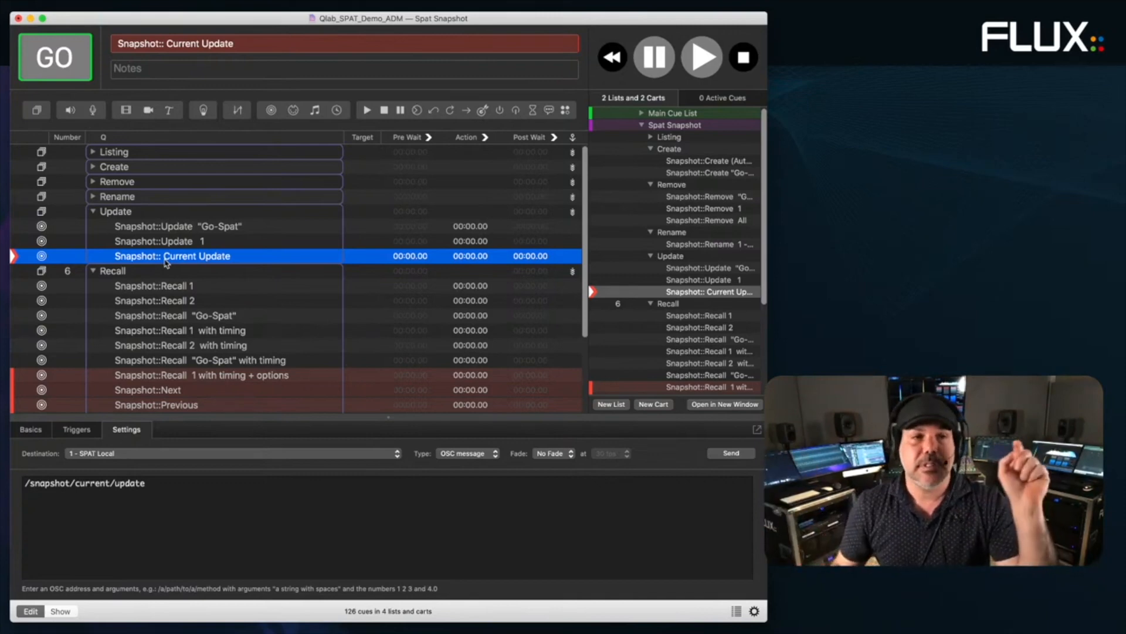
left_click(160, 389)
left_click(159, 404)
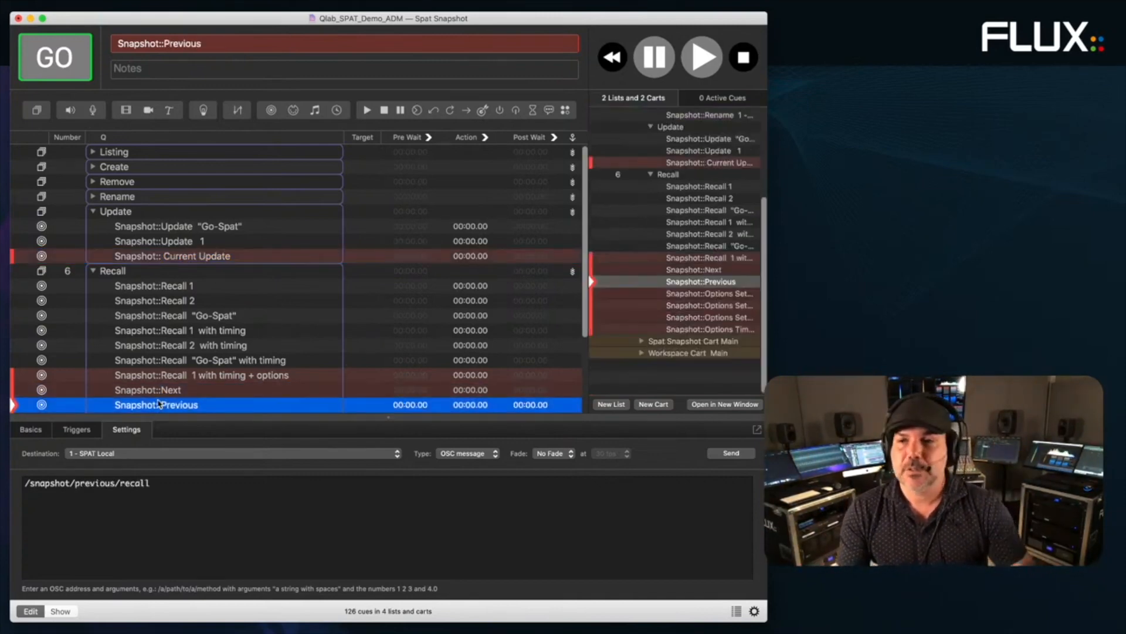
left_click(193, 257)
left_click(202, 390)
left_click(202, 403)
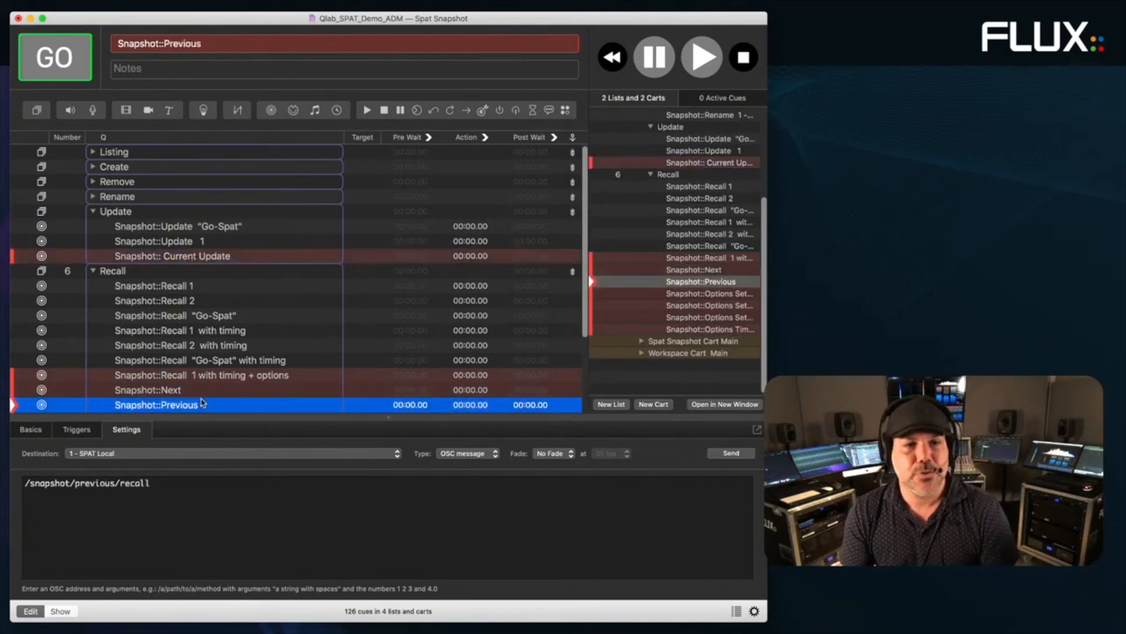
scroll(247, 349, "down", 1)
scroll(528, 327, "down", 3)
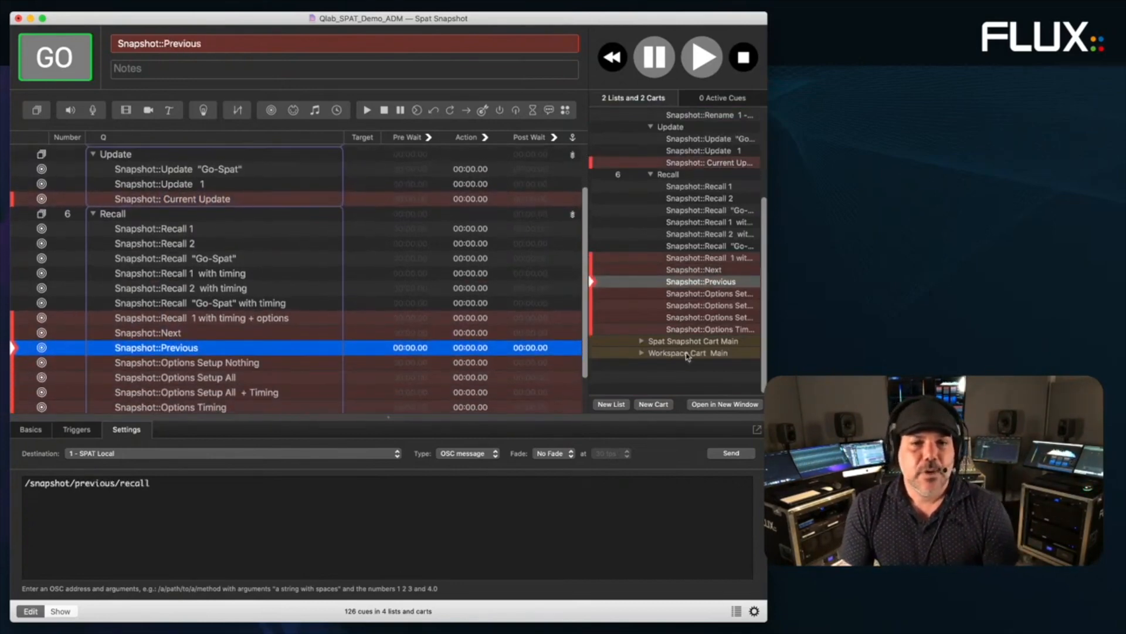
left_click(647, 353)
- Show the Workspace Cart Main pads, collapse Recall, then display the Spat Snapshot Cart Main grid
left_click(675, 354)
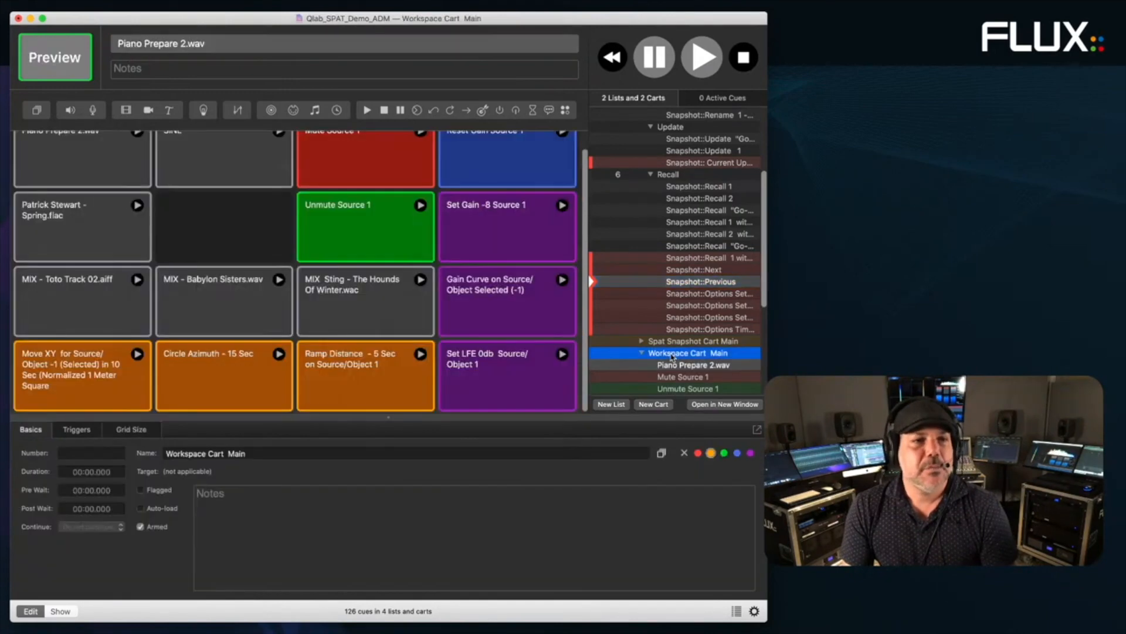
scroll(346, 289, "up", 1)
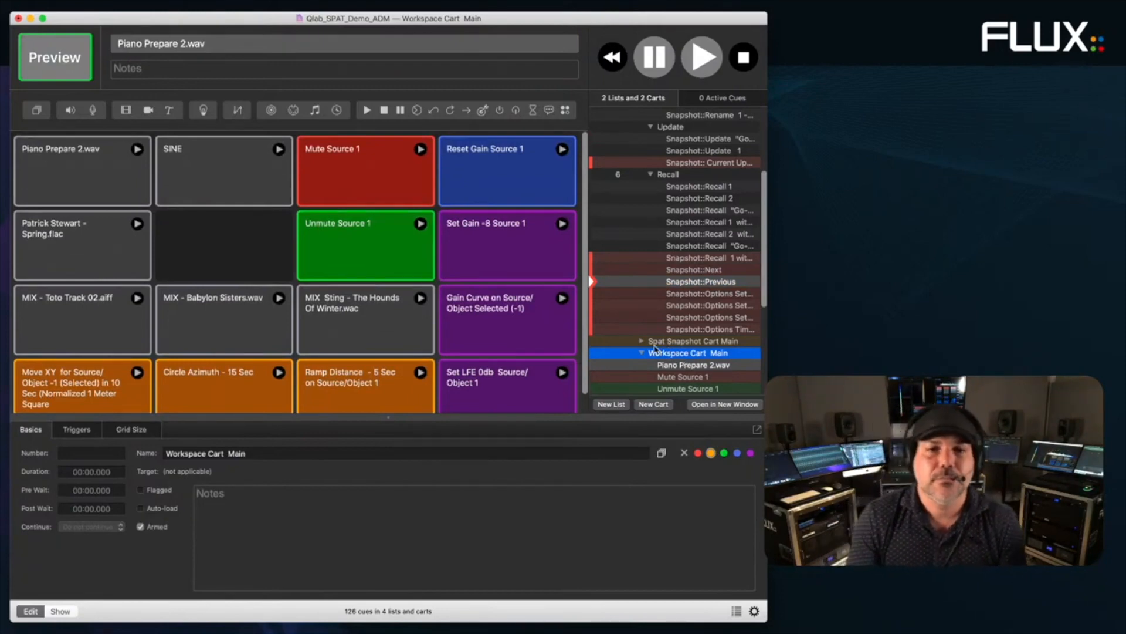
left_click(651, 175)
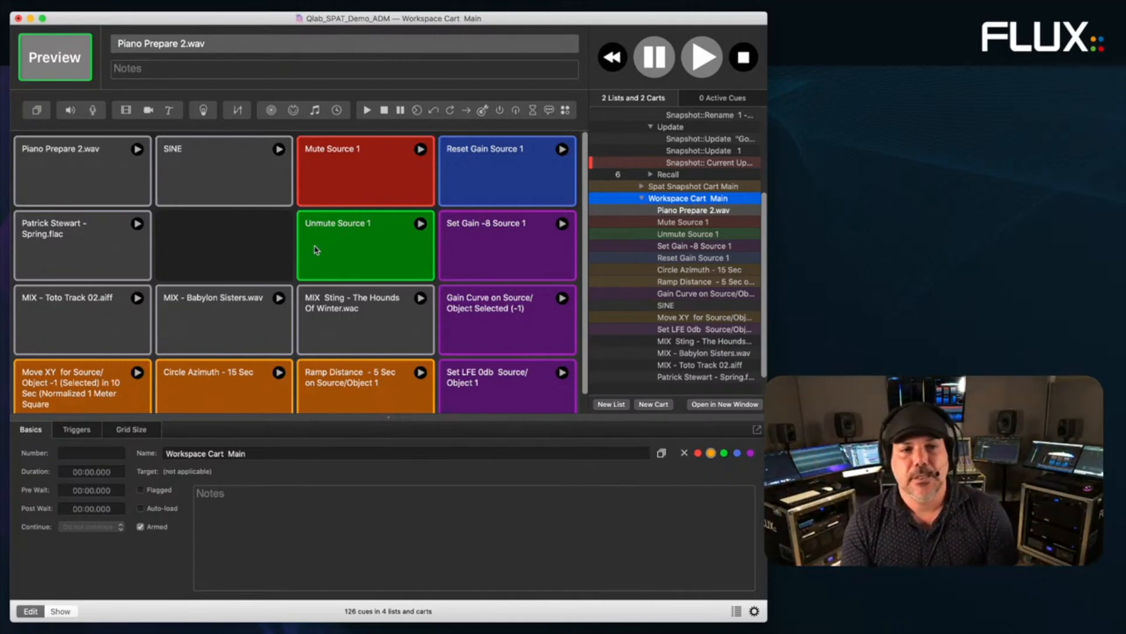
left_click(676, 187)
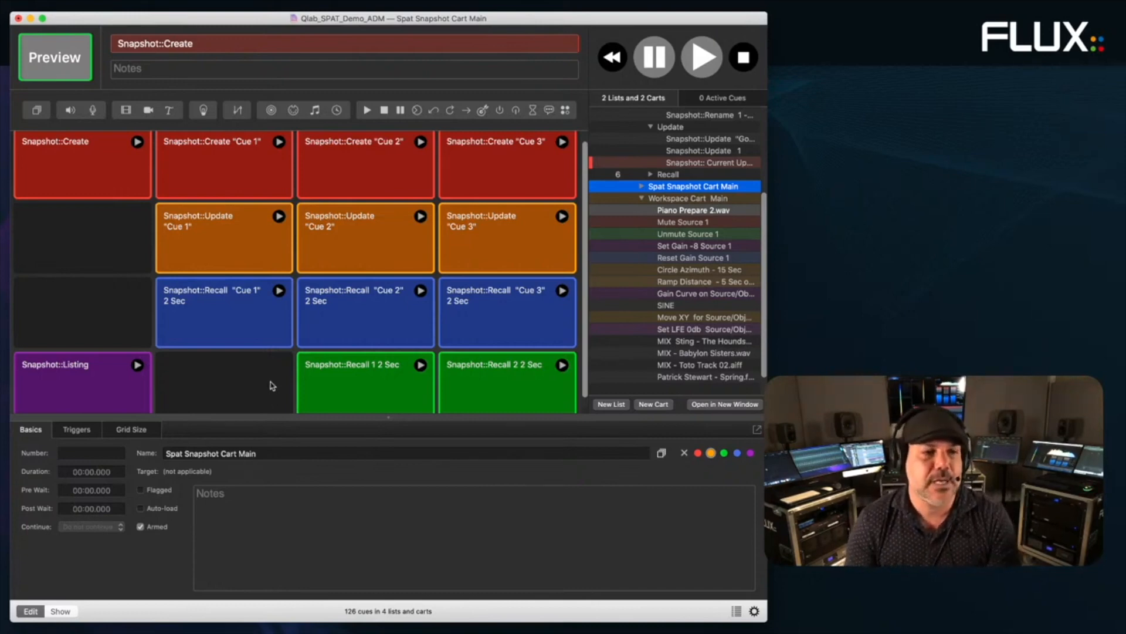
- Close the demo workspace without saving its changes
scroll(269, 388, "down", 2)
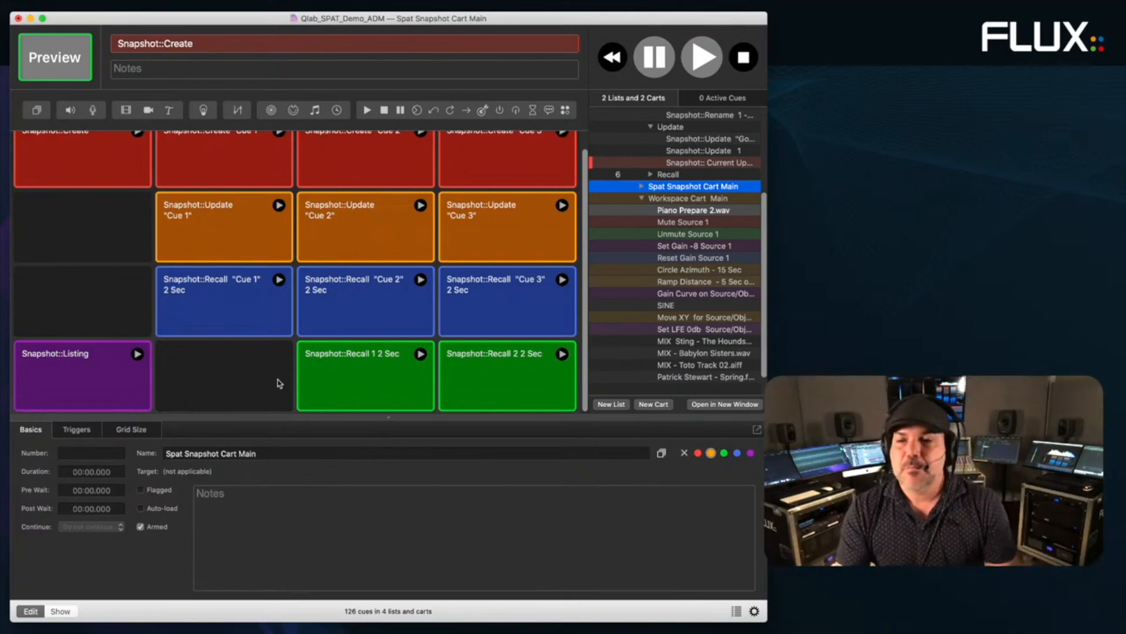
scroll(278, 383, "up", 2)
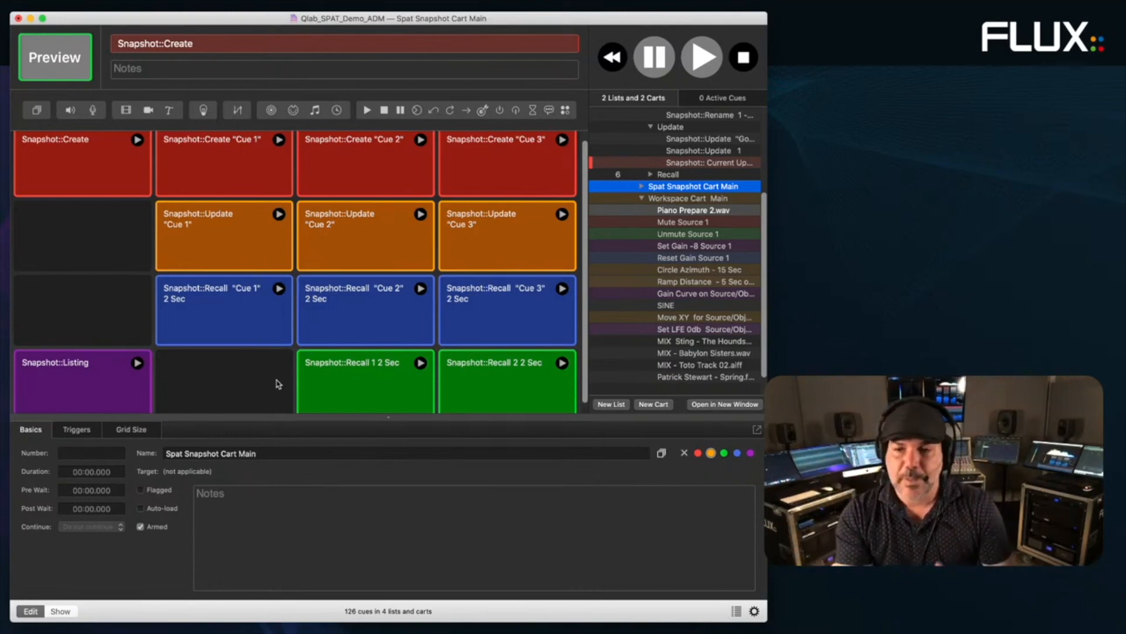
scroll(124, 243, "down", 2)
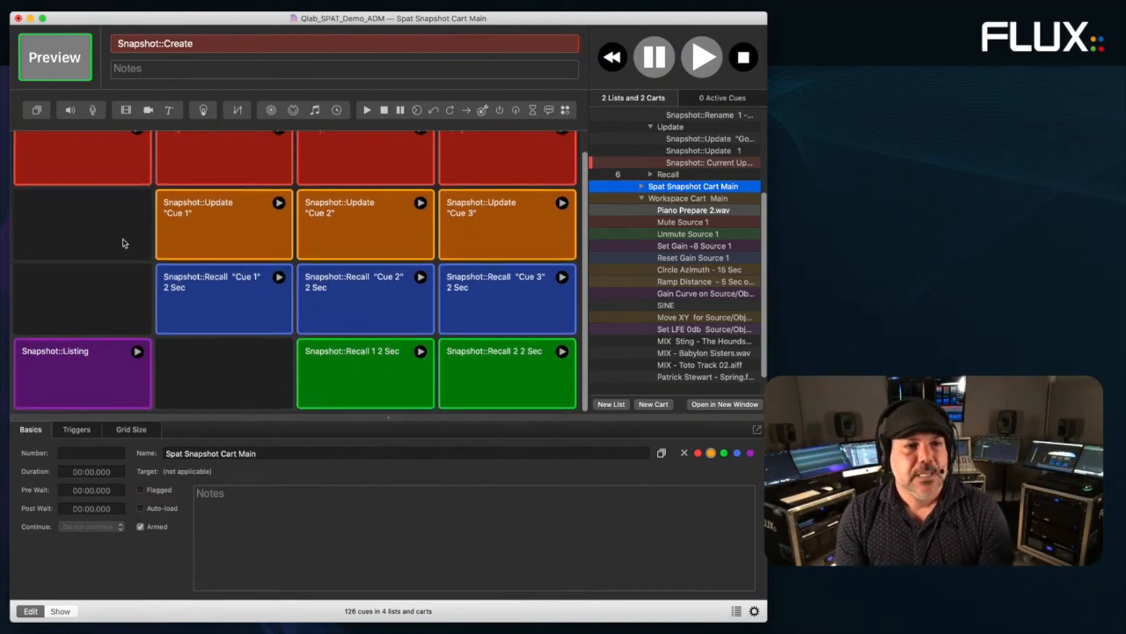
left_click(18, 18)
left_click(349, 86)
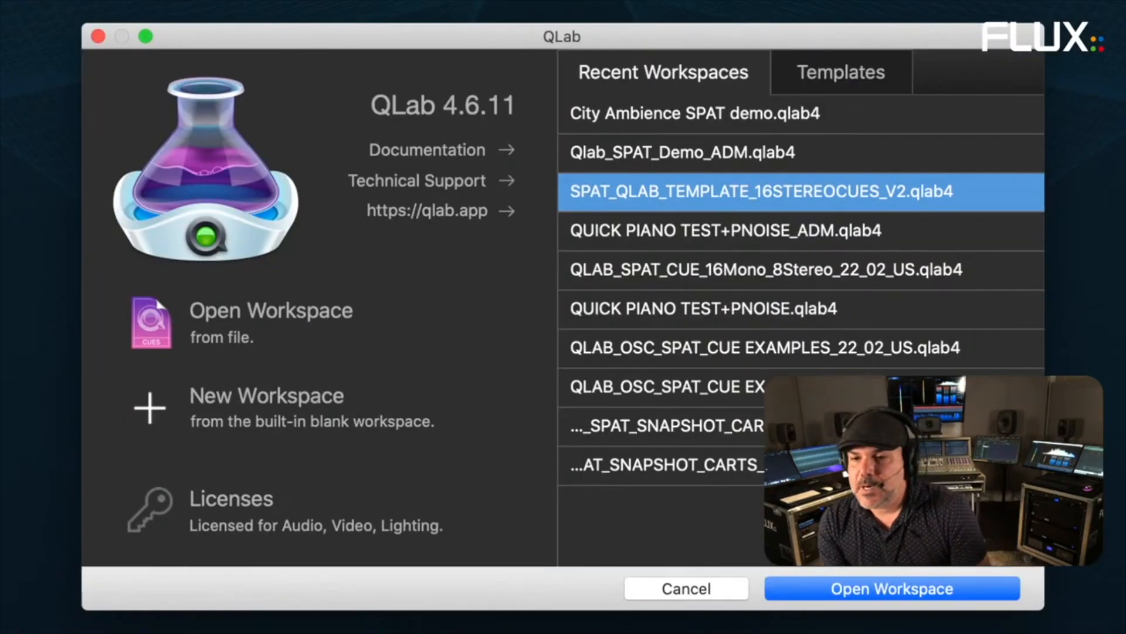
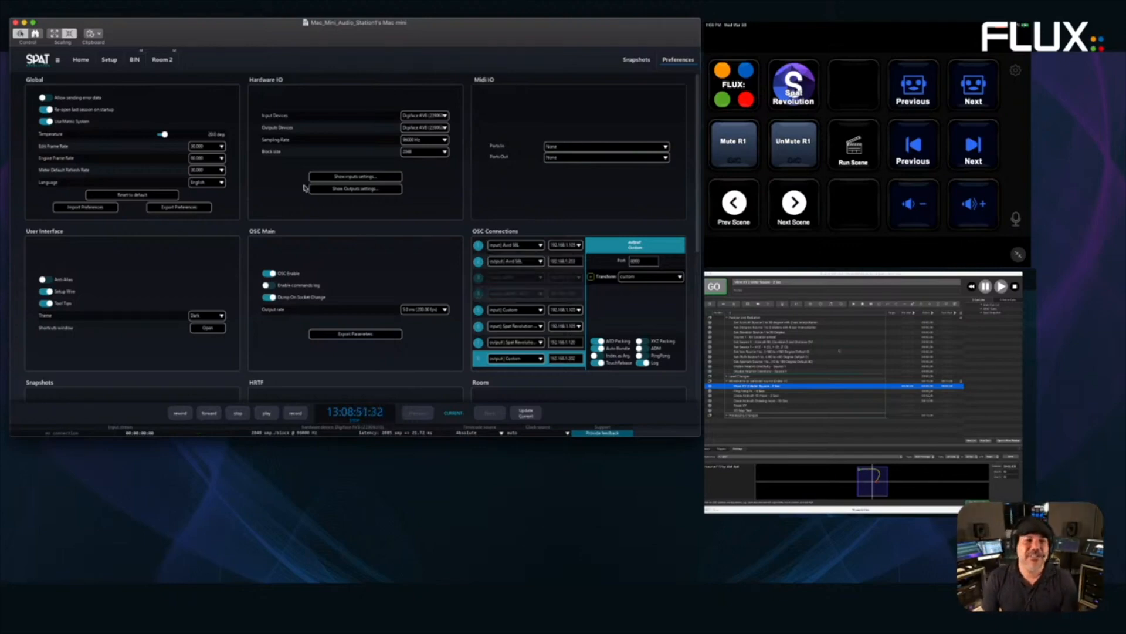
- Save the preferences from Setup and start opening a session without saving the current one
left_click(119, 68)
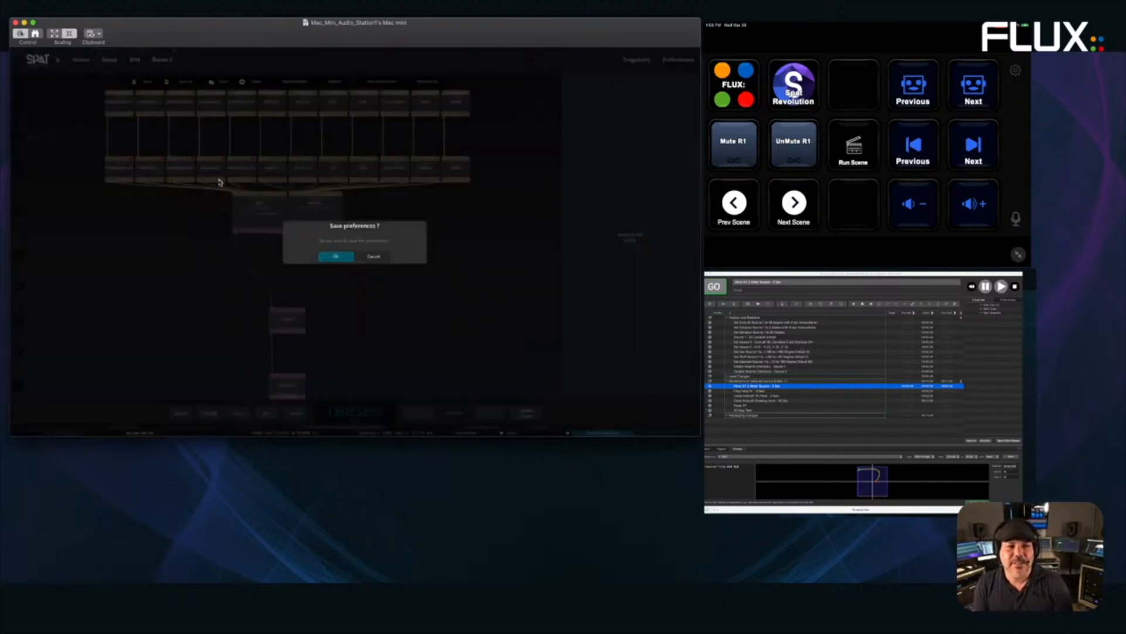
left_click(339, 257)
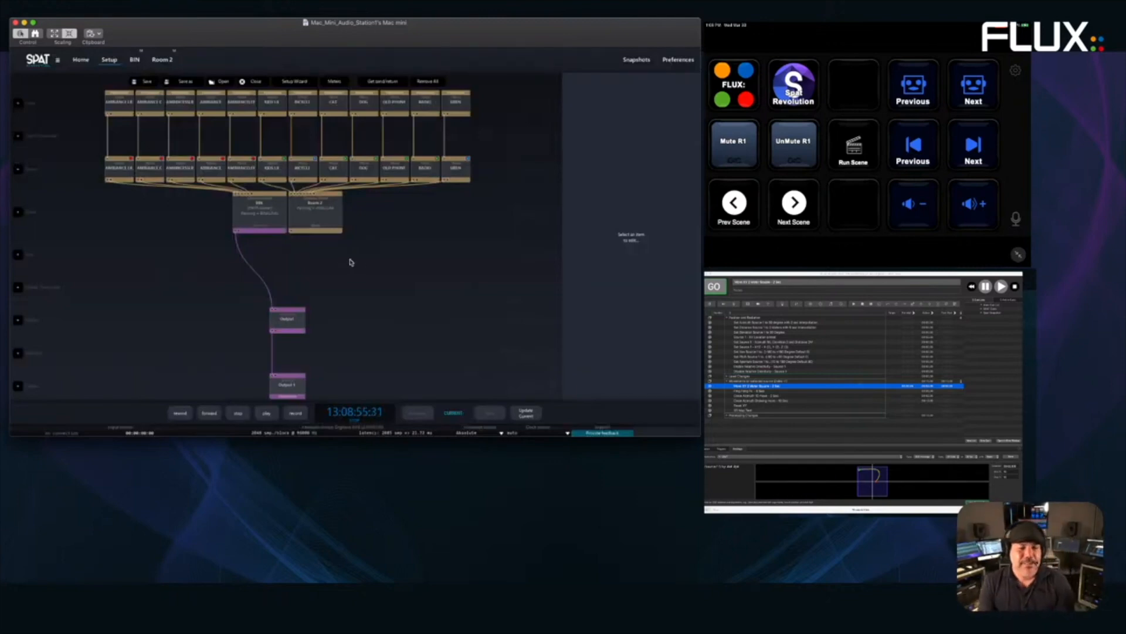
left_click(223, 82)
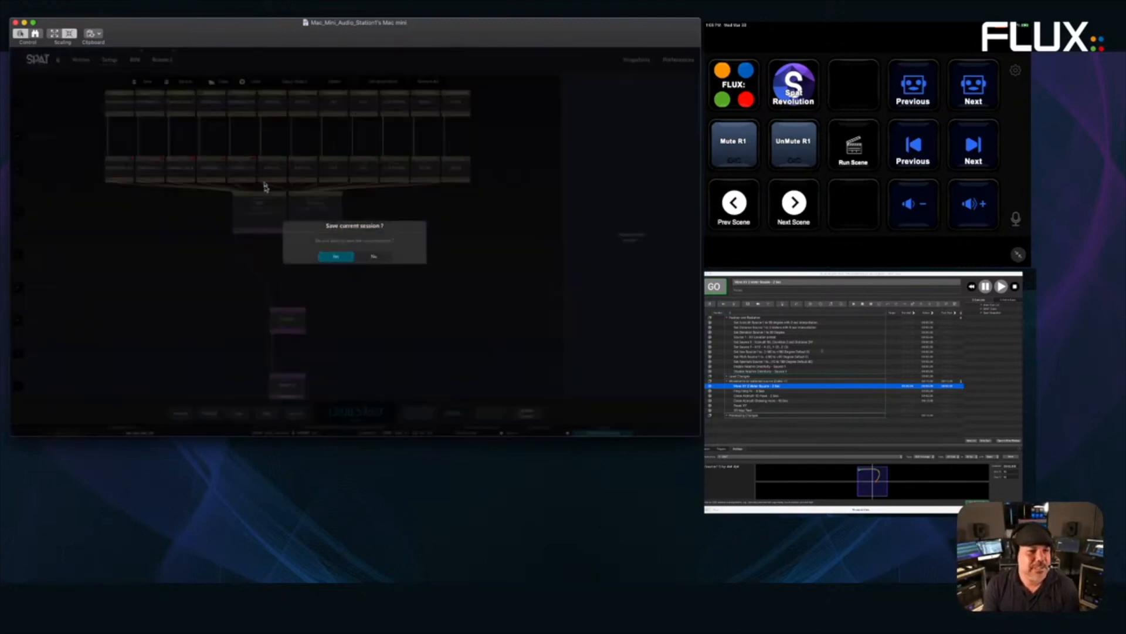
left_click(374, 258)
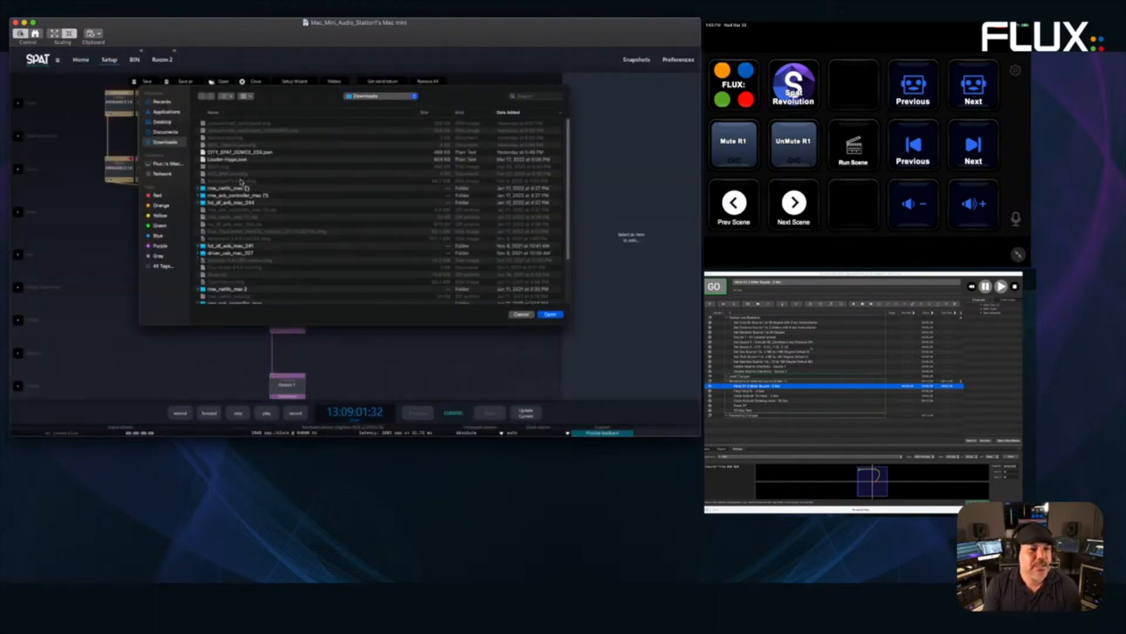
- Load CITY_SPAT_DEMO2_ESS.json and add a Room 2 node beside BIN
left_click(237, 153)
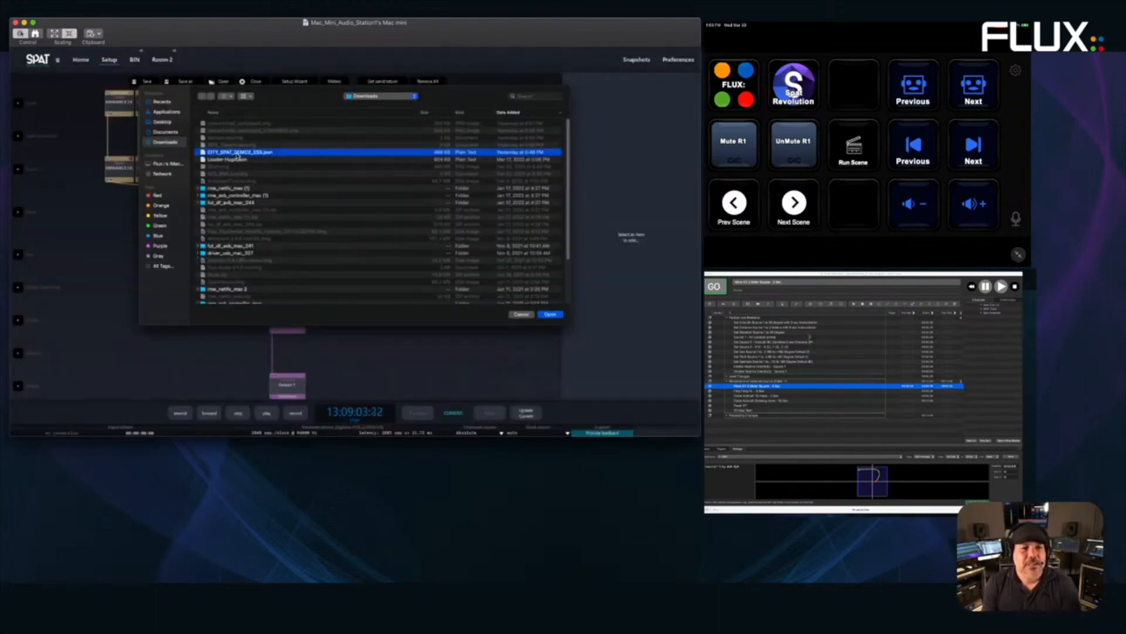
double_click(237, 154)
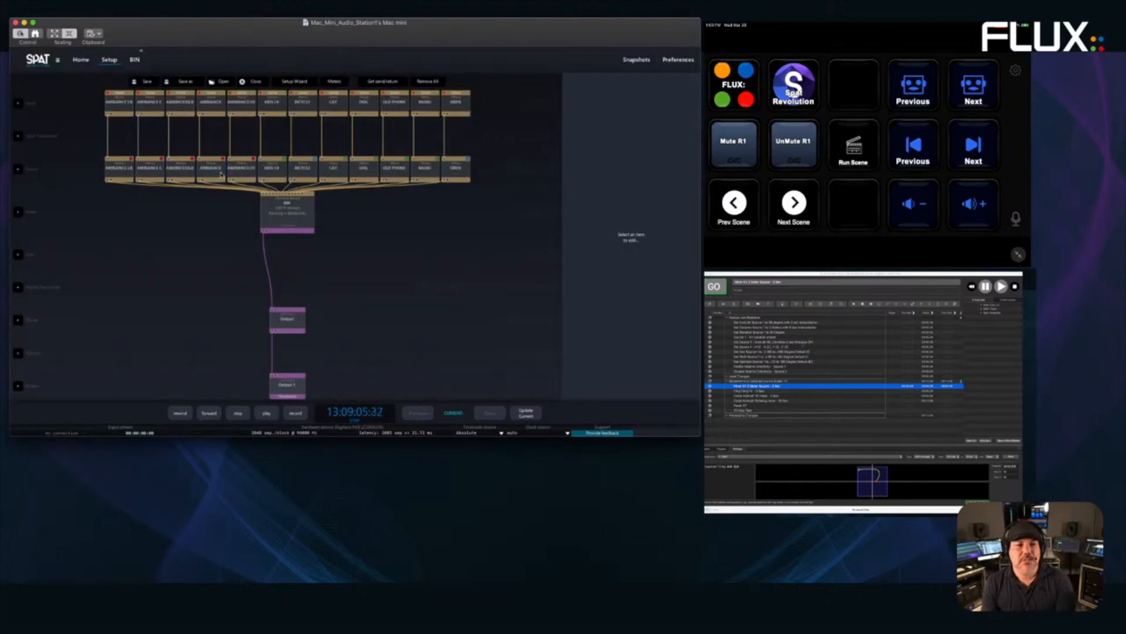
left_click(18, 211)
- Connect all the source nodes to Room 2
left_click(331, 216)
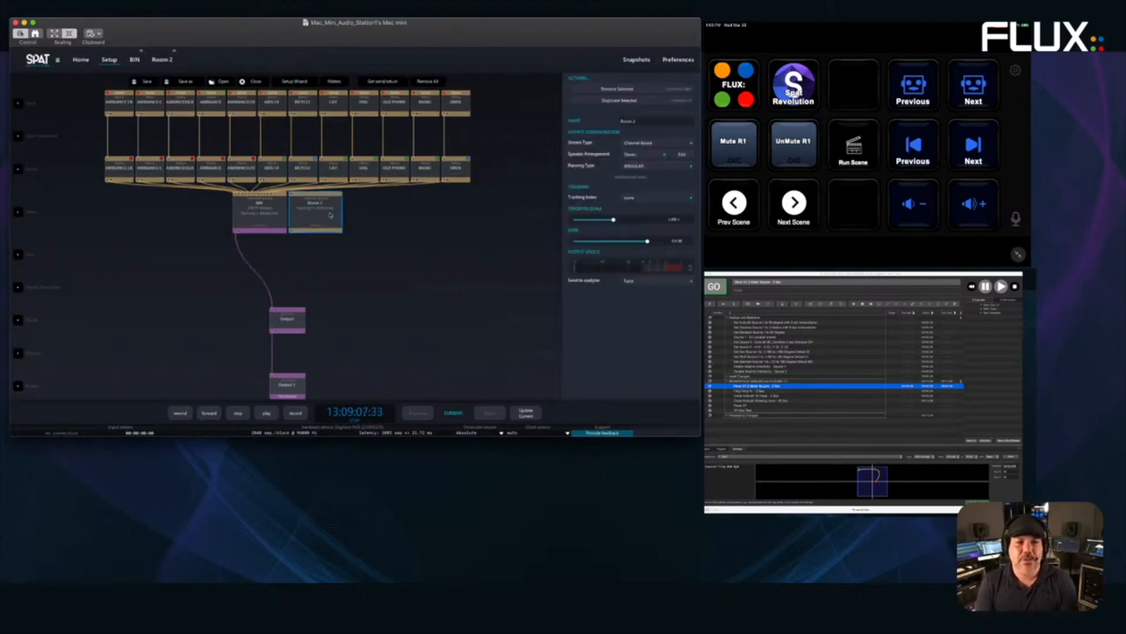
left_click_drag(528, 166, 315, 222)
left_click(367, 254)
- Give Room 2 the 9 Arrays speaker arrangement and open its room view
left_click(328, 224)
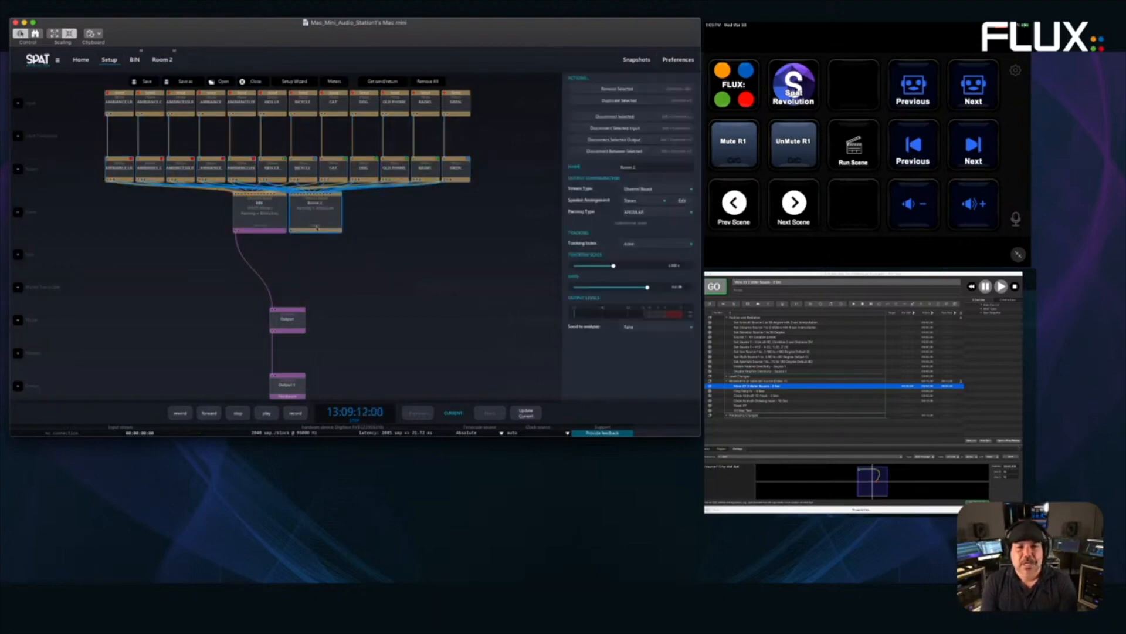
left_click(660, 202)
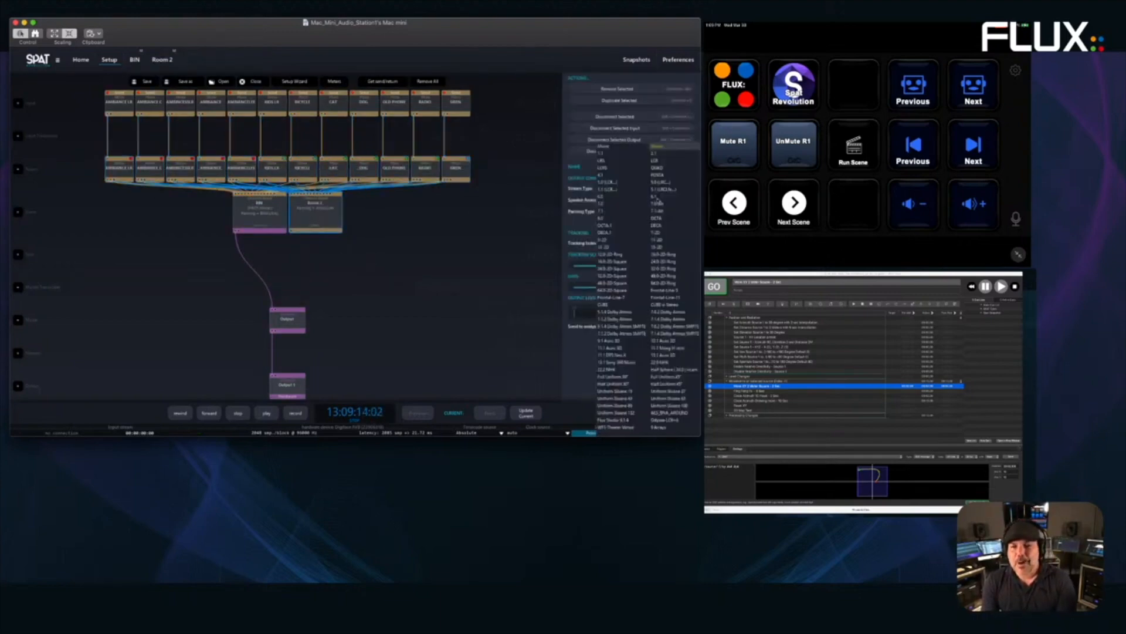
left_click(661, 427)
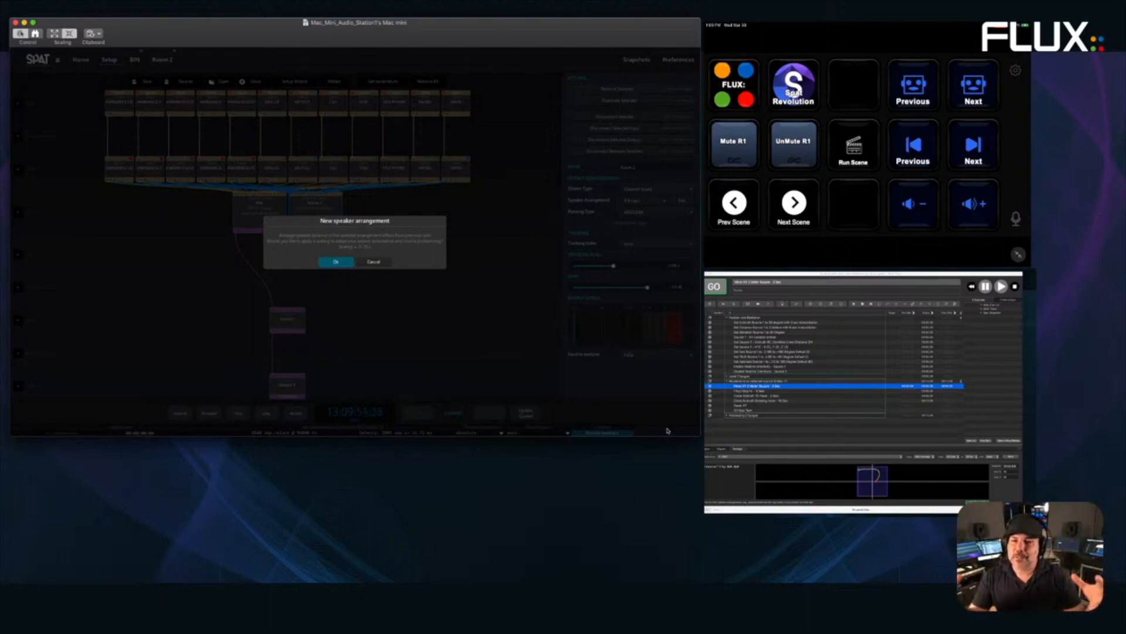
left_click(324, 259)
double_click(315, 210)
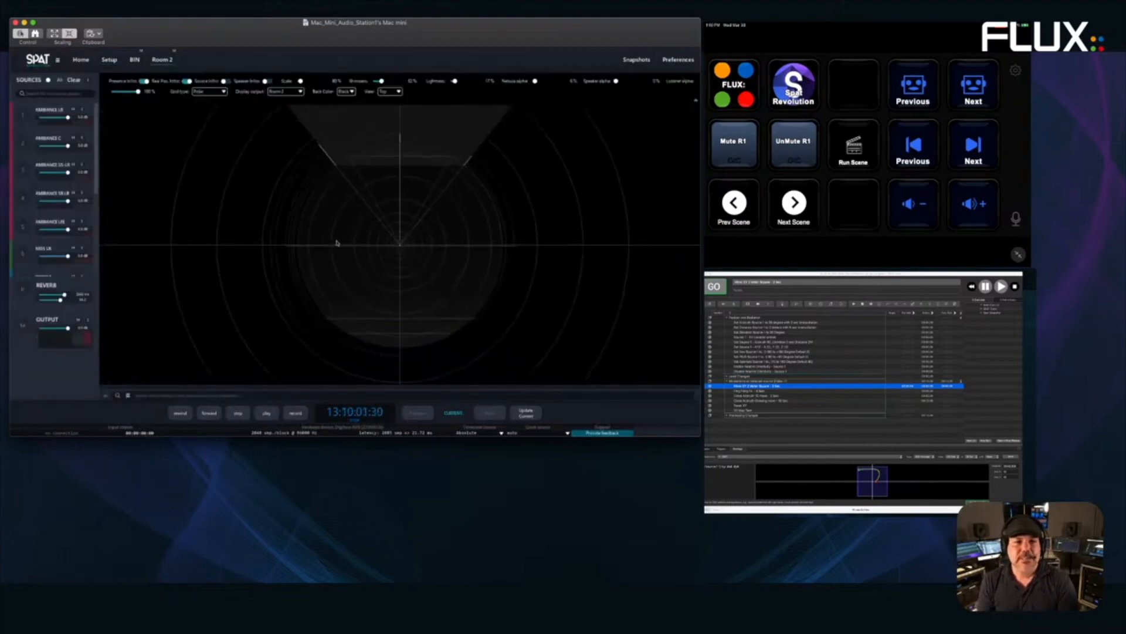
- Enlarge Room 2's display scale and turn off Real Pos. Infos and Presence Infos
left_click(24, 114)
scroll(94, 211, "down", 2)
left_click_drag(301, 80, 330, 82)
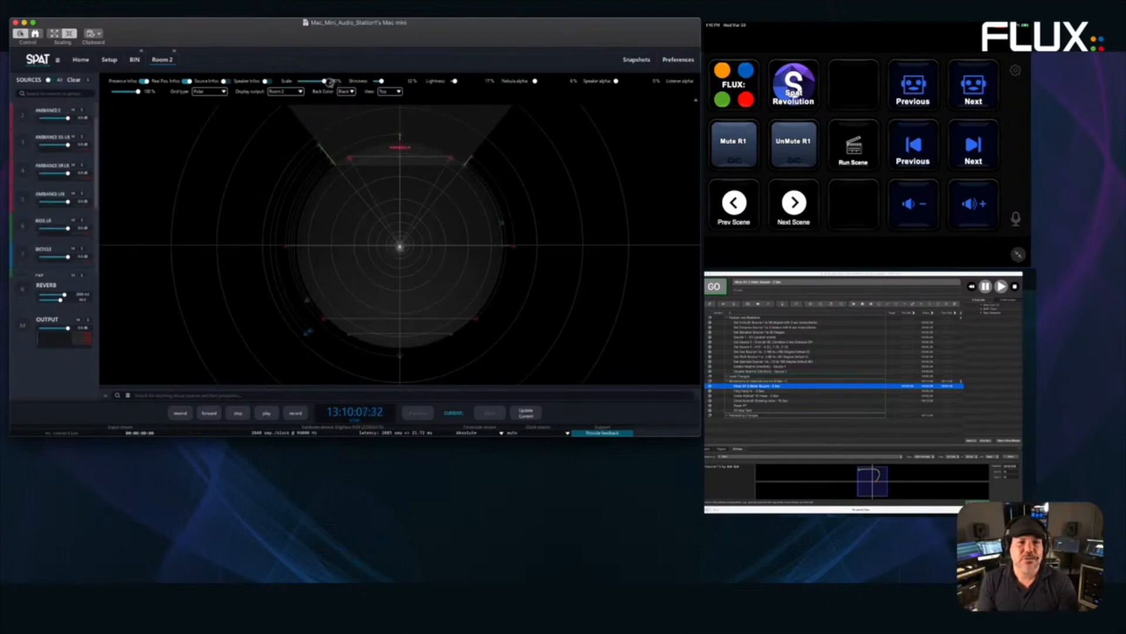
left_click(187, 81)
left_click(143, 81)
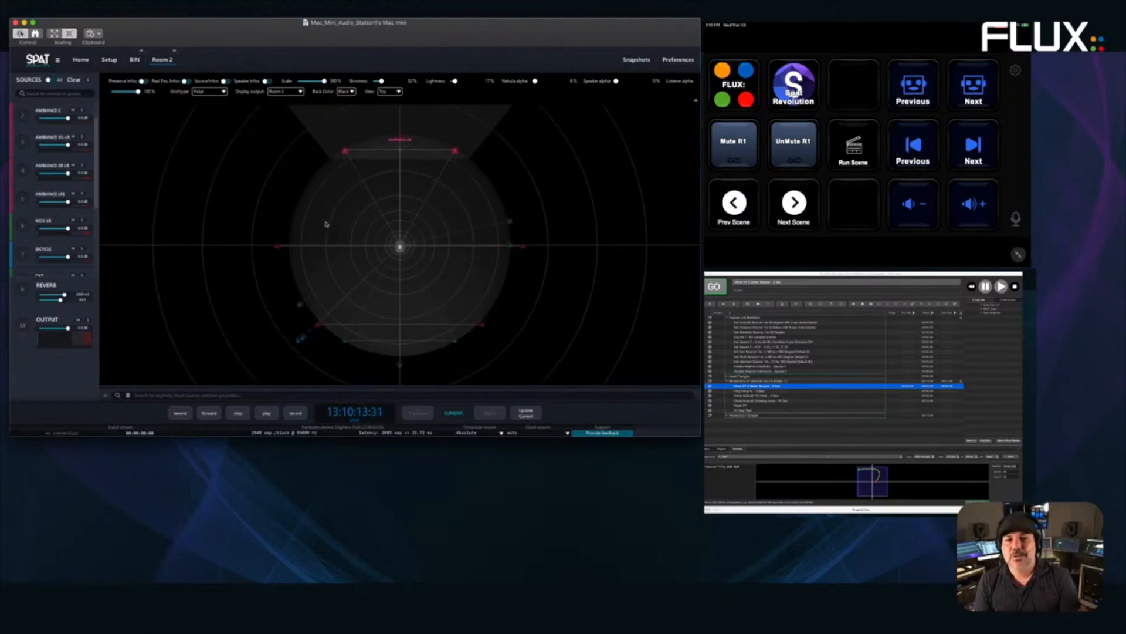
- Adjust Room 2's output speaker settings, then return to the Setup graph
left_click(24, 327)
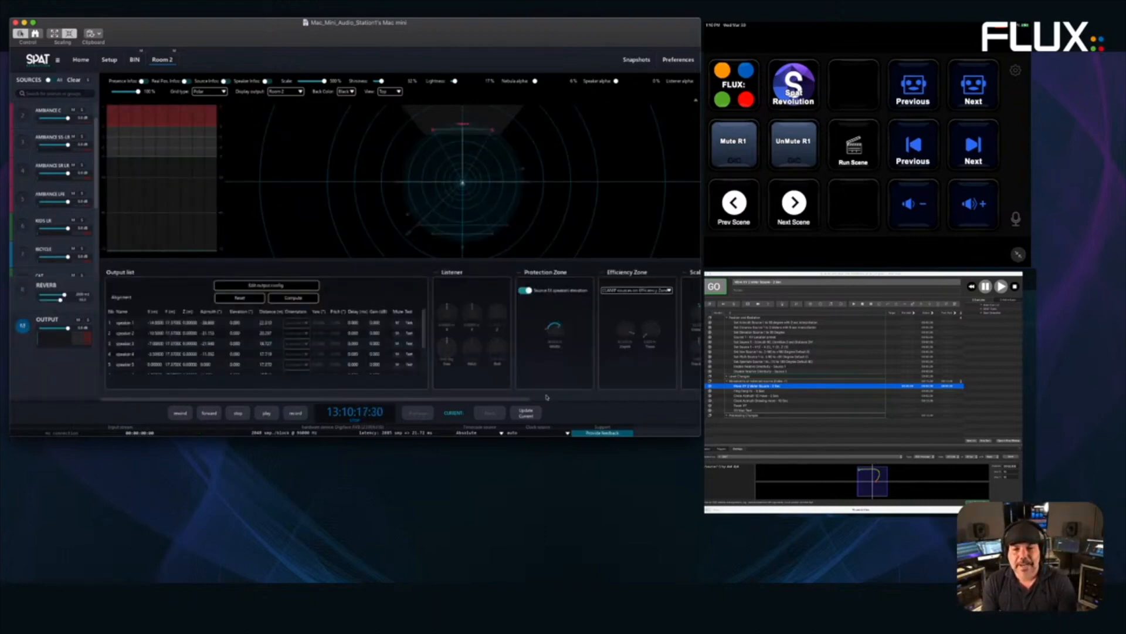
left_click_drag(523, 397, 629, 402)
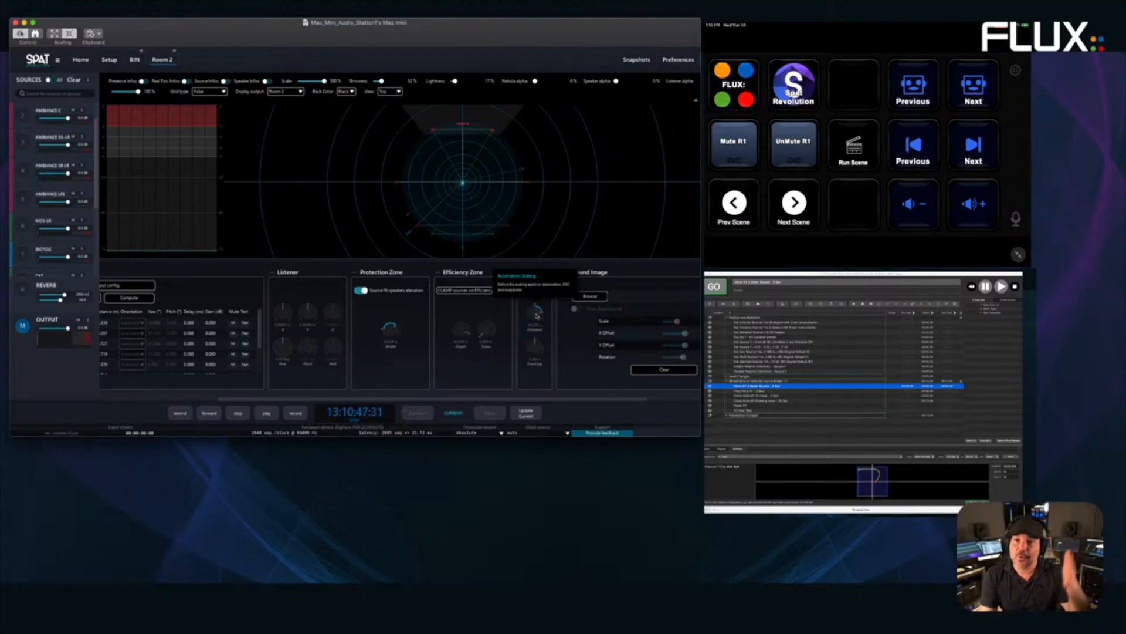
mouse_move(128, 63)
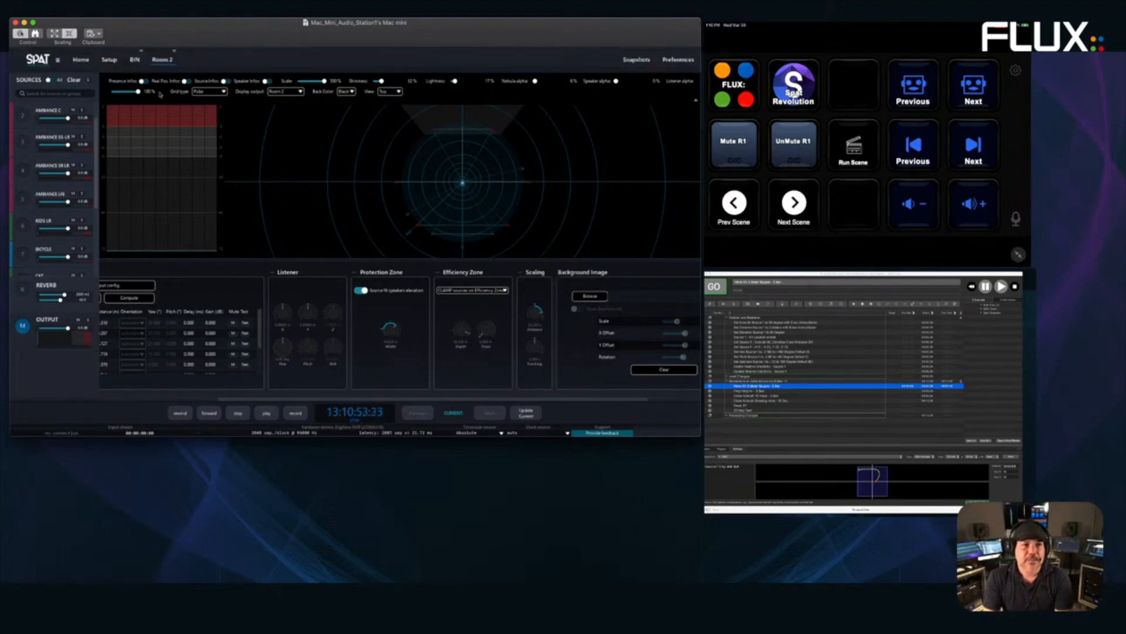
left_click(110, 68)
- Switch Room 2 to a compact ring-shaped speaker arrangement and view it in Room 2
left_click(315, 214)
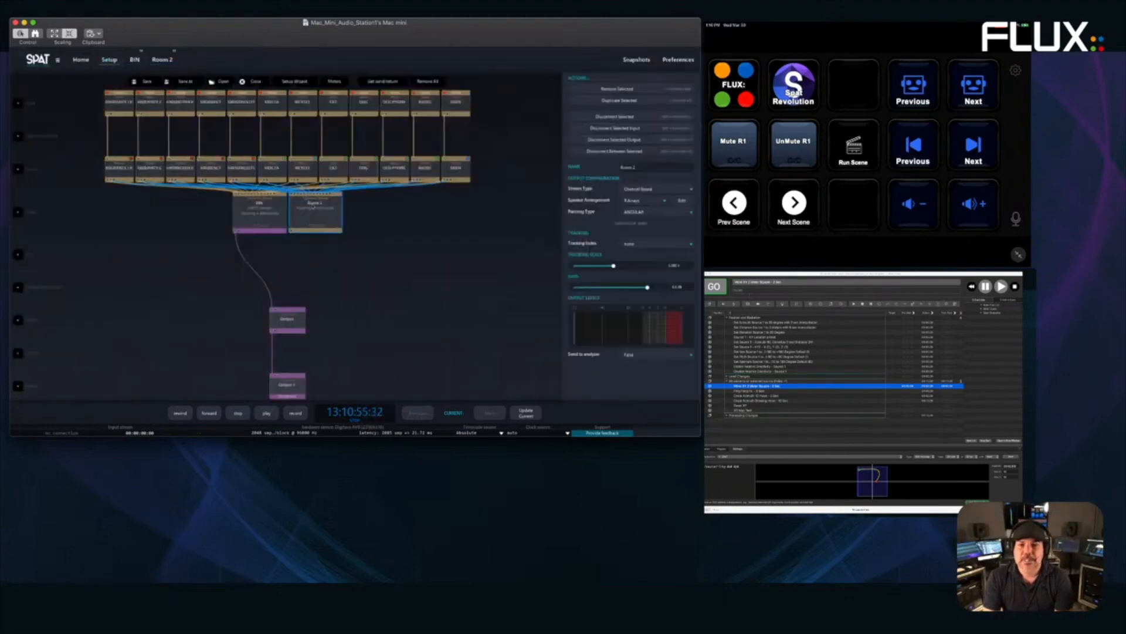
left_click(666, 200)
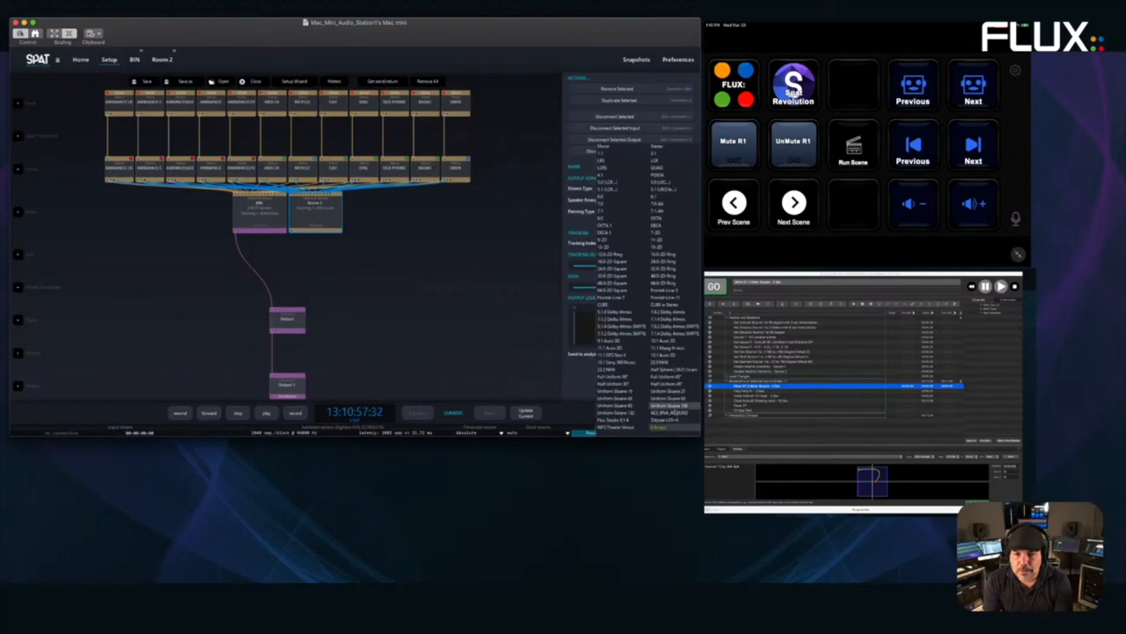
left_click(673, 413)
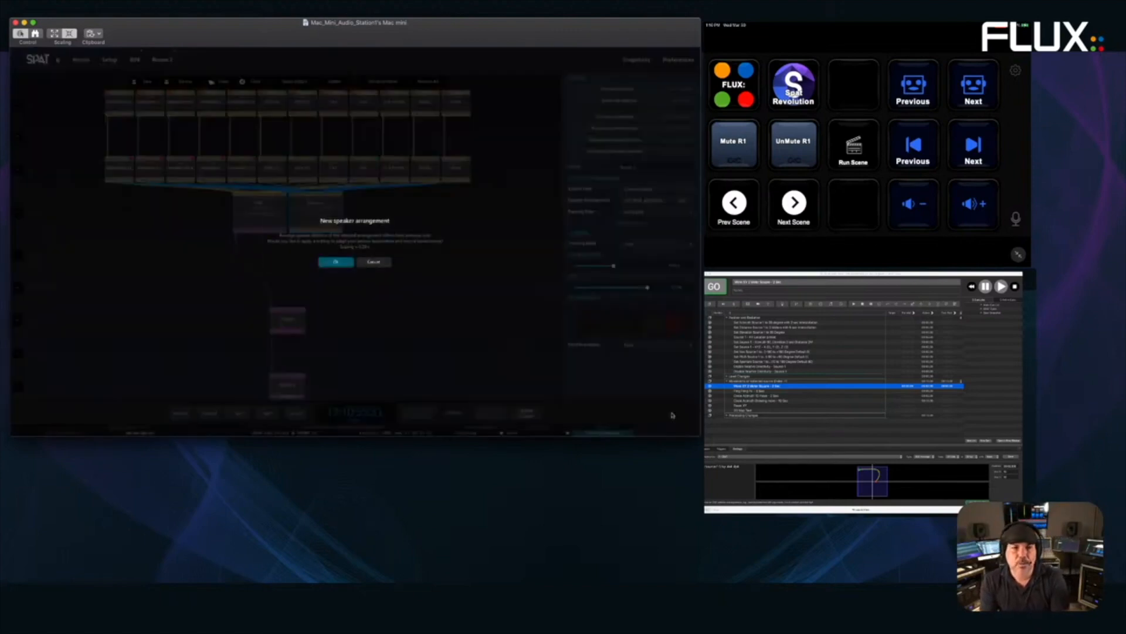
left_click(340, 262)
double_click(316, 214)
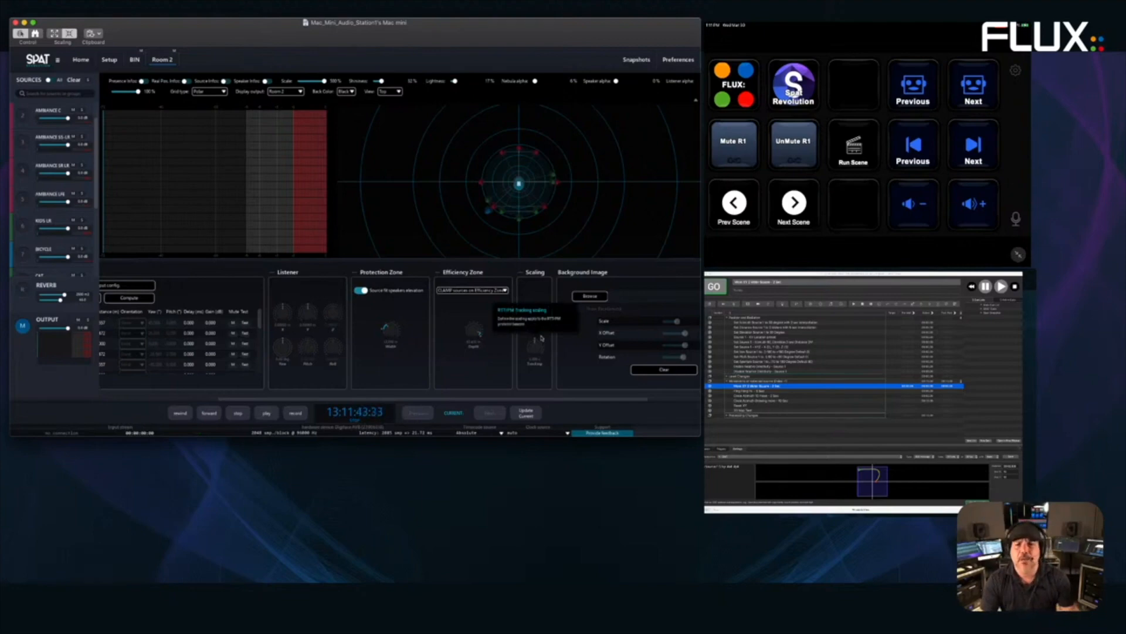
mouse_move(557, 51)
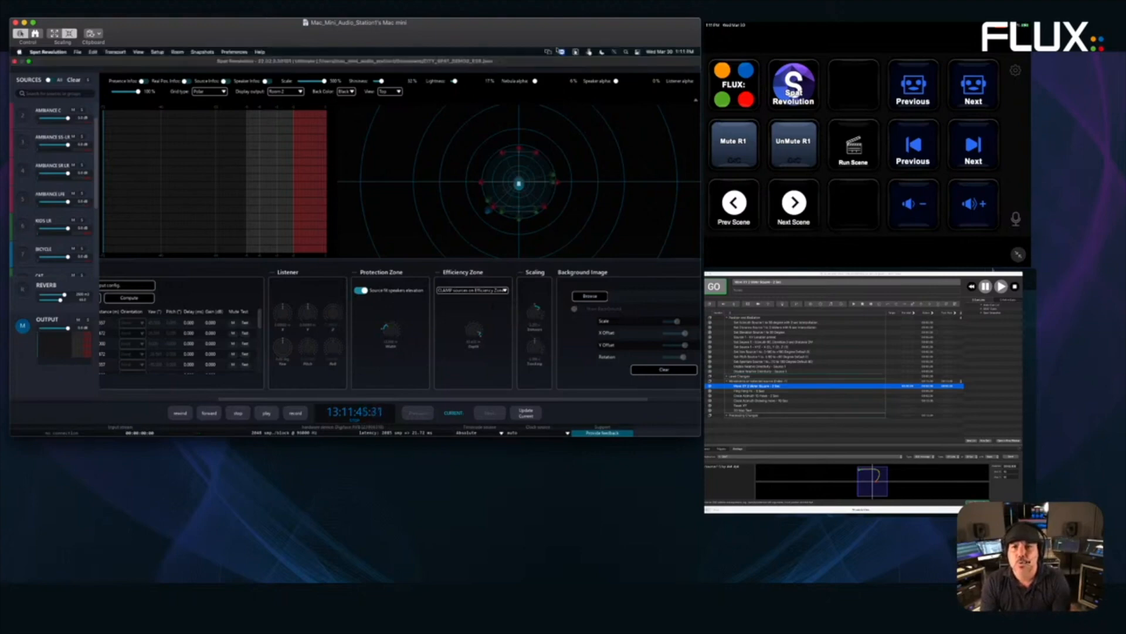
left_click(686, 14)
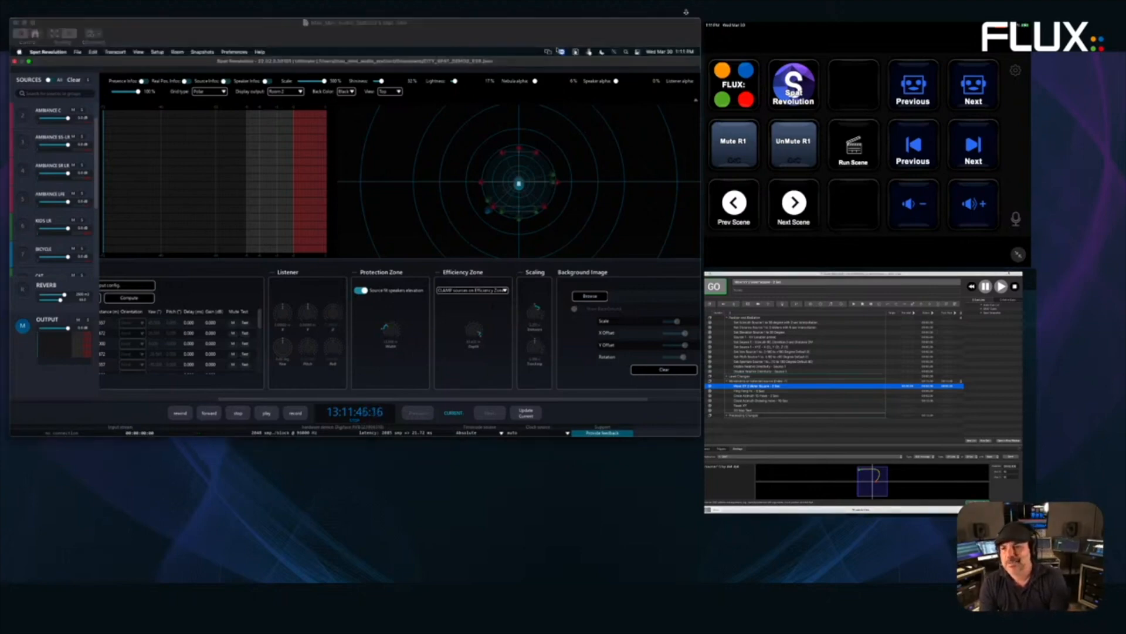